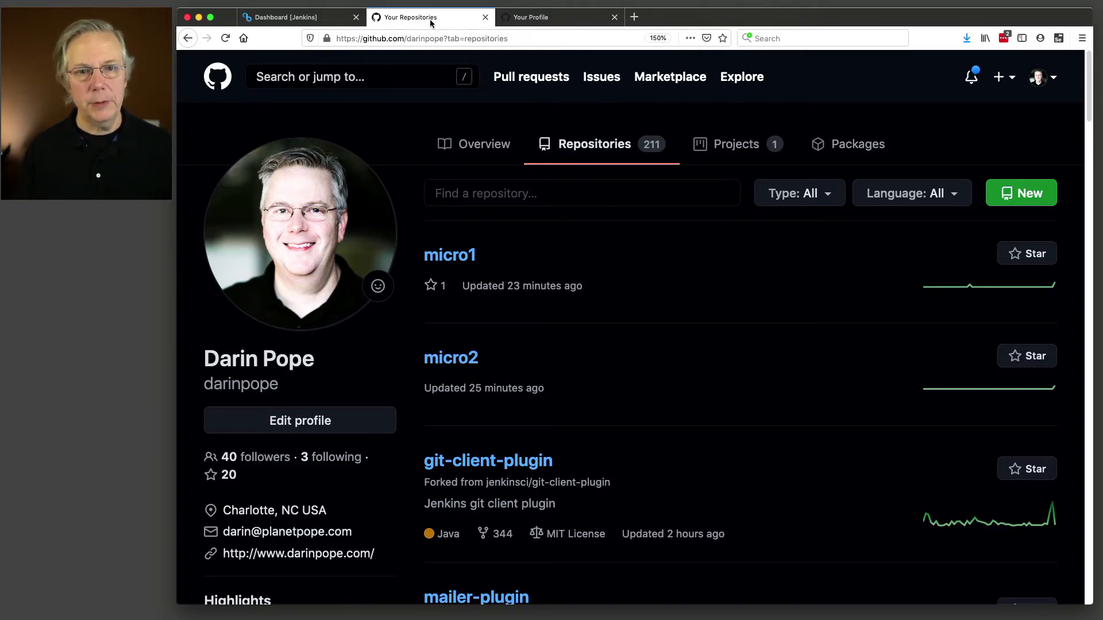
- Examine the contents of the micro1 repository and of the micro2 repository
click(465, 262)
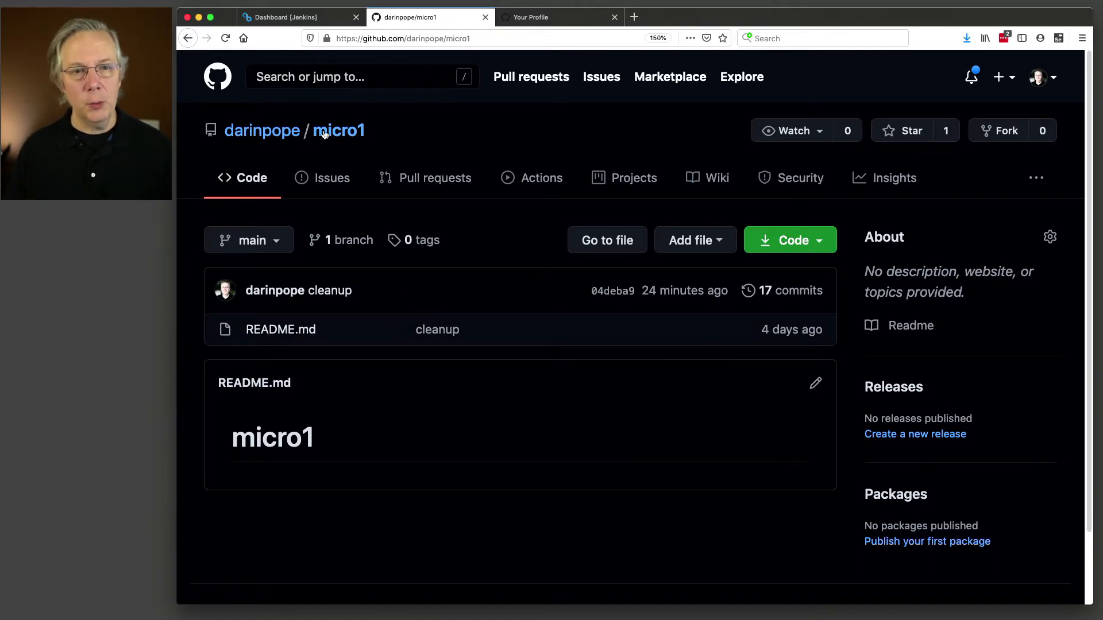
click(188, 39)
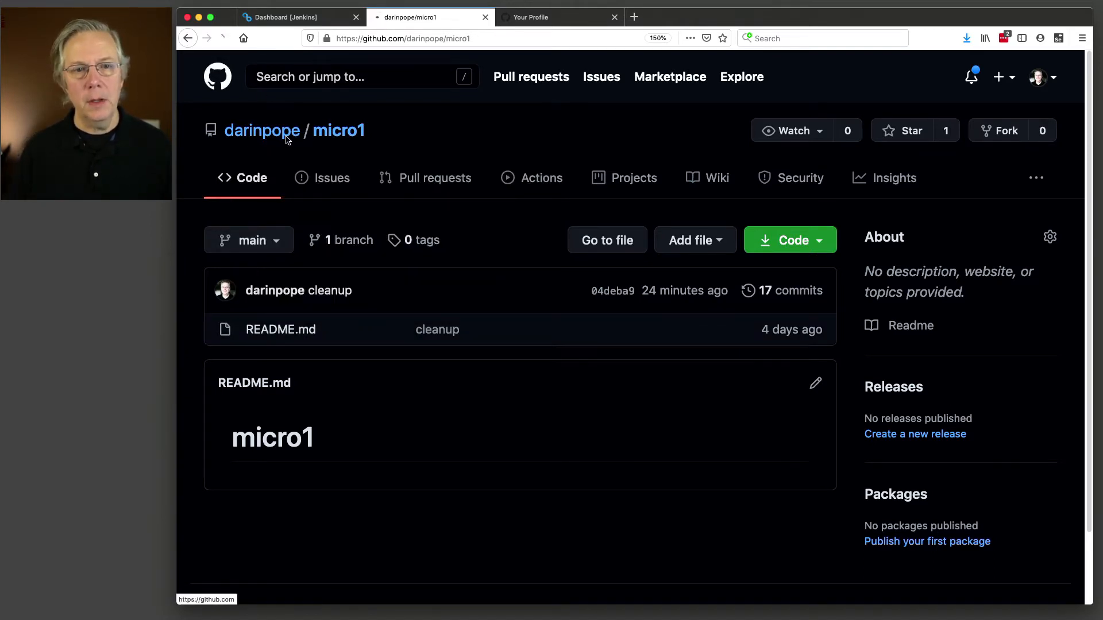
click(465, 350)
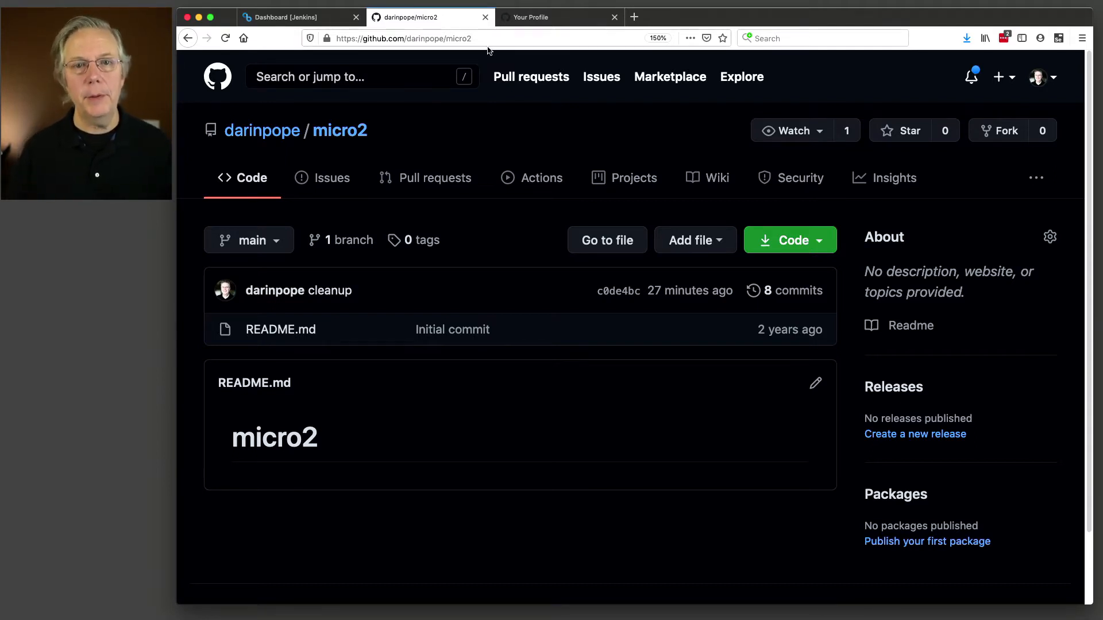
- Open the registration form for a new GitHub App from the account's developer settings
click(551, 19)
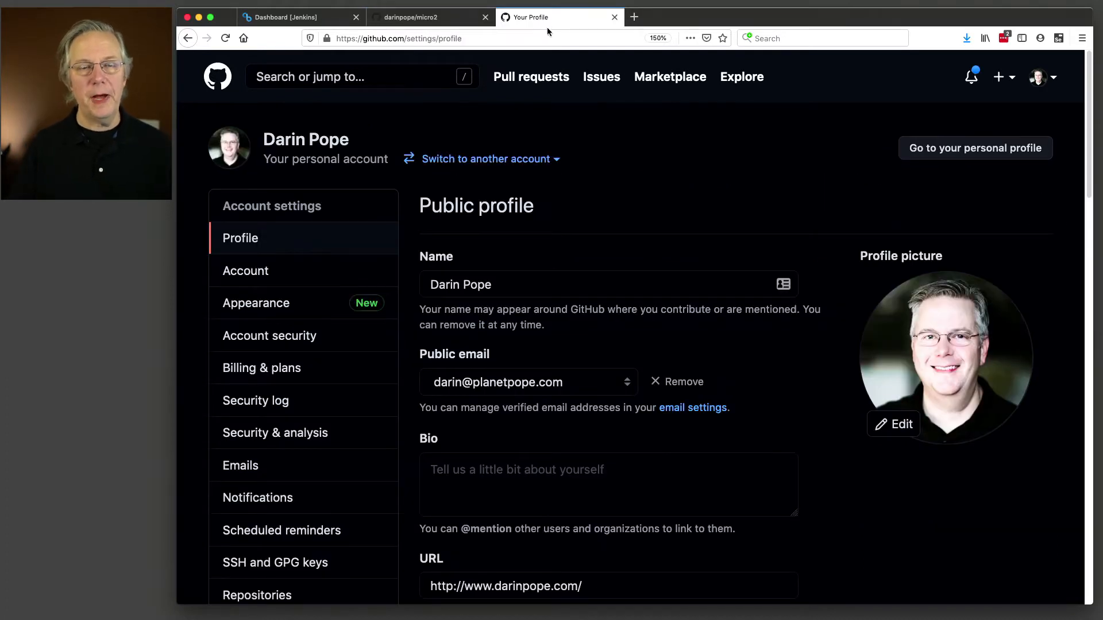
click(1054, 82)
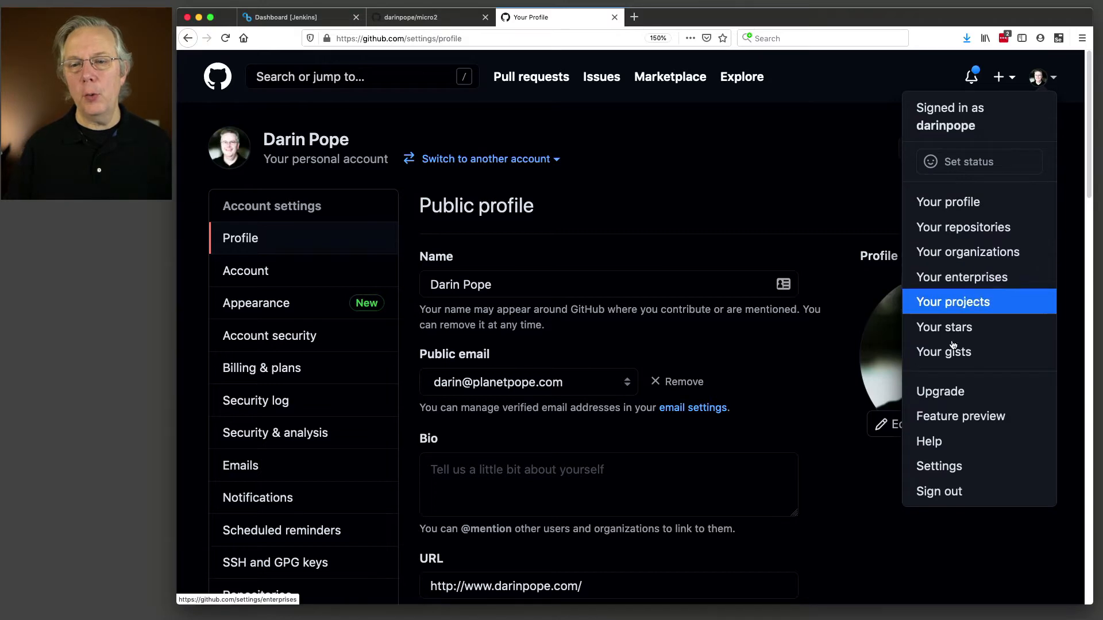
click(957, 466)
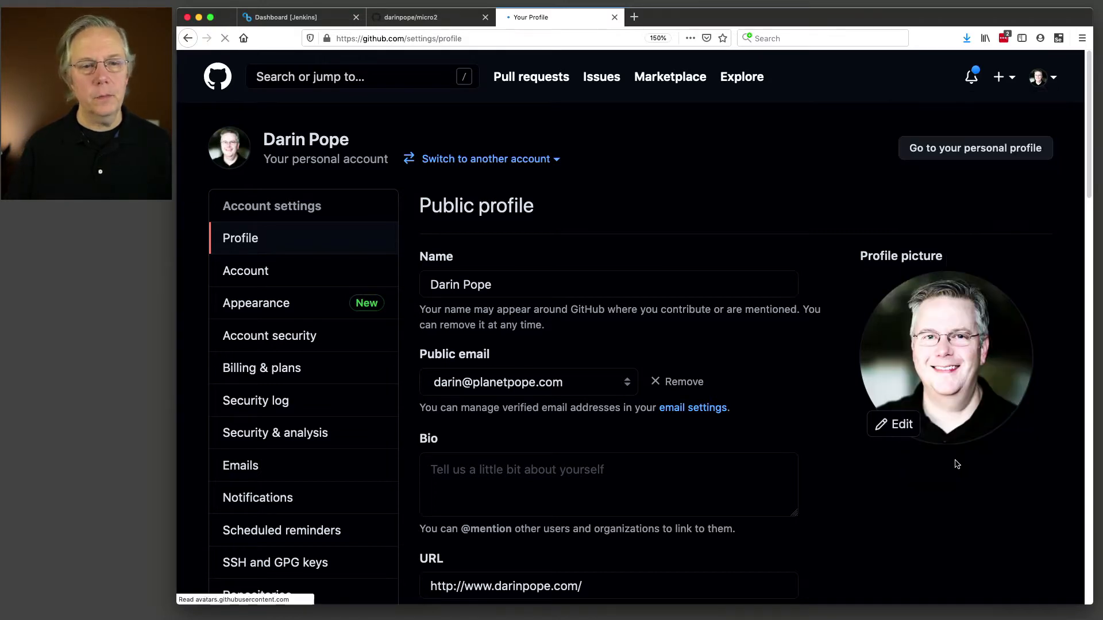
scroll(311, 373, down, 5)
scroll(311, 372, down, 4)
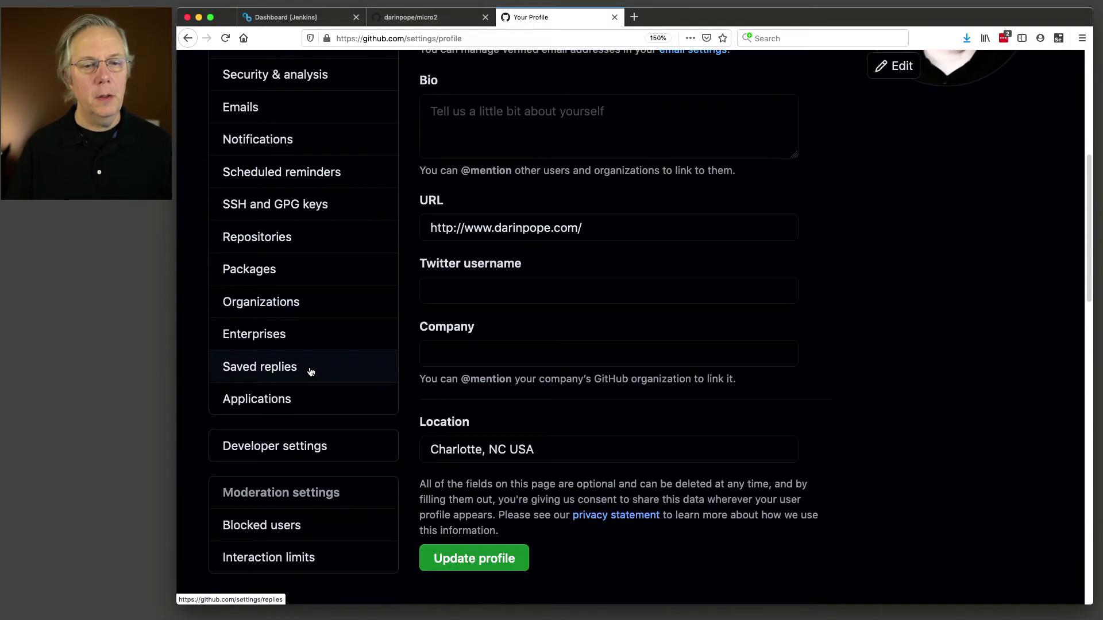
click(315, 378)
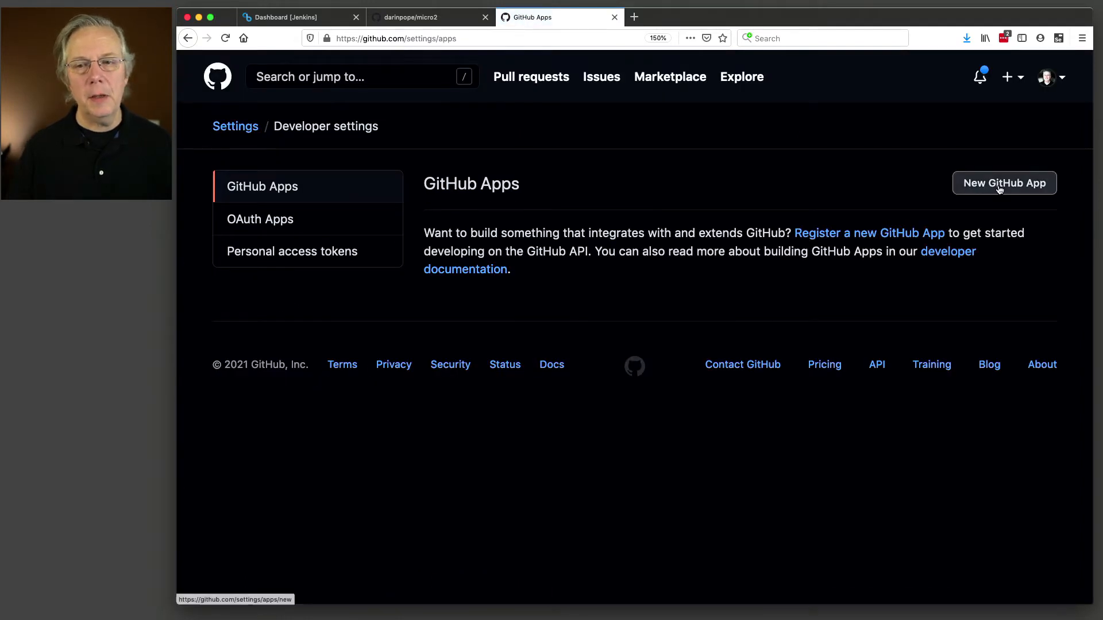
click(999, 188)
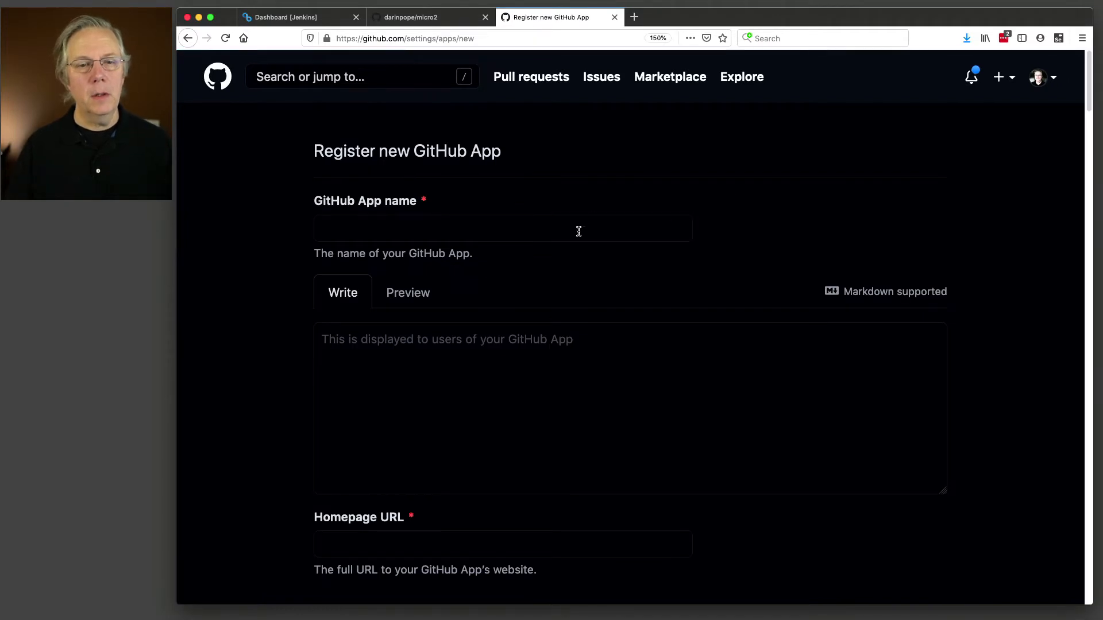
- Name the GitHub App "cbci-github-" followed by the account username and set the homepage URL to the account's GitHub profile address
click(578, 232)
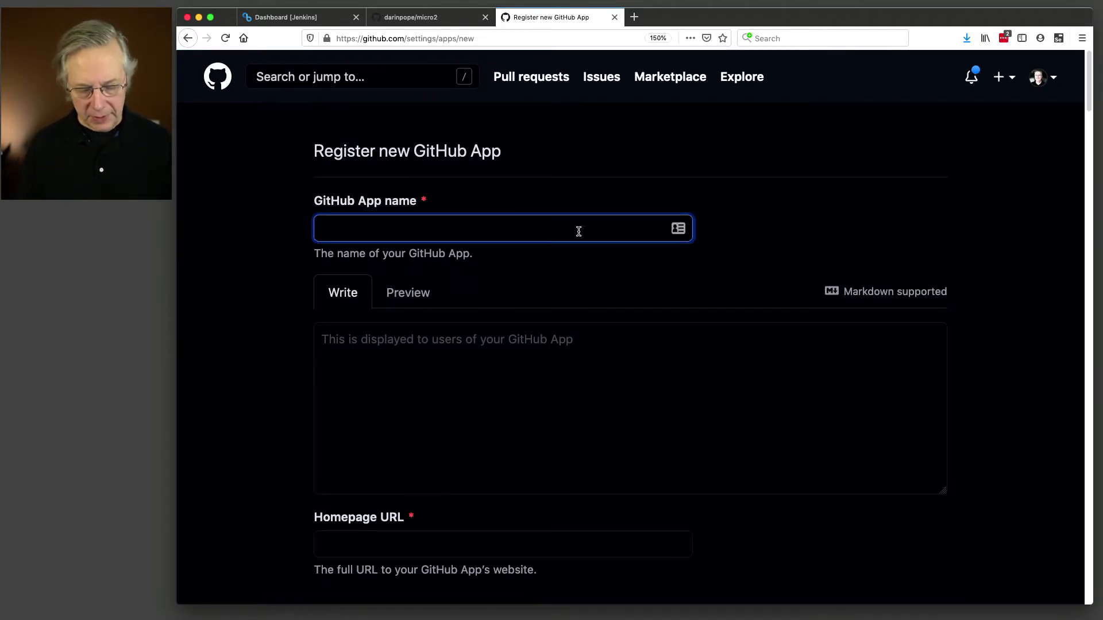
text(cbci)
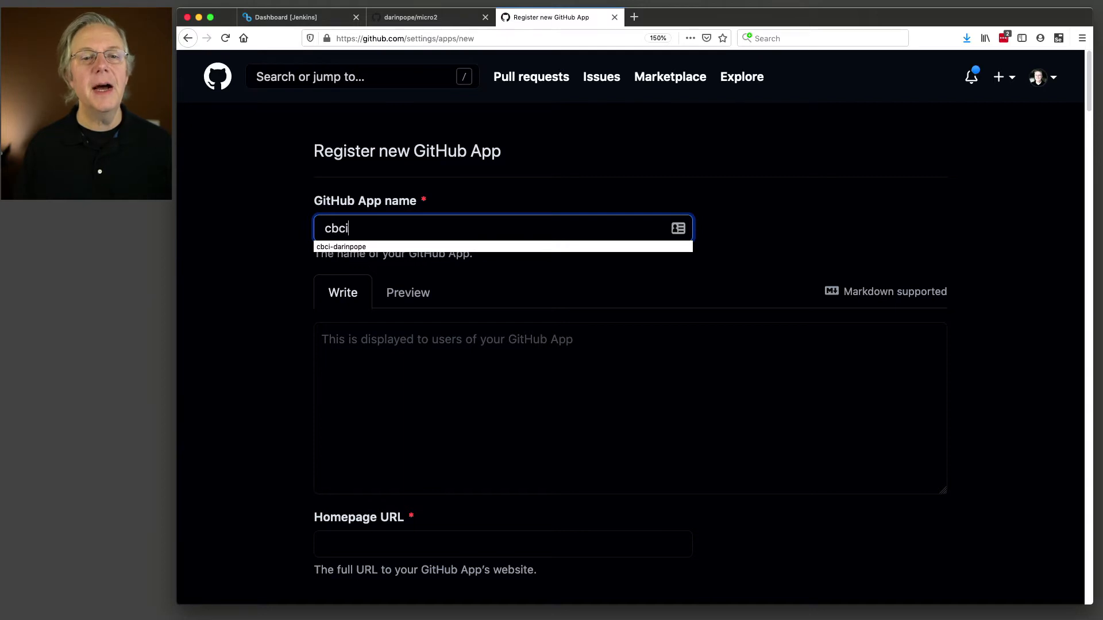
text(-github-darinpope)
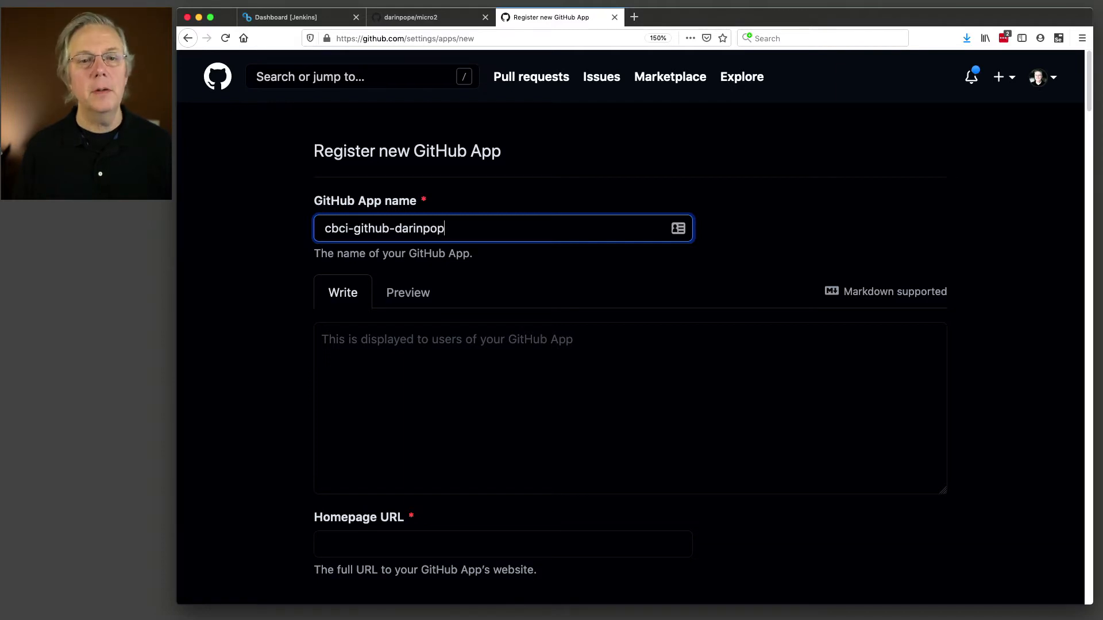
key(Tab)
scroll(517, 281, down, 5)
click(509, 313)
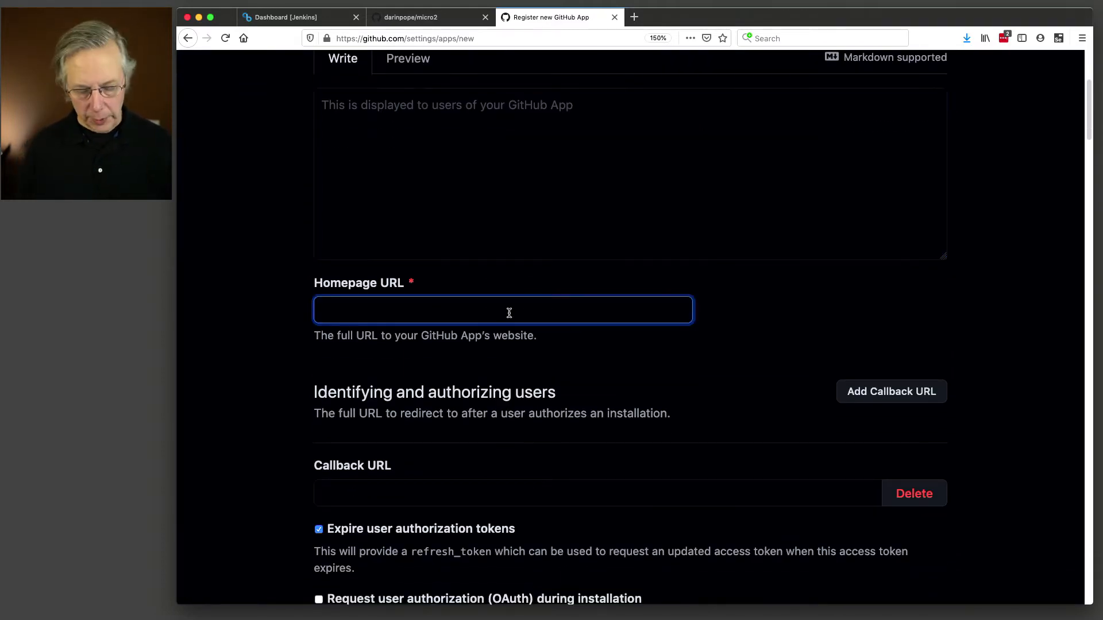
text(http)
key(Down)
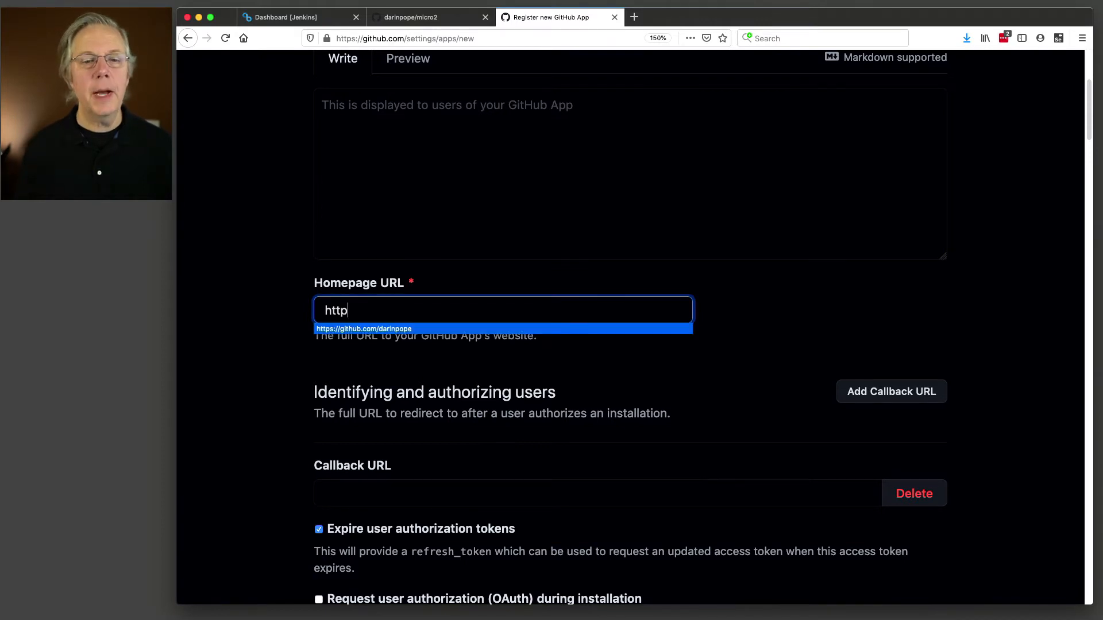
key(Tab)
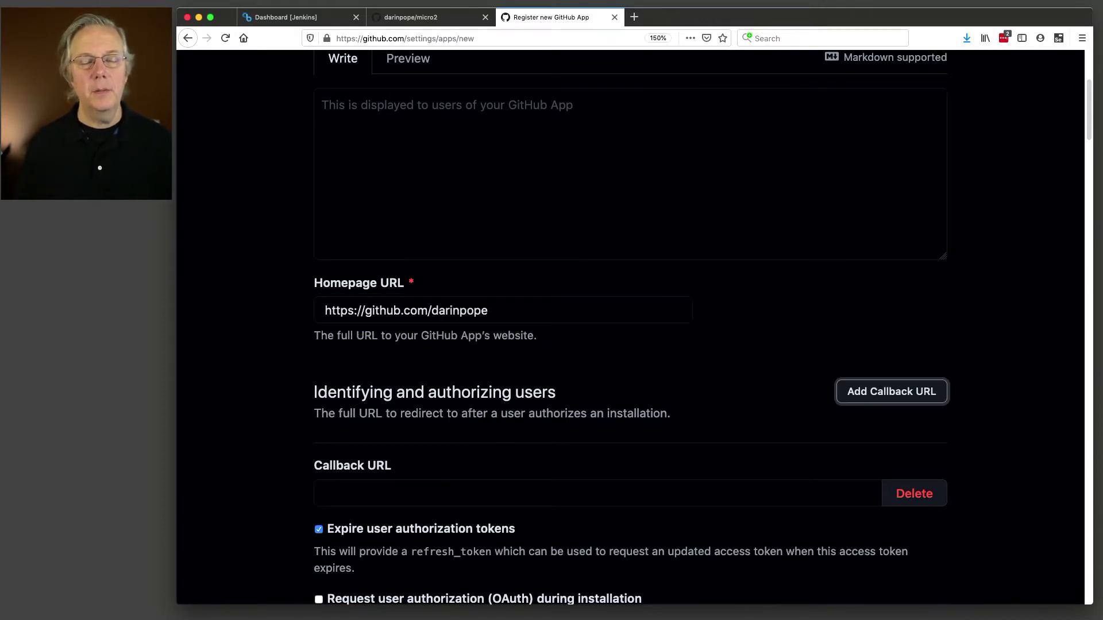
scroll(505, 303, down, 1)
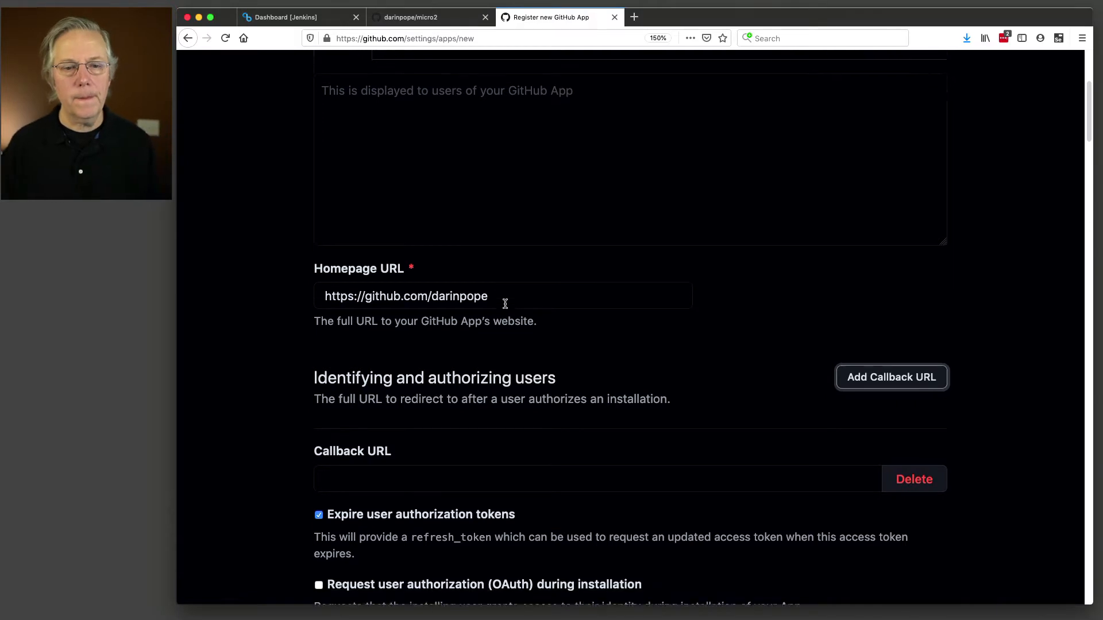
scroll(504, 304, down, 3)
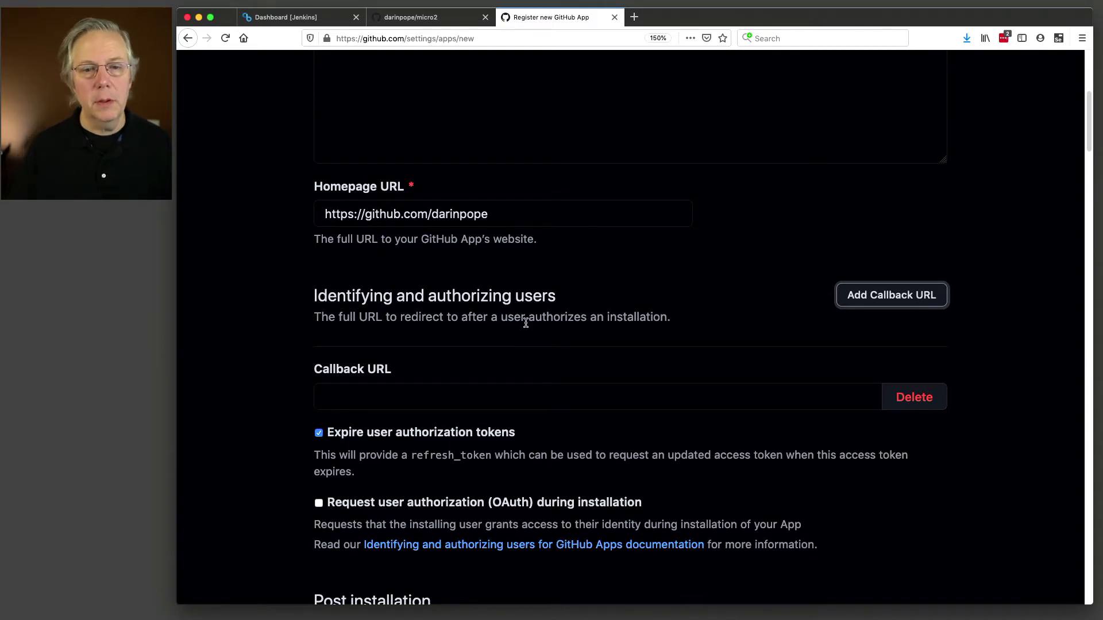
scroll(524, 322, down, 3)
scroll(526, 323, down, 10)
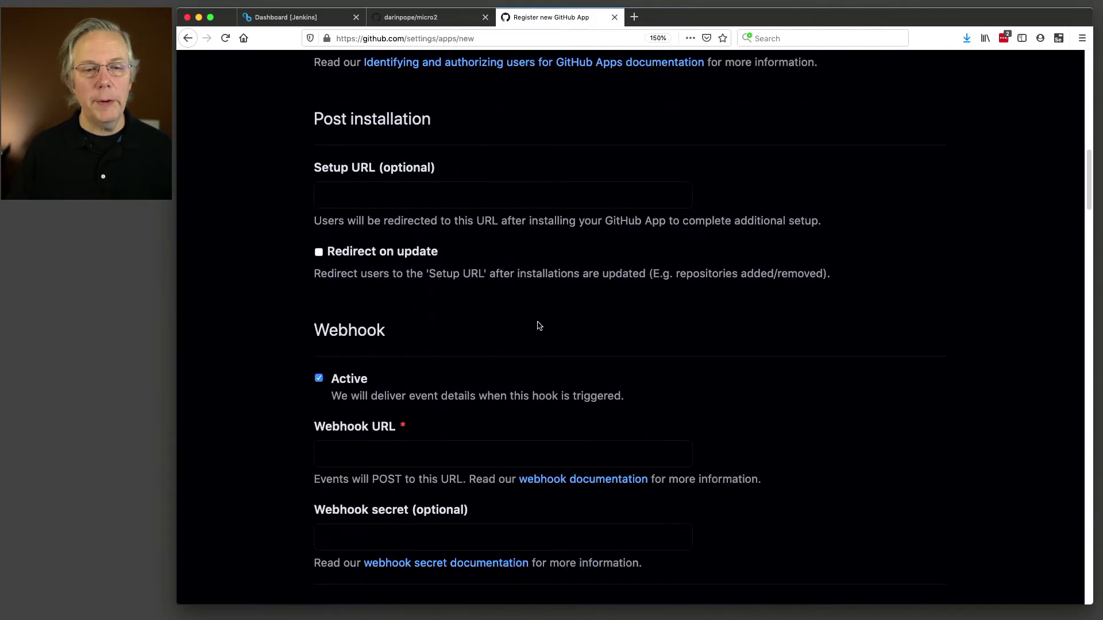
key(super+Tab)
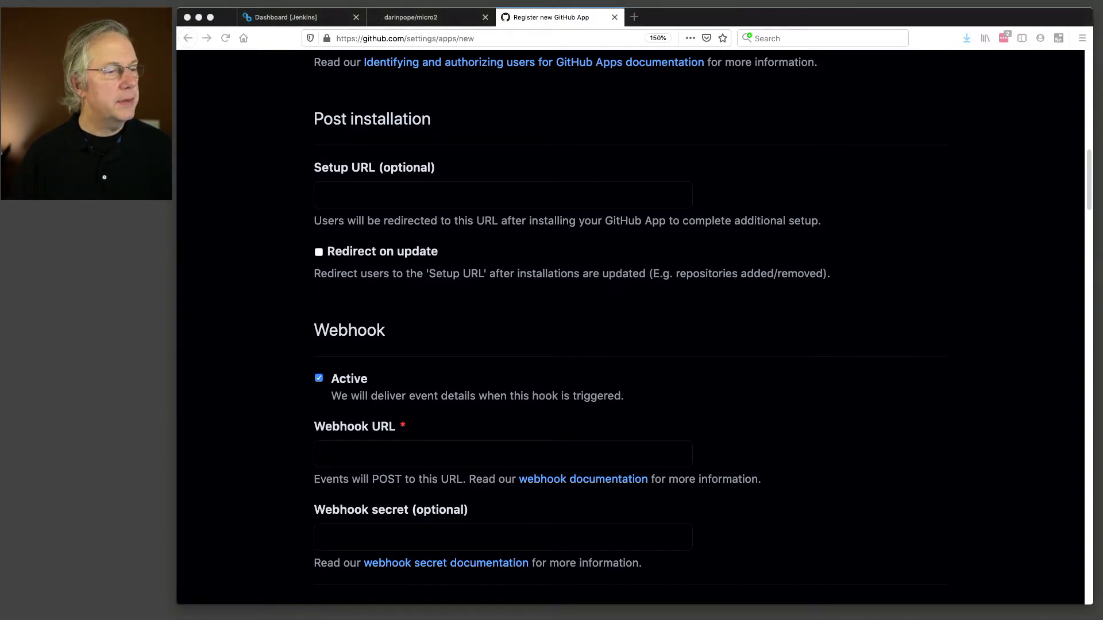
scroll(596, 335, down, 3)
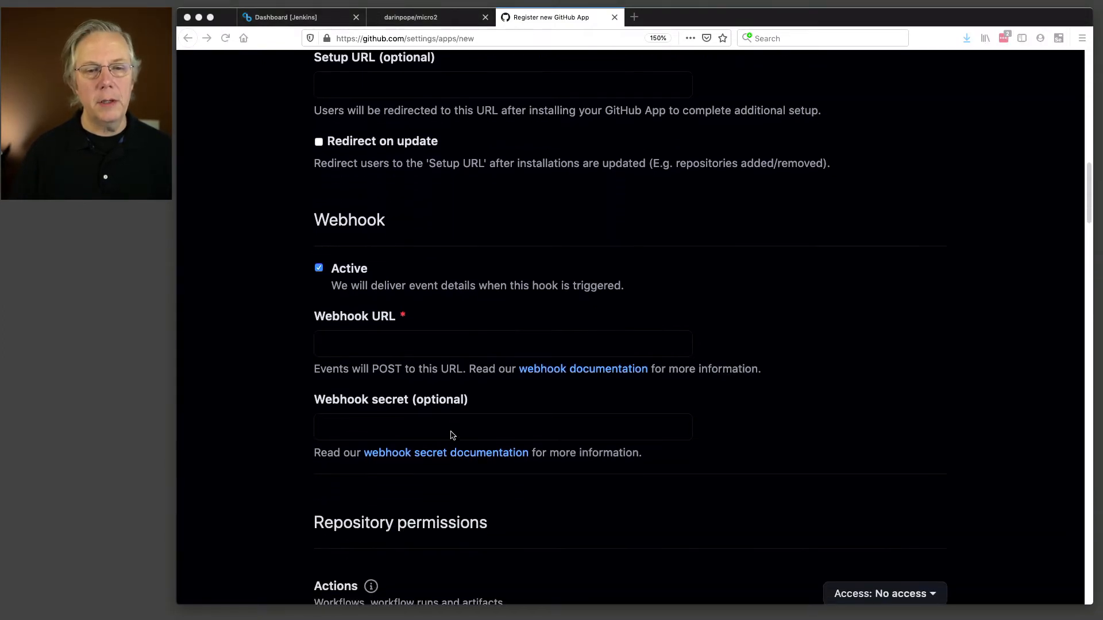
key(super+Tab)
click(386, 344)
text(https://683df8ef1909.ngrok.io/github-webhook)
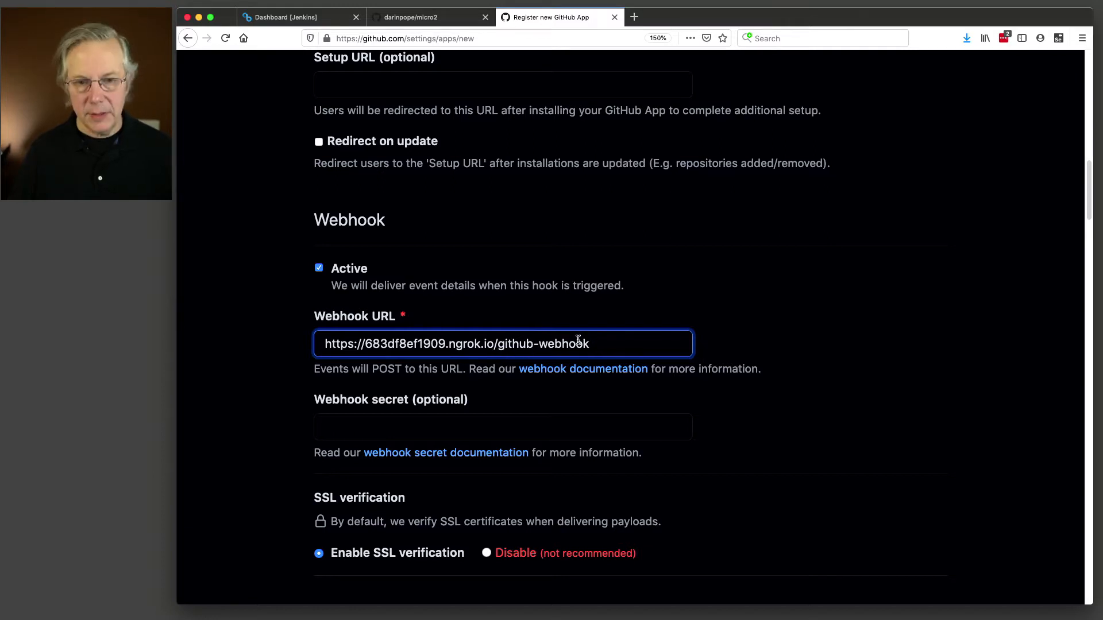
key(Tab)
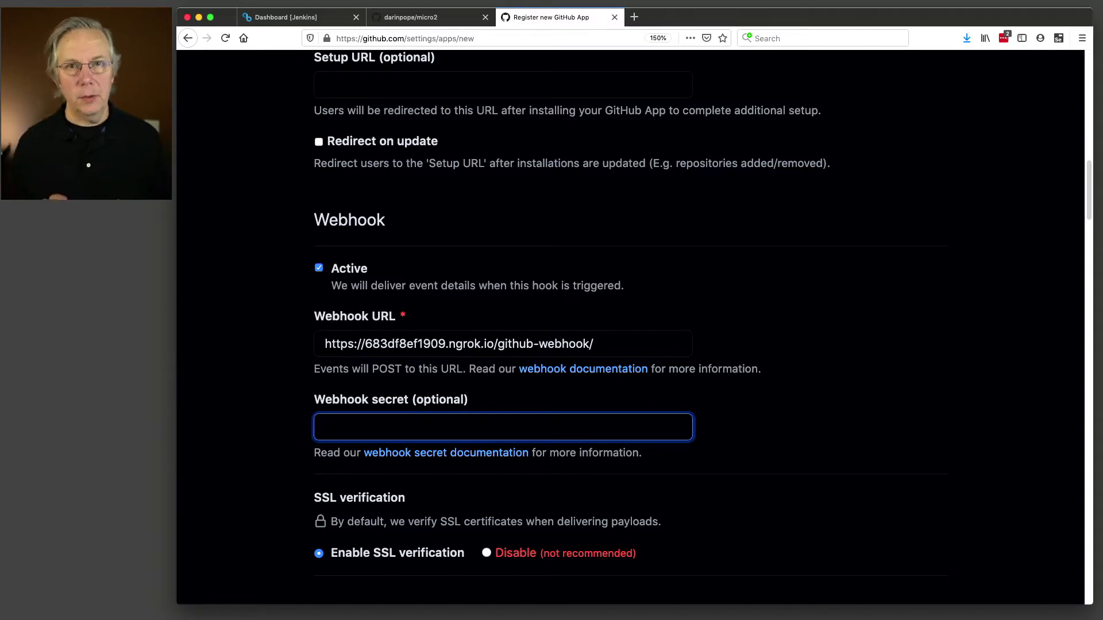
- Review the registration form from the app name and homepage URL through the webhook settings to the repository permissions
scroll(567, 332, up, 15)
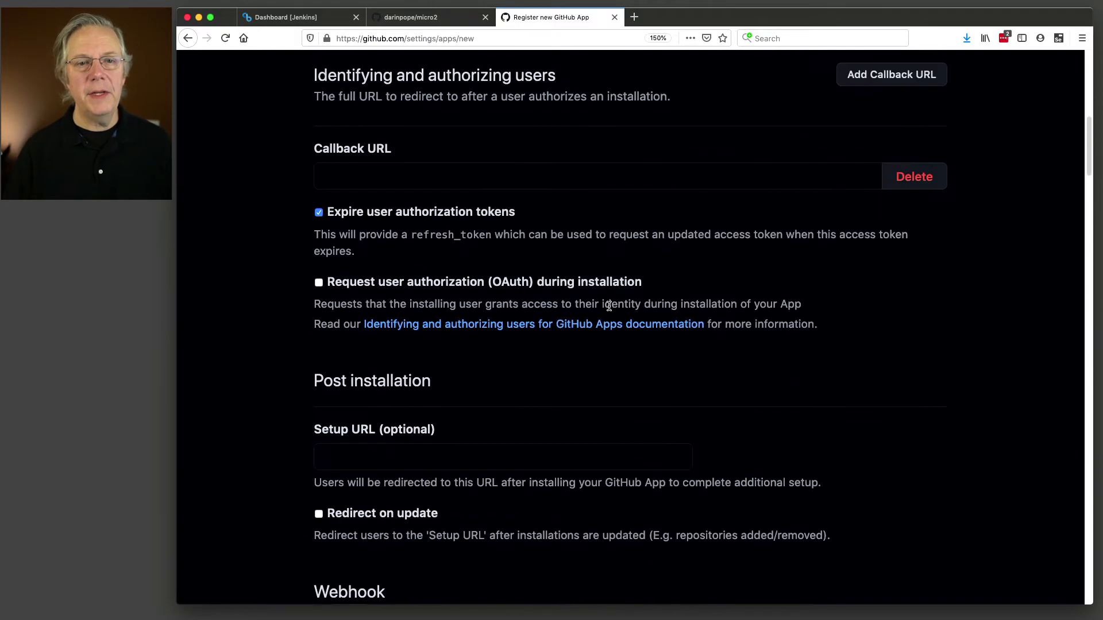
scroll(609, 305, up, 3)
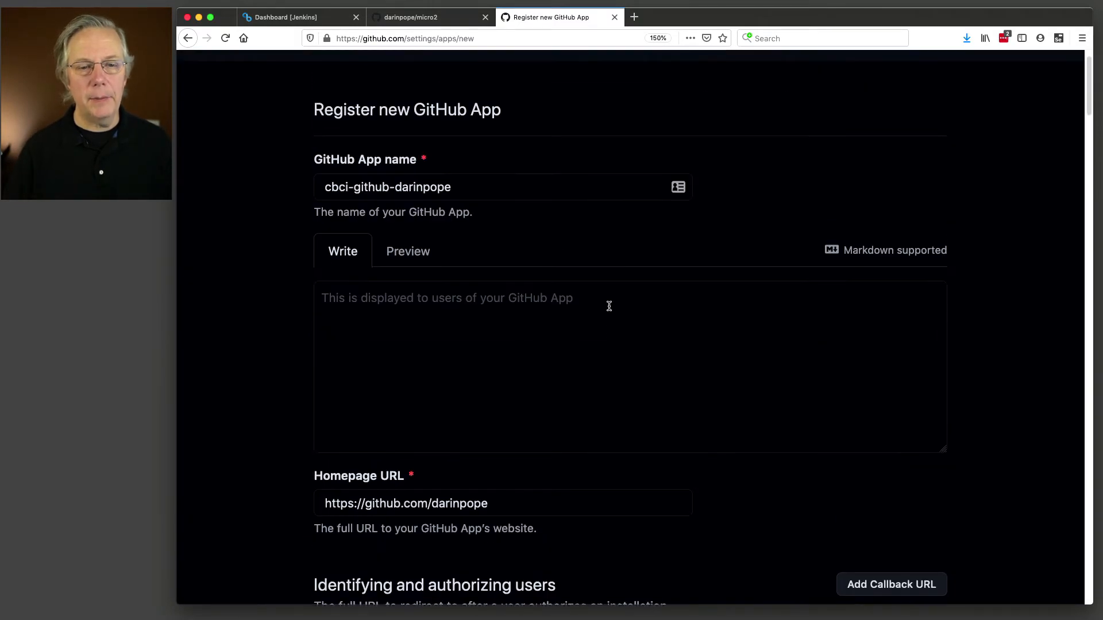
scroll(609, 306, down, 5)
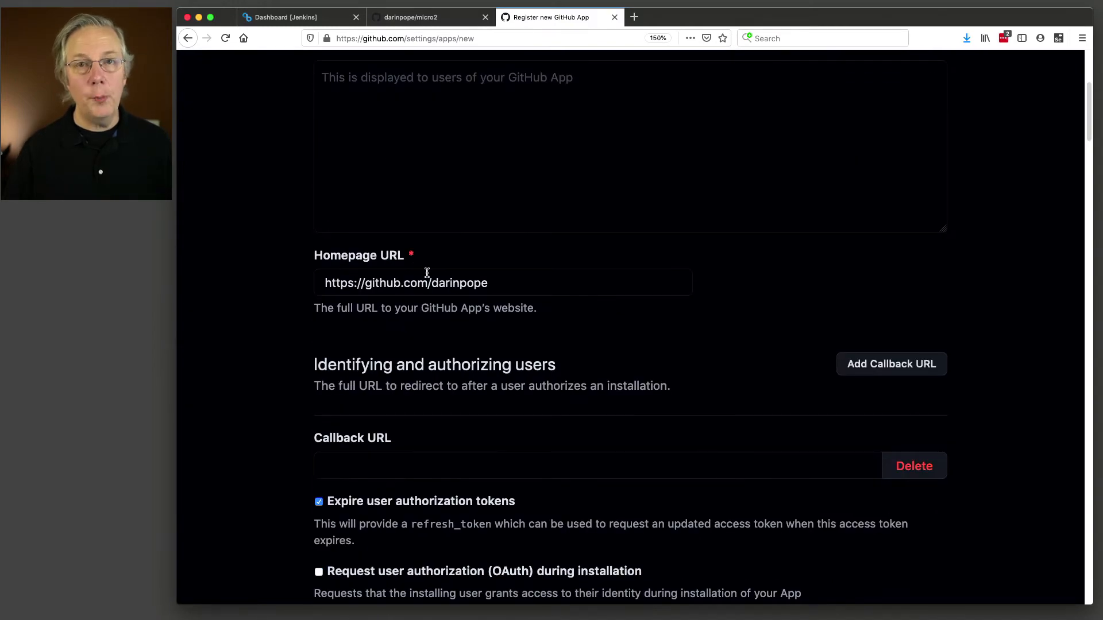
scroll(558, 333, down, 8)
scroll(558, 334, down, 6)
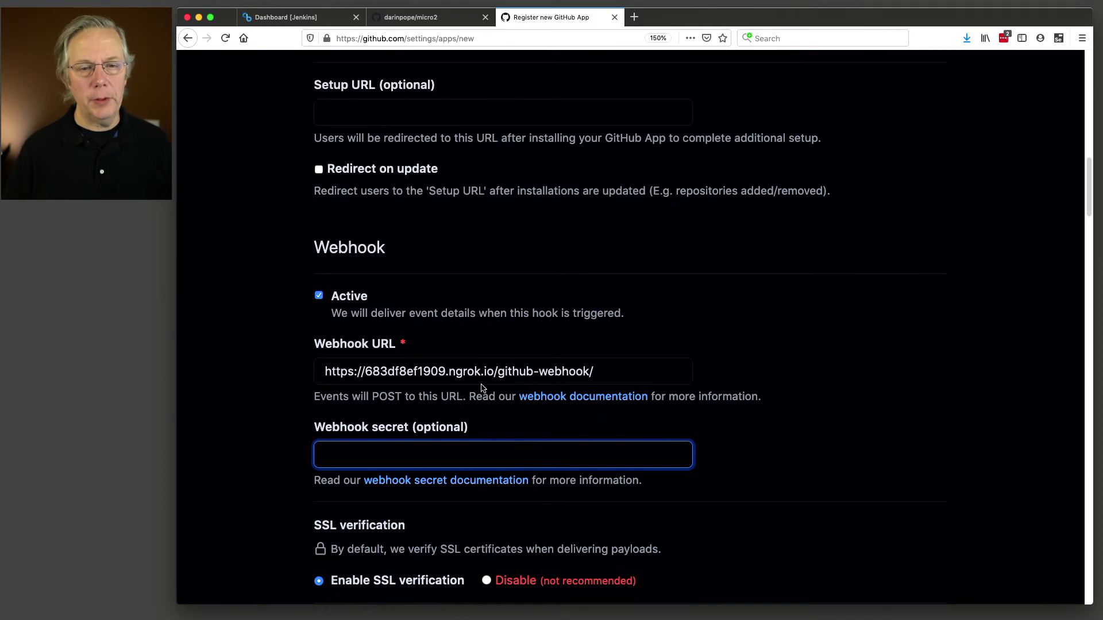
scroll(536, 383, down, 7)
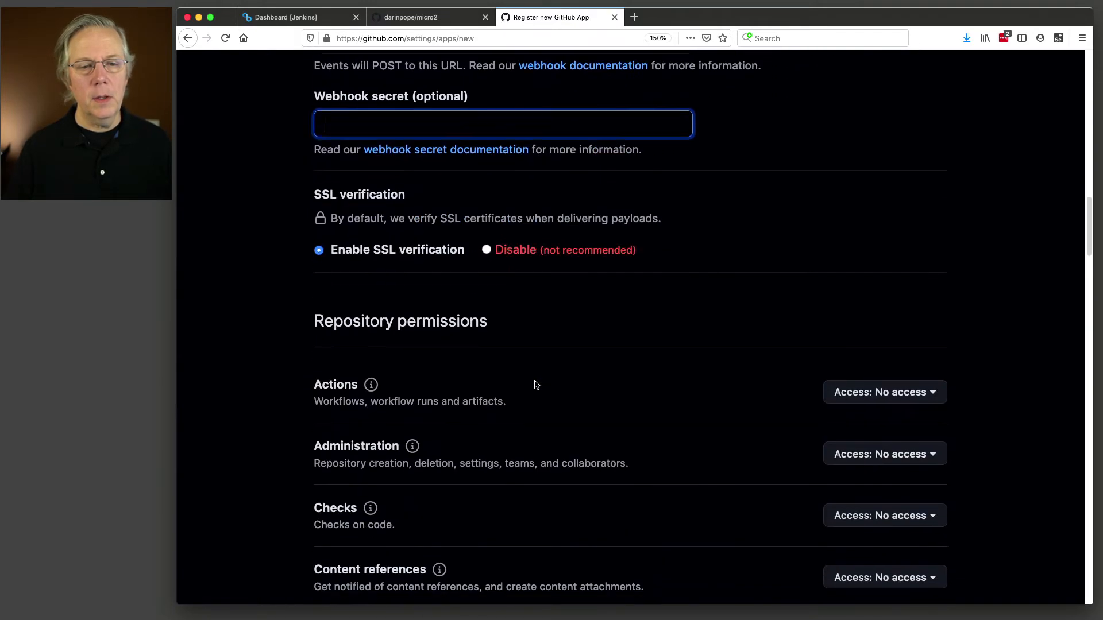
scroll(532, 382, down, 3)
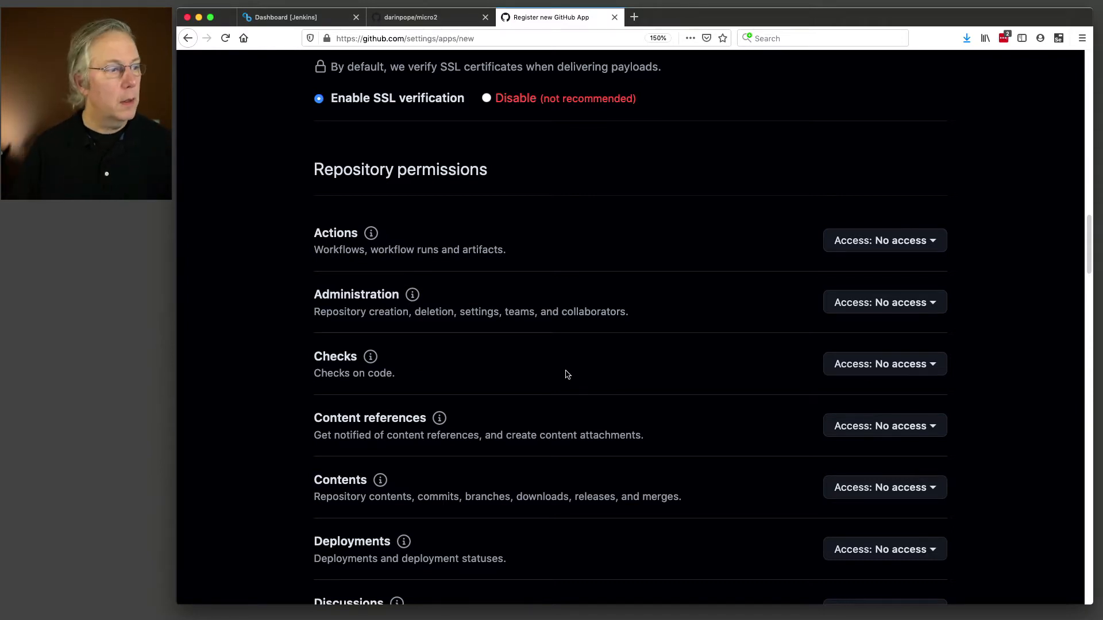
scroll(566, 372, down, 1)
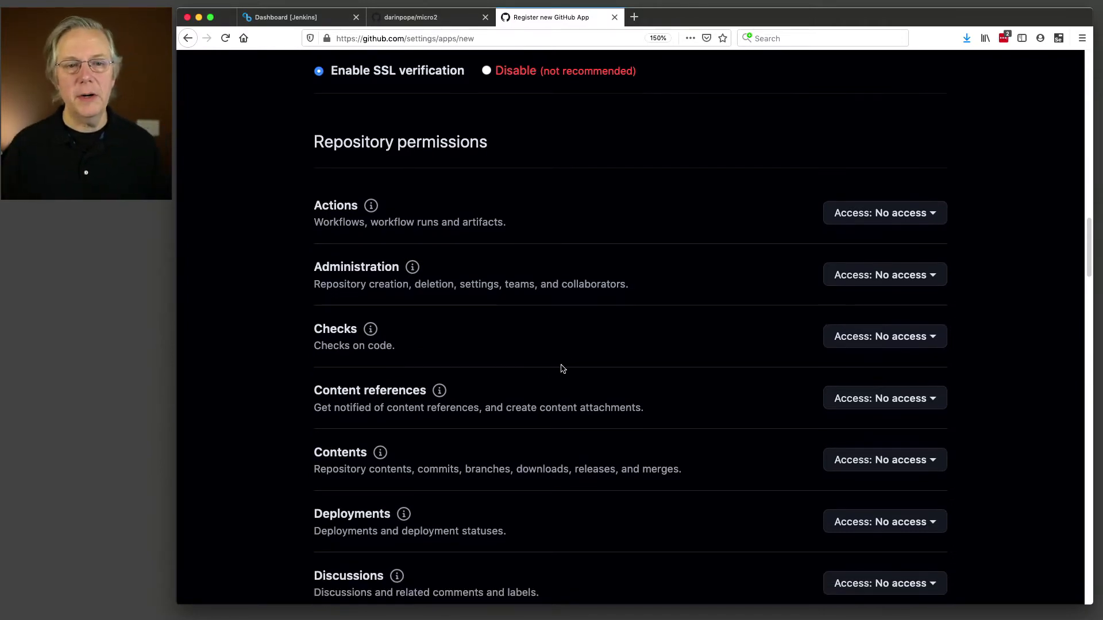
- Set the repository permissions for Administration to Read-only and for Checks to Read & write
click(852, 275)
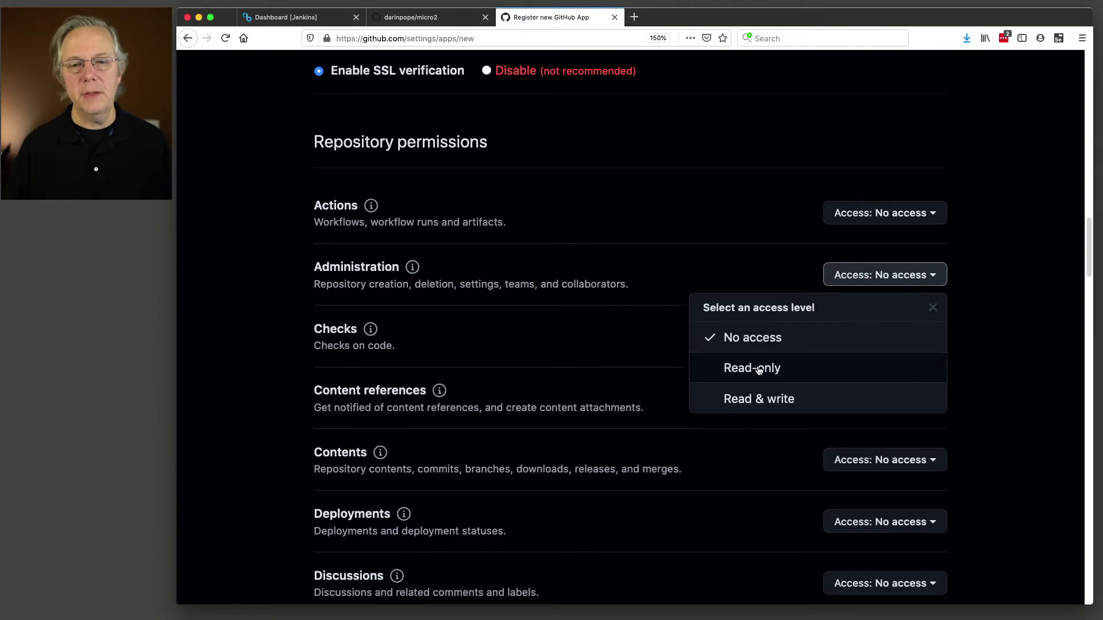
click(750, 368)
scroll(746, 365, down, 2)
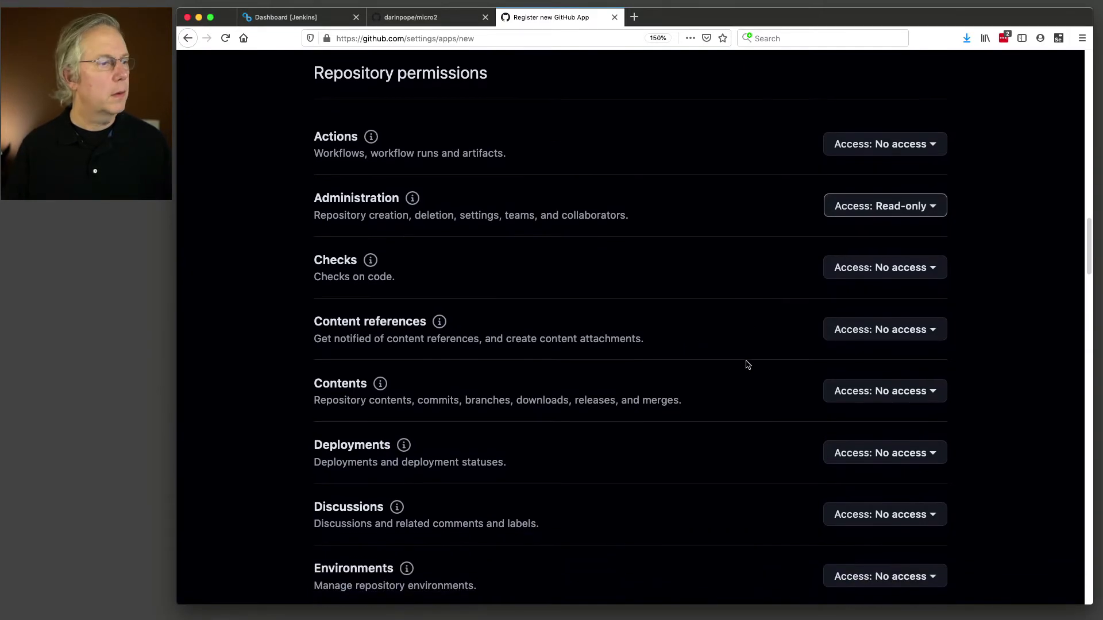
click(881, 280)
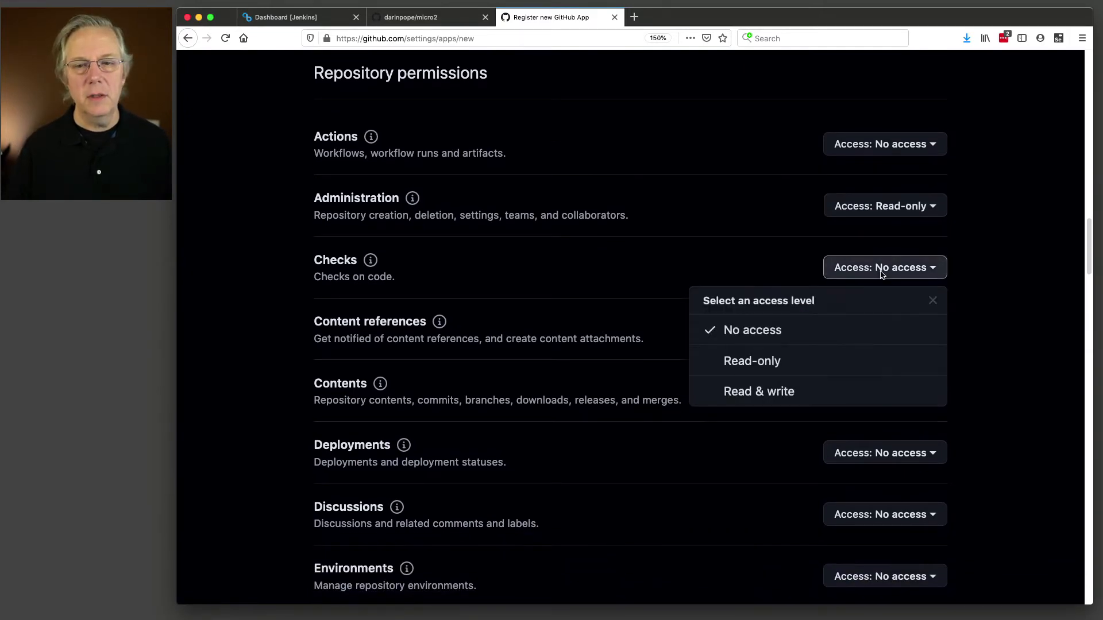
click(794, 391)
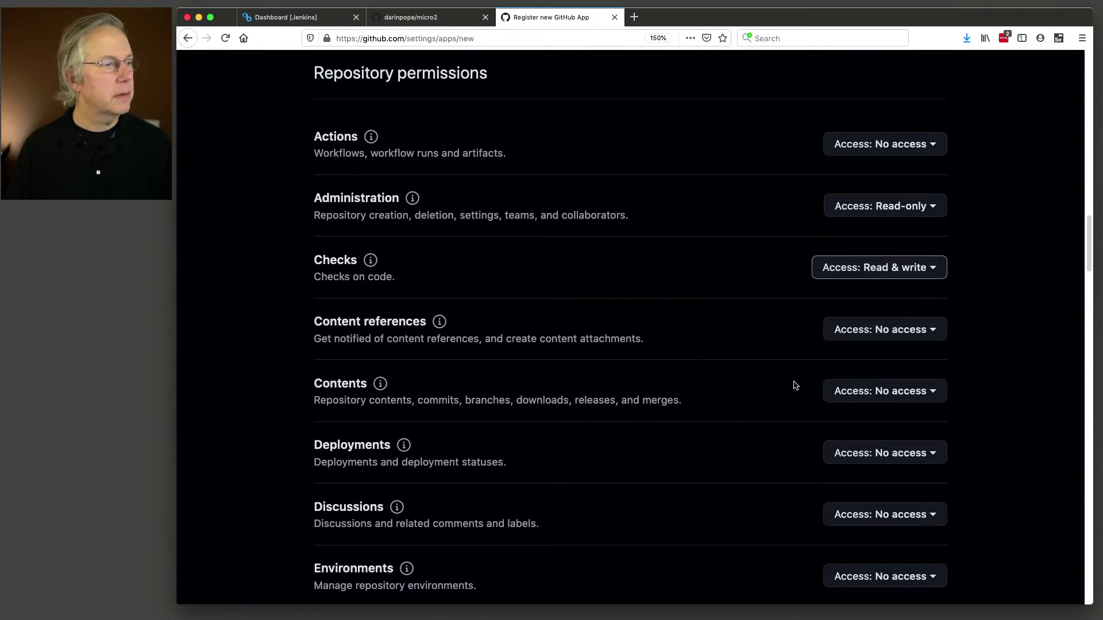
- Set the repository permission for Contents to Read-only
scroll(795, 386, down, 2)
scroll(796, 384, down, 1)
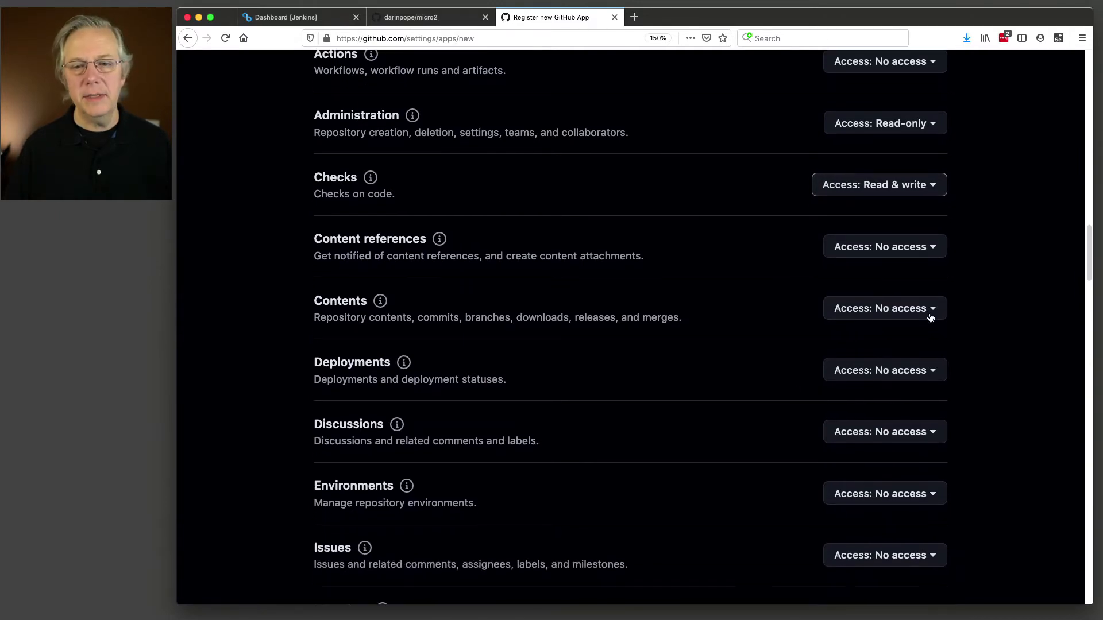
click(906, 310)
click(799, 405)
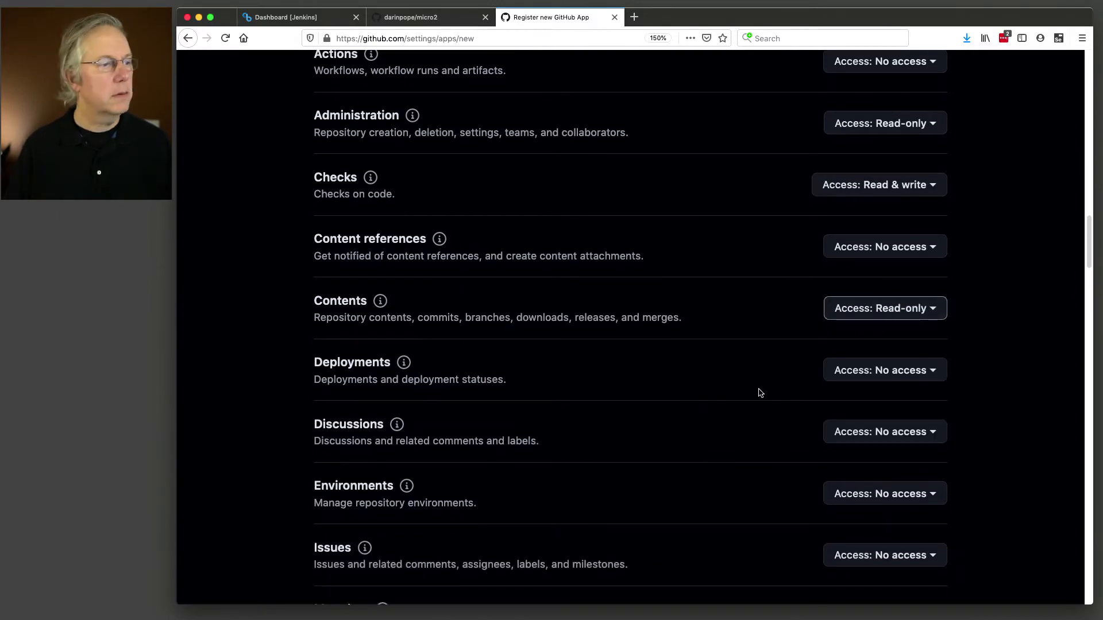
- Set the repository permission for Pull requests to Read-only
scroll(733, 392, down, 3)
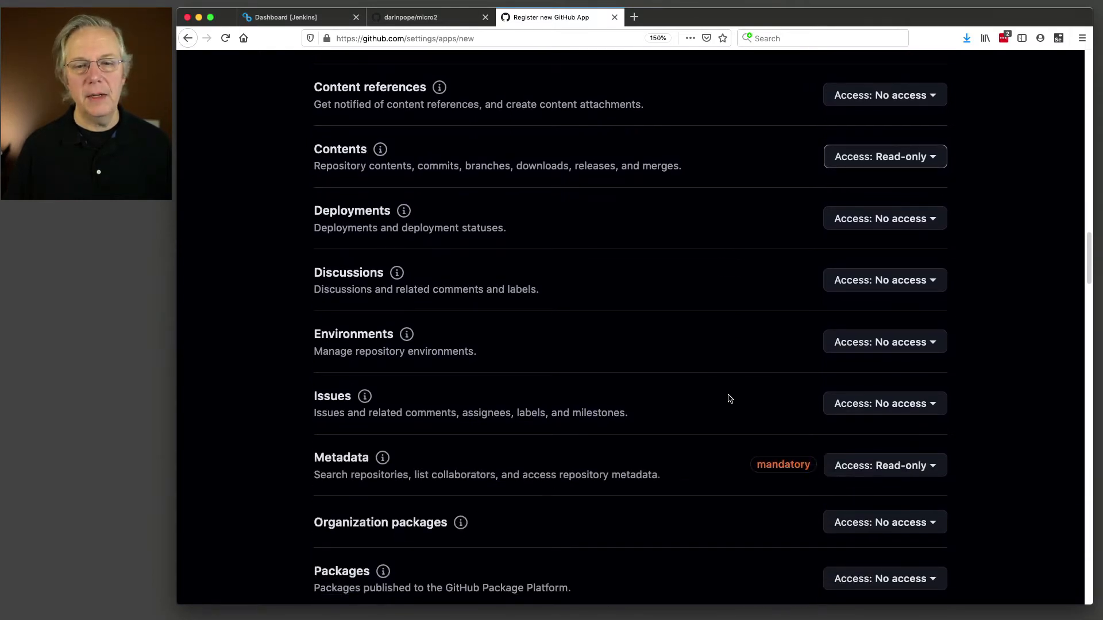
scroll(737, 394, down, 2)
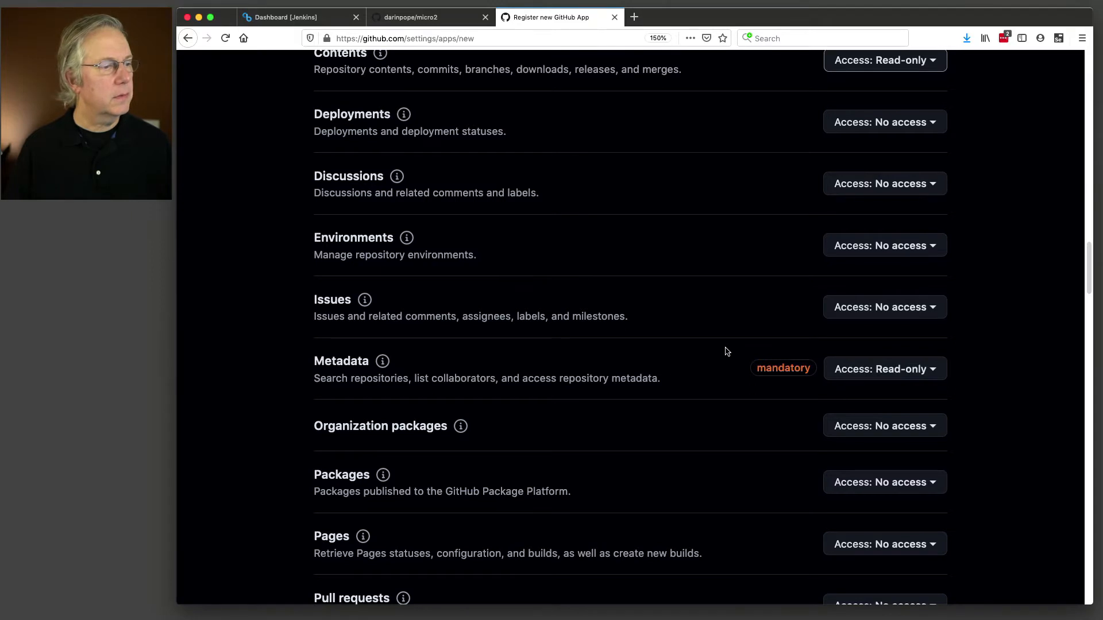
scroll(727, 351, down, 2)
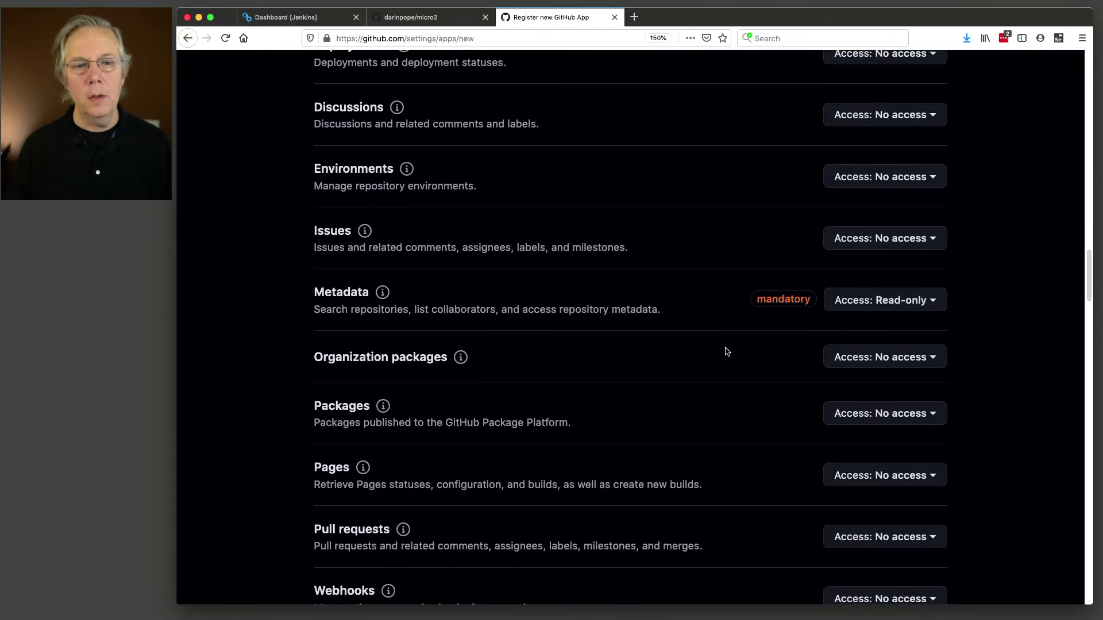
scroll(727, 352, down, 2)
click(866, 454)
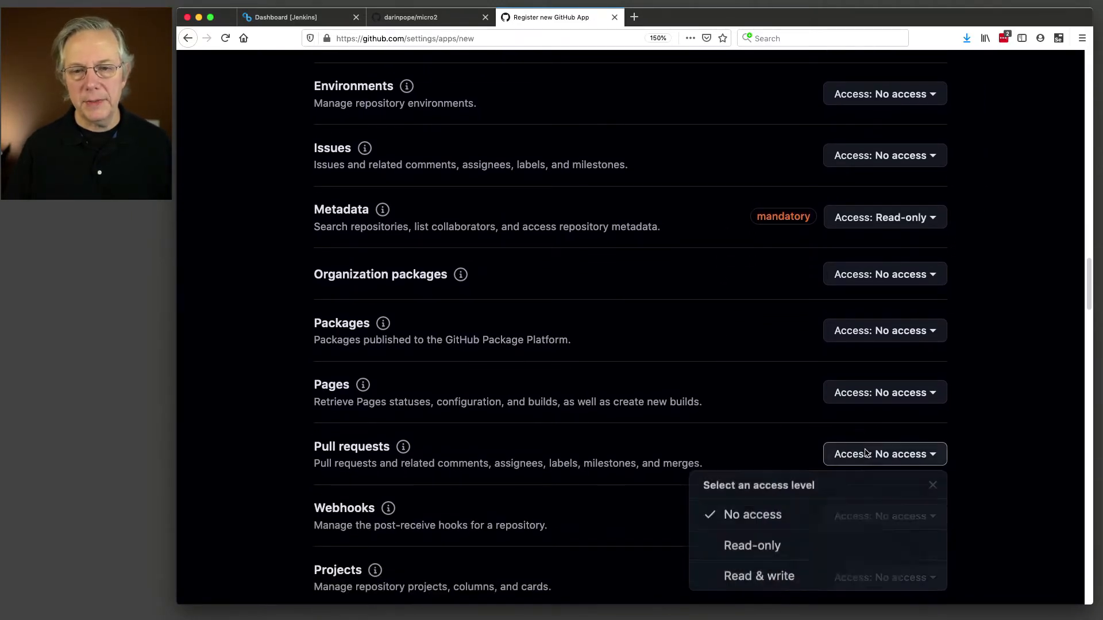
click(758, 546)
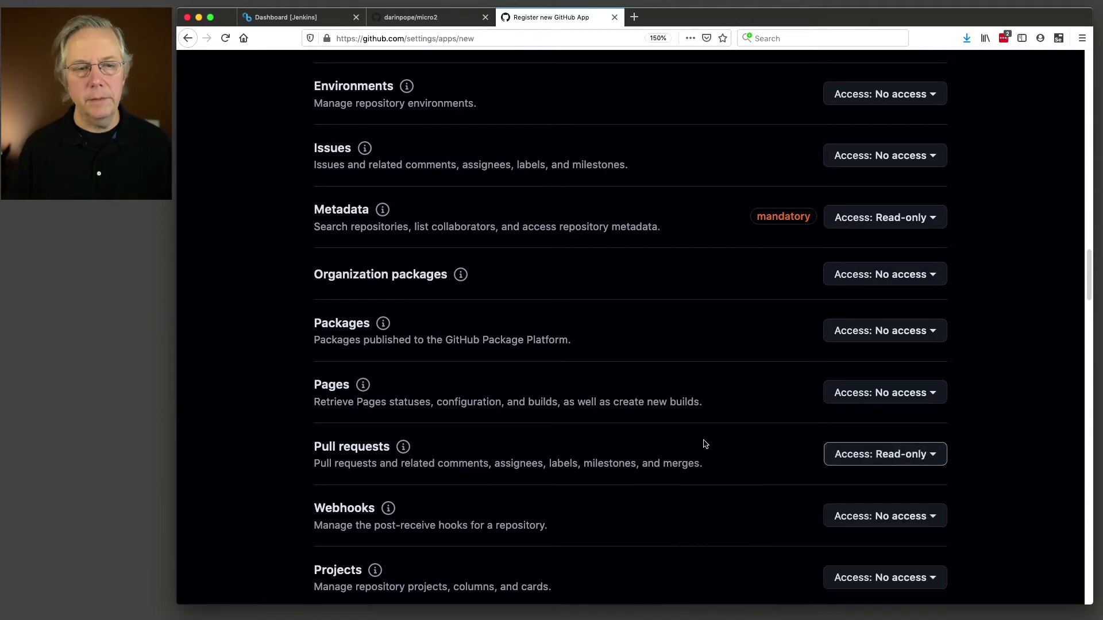
- Set the repository permission for Commit statuses to Read & write
scroll(705, 445, down, 3)
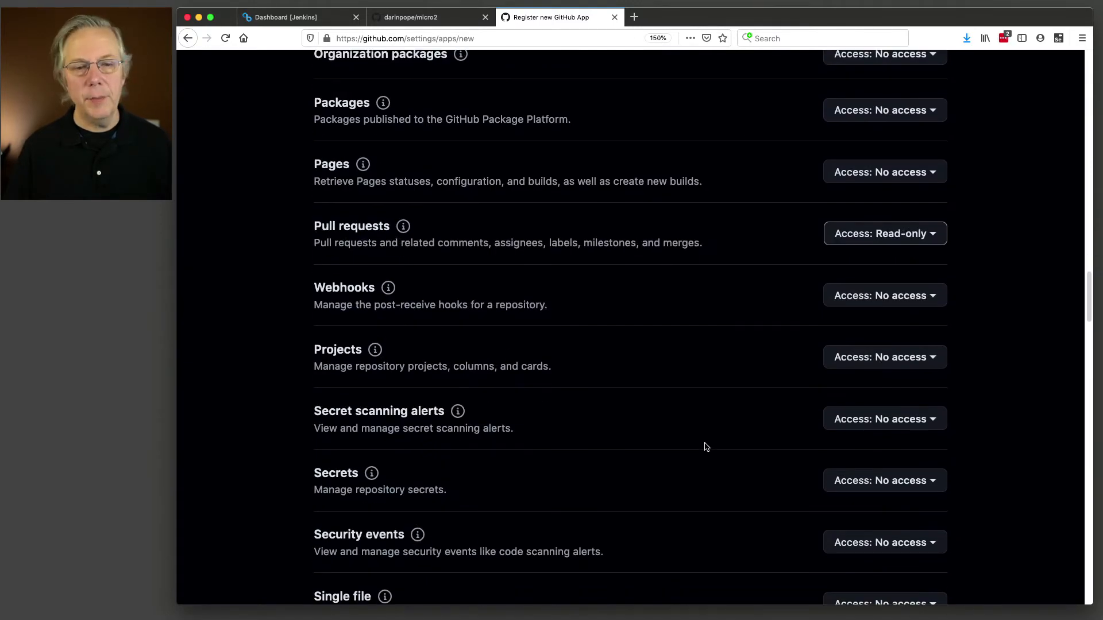
scroll(706, 447, down, 5)
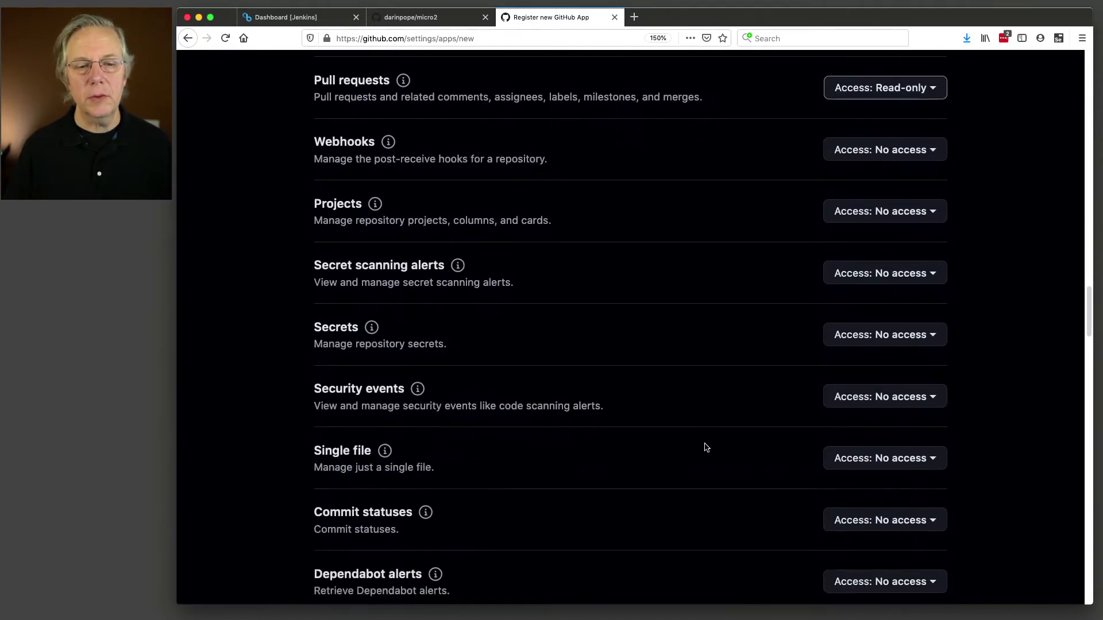
click(871, 409)
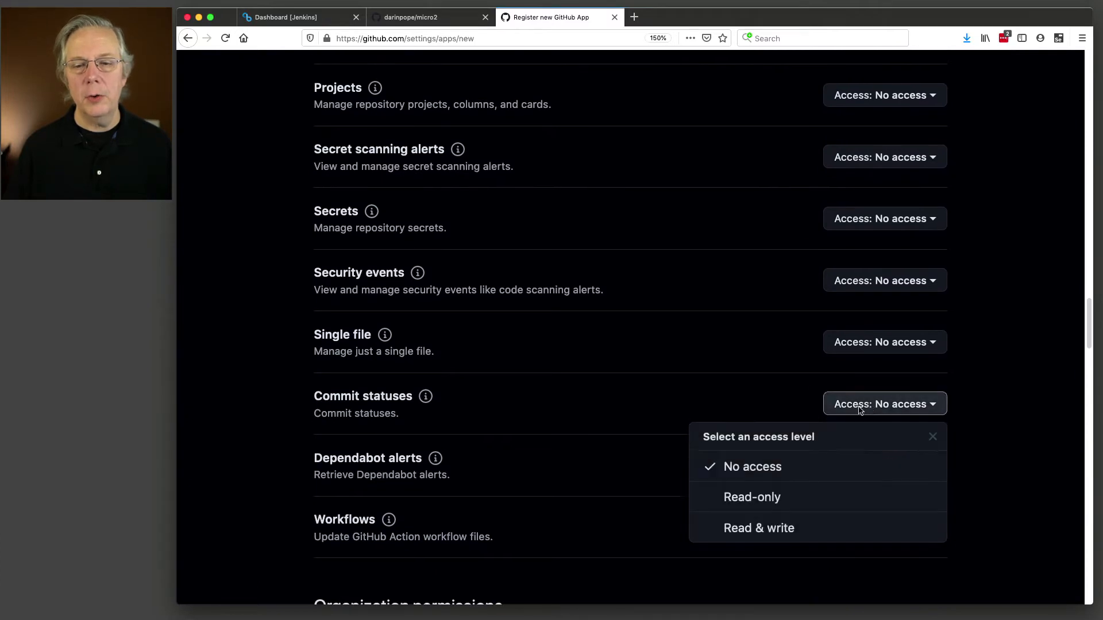
click(794, 527)
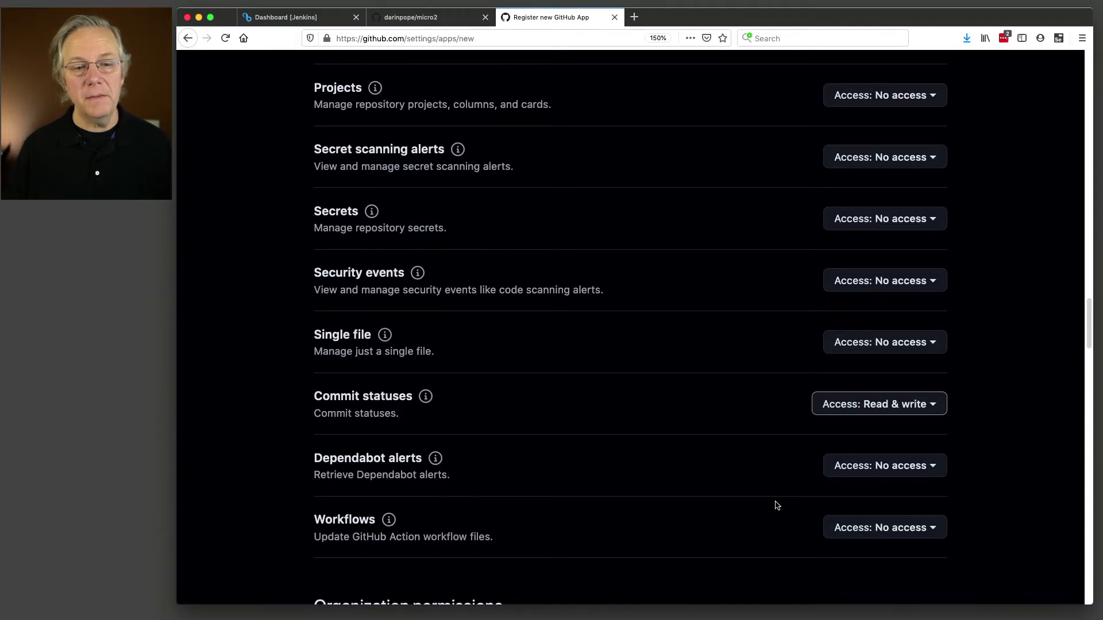
- Set the repository permission for Webhooks to Read & write
scroll(763, 504, up, 2)
scroll(762, 503, up, 2)
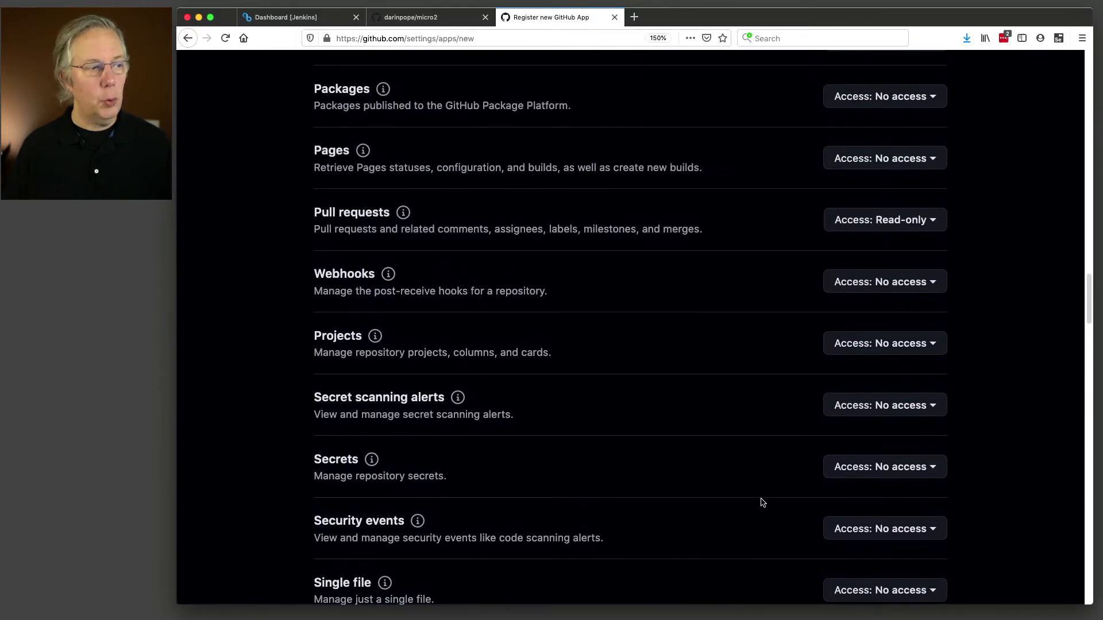
click(913, 283)
click(816, 407)
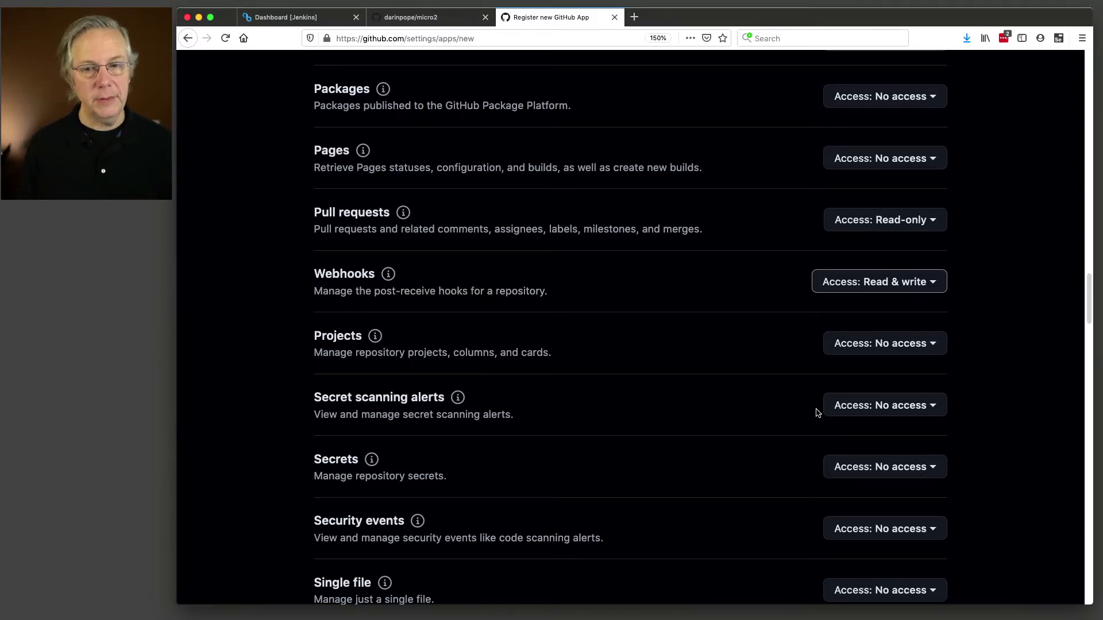
- Subscribe the app to the Check run and Check suite events, leaving the organization and user permissions as they are
scroll(818, 413, down, 6)
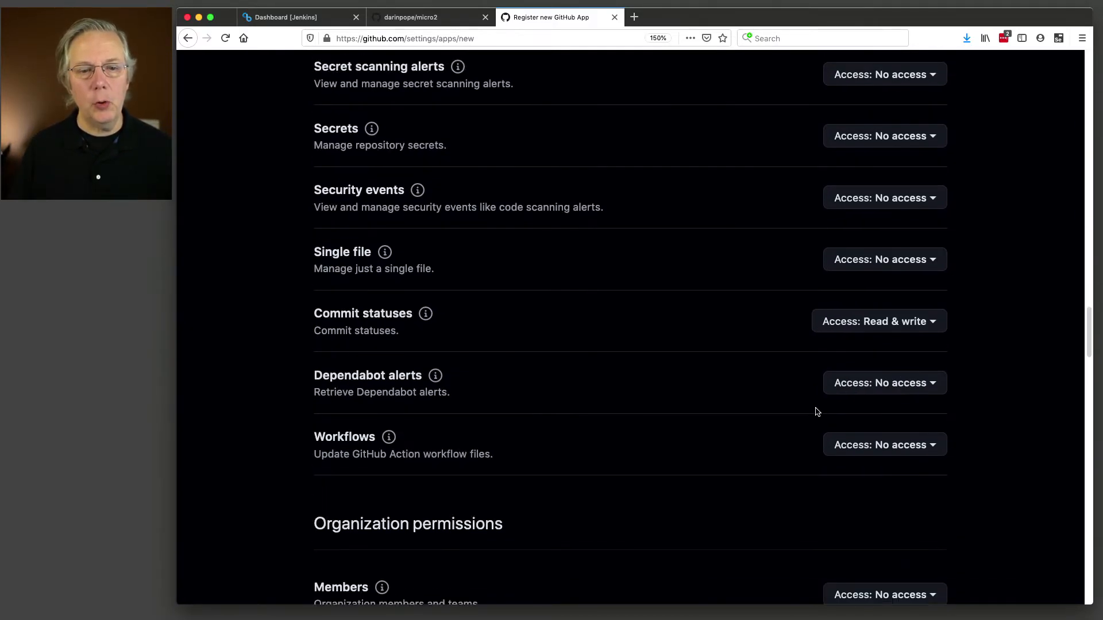
scroll(817, 411, down, 4)
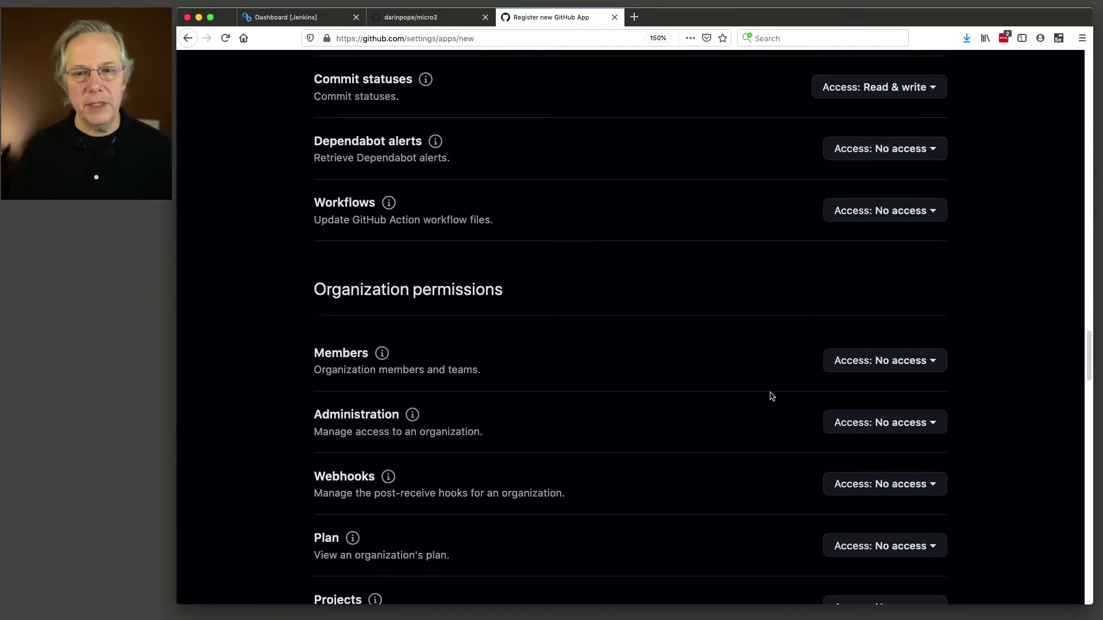
scroll(772, 396, down, 2)
scroll(772, 397, down, 9)
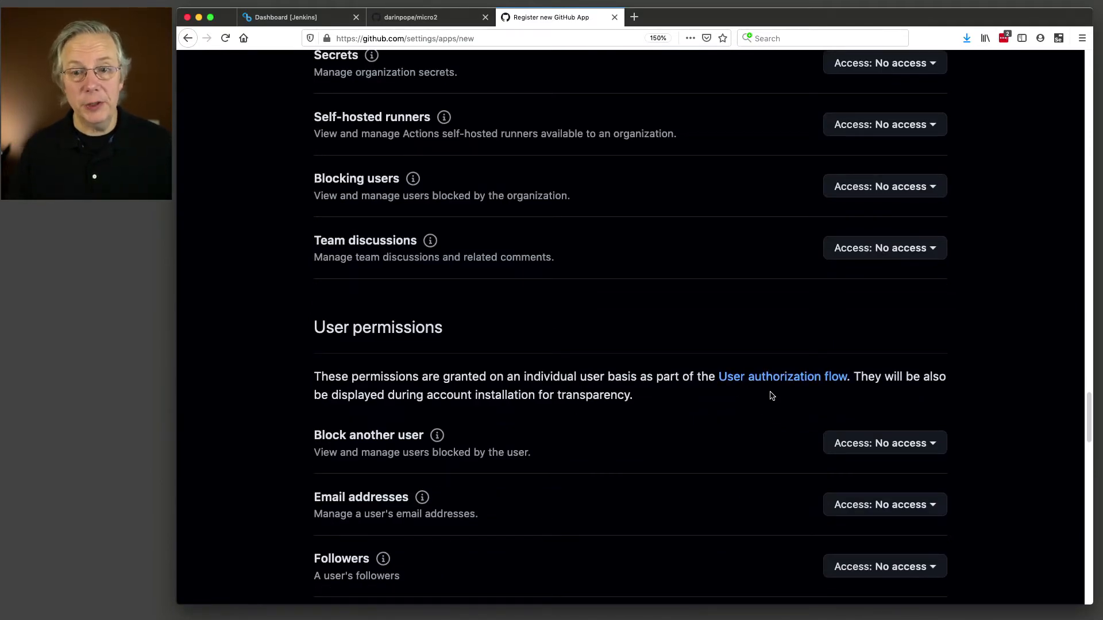
scroll(772, 396, down, 7)
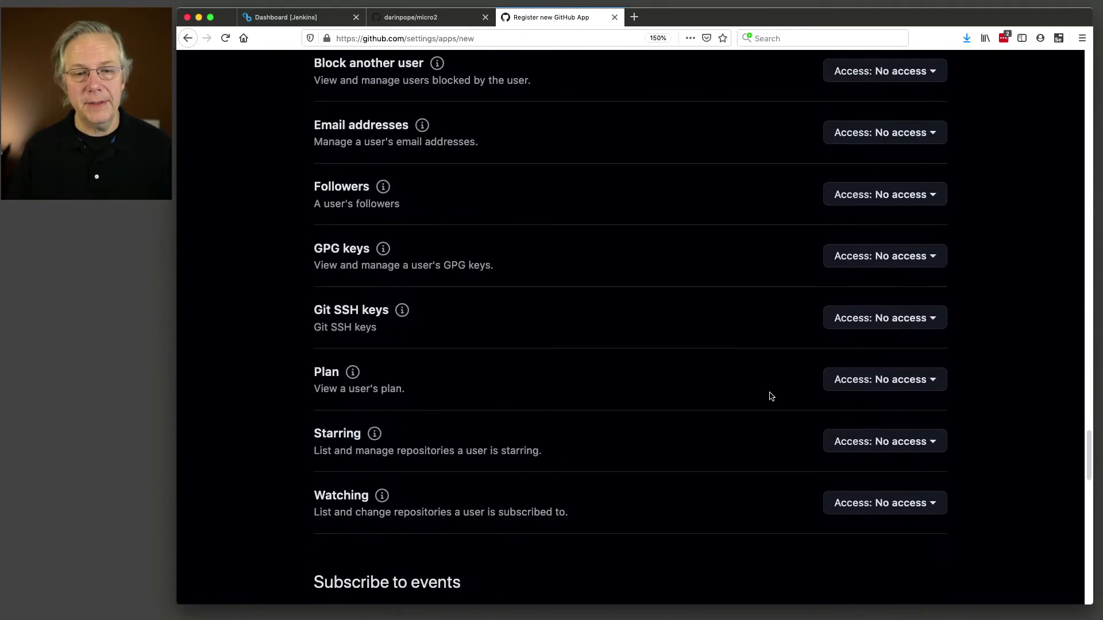
scroll(772, 396, down, 6)
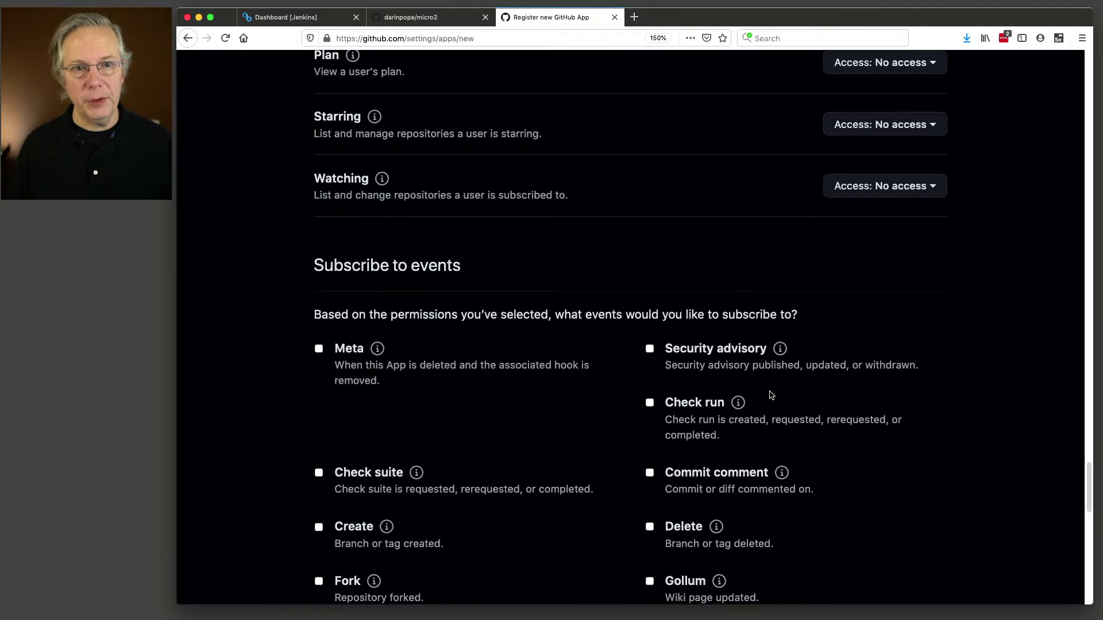
scroll(771, 396, down, 1)
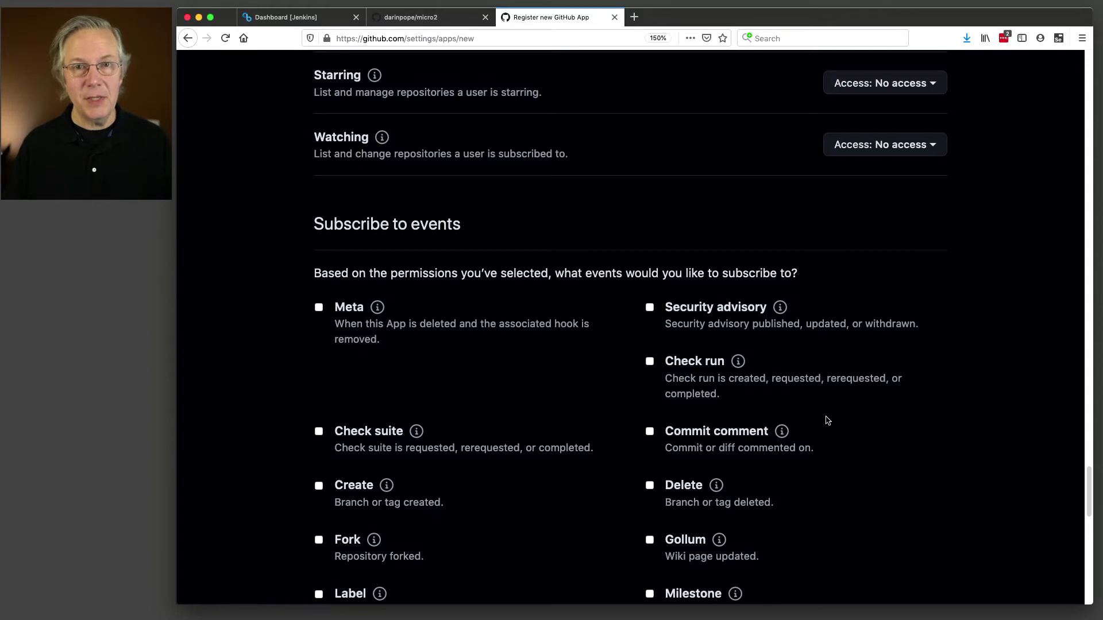
scroll(852, 442, down, 3)
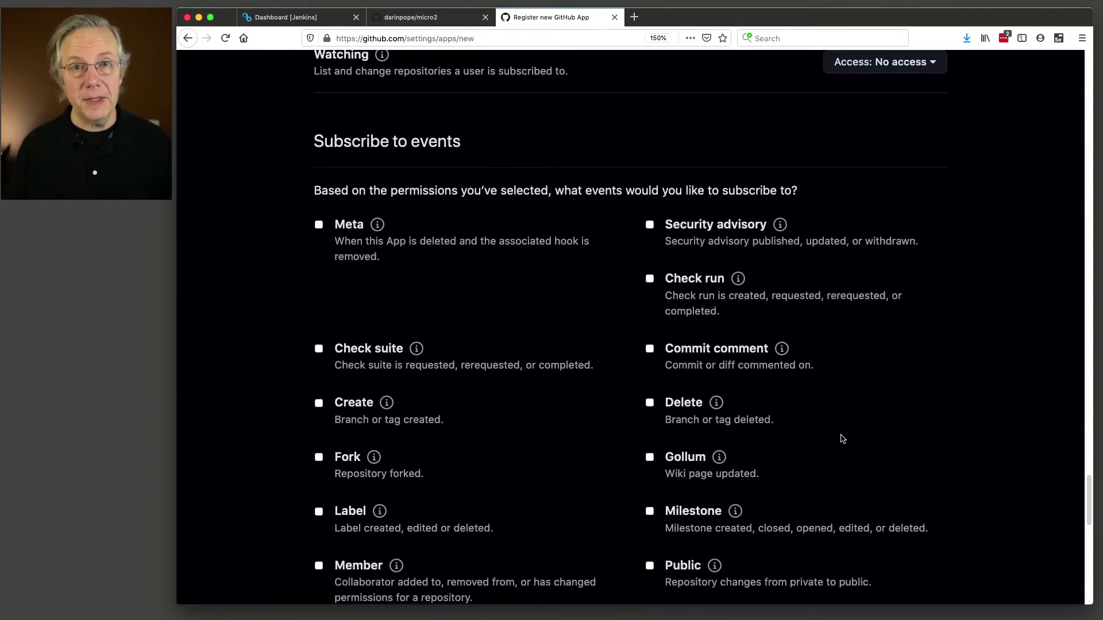
scroll(841, 439, down, 1)
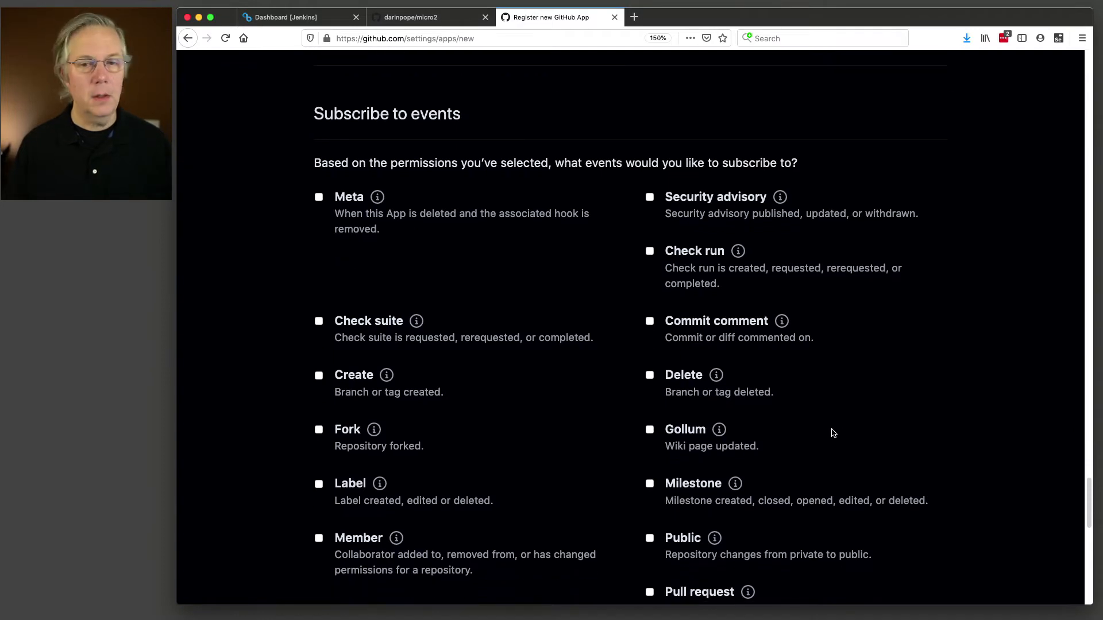
click(650, 252)
click(320, 323)
- Subscribe the app to the Pull request, Push and Repository events
scroll(807, 425, down, 2)
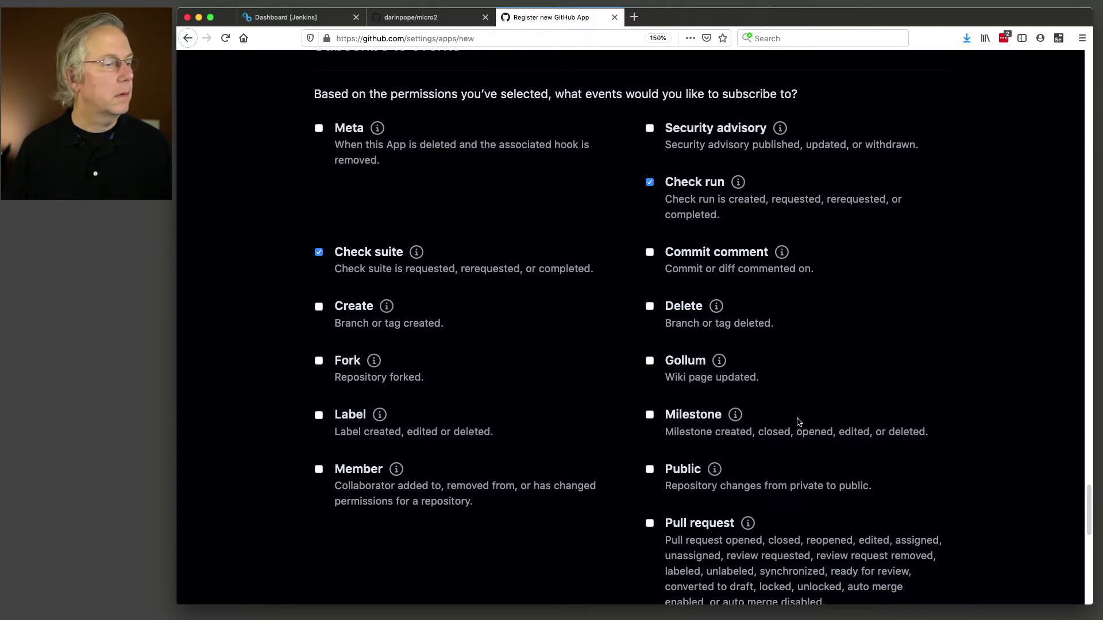
click(651, 524)
scroll(735, 462, down, 1)
scroll(736, 462, down, 10)
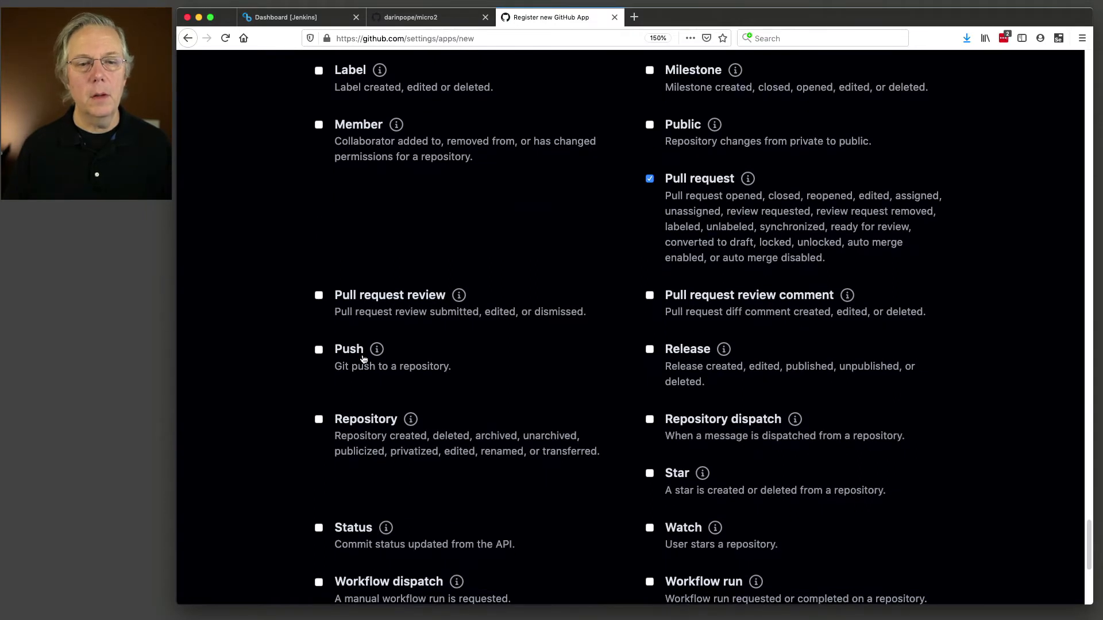
click(319, 351)
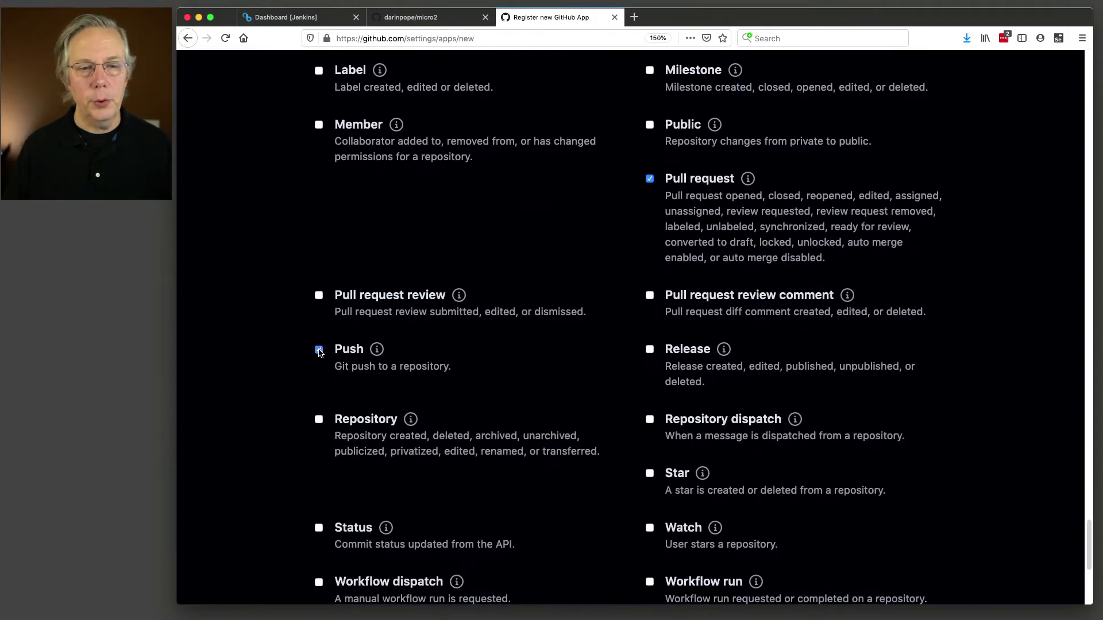
click(319, 421)
- Review the selected event subscriptions and create the GitHub App with installation allowed only on this account
scroll(491, 458, up, 2)
scroll(491, 458, up, 10)
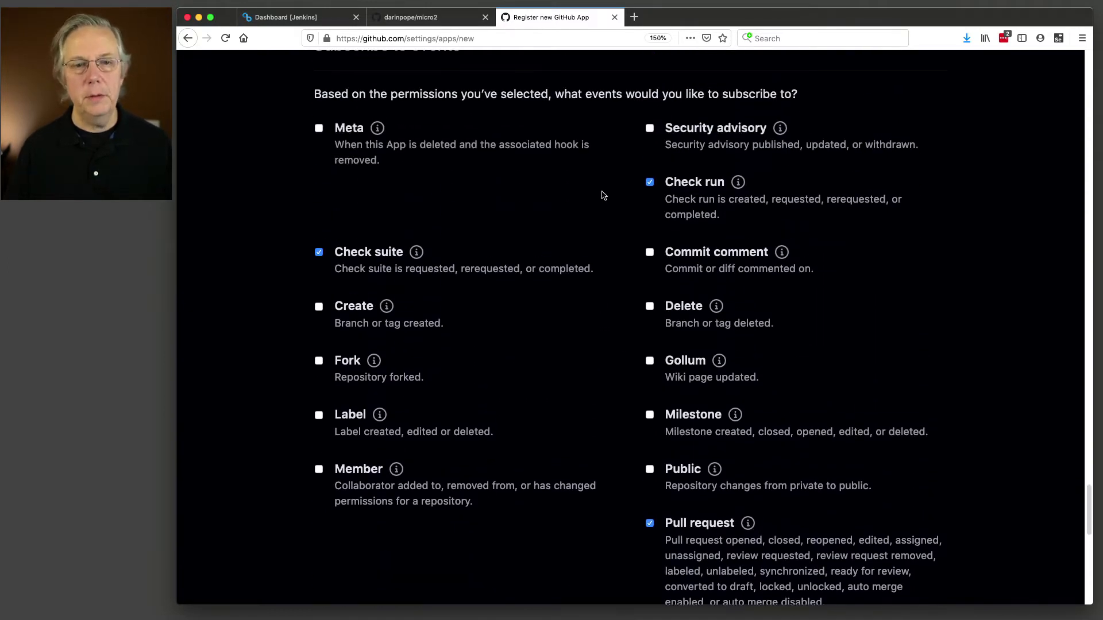
scroll(668, 441, down, 3)
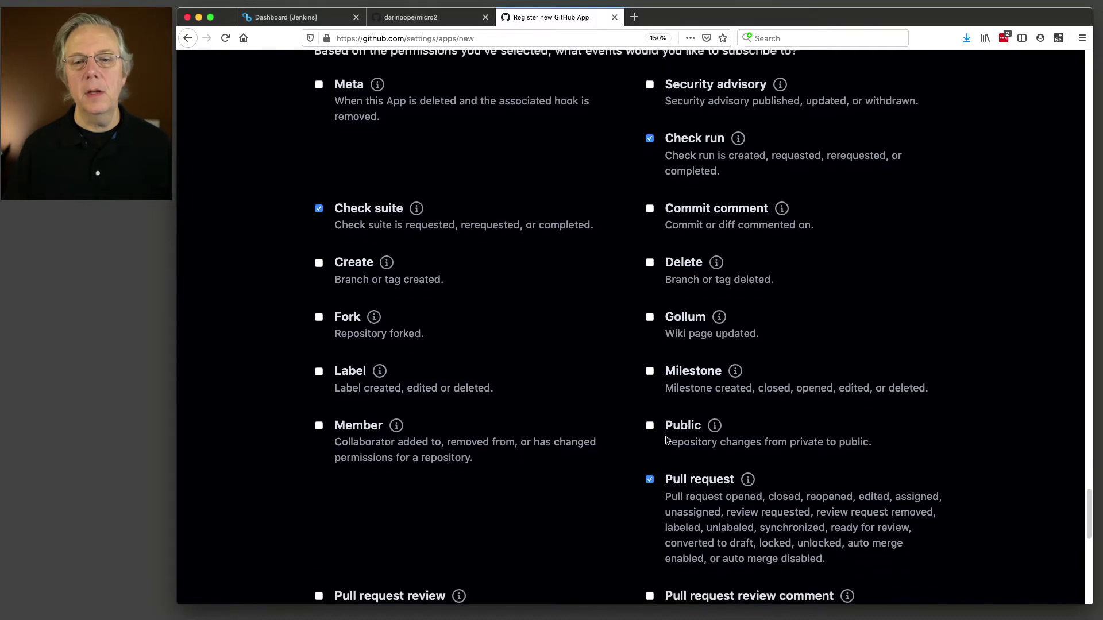
scroll(684, 431, down, 3)
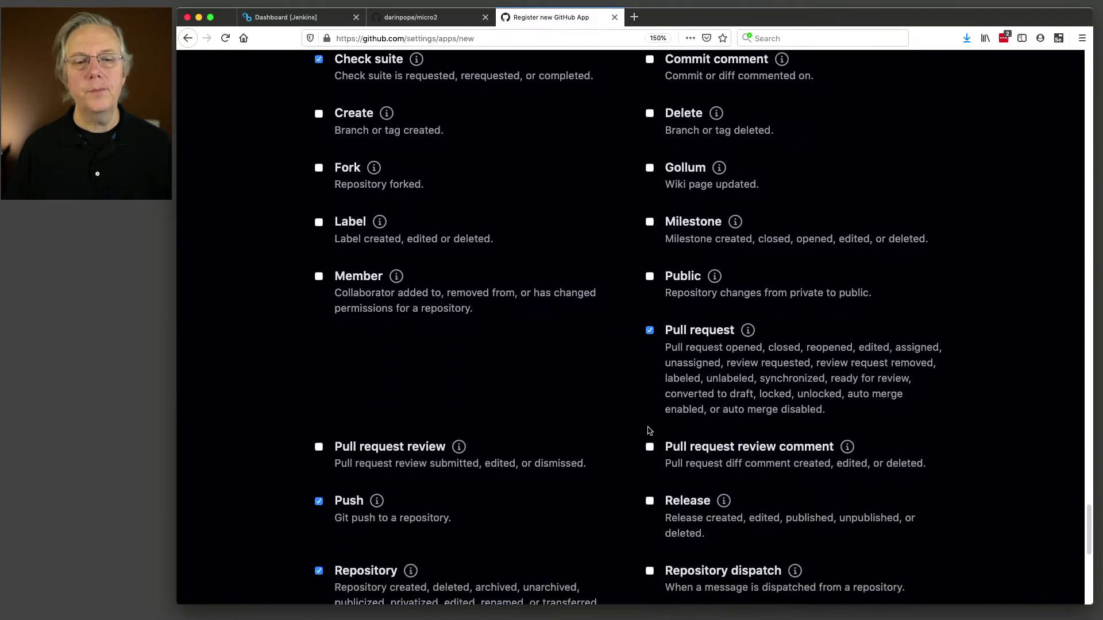
scroll(362, 494, down, 7)
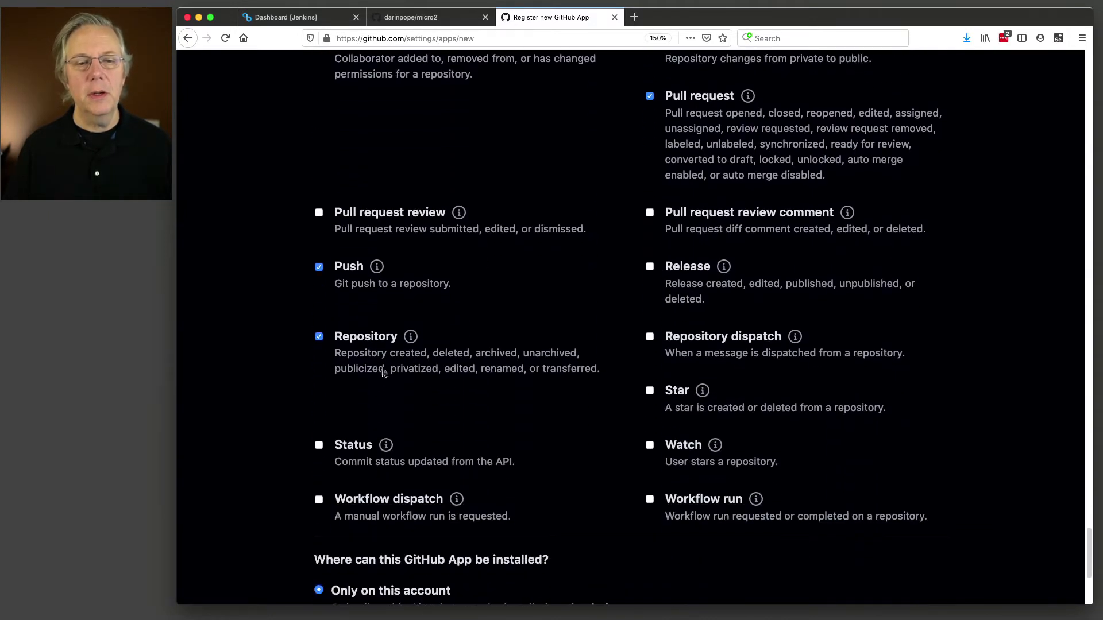
scroll(439, 398, down, 5)
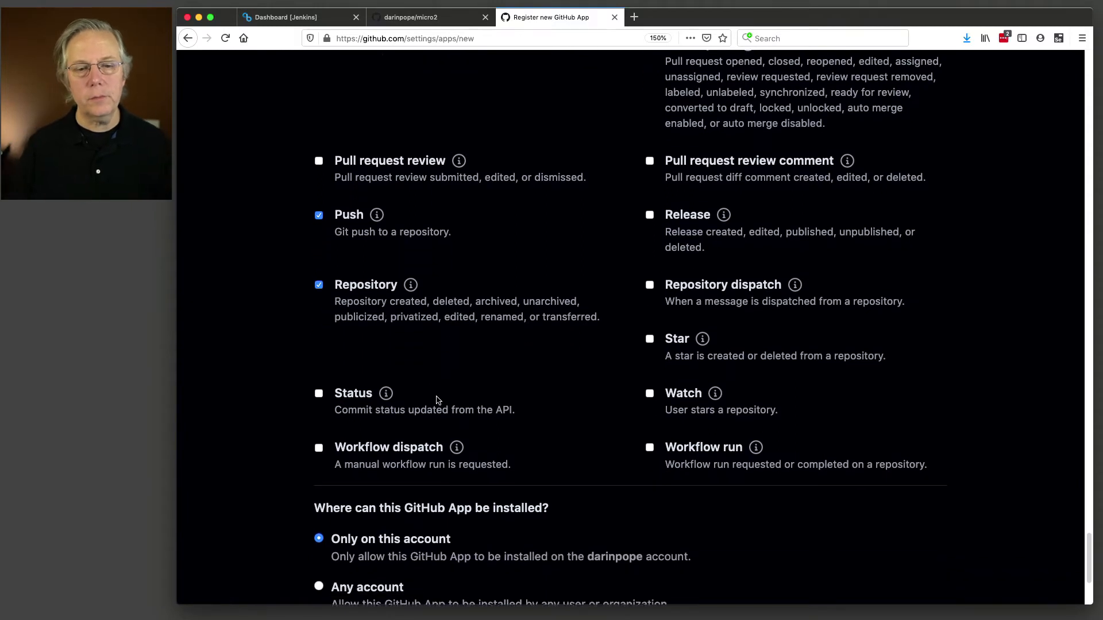
scroll(438, 398, down, 2)
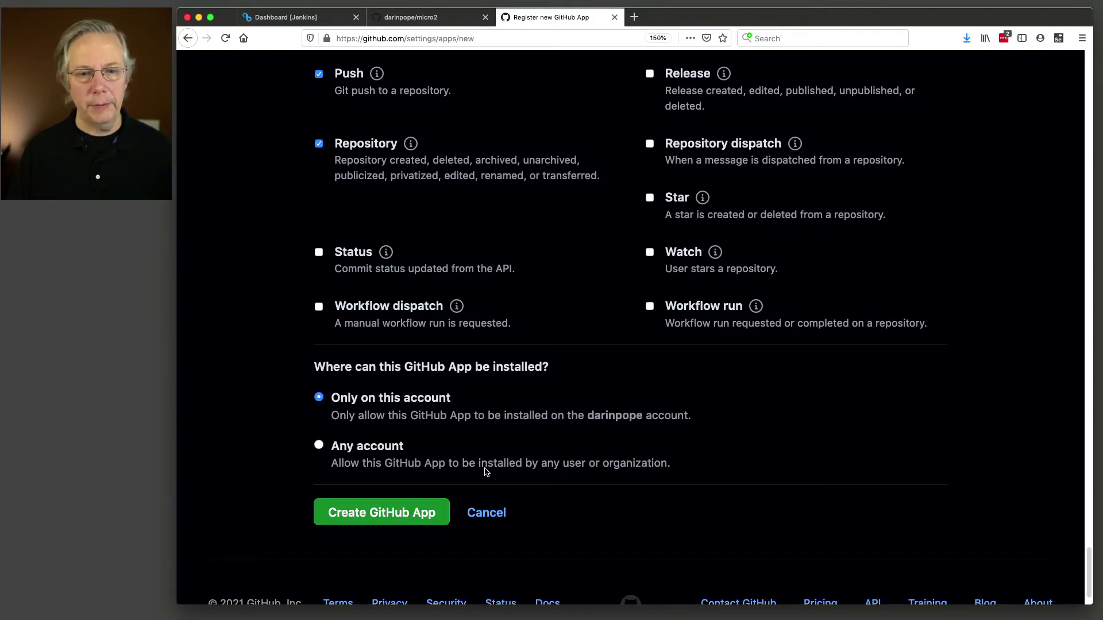
click(425, 519)
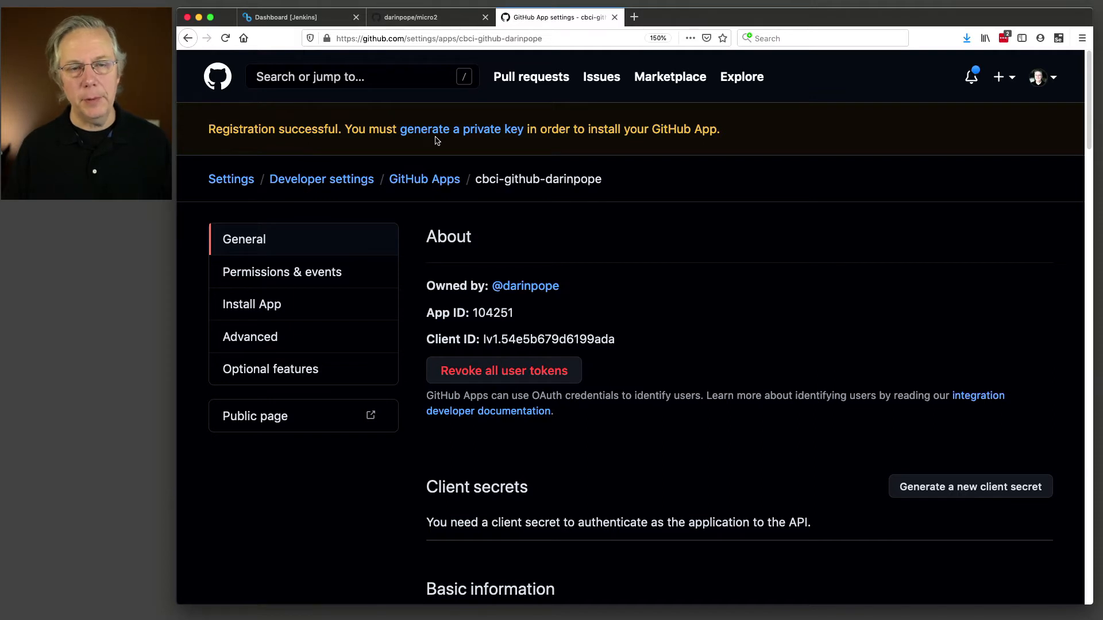
- Generate a private key for the new GitHub App and save its .pem file to disk
click(460, 132)
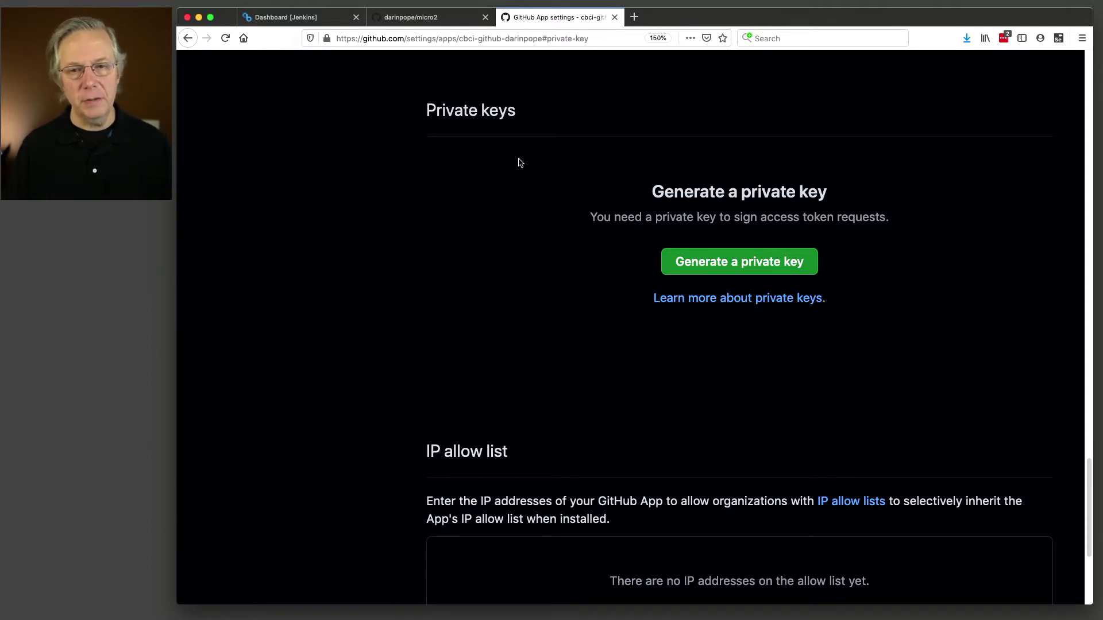
click(740, 267)
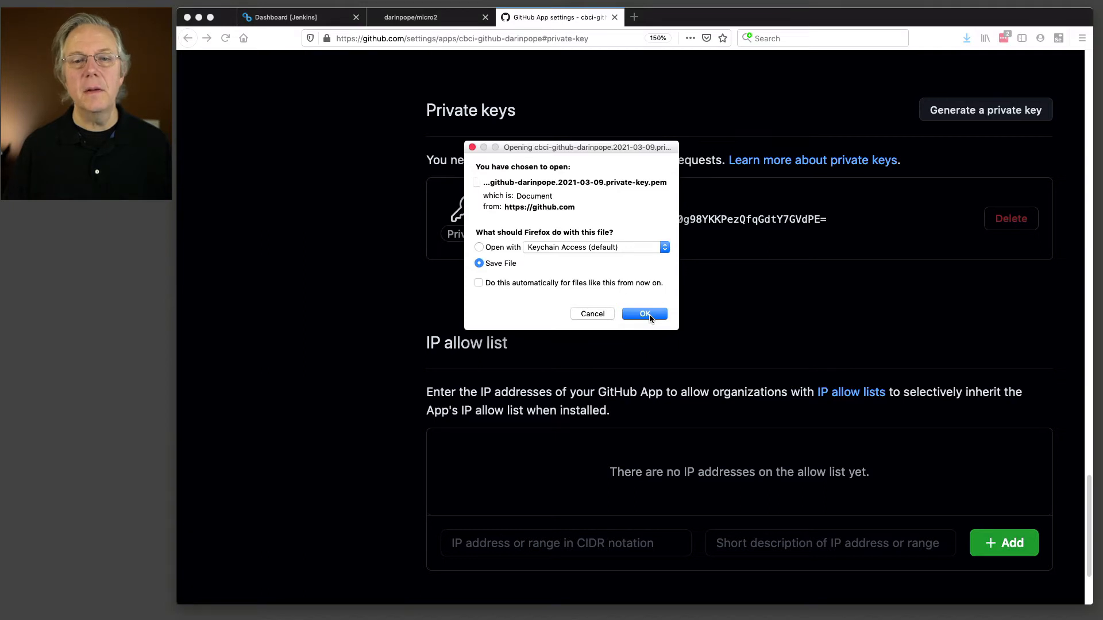
click(649, 315)
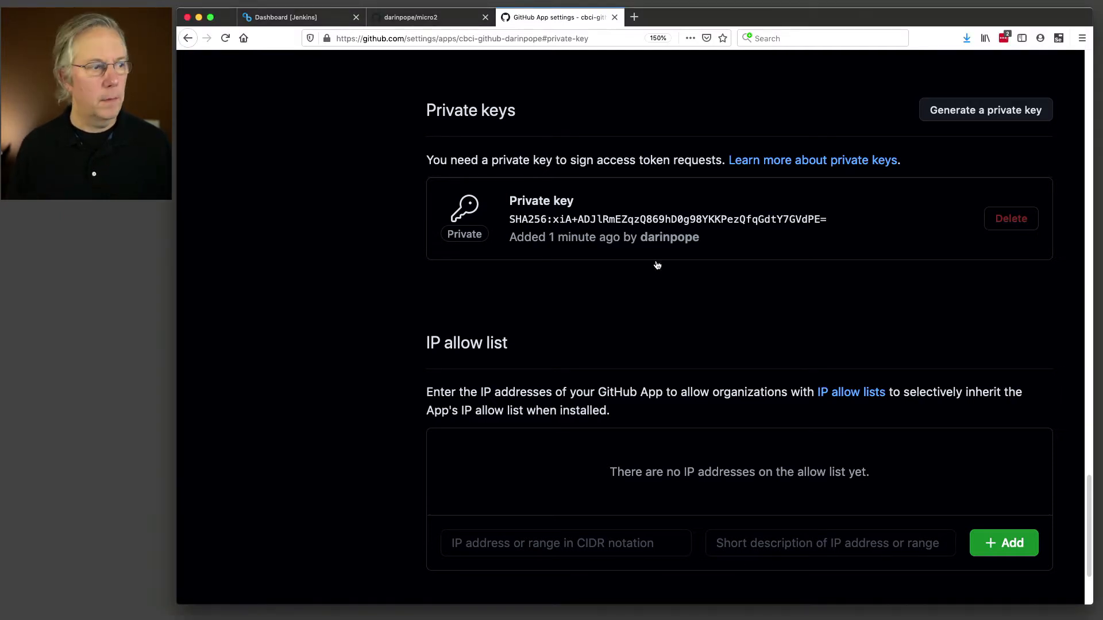
- Switch to the terminal and change the working directory to ~/Downloads
key(alt+space)
text(cd )
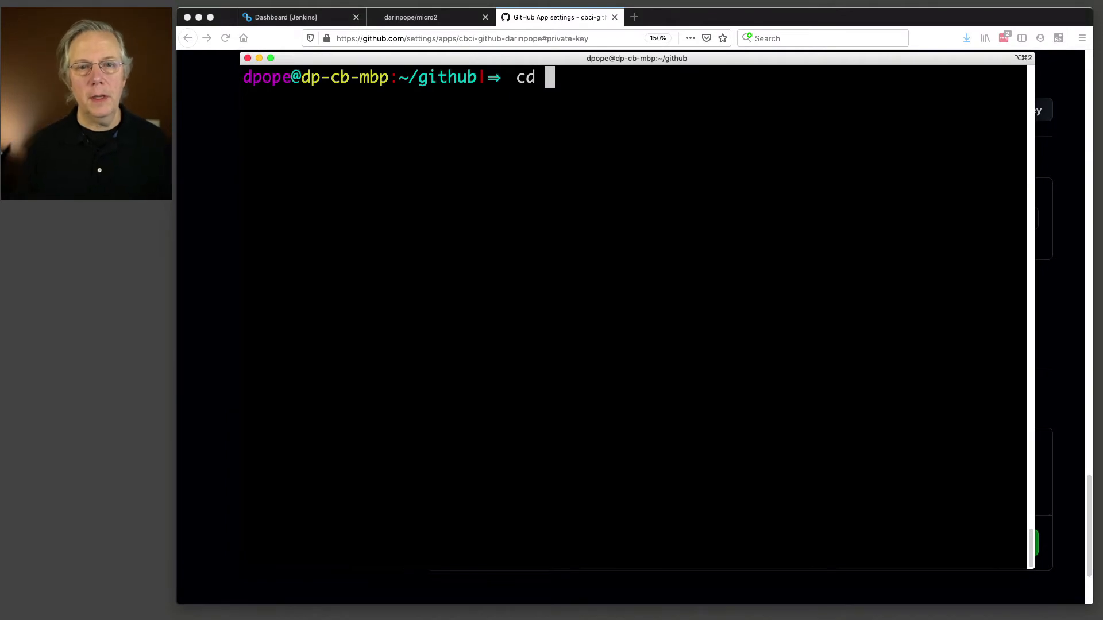
text(~/Downl)
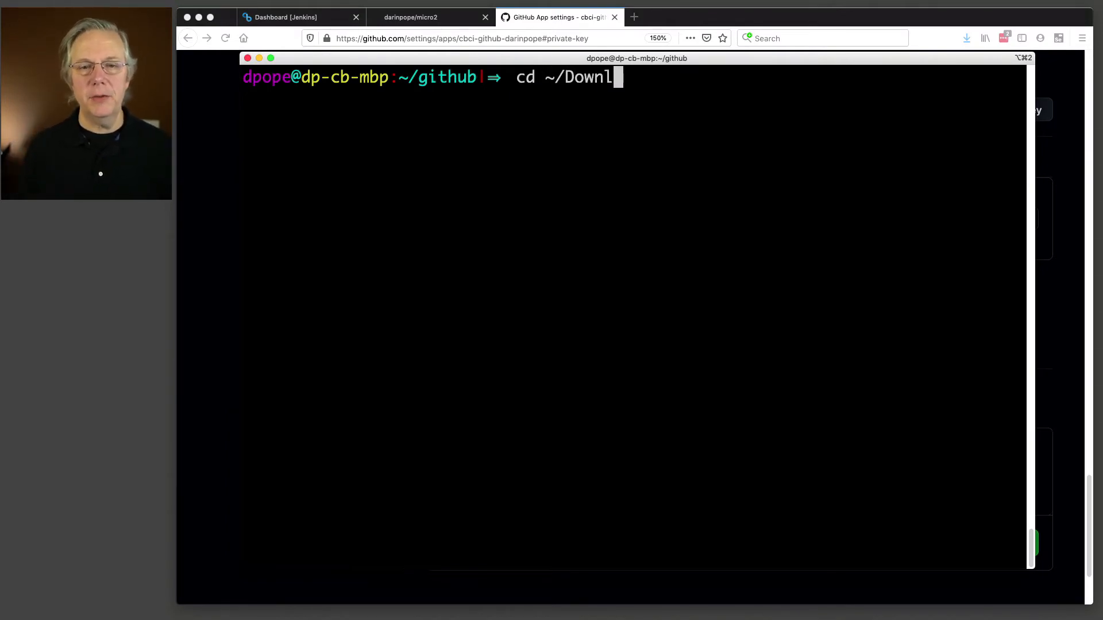
text(oads/)
key(Return)
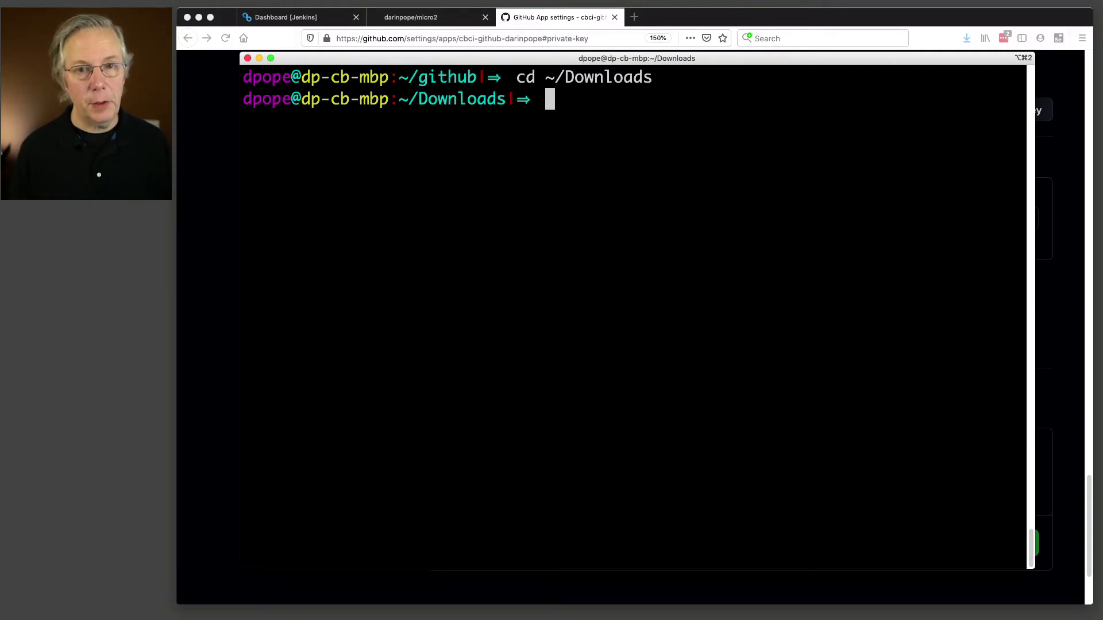
- Convert the downloaded private key with openssl pkcs8 -topk8, PEM input and output, into converted-github-app.pem using -nocrypt
text(openssl pkcs8 -topk8 -inform PEM -outform PEM -in)
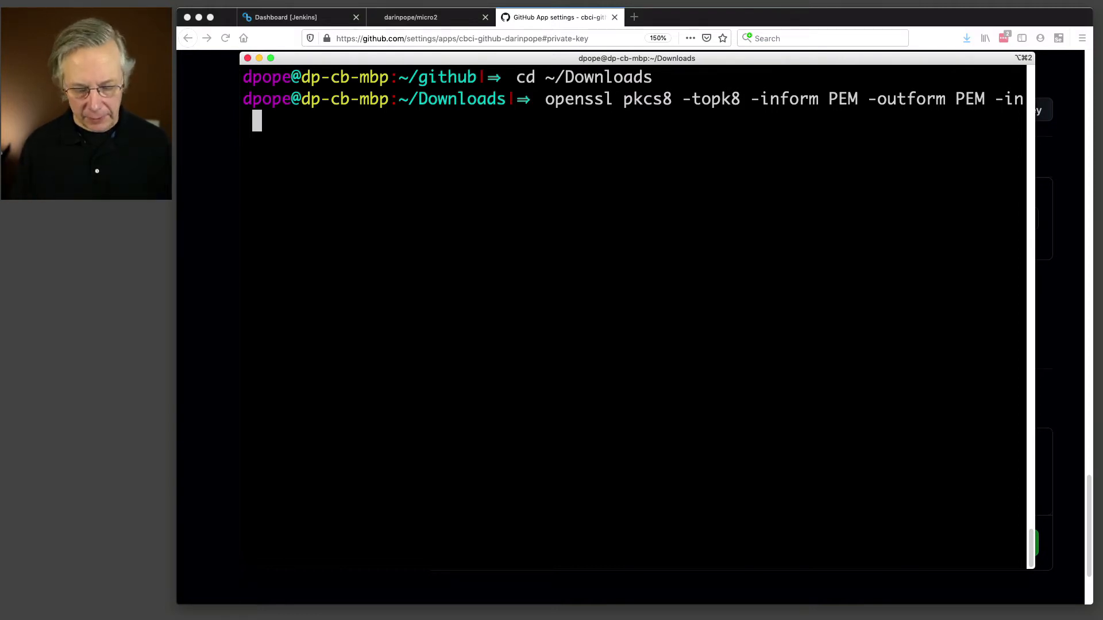
text(je)
text(ic)
key(BackSpace)
key(BackSpace)
text(ci-)
key(Tab)
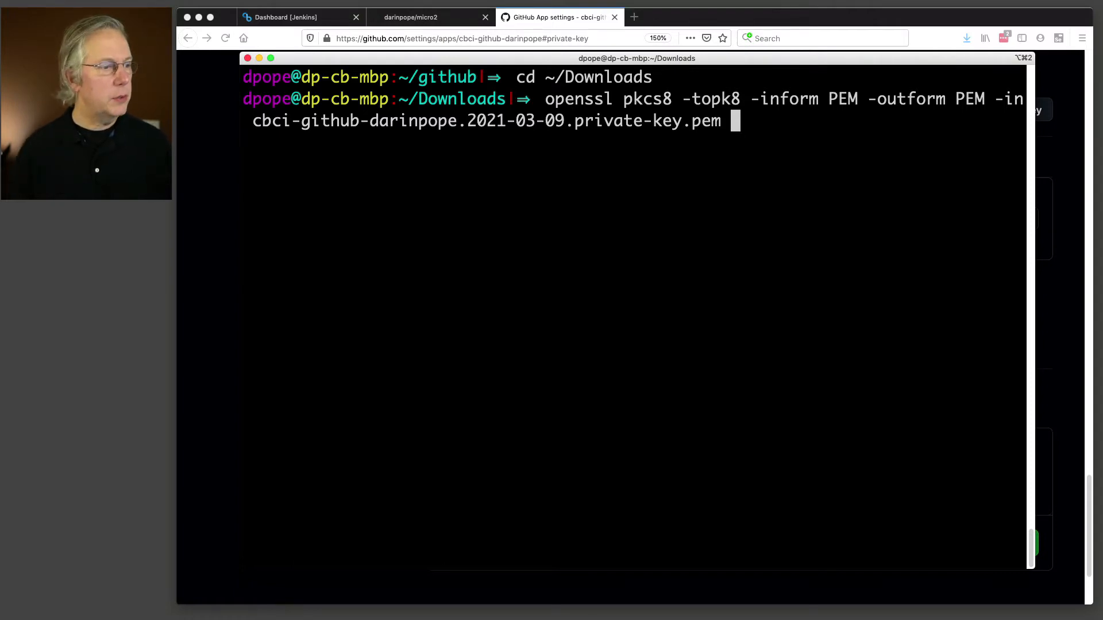
key(super+Tab)
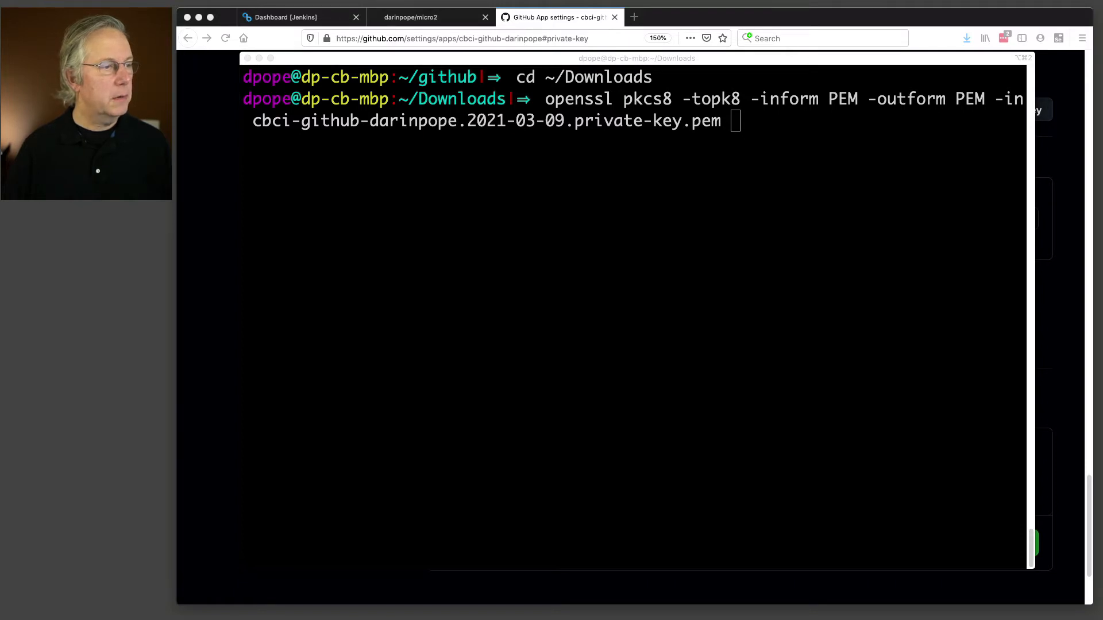
click(614, 247)
text(-out converted-github-app.pem -nocrypt)
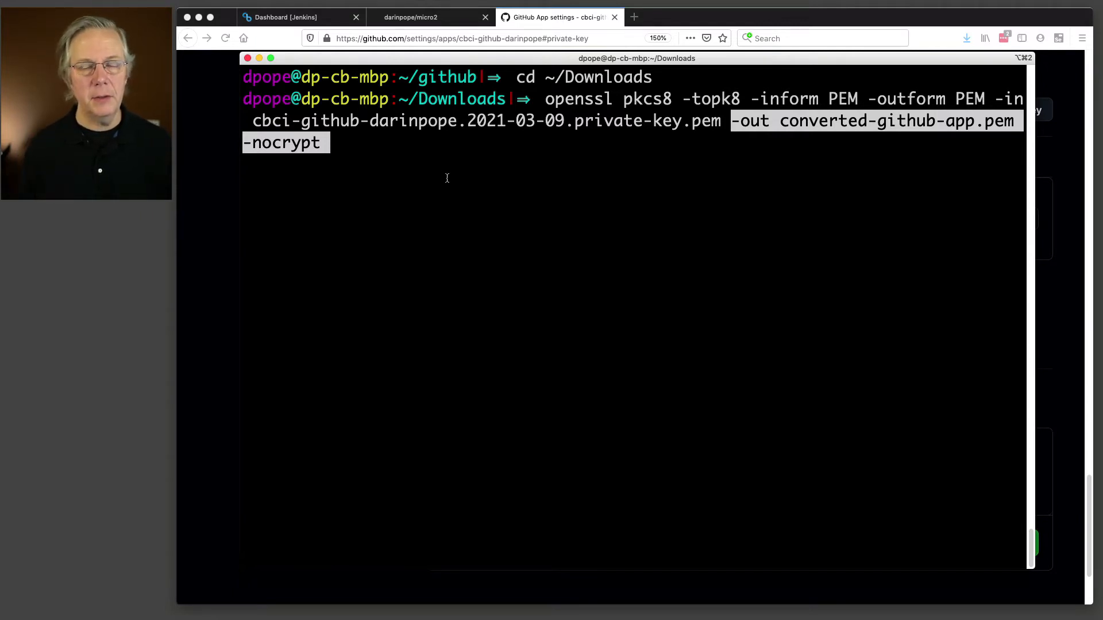
key(Return)
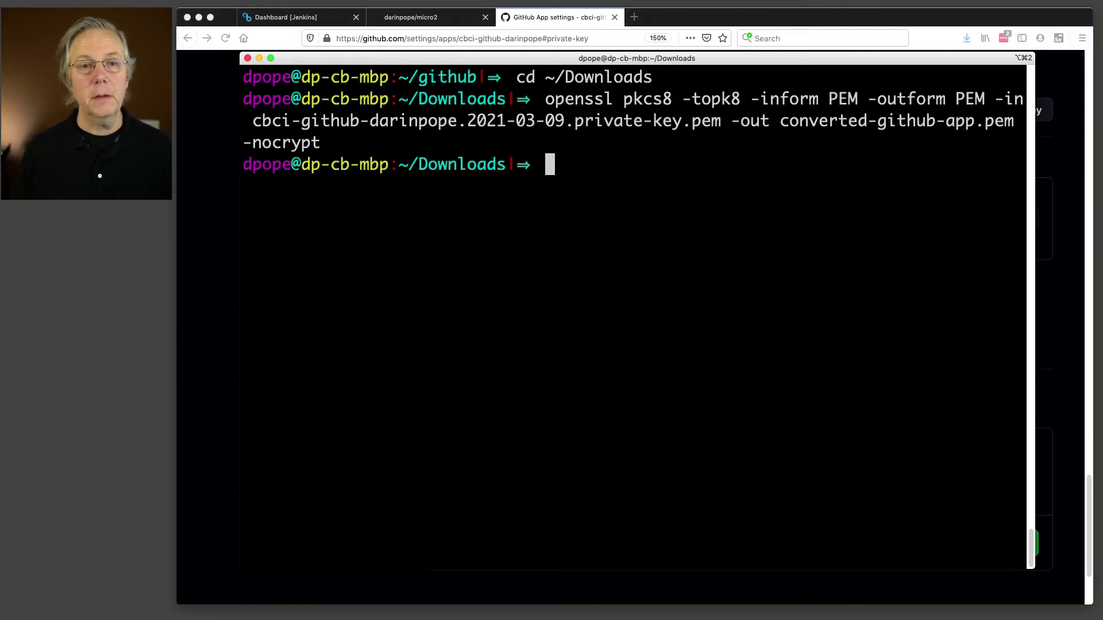
- Switch back to the GitHub App settings in the browser and start installing the app on the personal account
click(551, 20)
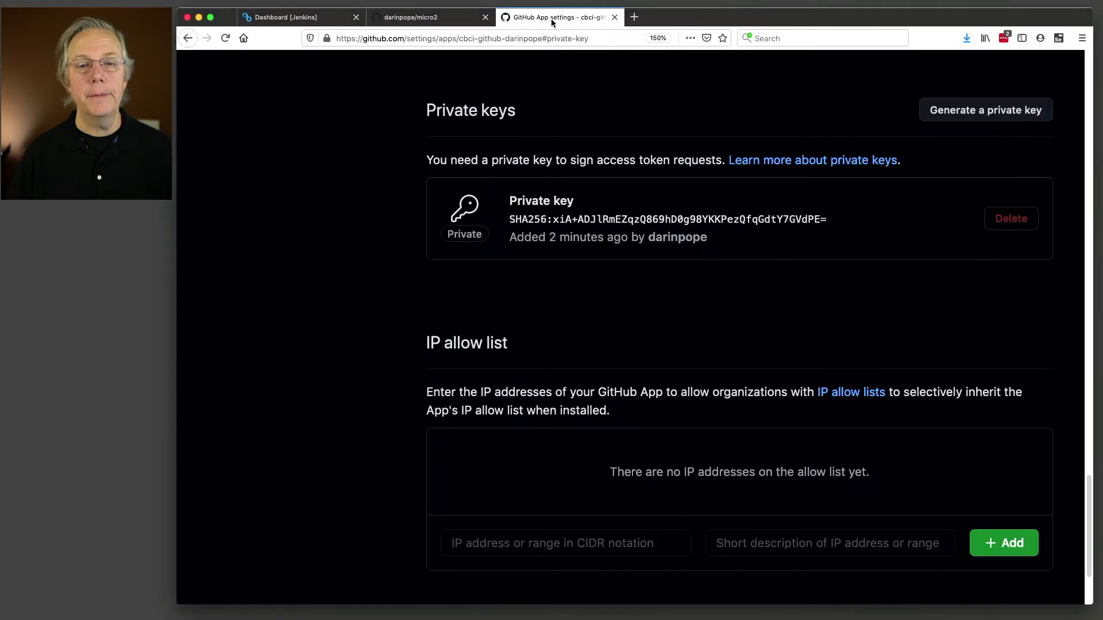
scroll(346, 280, up, 10)
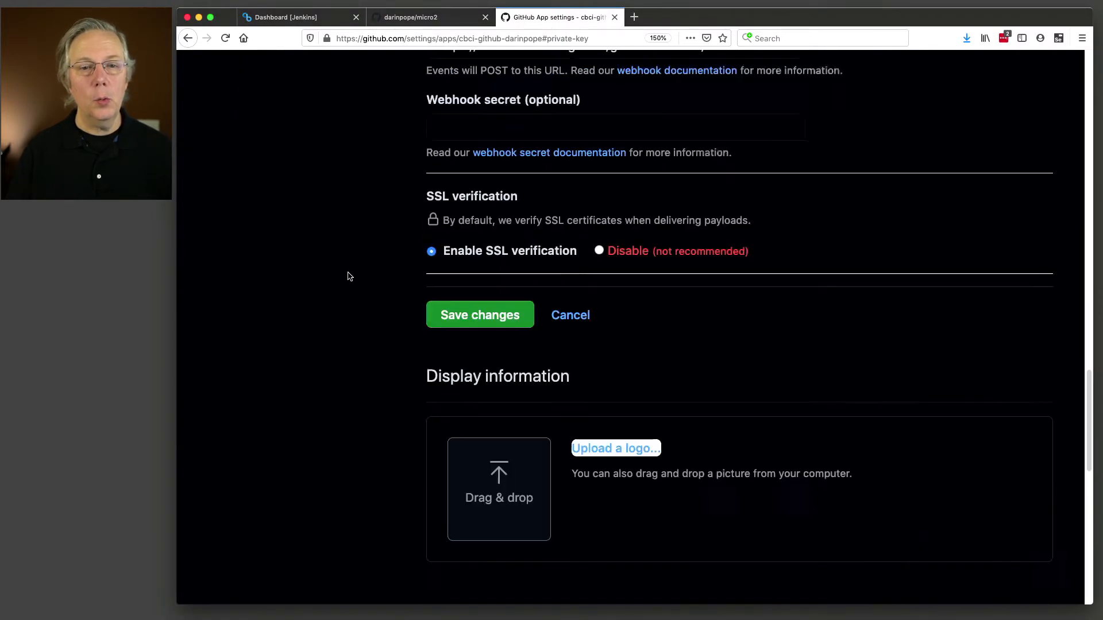
scroll(347, 276, up, 15)
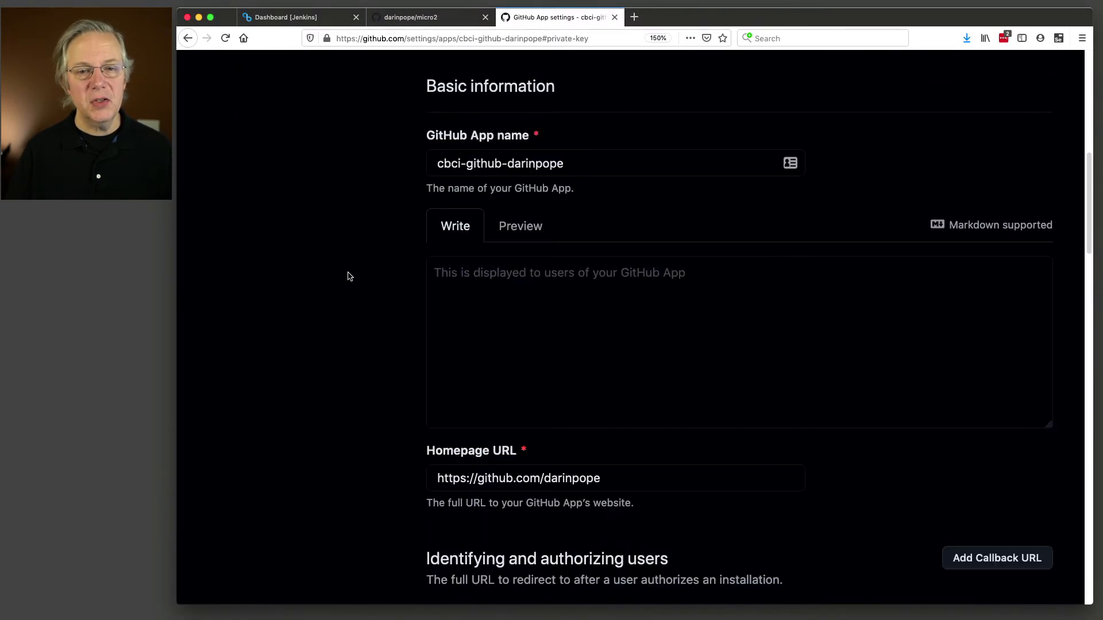
scroll(349, 276, up, 5)
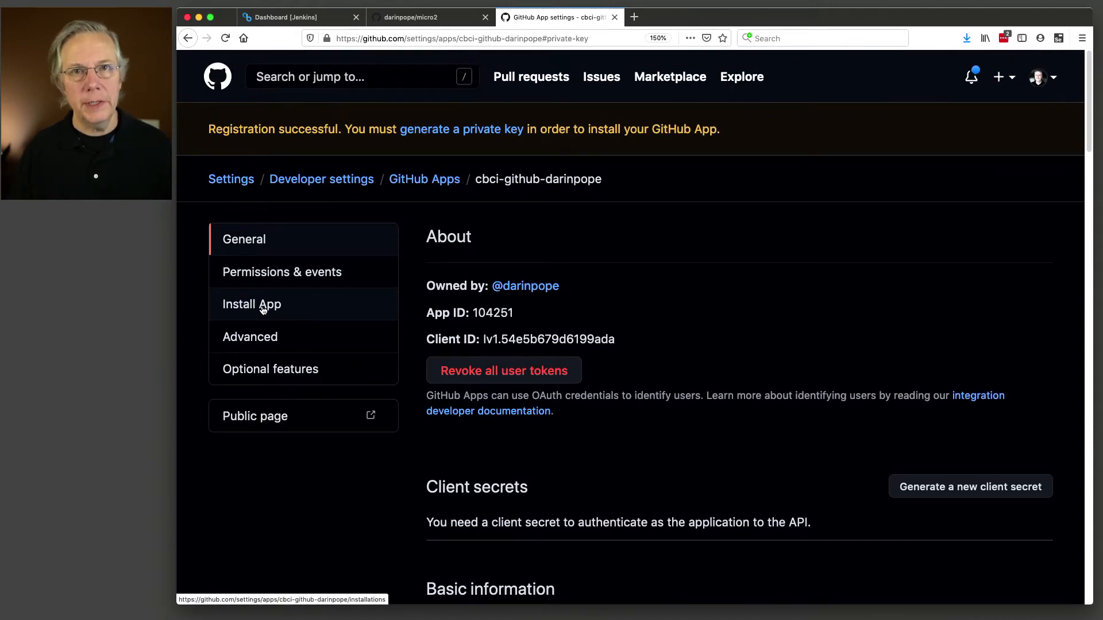
click(263, 310)
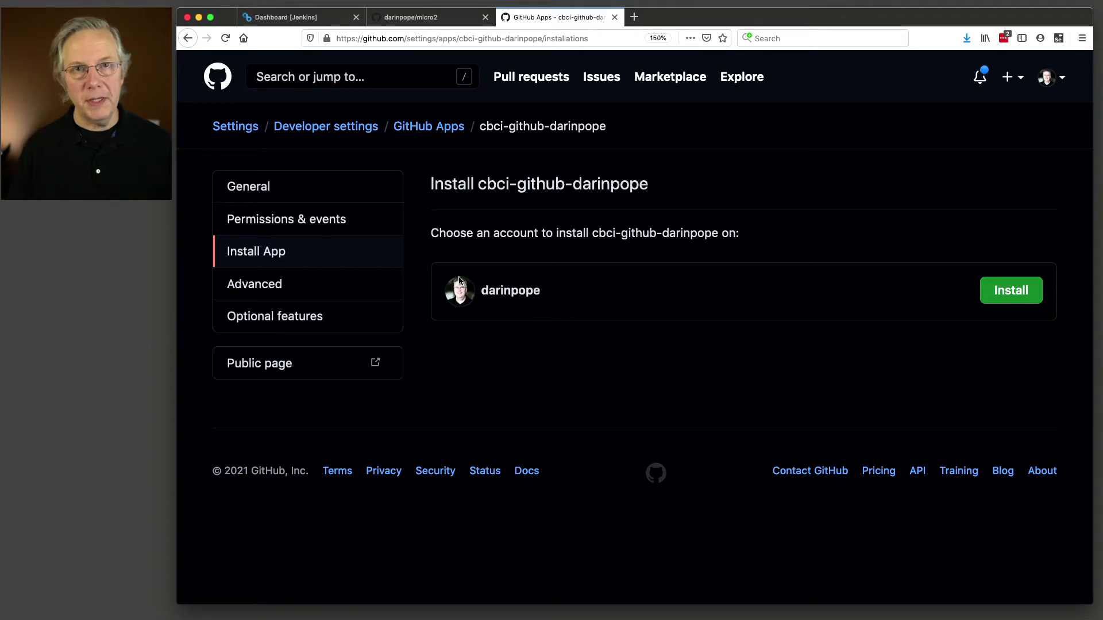
click(1024, 295)
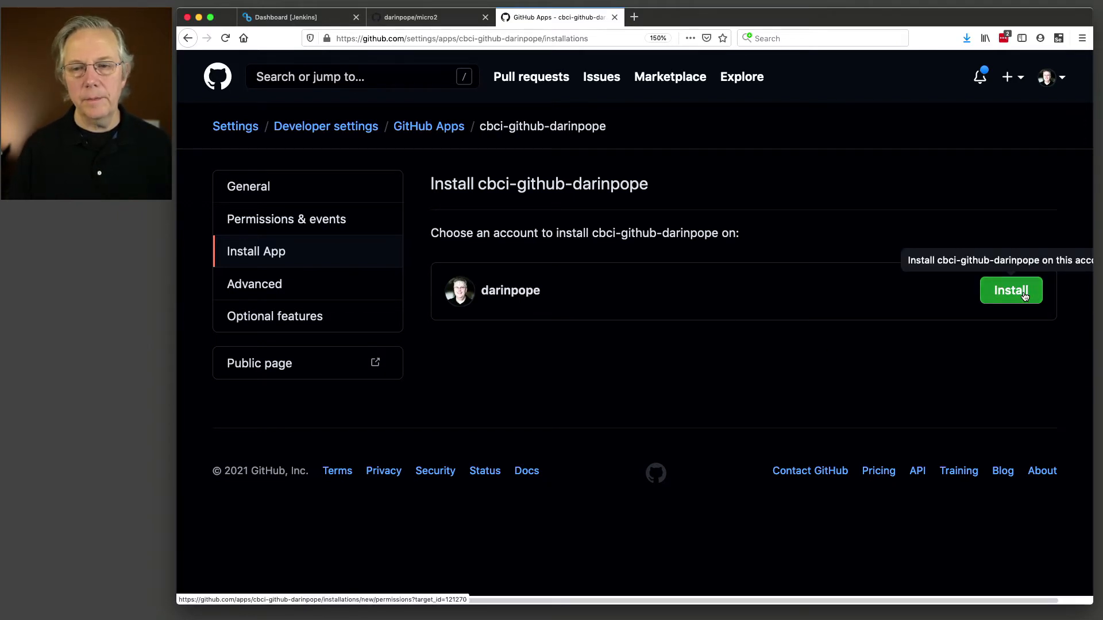
- Restrict the installation to only select repositories and choose the micro2 repository
scroll(938, 361, down, 3)
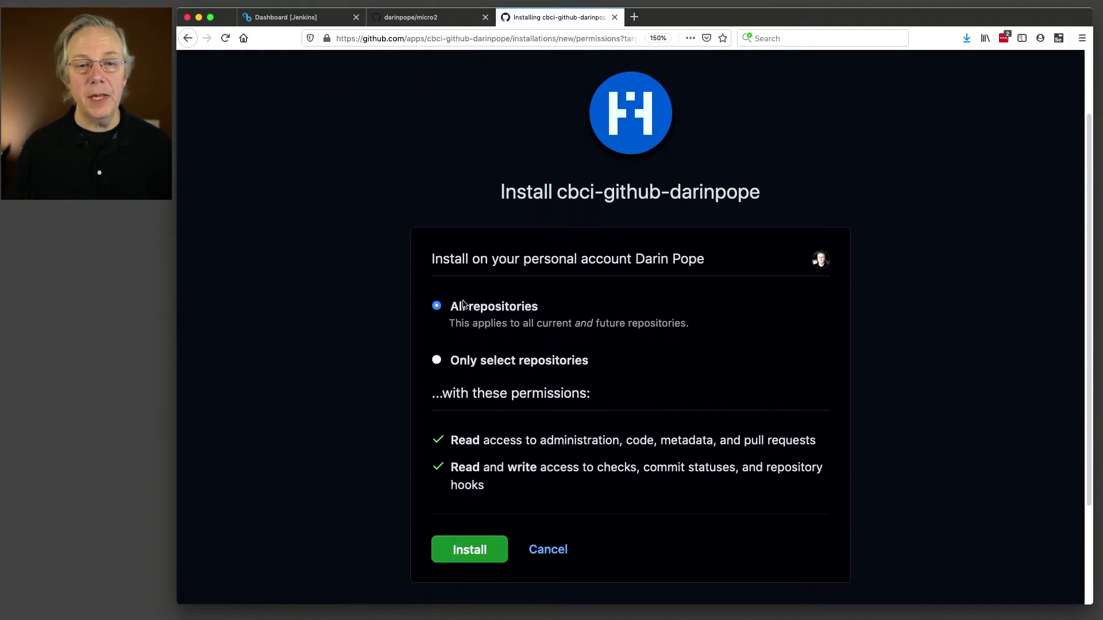
drag(459, 306, 556, 306)
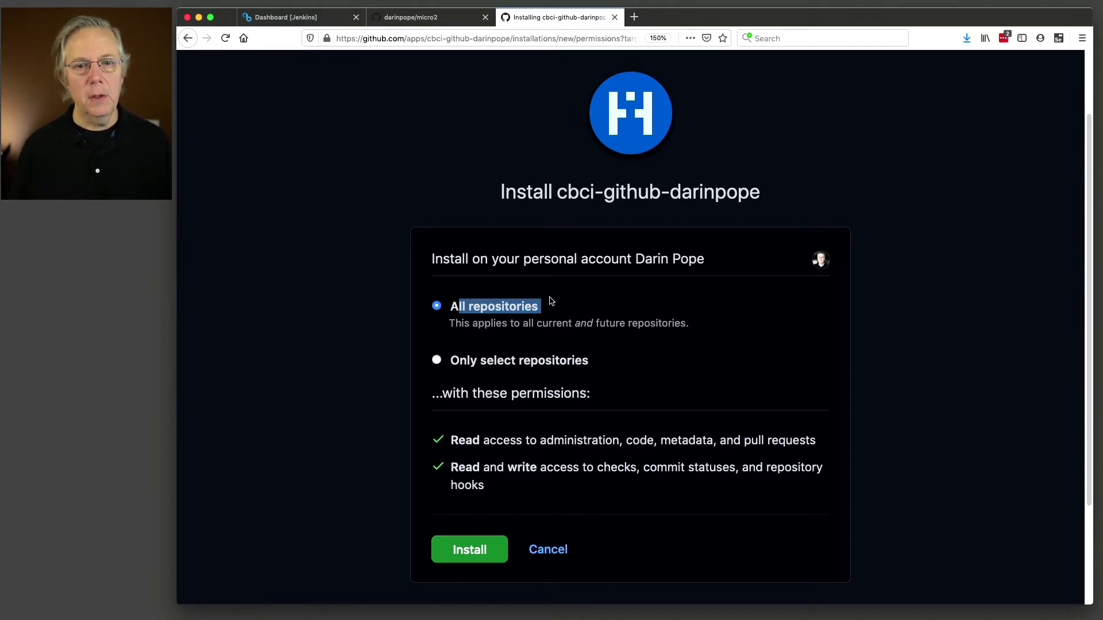
click(438, 361)
click(534, 392)
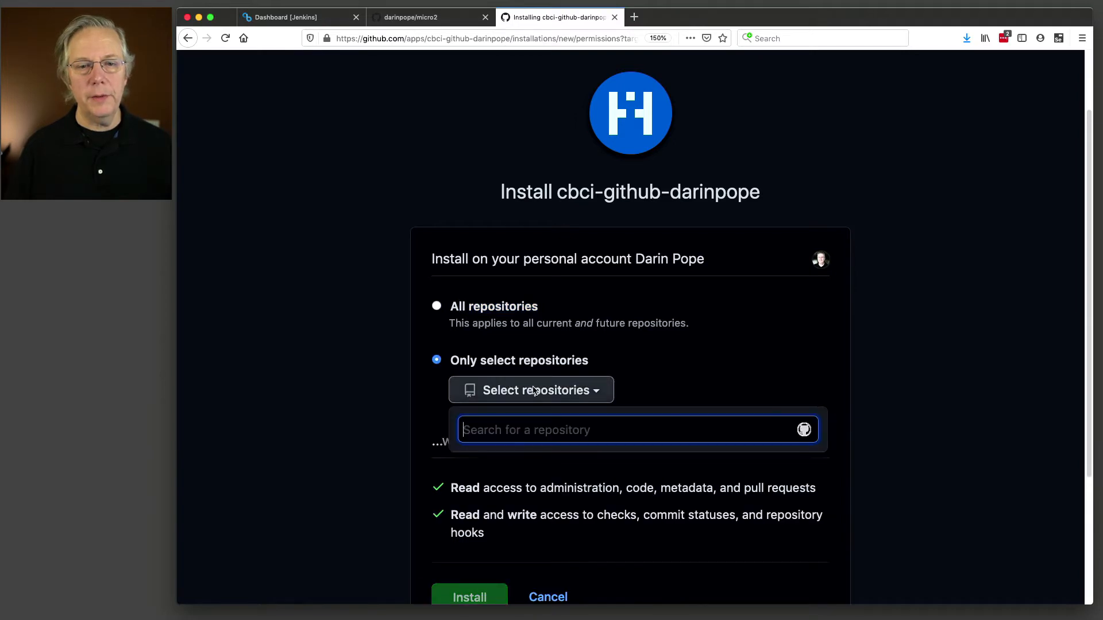
text(mciro1)
key(BackSpace)
key(BackSpace)
key(BackSpace)
key(BackSpace)
key(BackSpace)
text(icro1)
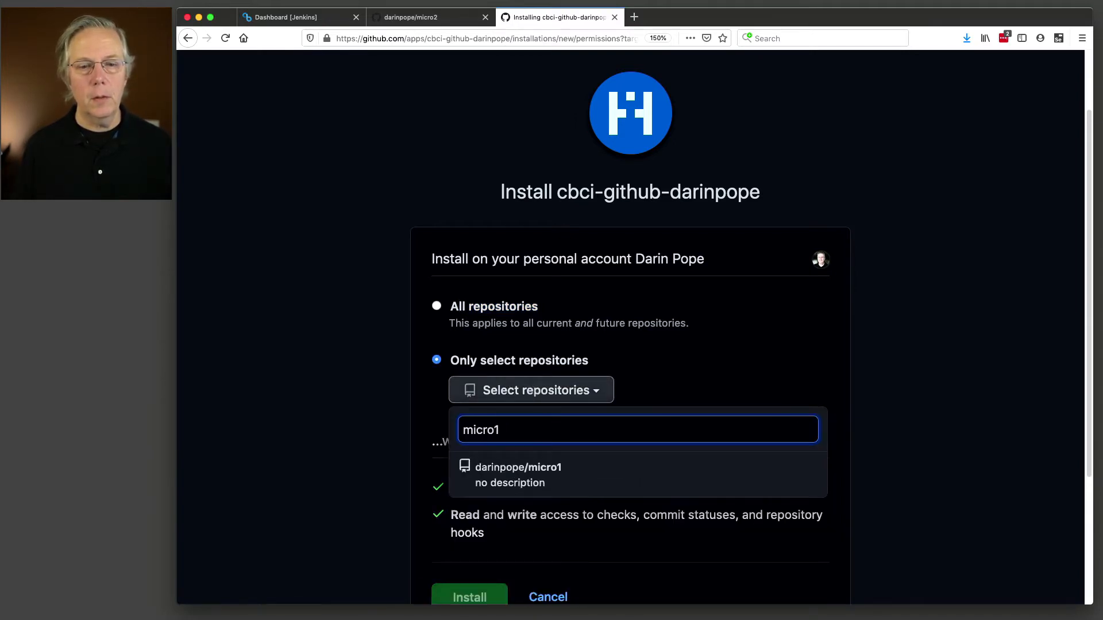
key(BackSpace)
text(2)
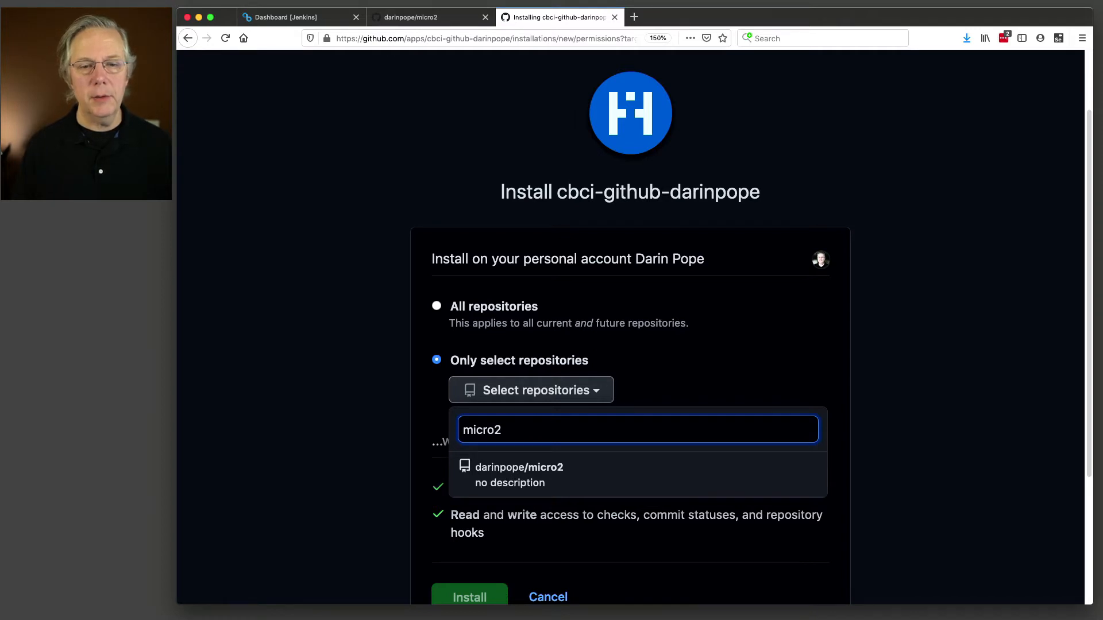
click(534, 457)
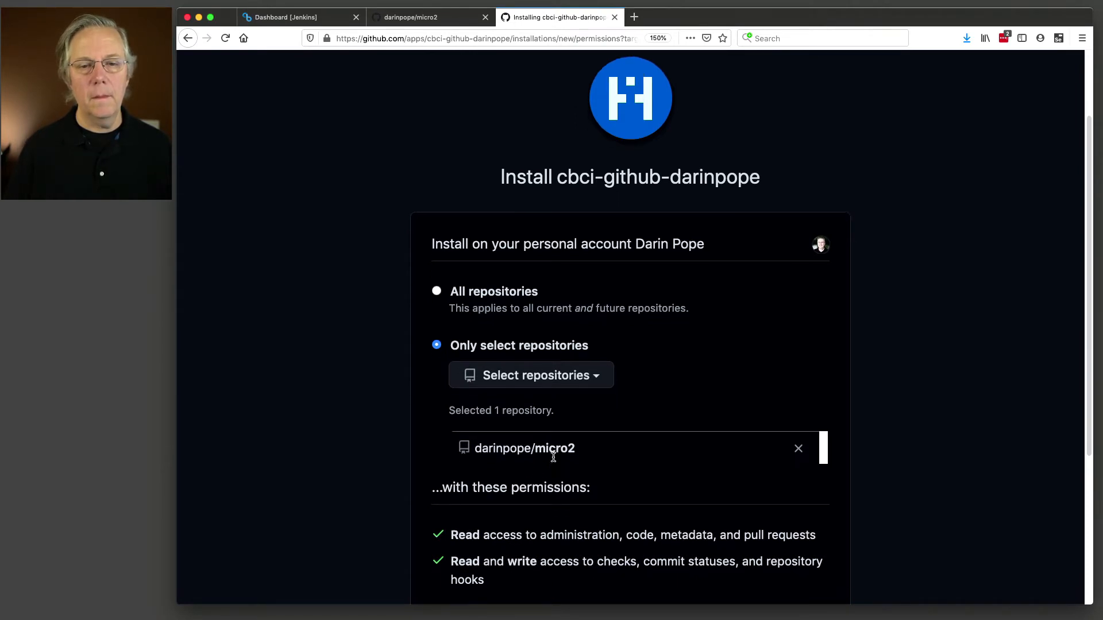
- Add the micro1 repository to the selected repositories of the installation
scroll(555, 391, down, 2)
click(553, 338)
text(mcir)
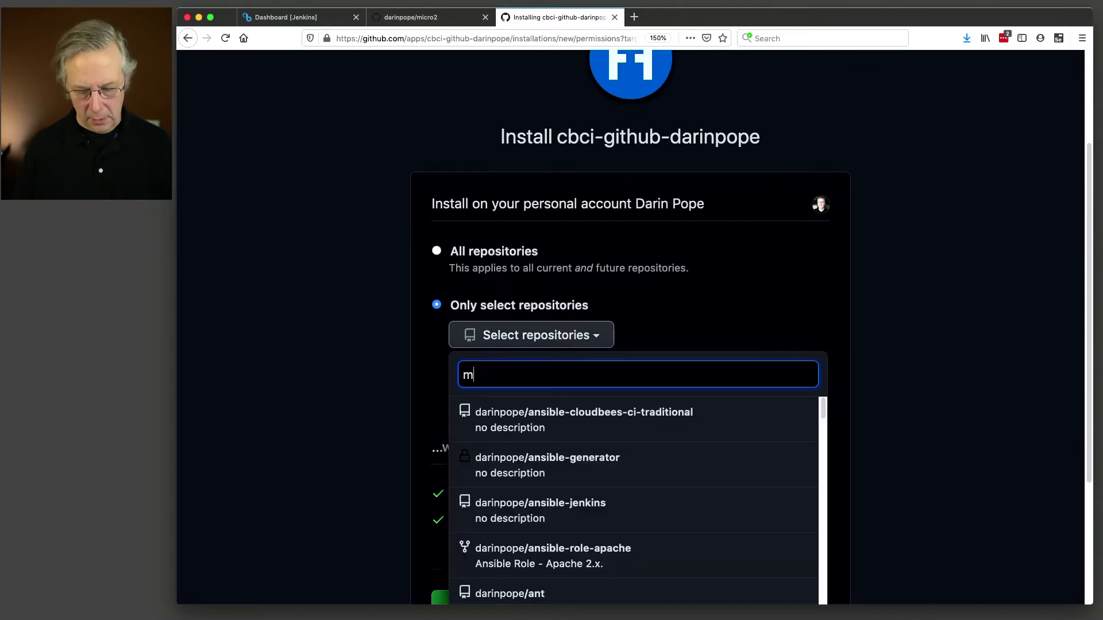
key(BackSpace)
text(icro1)
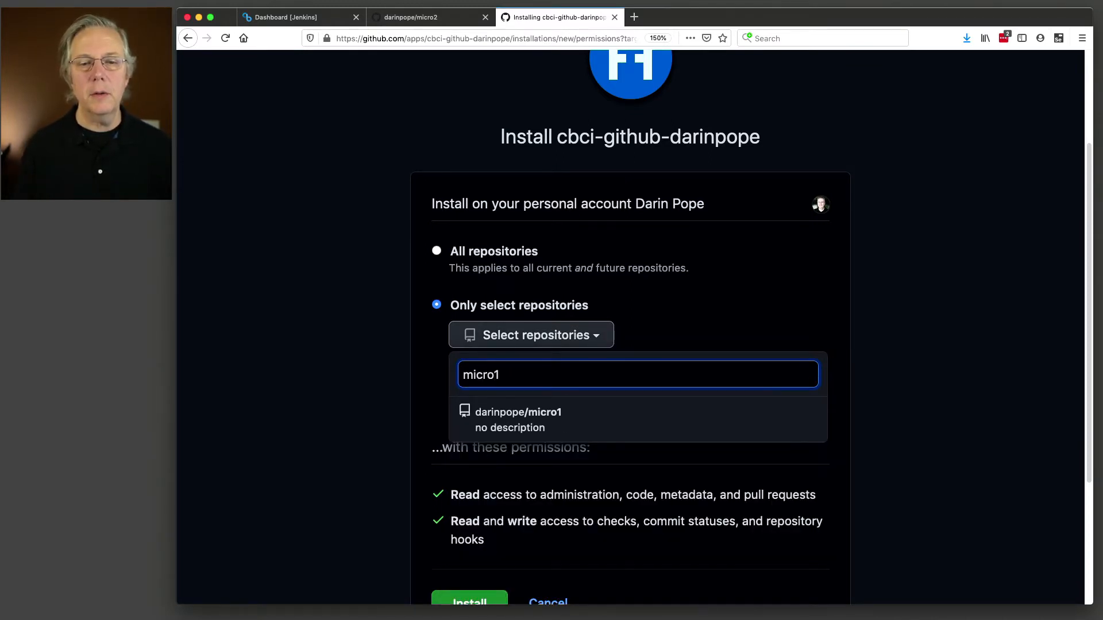
click(544, 413)
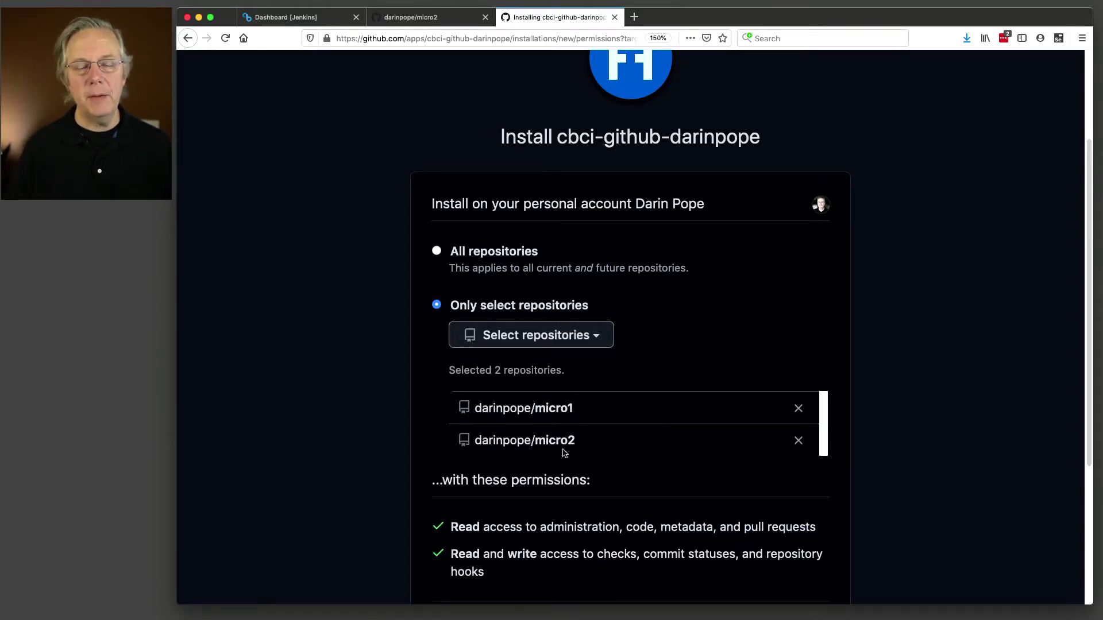
- Review the requested permissions and install the app on the two selected repositories
scroll(511, 411, down, 1)
scroll(511, 411, down, 3)
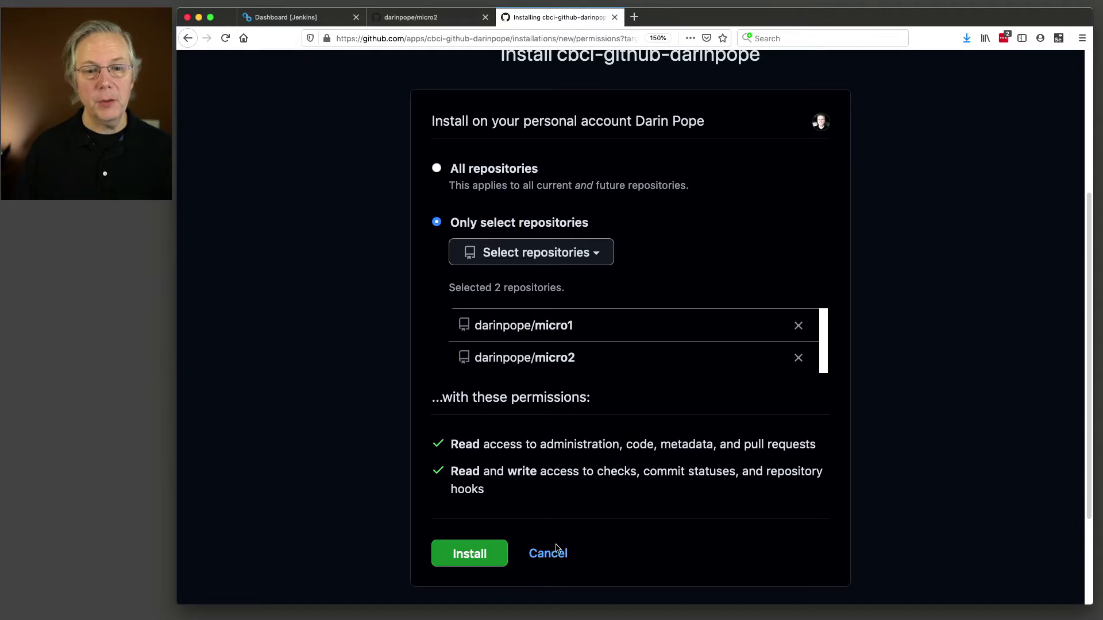
click(498, 554)
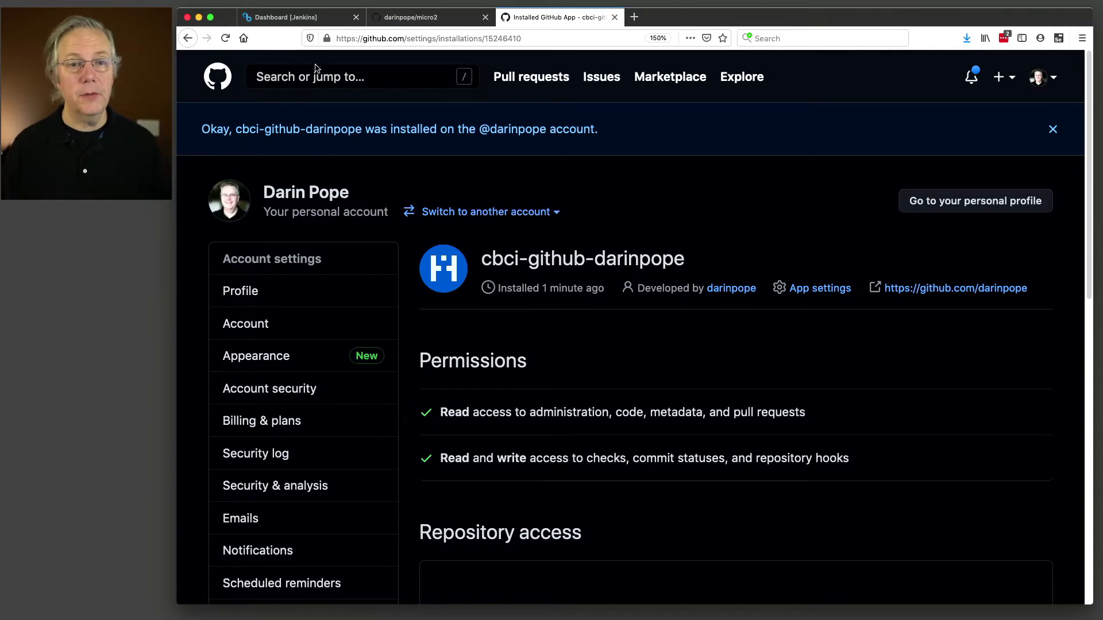
- Switch to Jenkins and start a new global credential of kind GitHub App
click(286, 23)
click(278, 274)
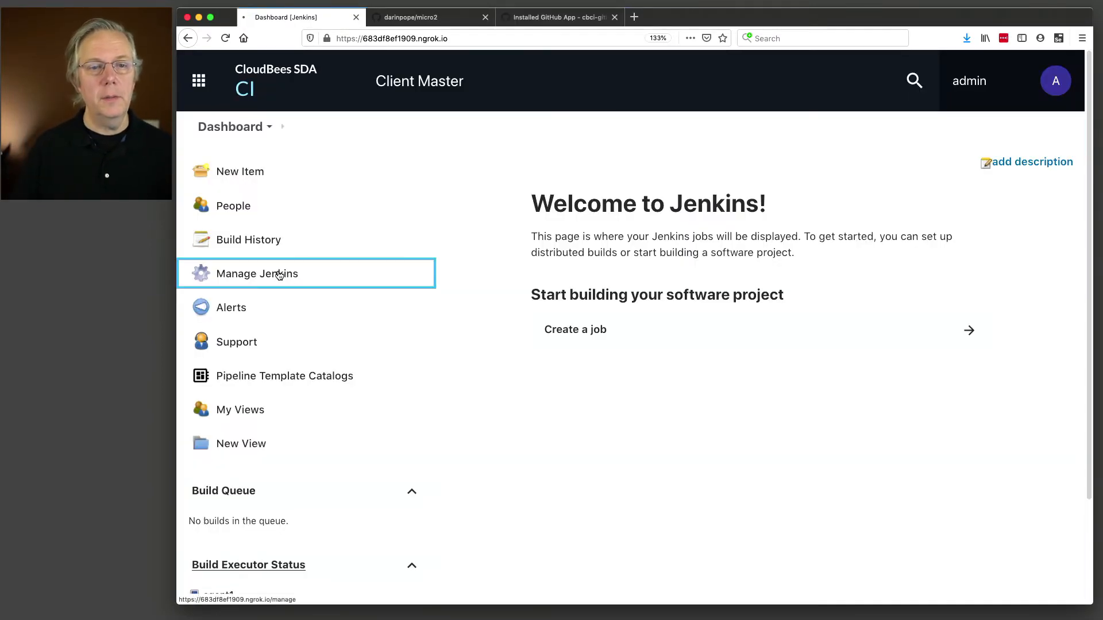
click(786, 515)
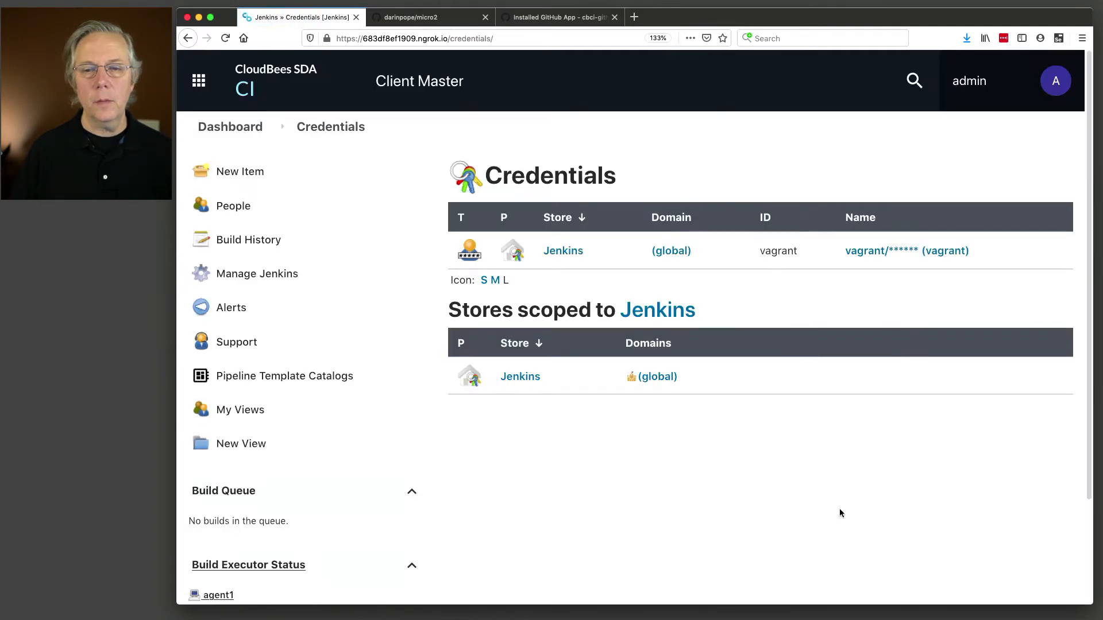
click(661, 377)
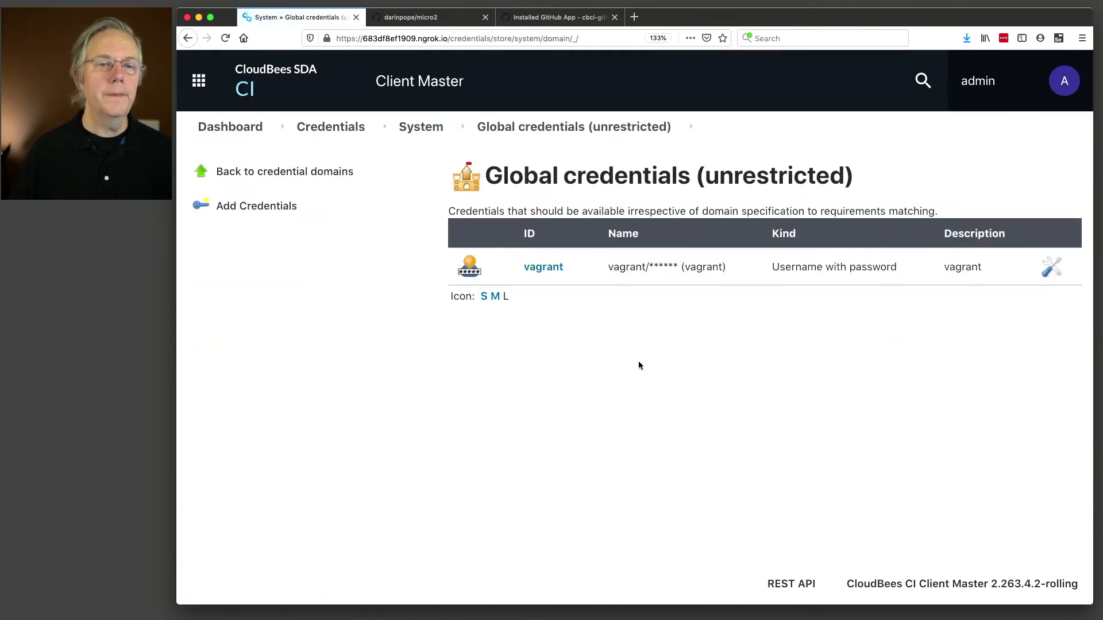
click(273, 206)
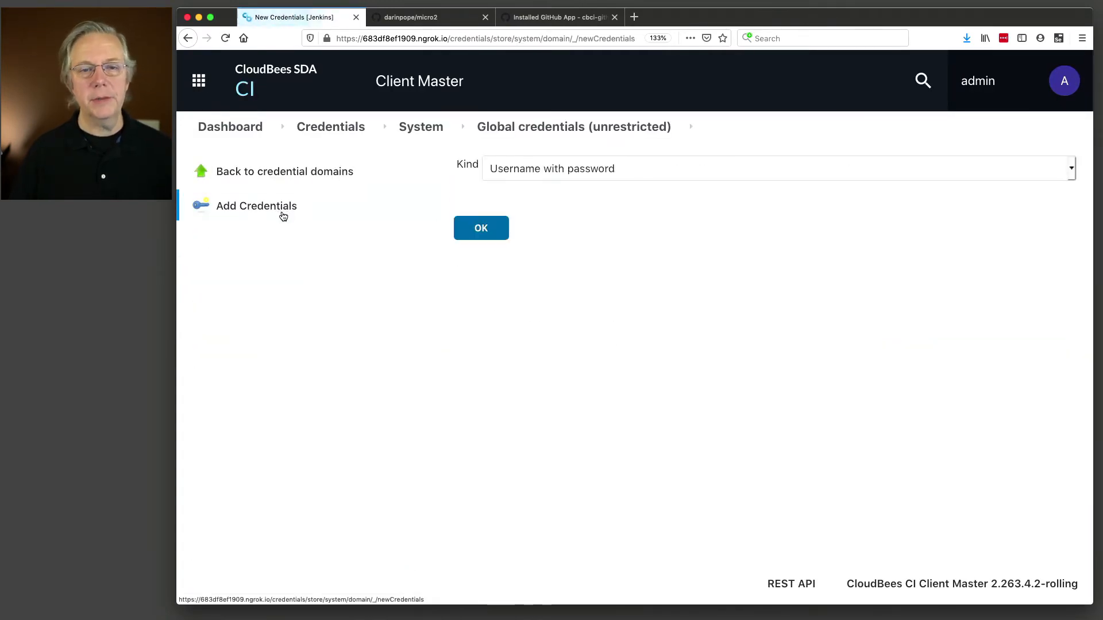
click(547, 170)
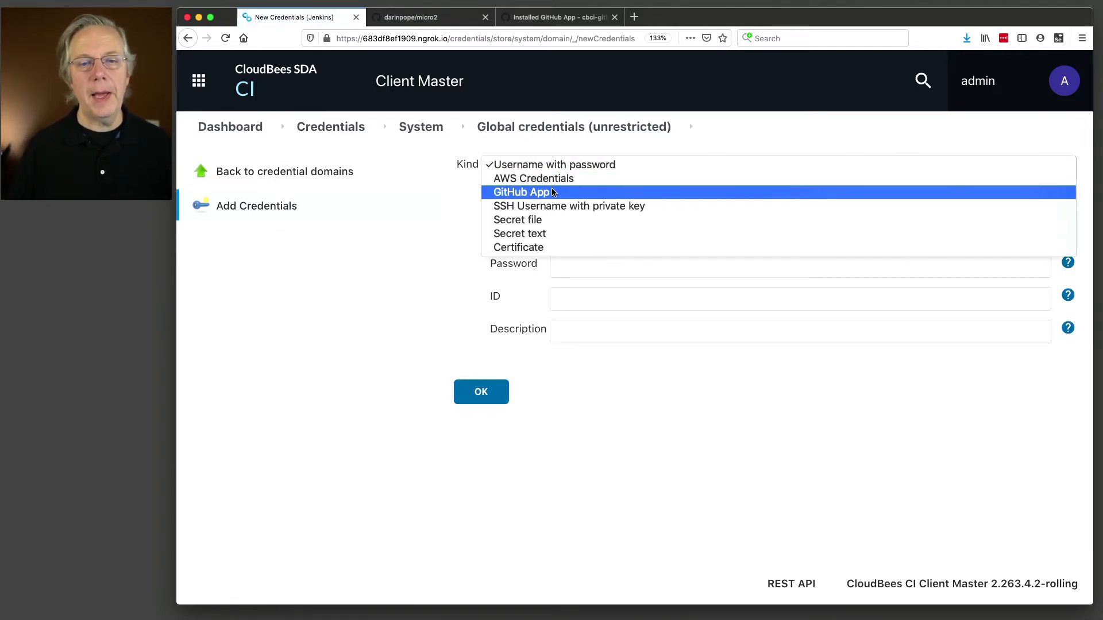
click(553, 192)
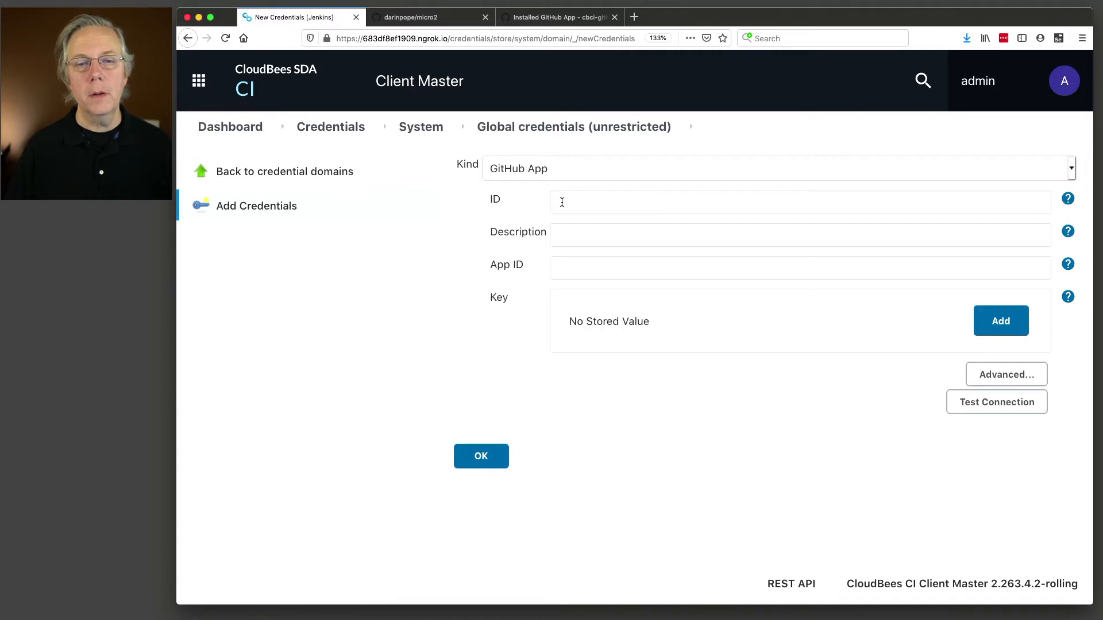
- Copy the GitHub App's name from its installation page and paste it as the credential's ID and description
click(562, 202)
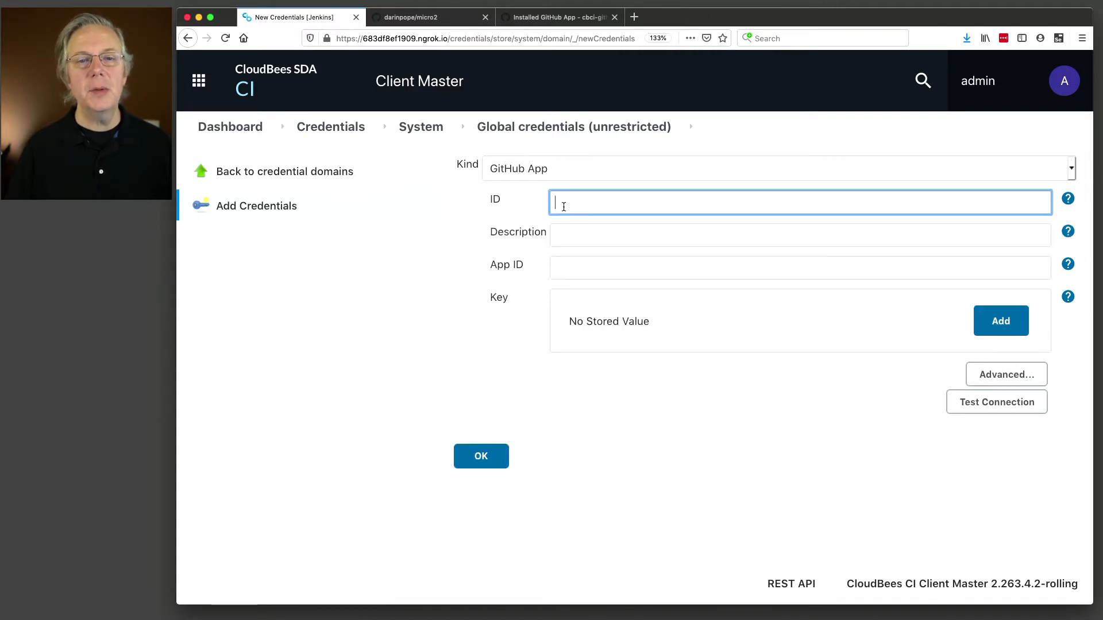
click(567, 22)
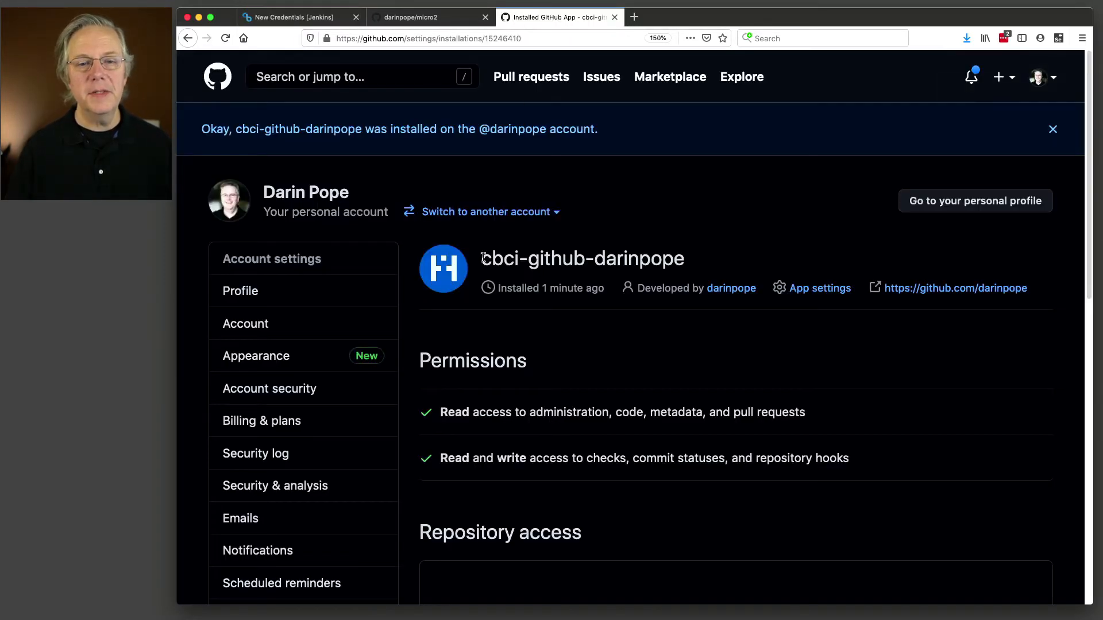
drag(481, 254, 681, 254)
key(super+c)
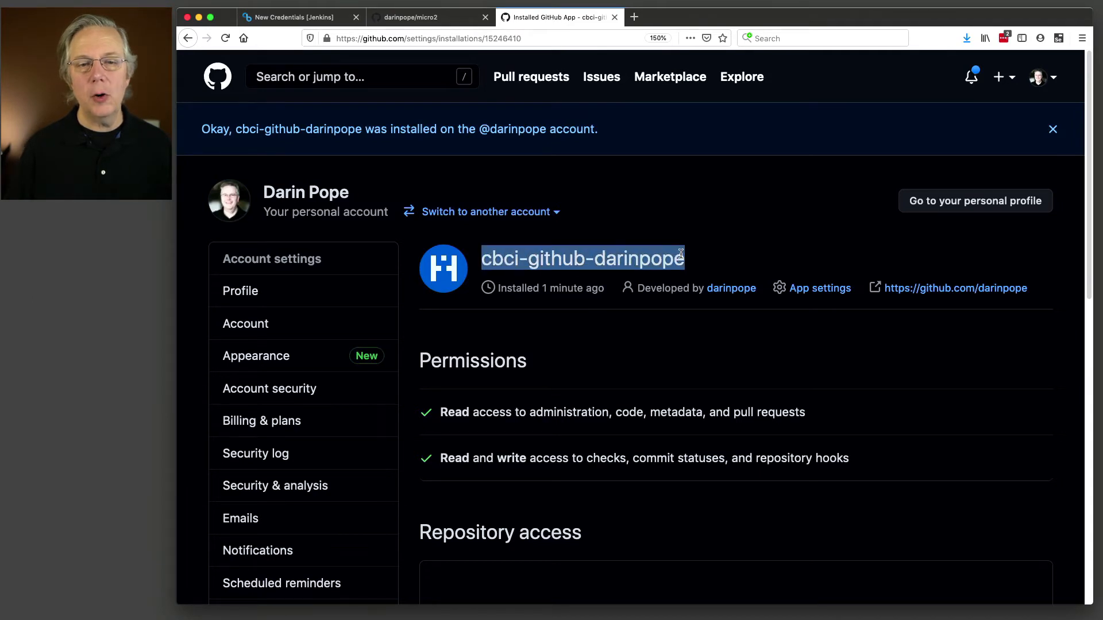
click(316, 22)
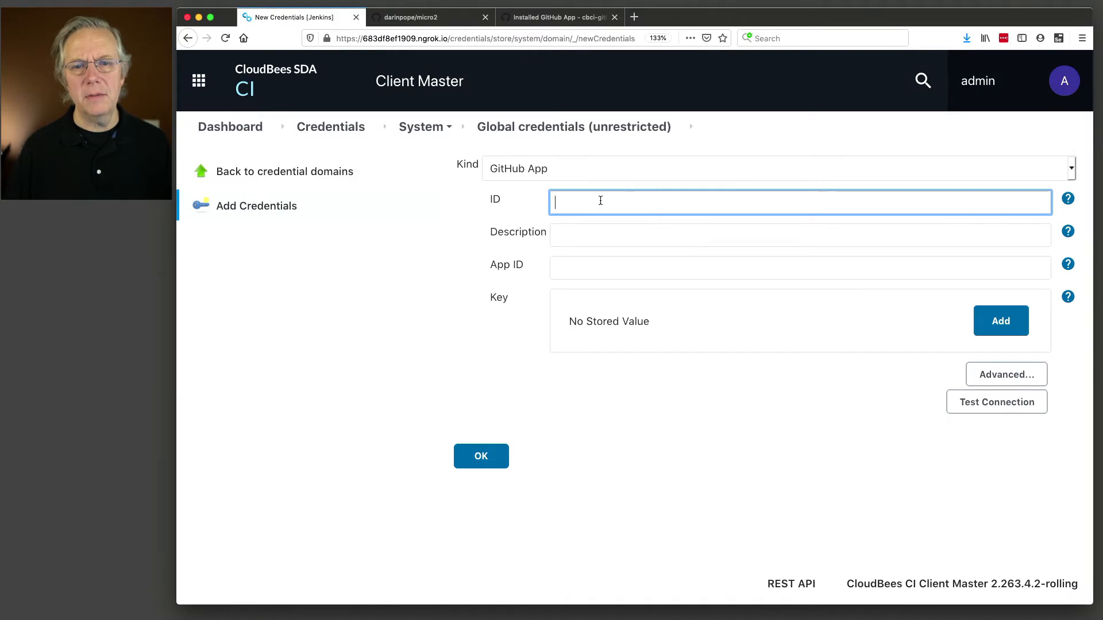
key(super+v)
key(Tab)
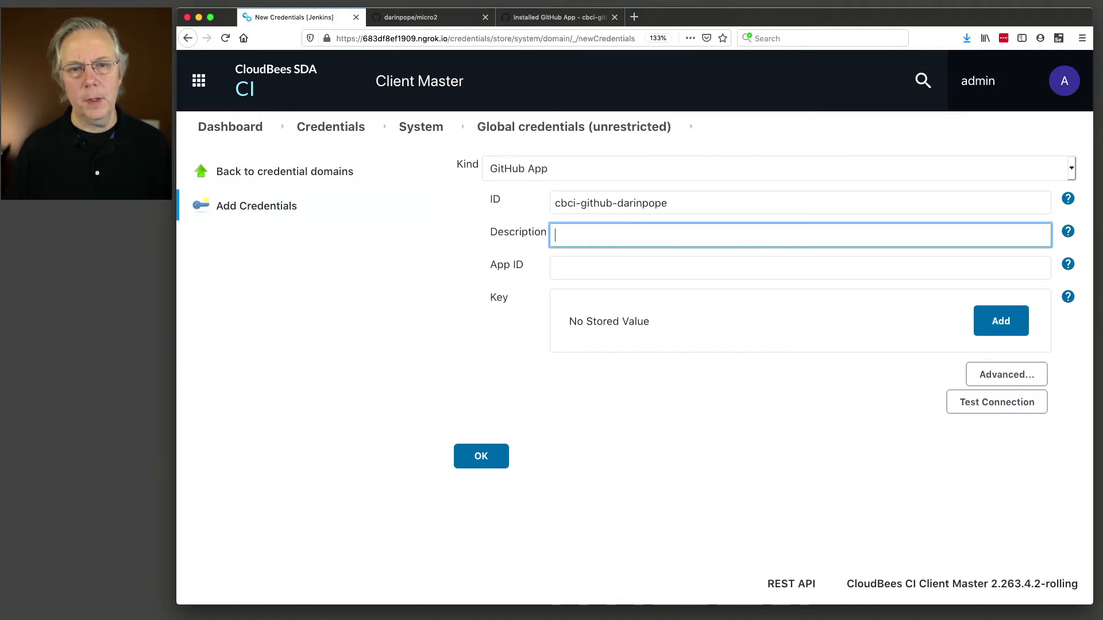
key(super+v)
key(Tab)
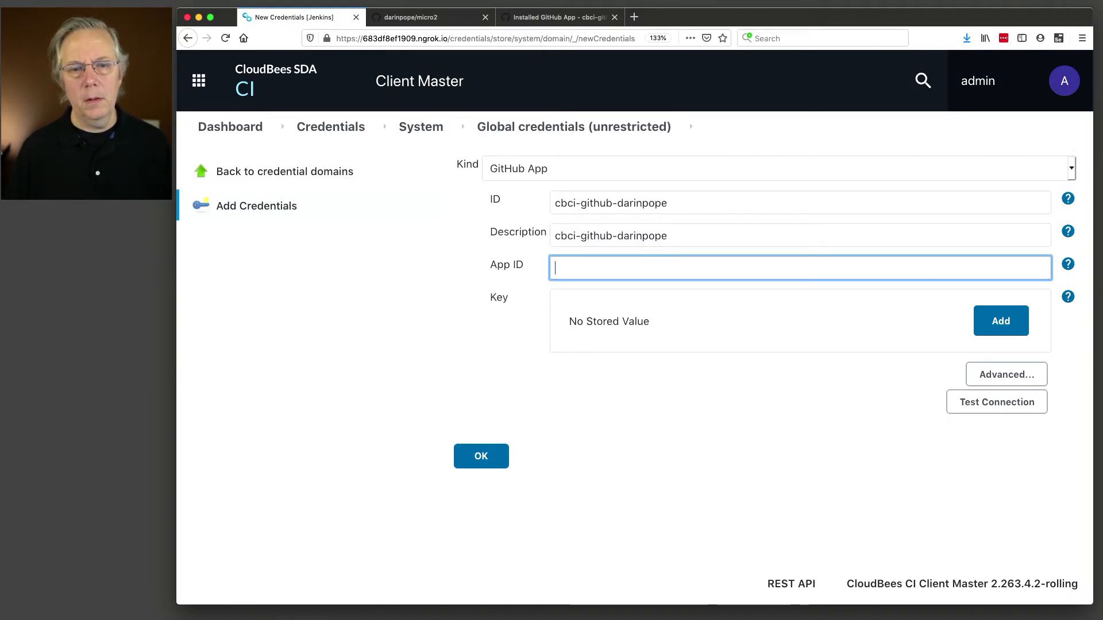
- Copy the App ID from the app's settings in GitHub and enter it as the App ID of the Jenkins credential
click(529, 22)
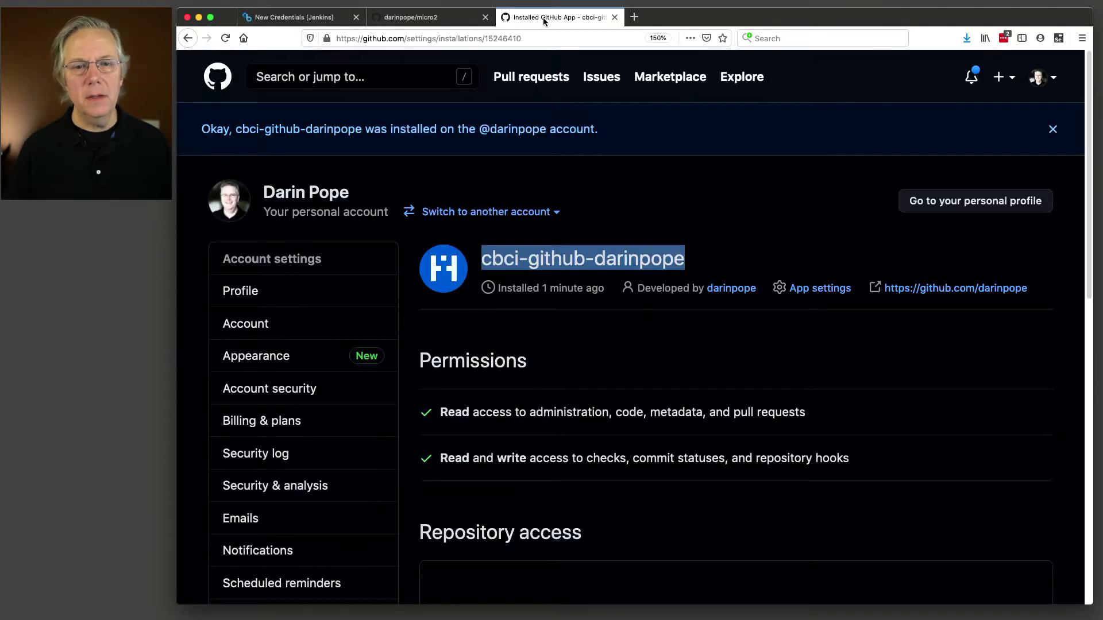
scroll(529, 345, down, 7)
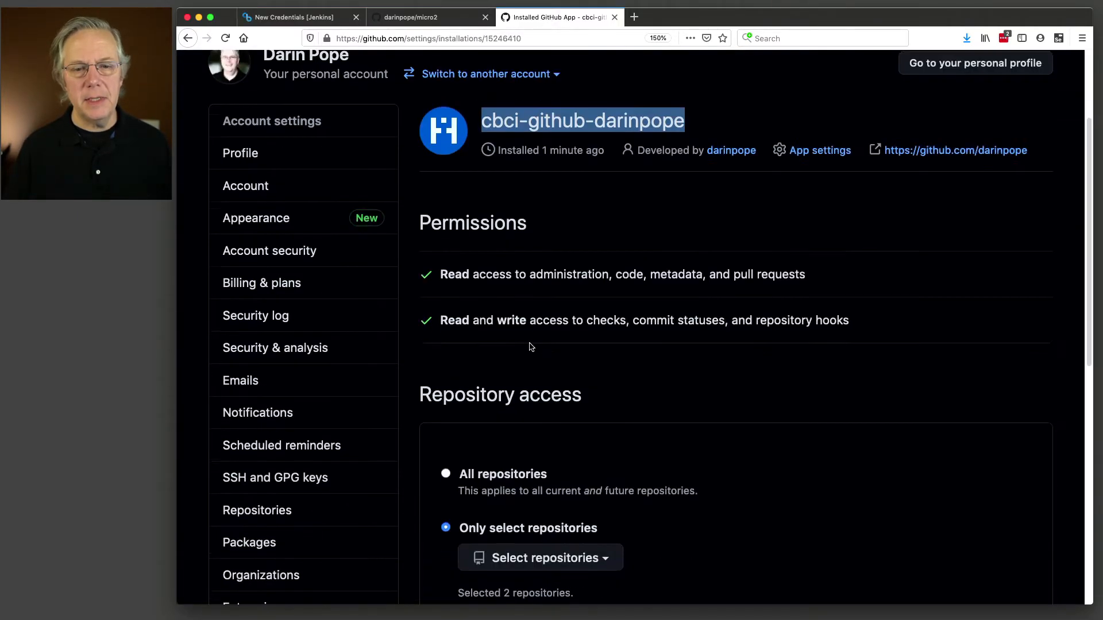
scroll(396, 339, down, 4)
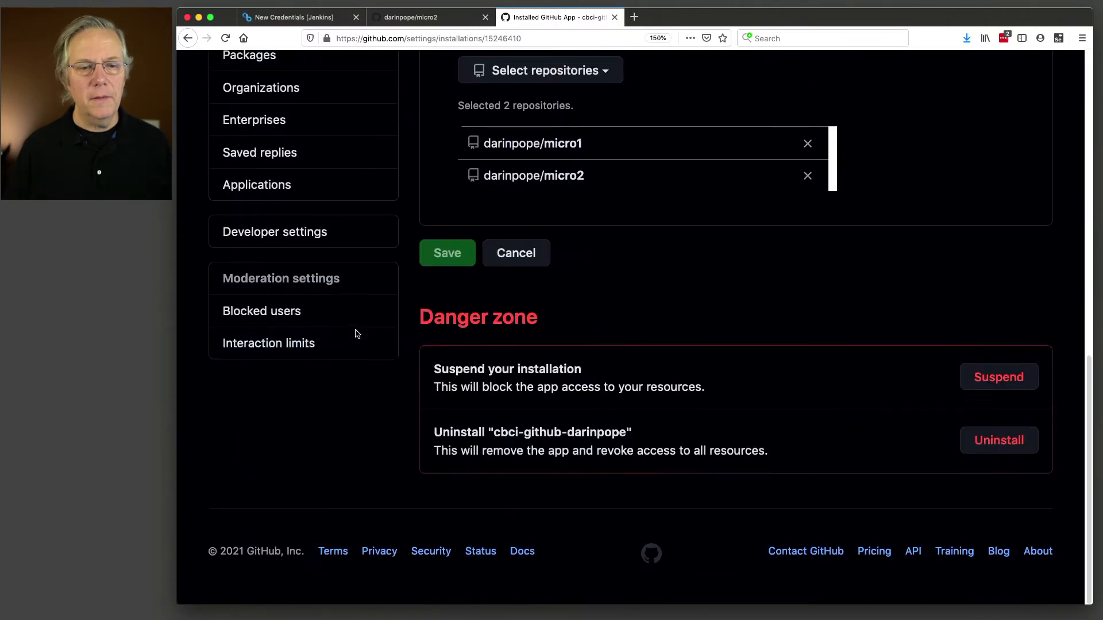
click(283, 231)
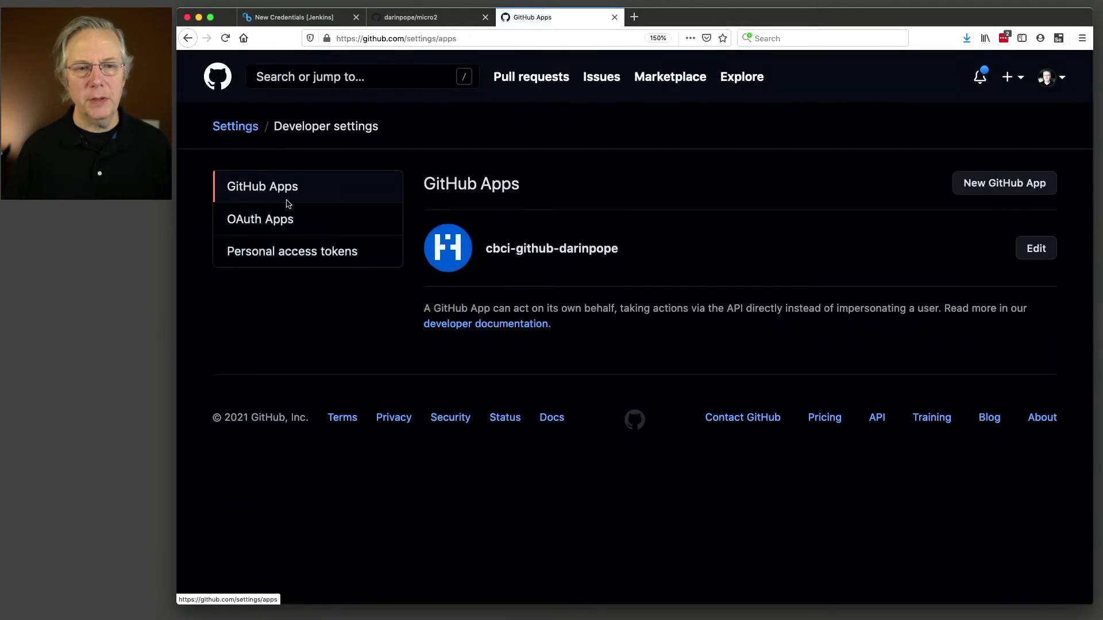
click(448, 256)
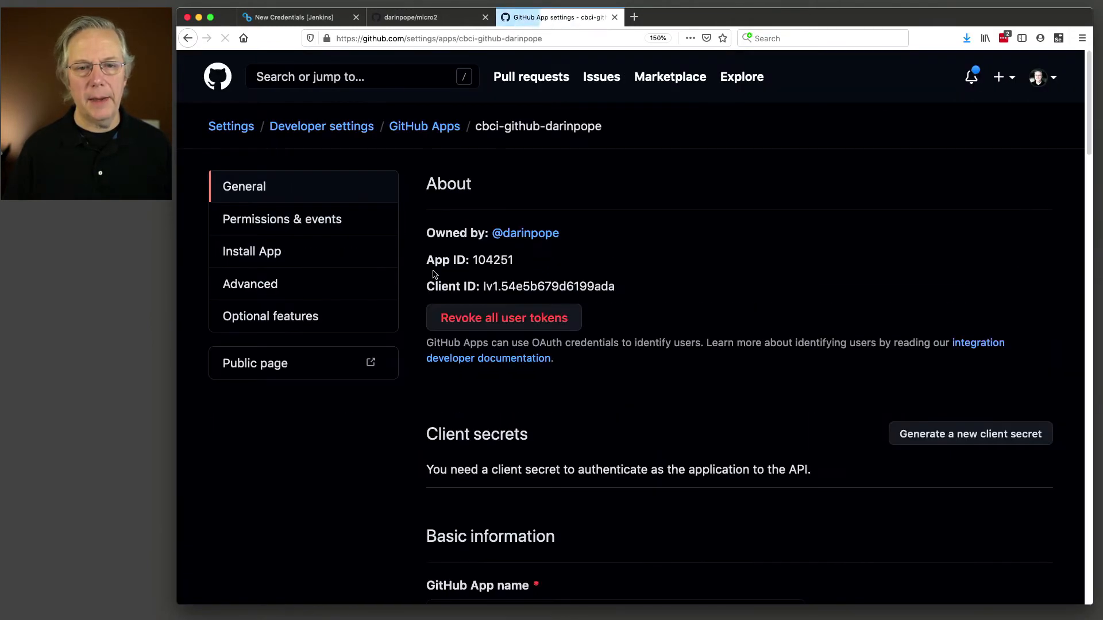
drag(425, 260, 519, 263)
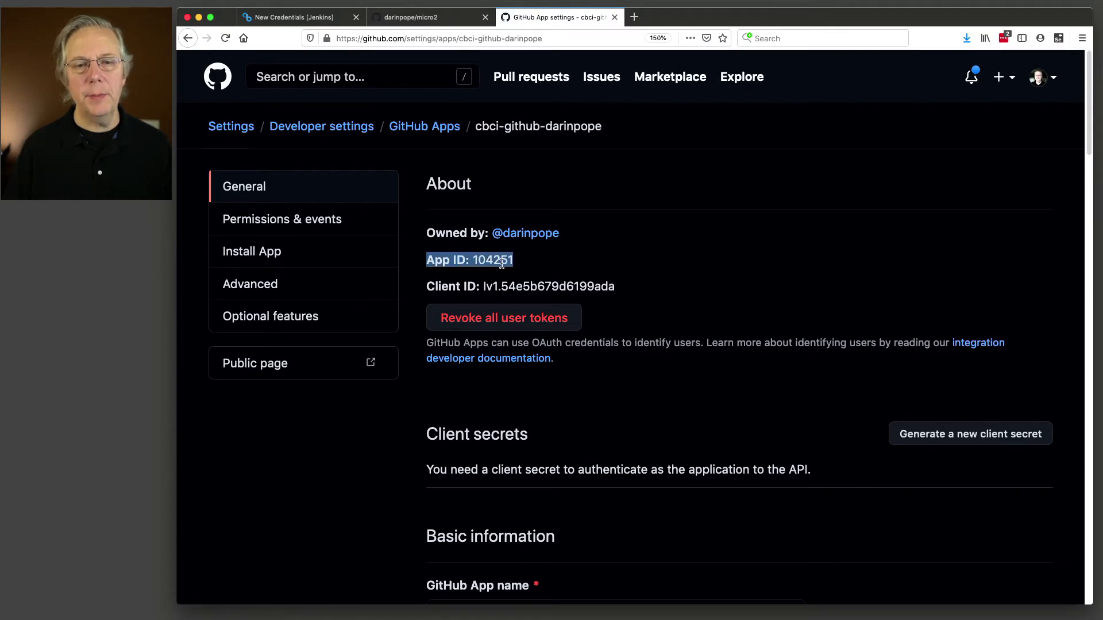
double_click(501, 263)
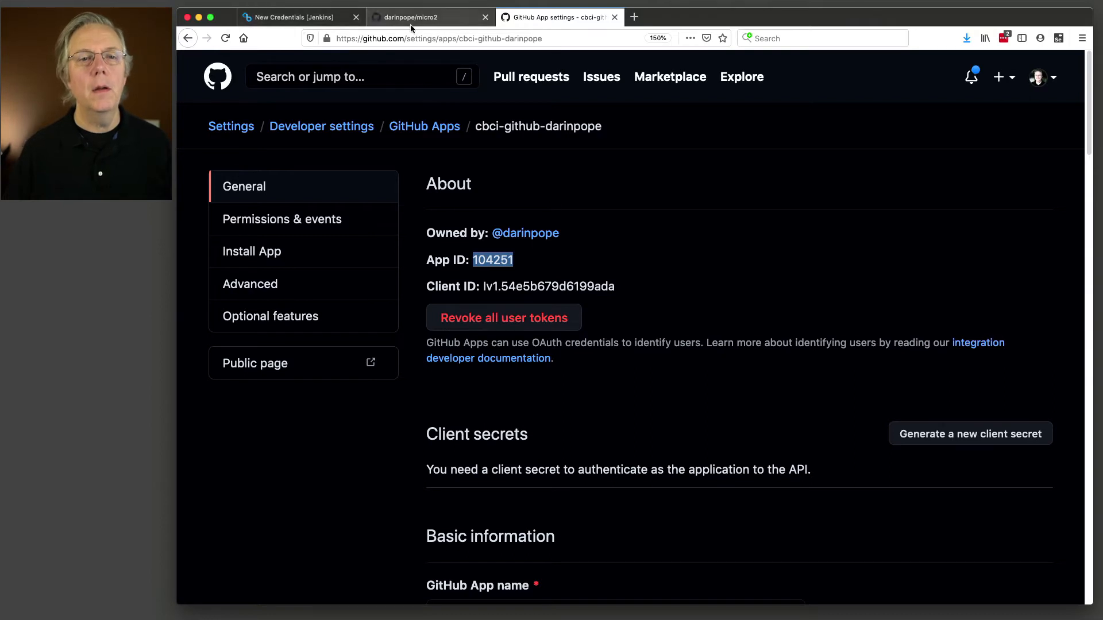
text(104251)
click(788, 306)
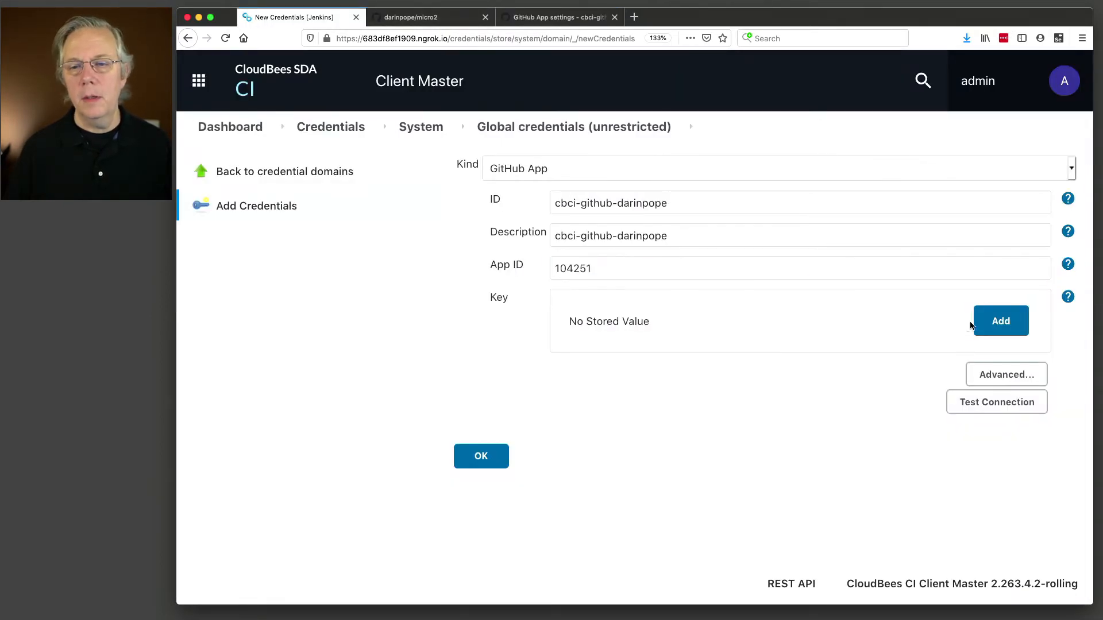
- Open the credential's key for entry, switch to the terminal and print converted-github-app.pem with cat
click(1001, 322)
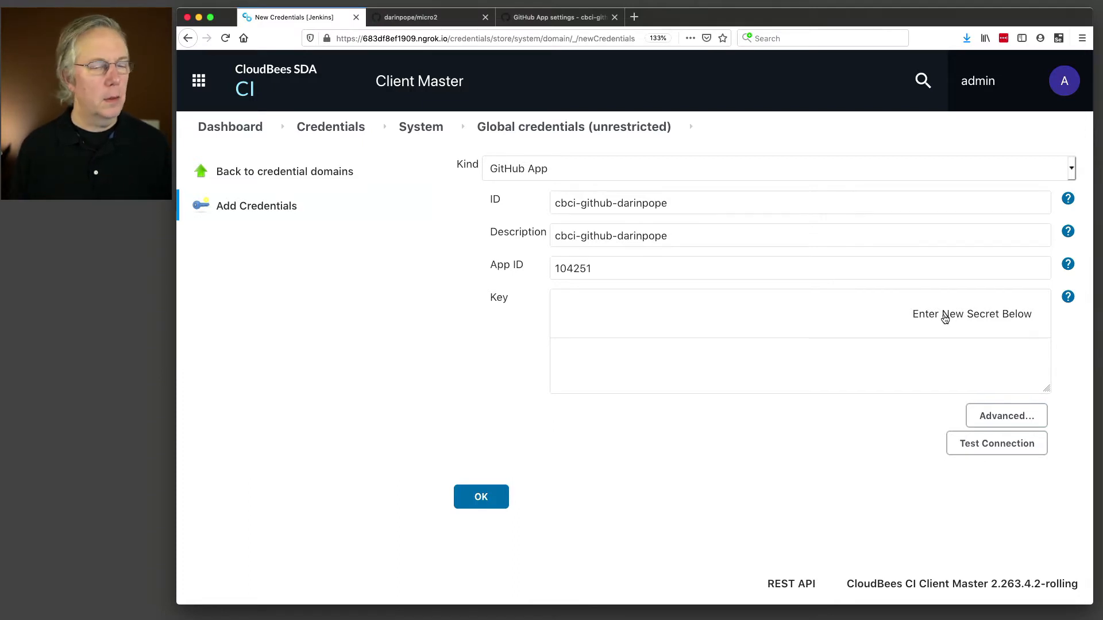
key(super+Tab)
text(cat )
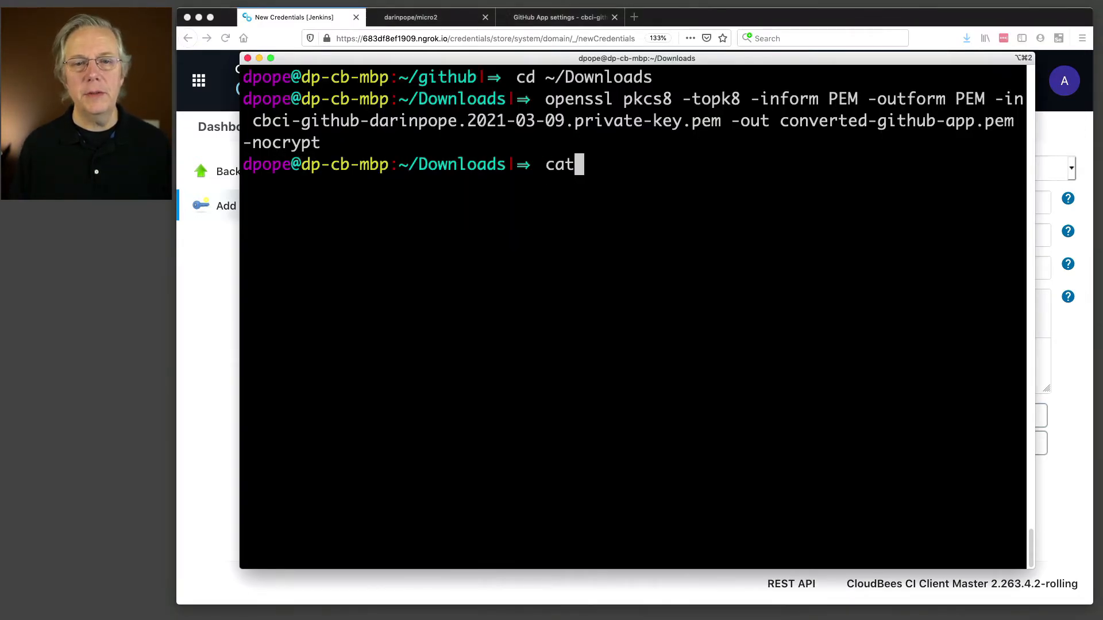
text(conv)
key(Tab)
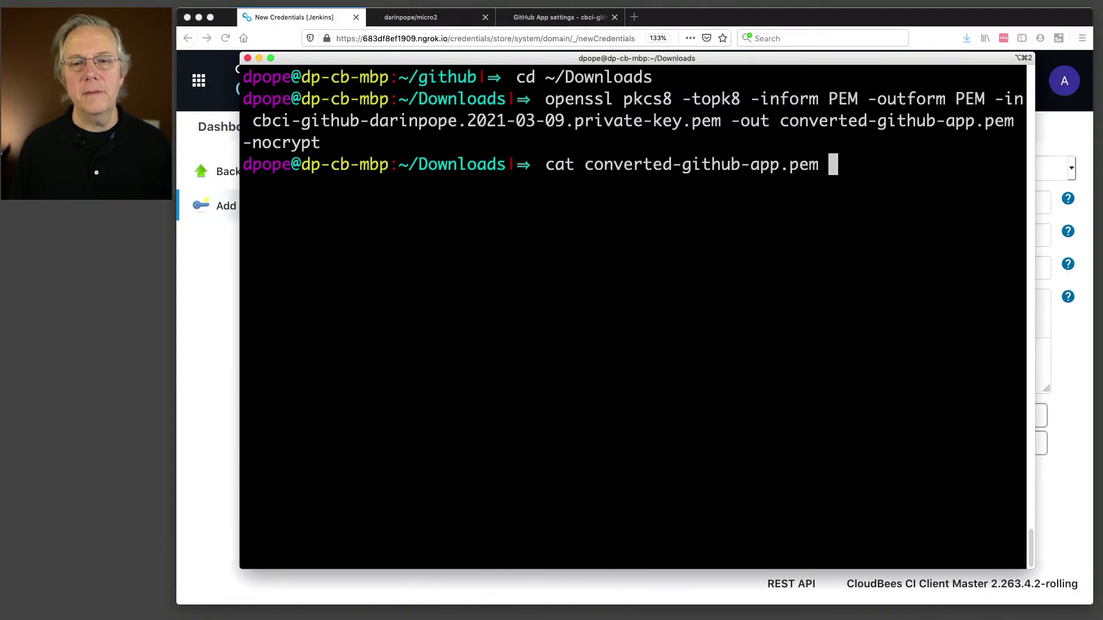
key(Return)
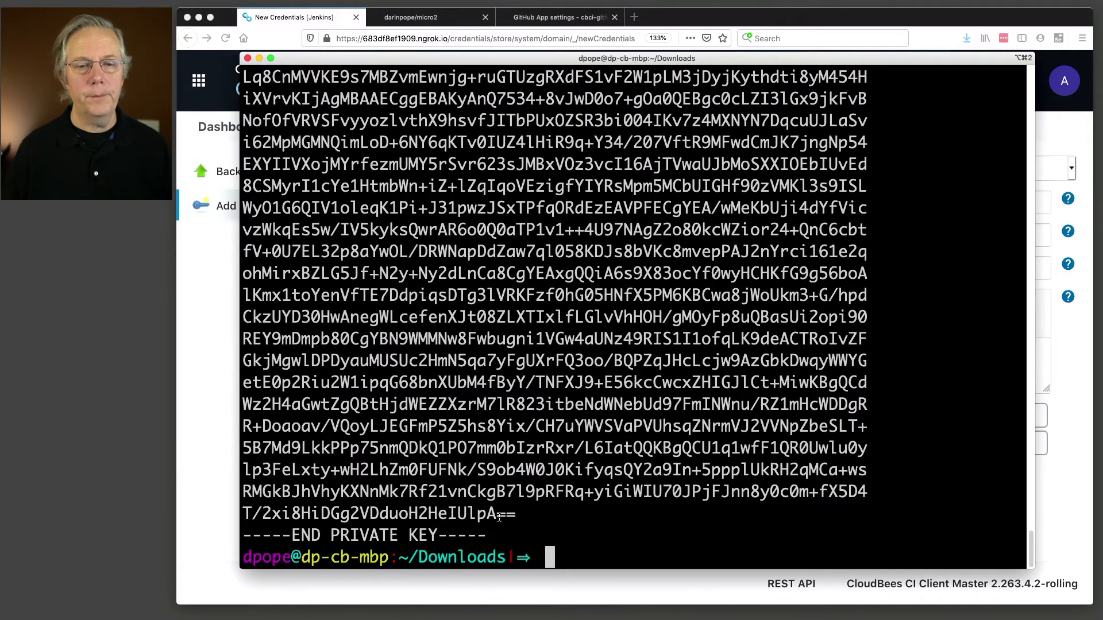
- Copy the complete private key from the terminal output and paste it as the Jenkins credential's key
drag(491, 531, 228, 183)
click(199, 286)
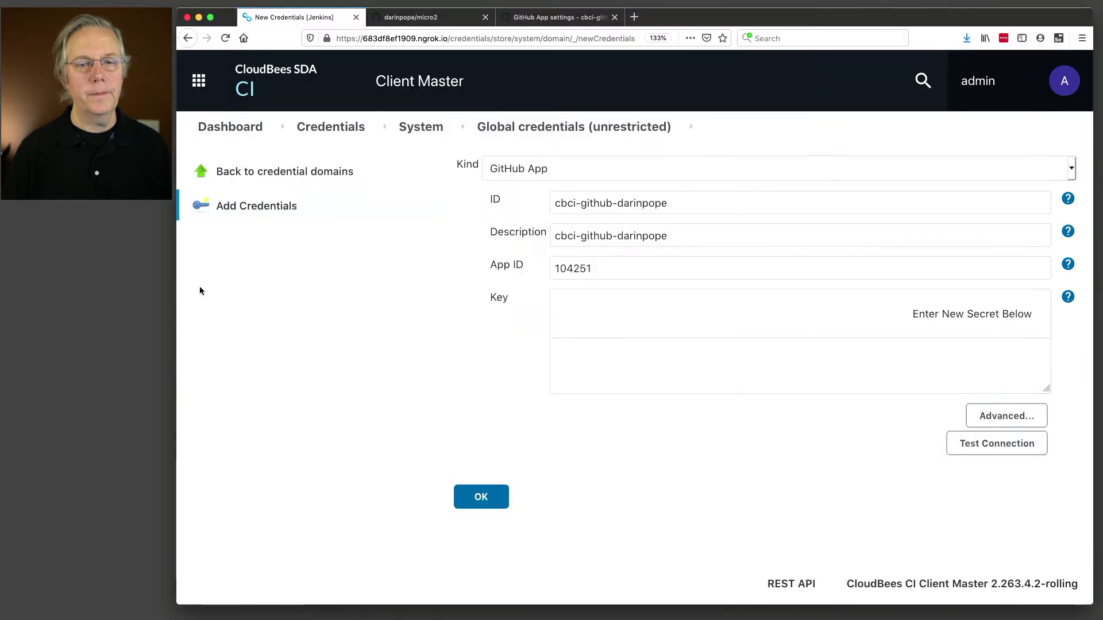
click(560, 361)
key(super+v)
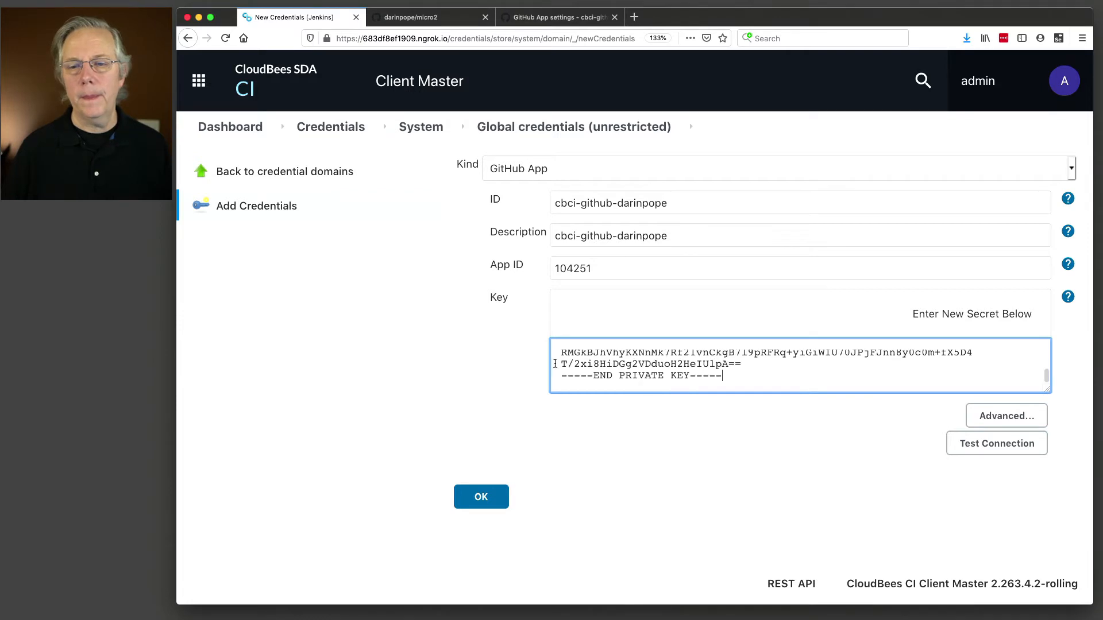
- Test the GitHub App credential's connection and save the credential
click(977, 454)
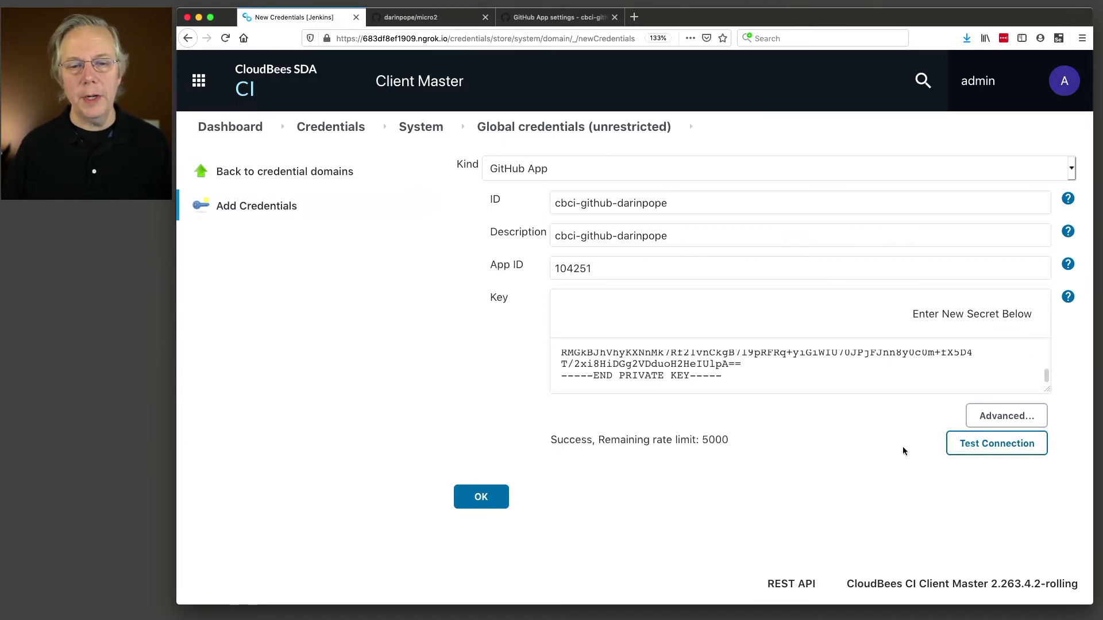
click(554, 440)
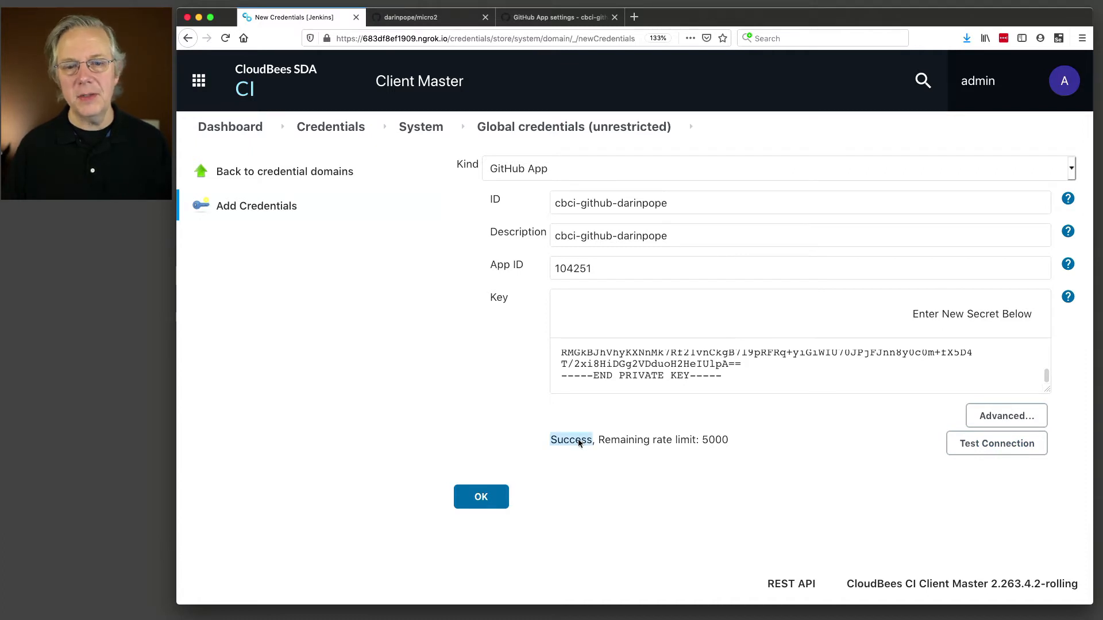
click(616, 494)
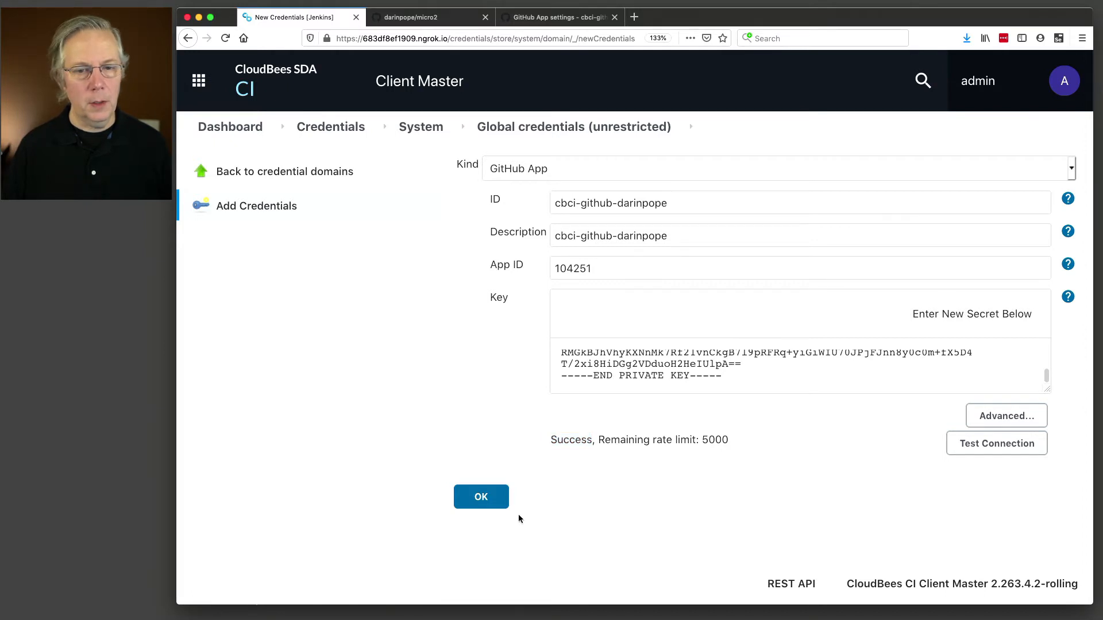
click(481, 496)
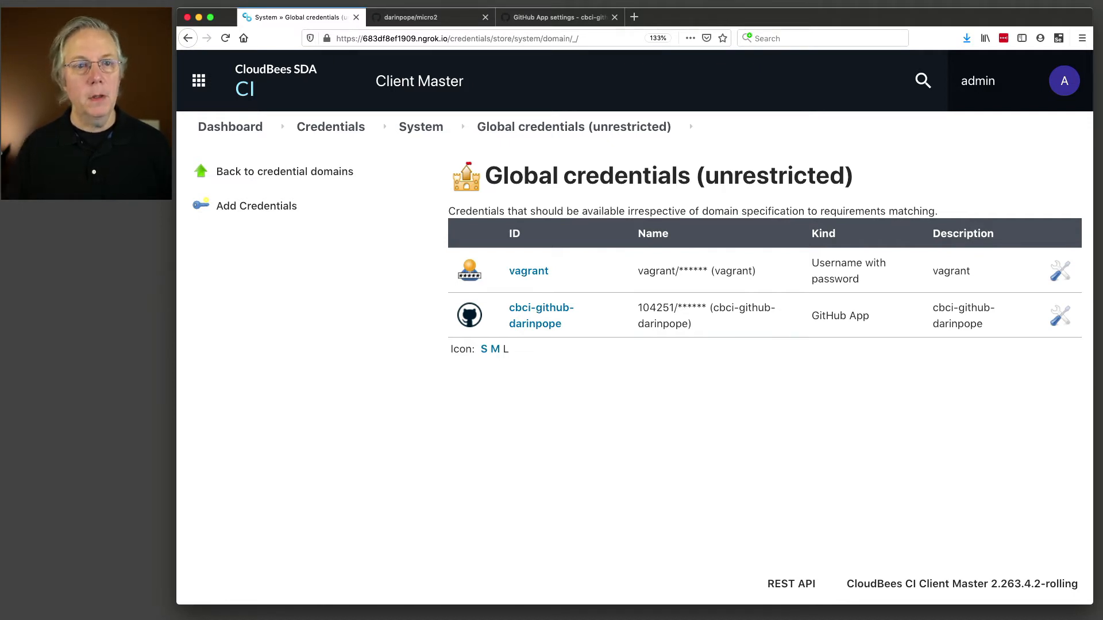
- Create a new GitHub Organization item from the dashboard, named after the GitHub account's username
click(246, 131)
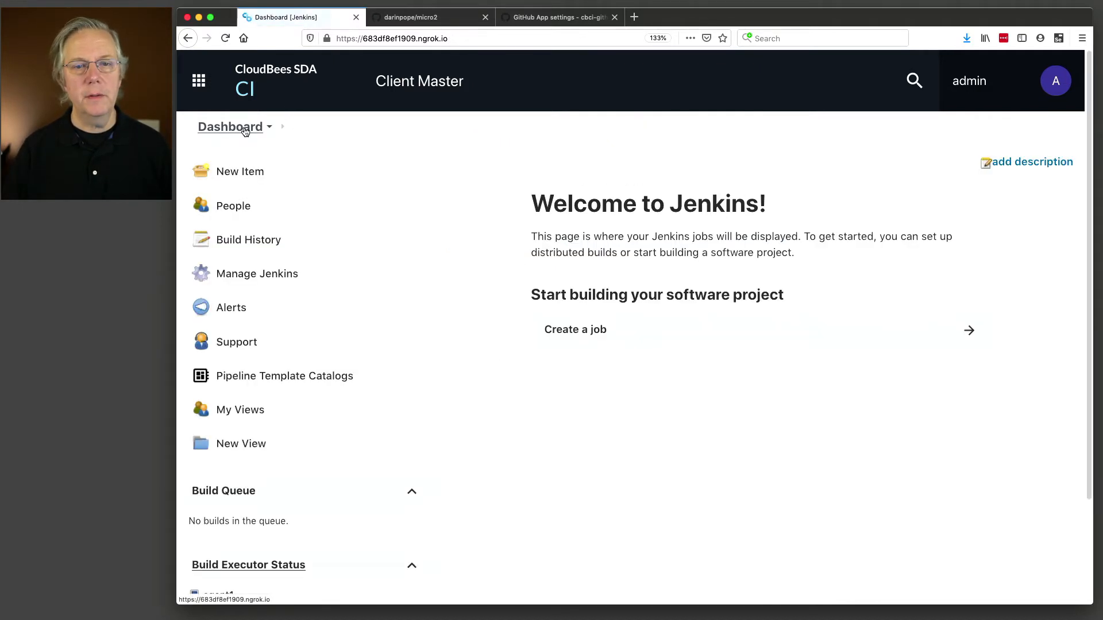
click(239, 176)
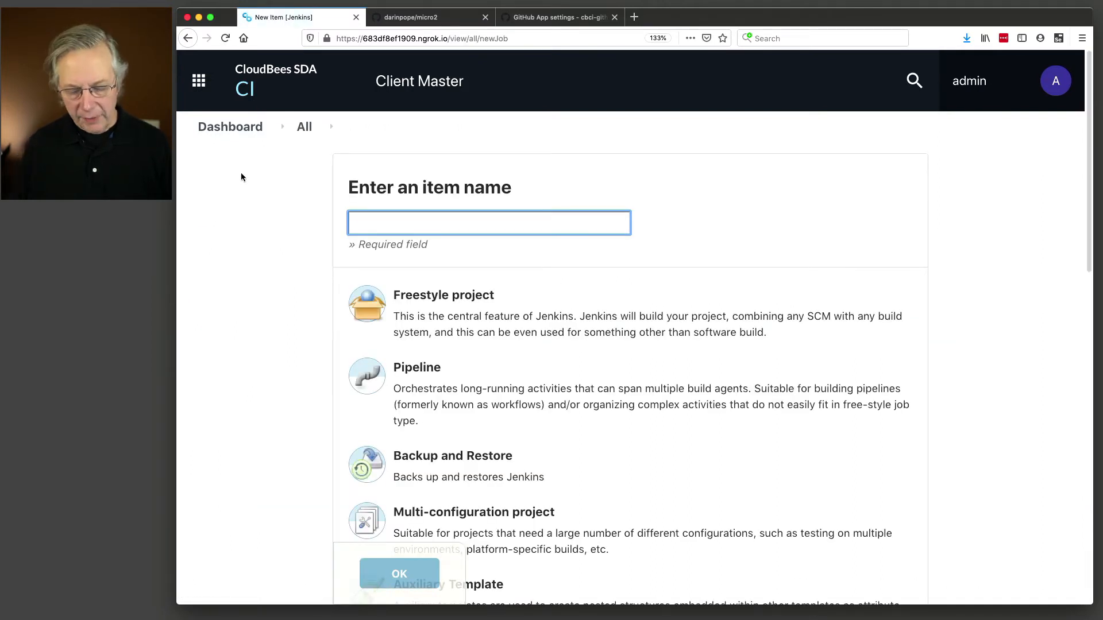
text(darinpope)
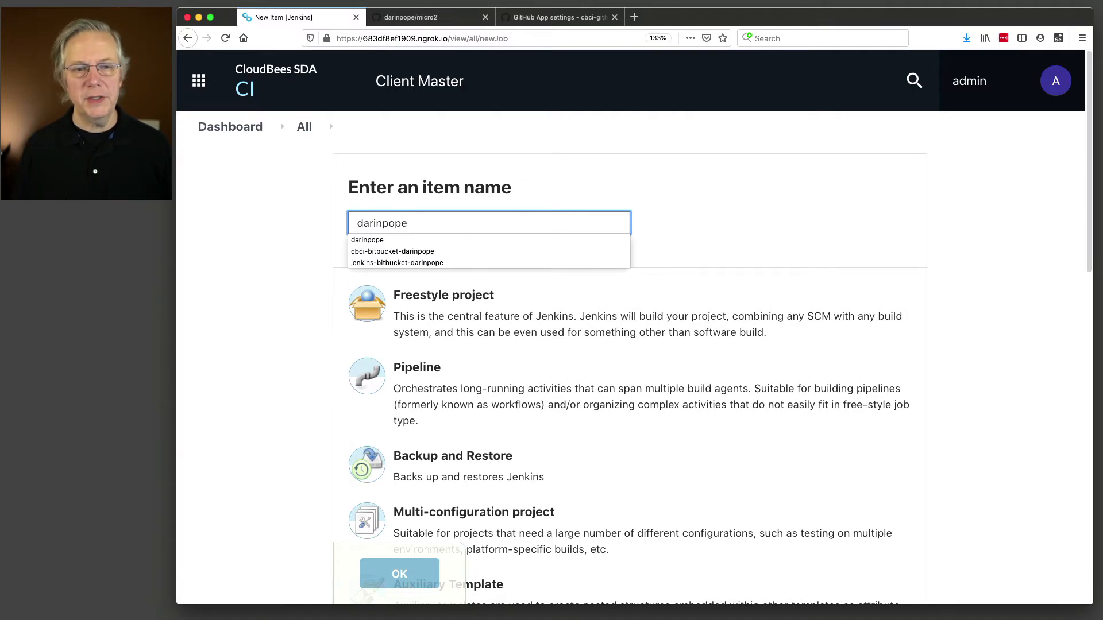
key(Tab)
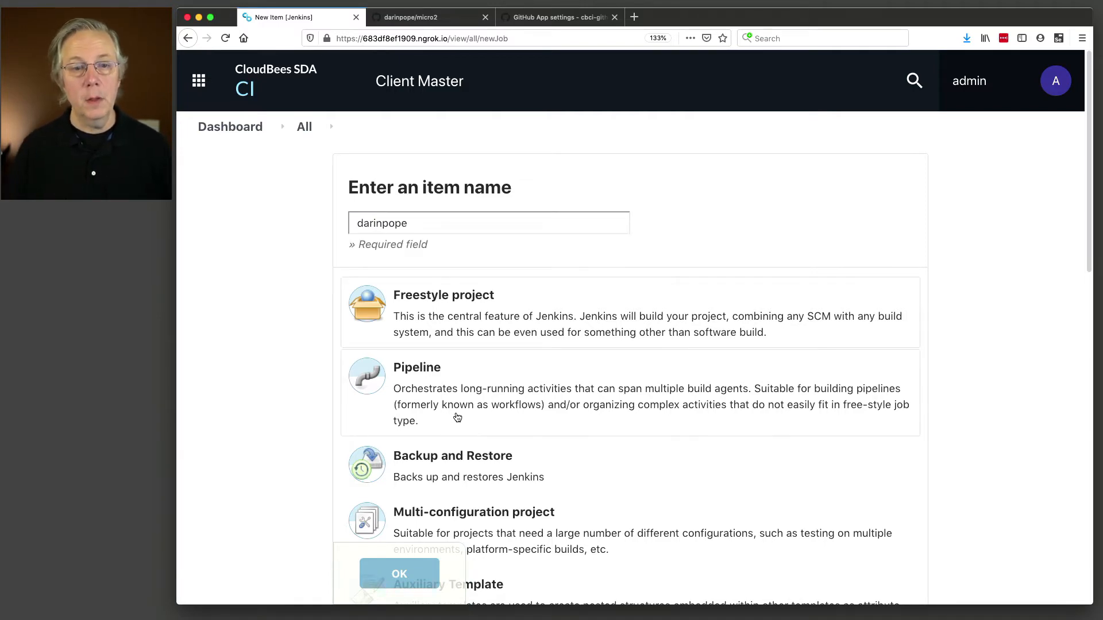
scroll(455, 418, down, 2)
scroll(455, 418, down, 10)
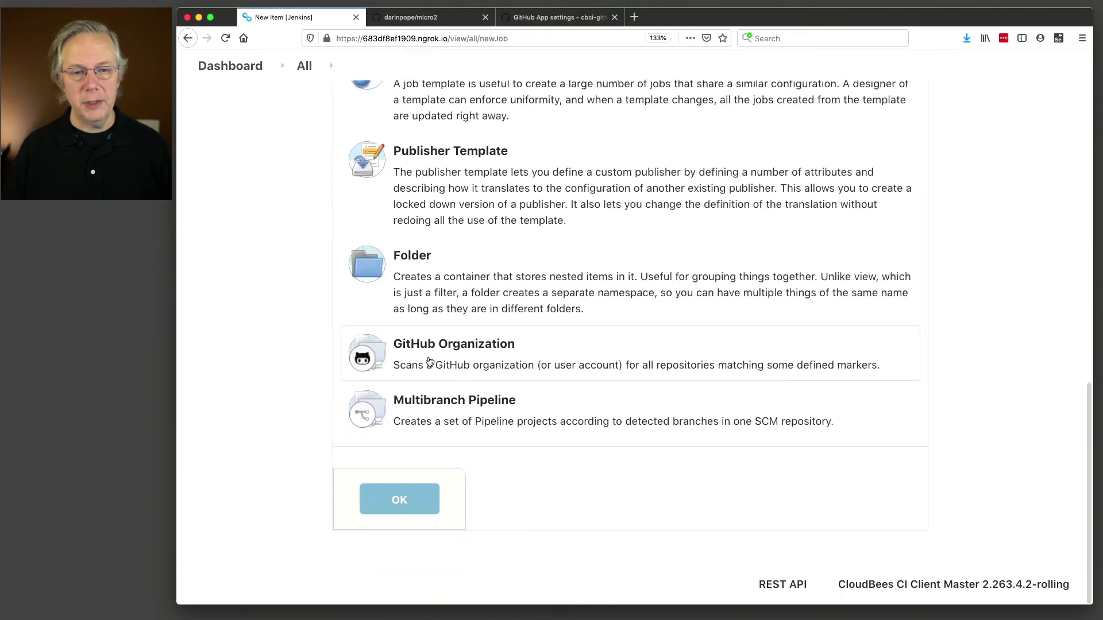
click(432, 360)
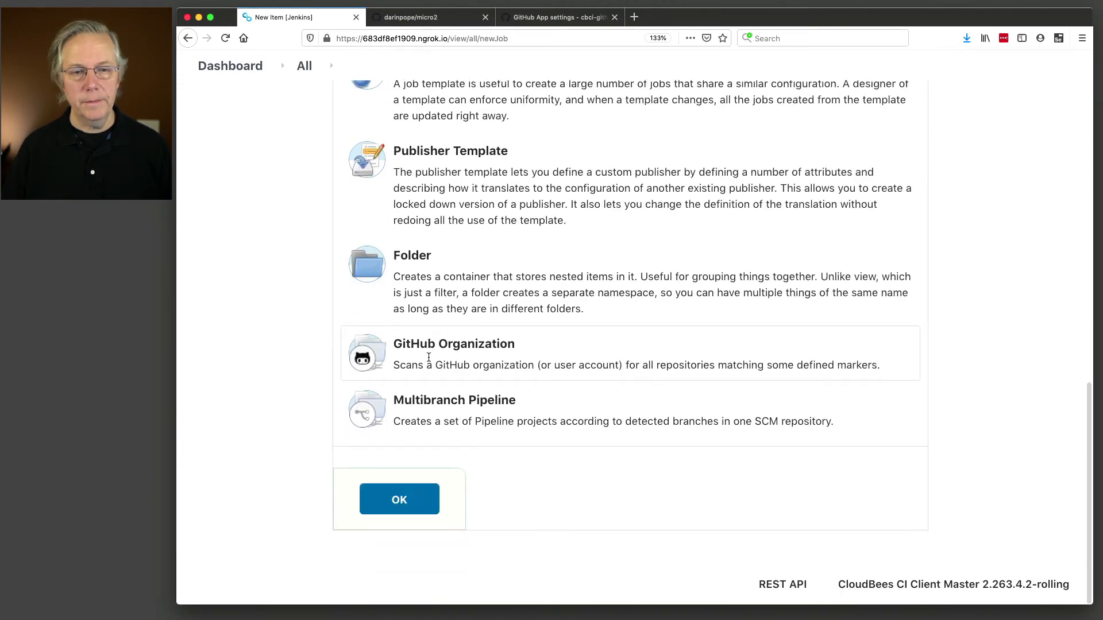
click(400, 500)
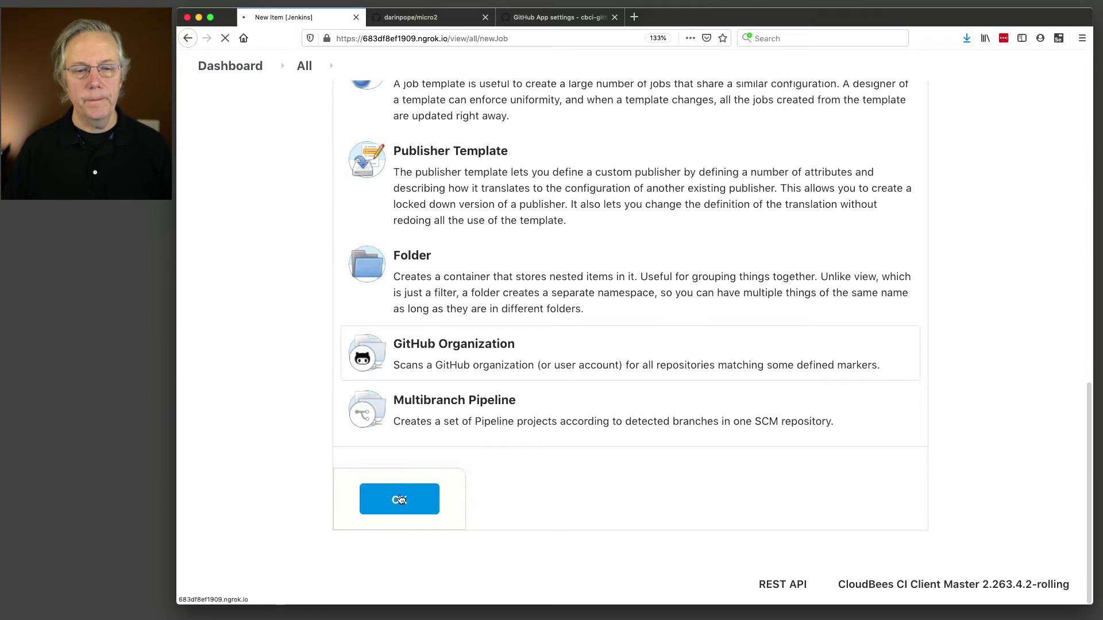
- Select the new GitHub App credential for the GitHub Organization project and check its verification status
scroll(426, 482, down, 3)
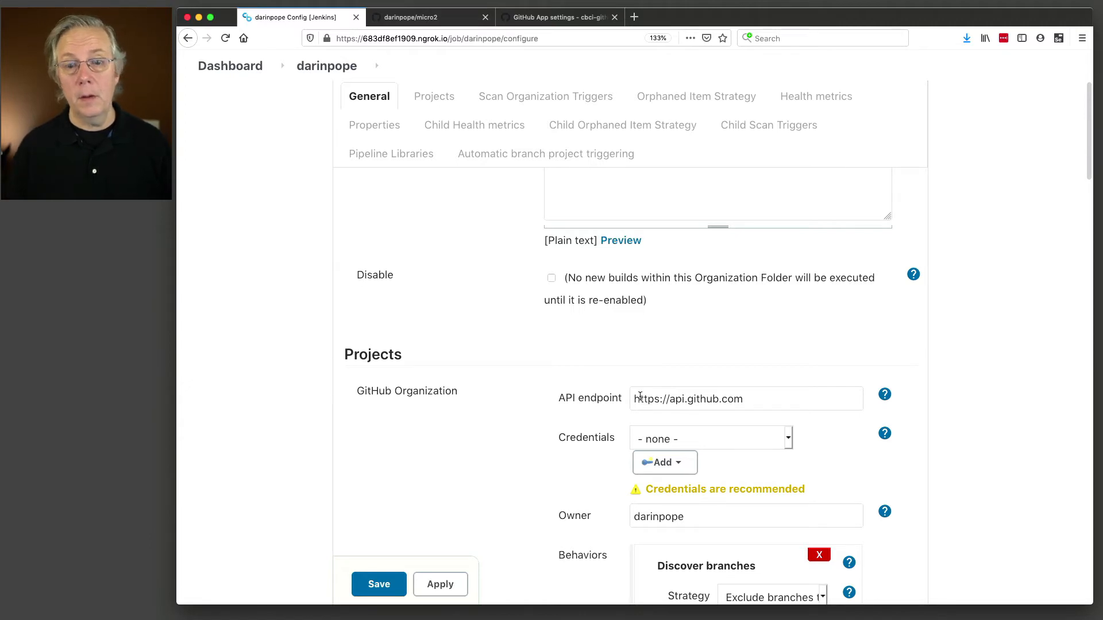
click(789, 440)
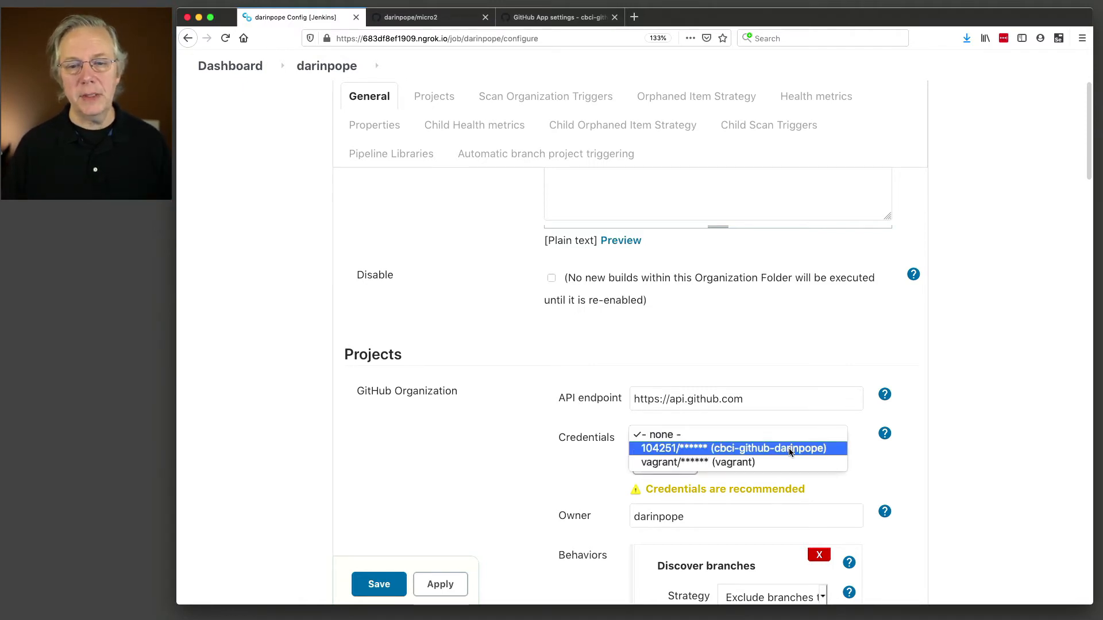
click(790, 449)
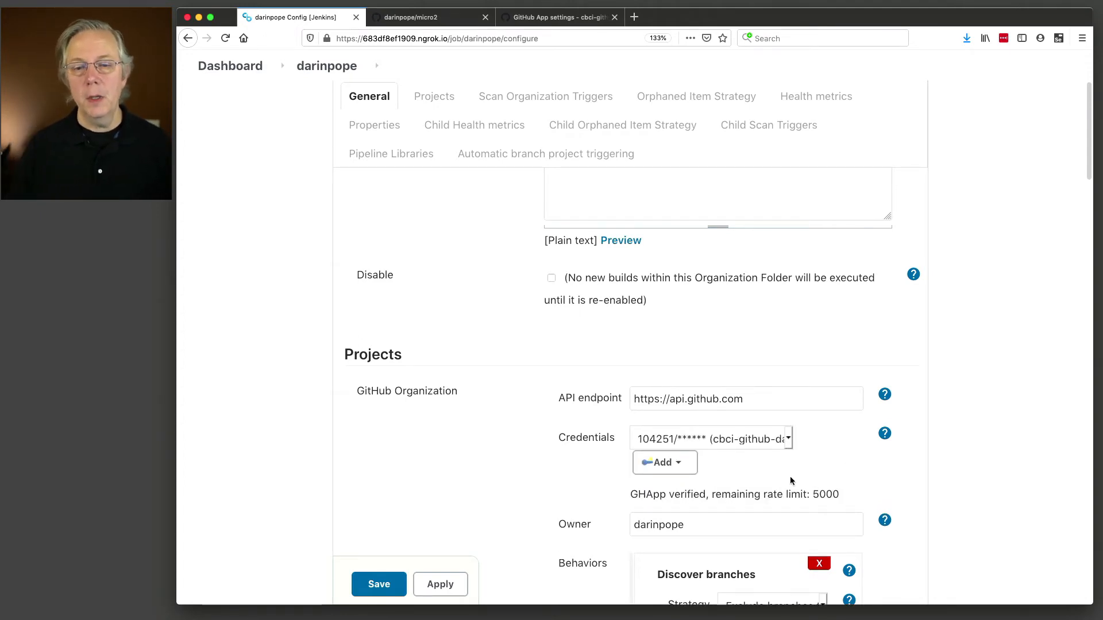
scroll(790, 480, down, 2)
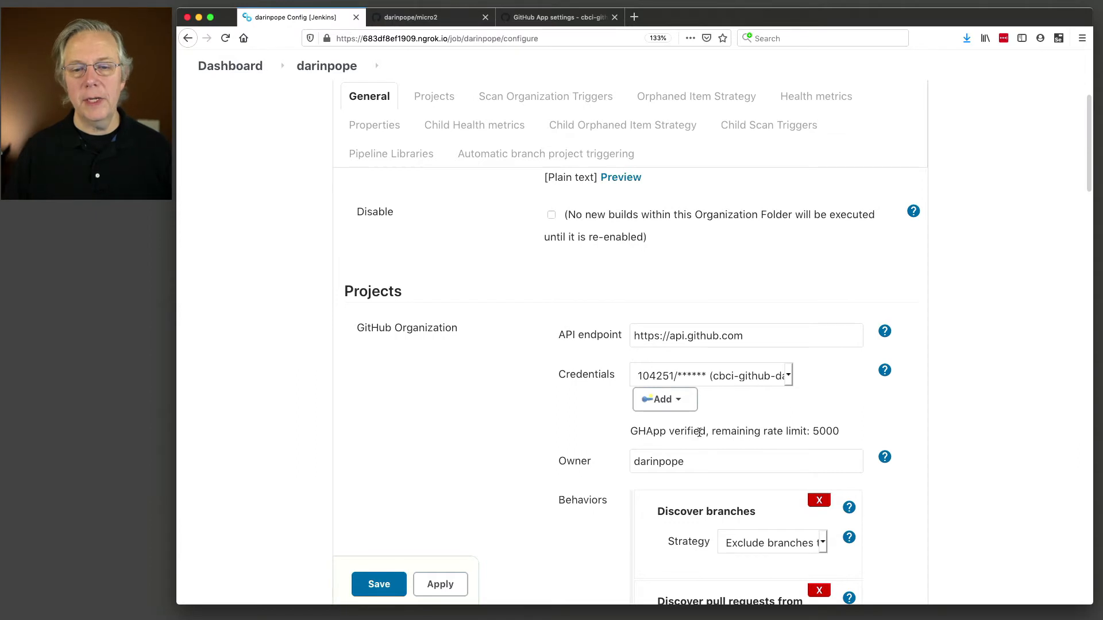
scroll(699, 432, down, 1)
drag(631, 406, 836, 405)
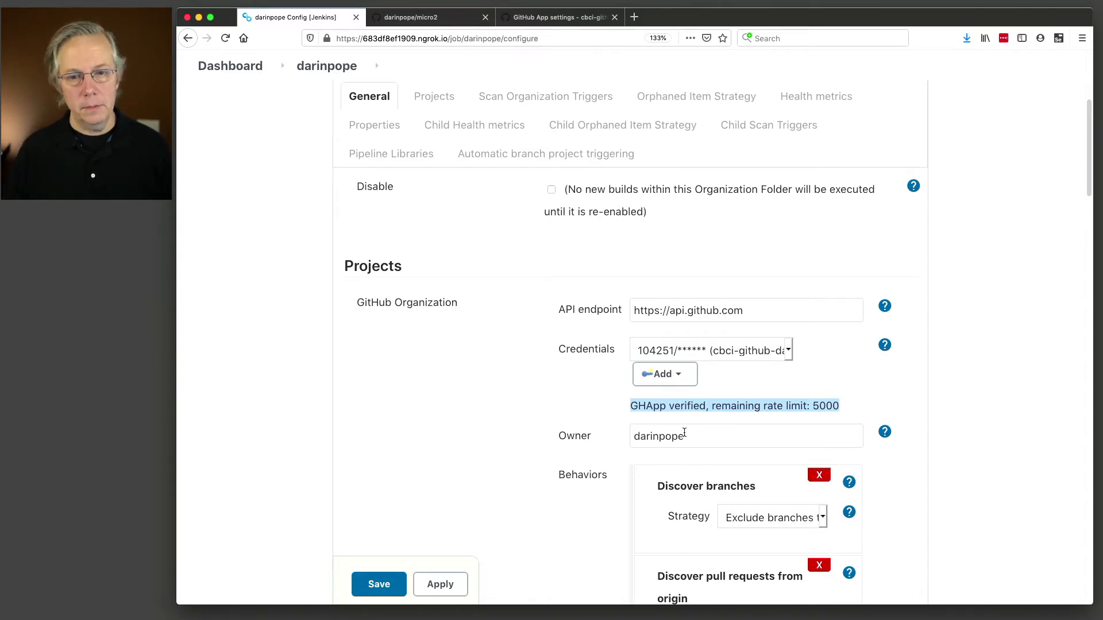
- Add the repository-level "Filter by name (with wildcards)" behavior to the GitHub Organization project
scroll(684, 435, down, 5)
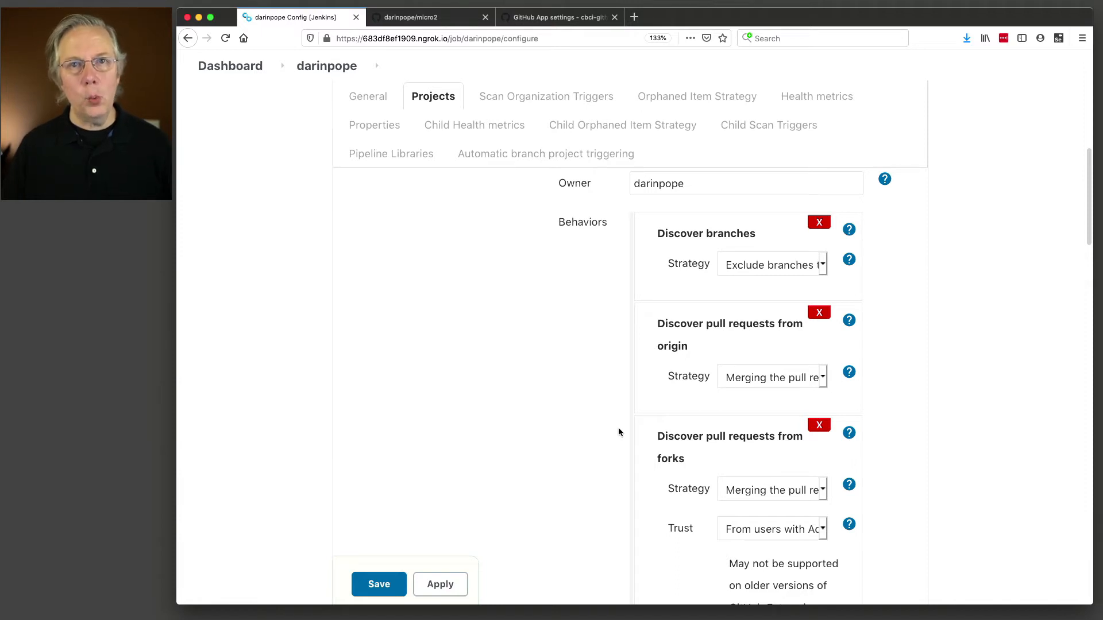
scroll(618, 428, down, 3)
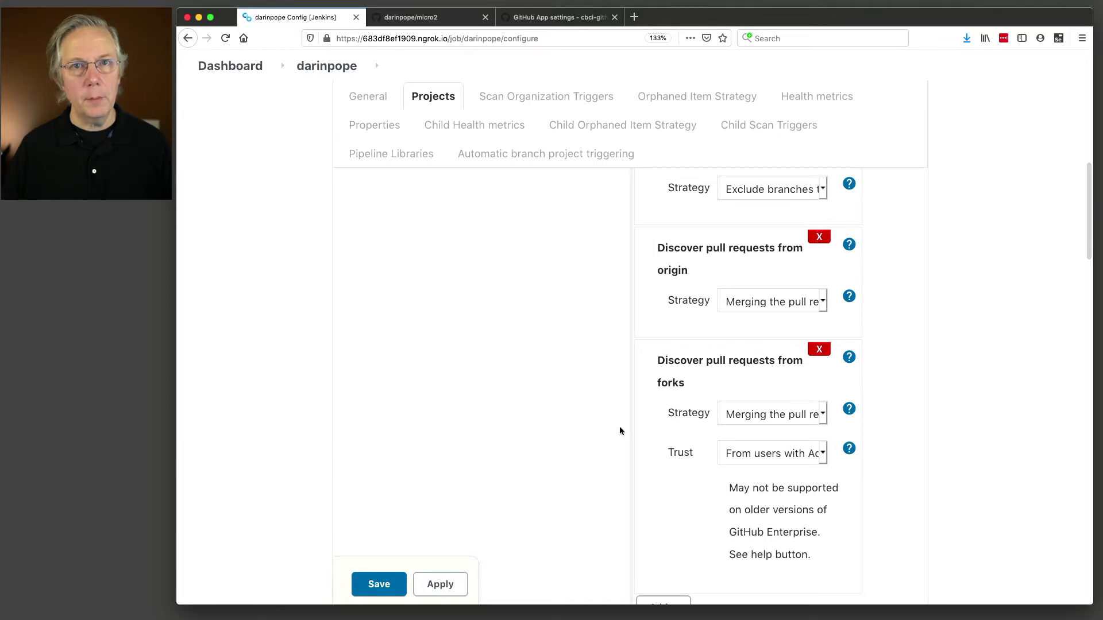
scroll(642, 435, down, 4)
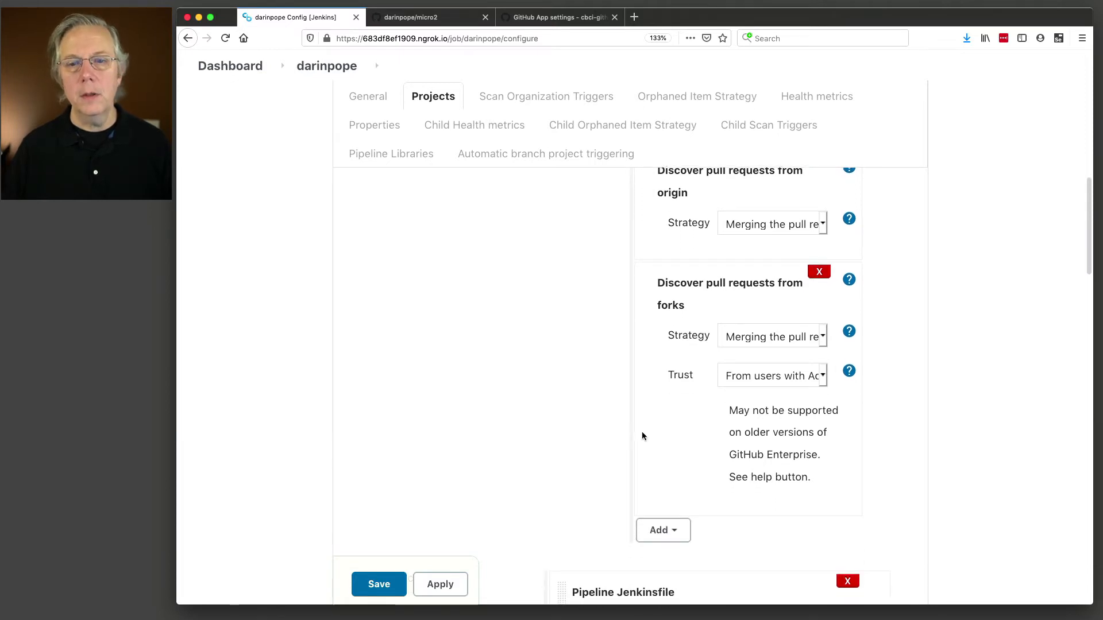
scroll(643, 435, down, 2)
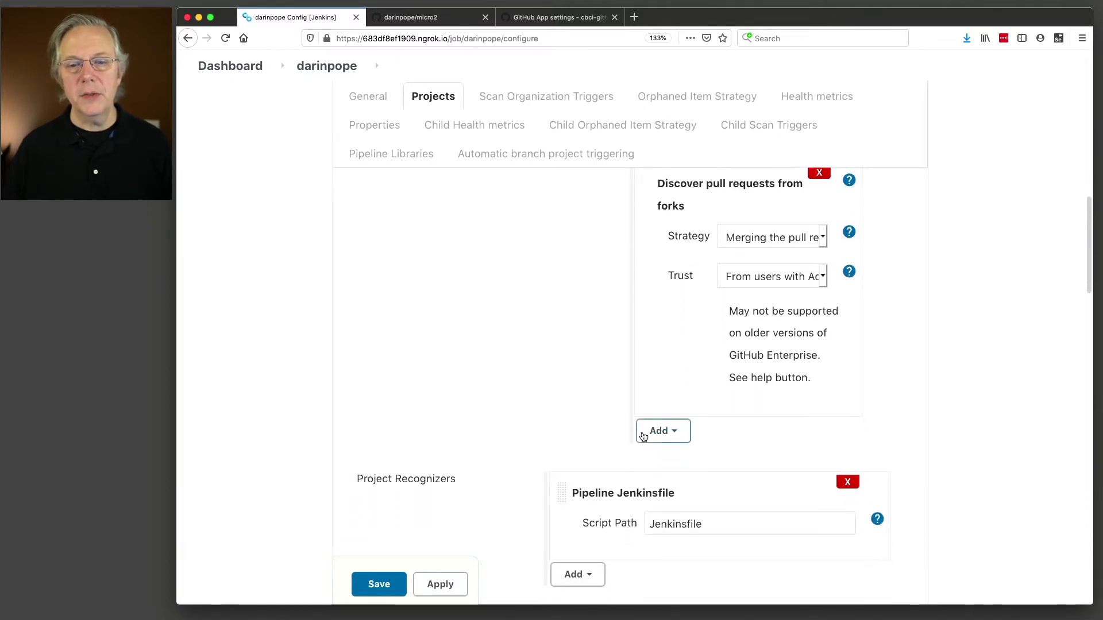
click(680, 421)
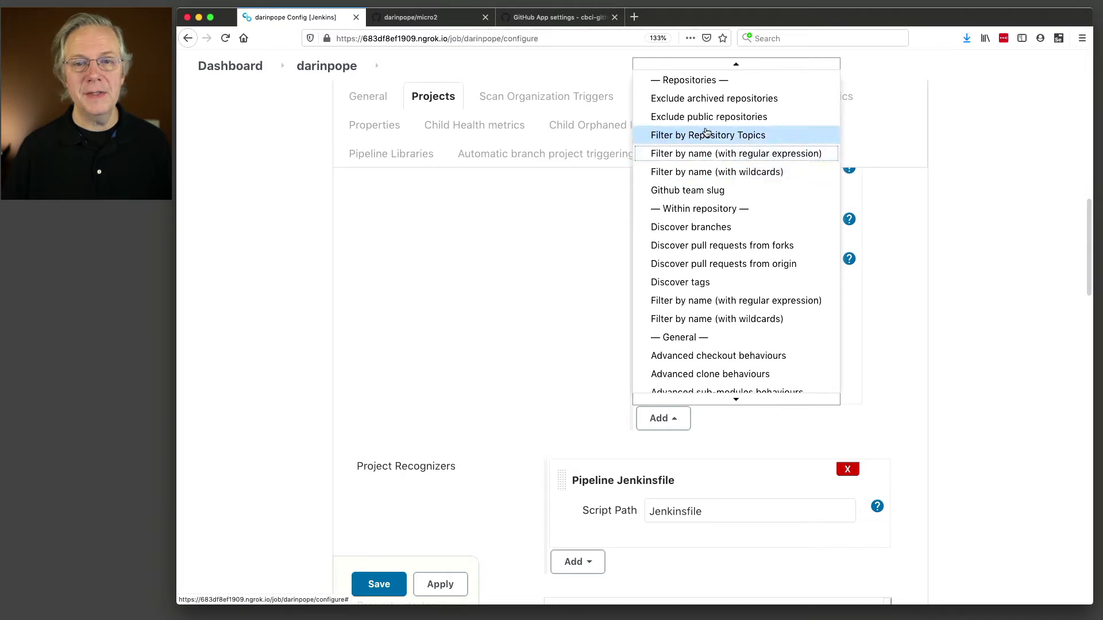
click(706, 171)
scroll(574, 228, down, 2)
scroll(572, 228, down, 3)
scroll(573, 229, up, 8)
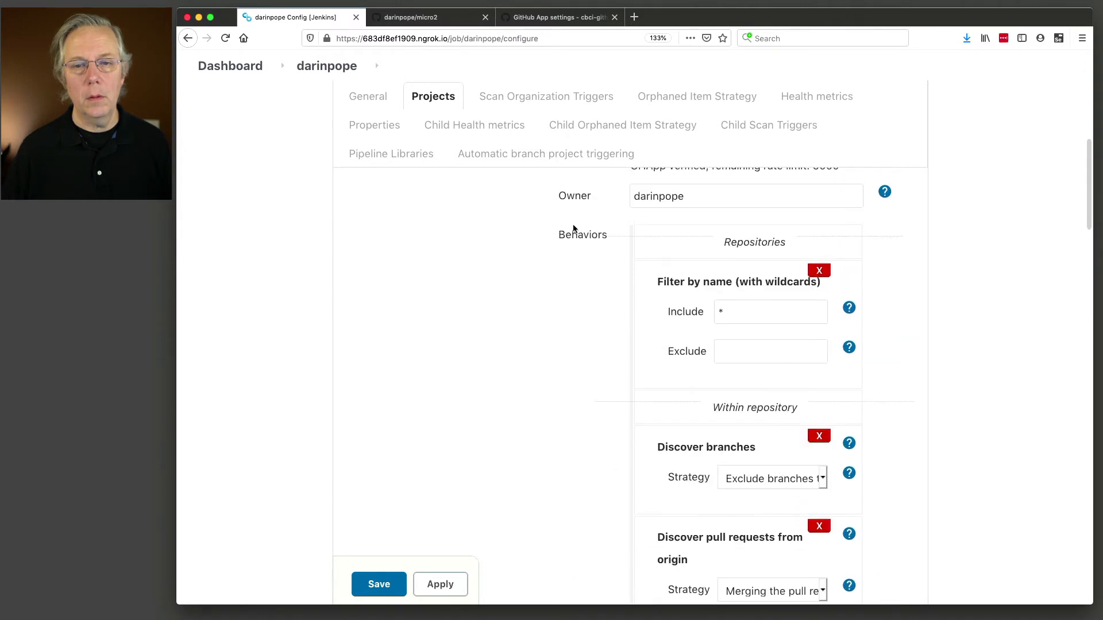
- Set the repository name filter to include micro* and save the GitHub Organization project's configuration
scroll(574, 228, up, 2)
double_click(739, 386)
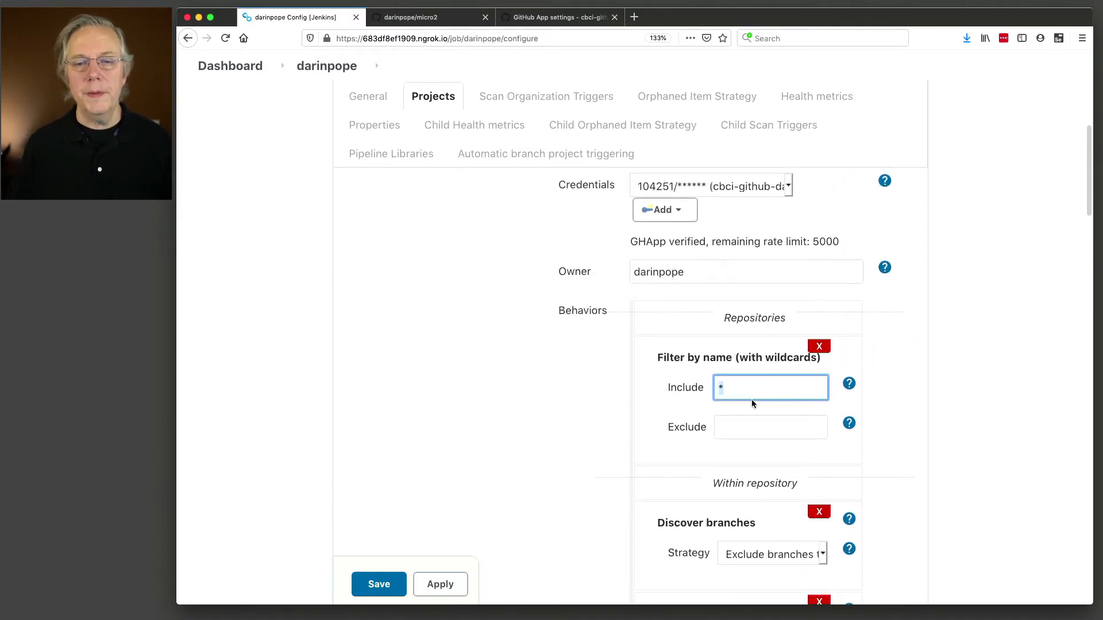
text(mciro)
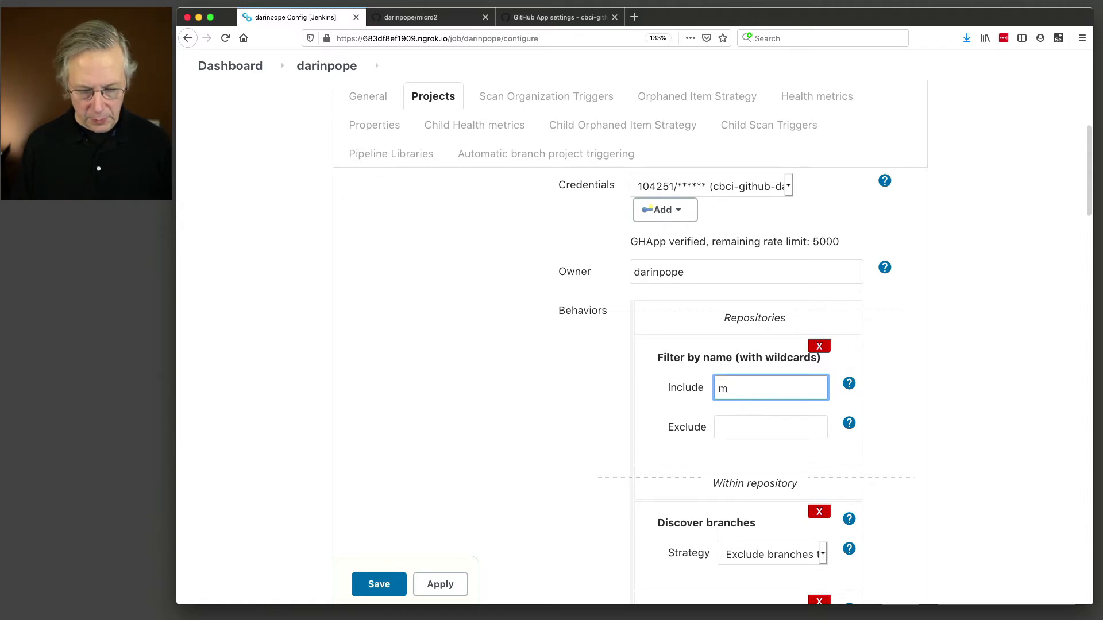
key(BackSpace)
key(BackSpace)
key(BackSpace)
key(BackSpace)
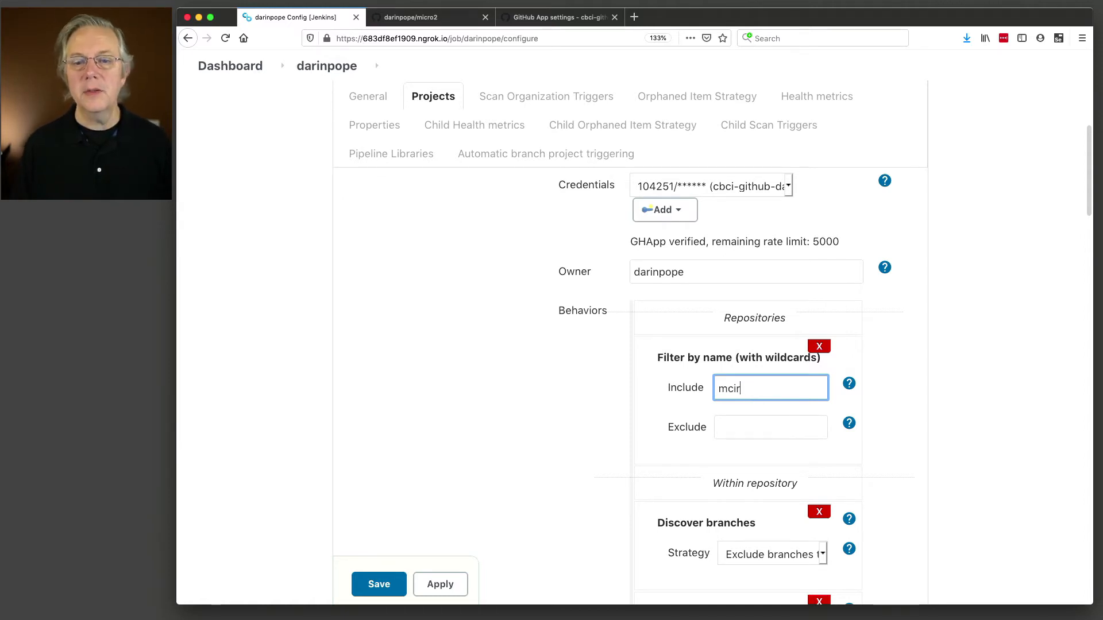
text(ro*)
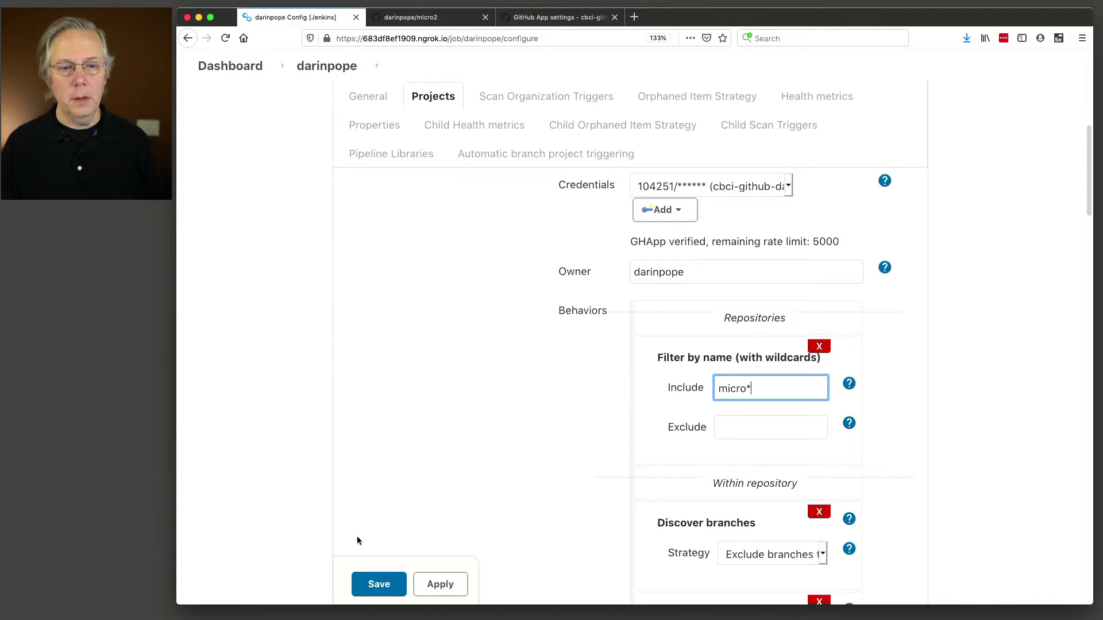
click(385, 591)
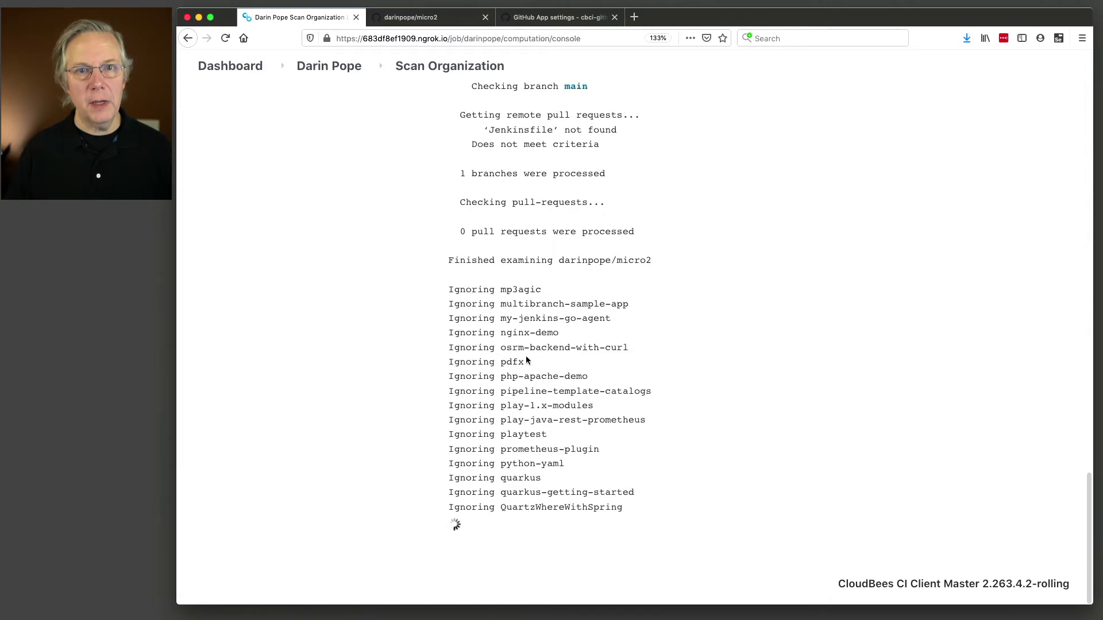
- Examine the organization scan log for how the micro1 and micro2 repositories were evaluated
scroll(525, 356, up, 10)
scroll(525, 356, down, 3)
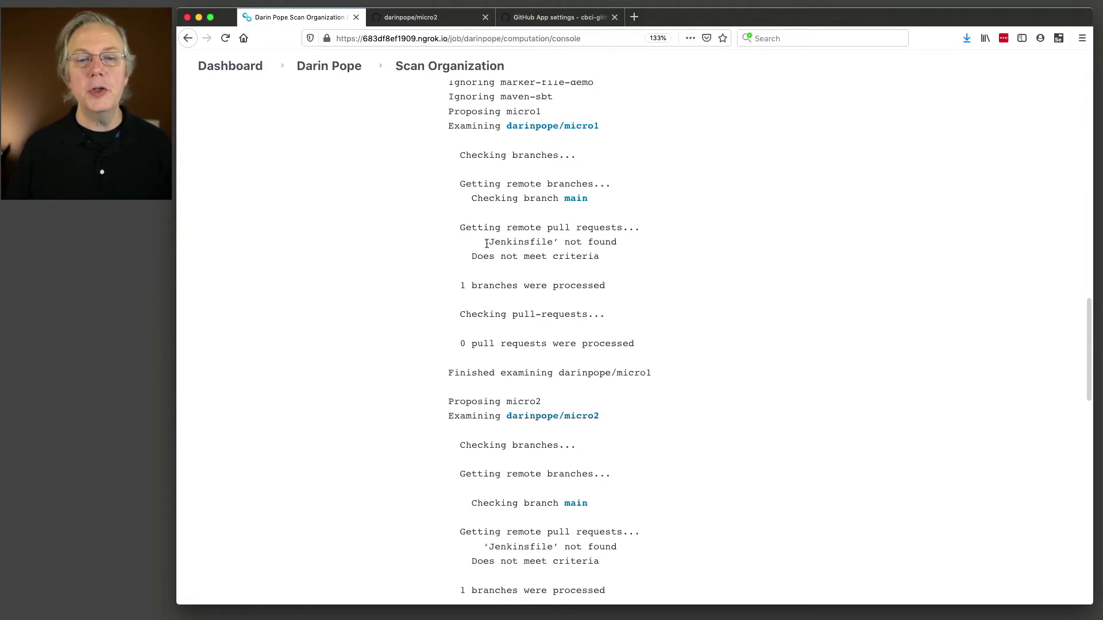
drag(487, 242, 622, 241)
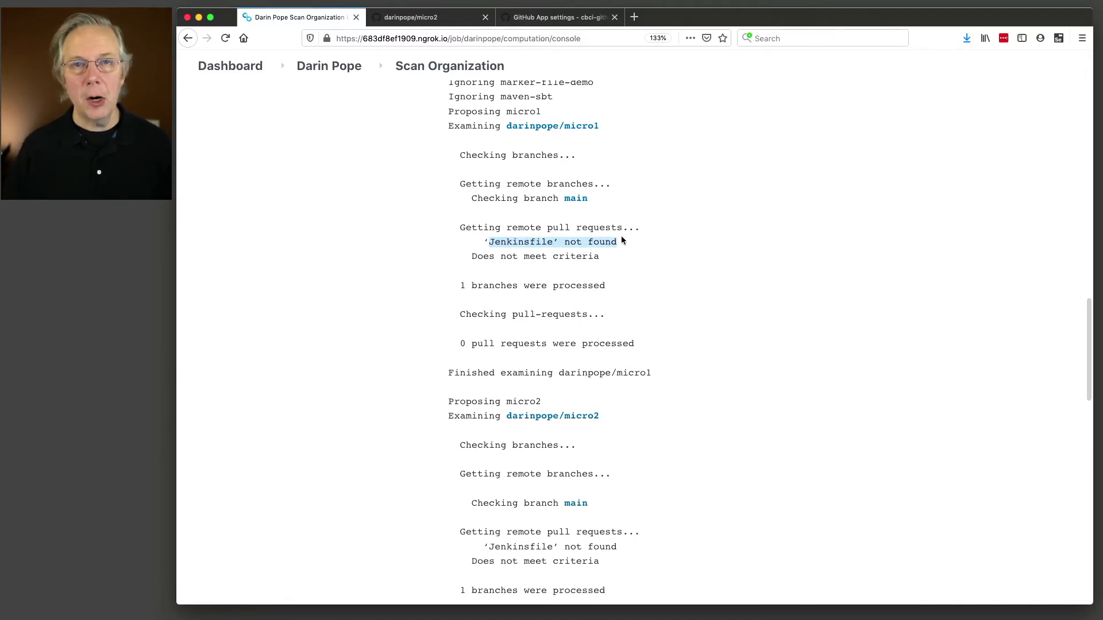
scroll(621, 240, down, 6)
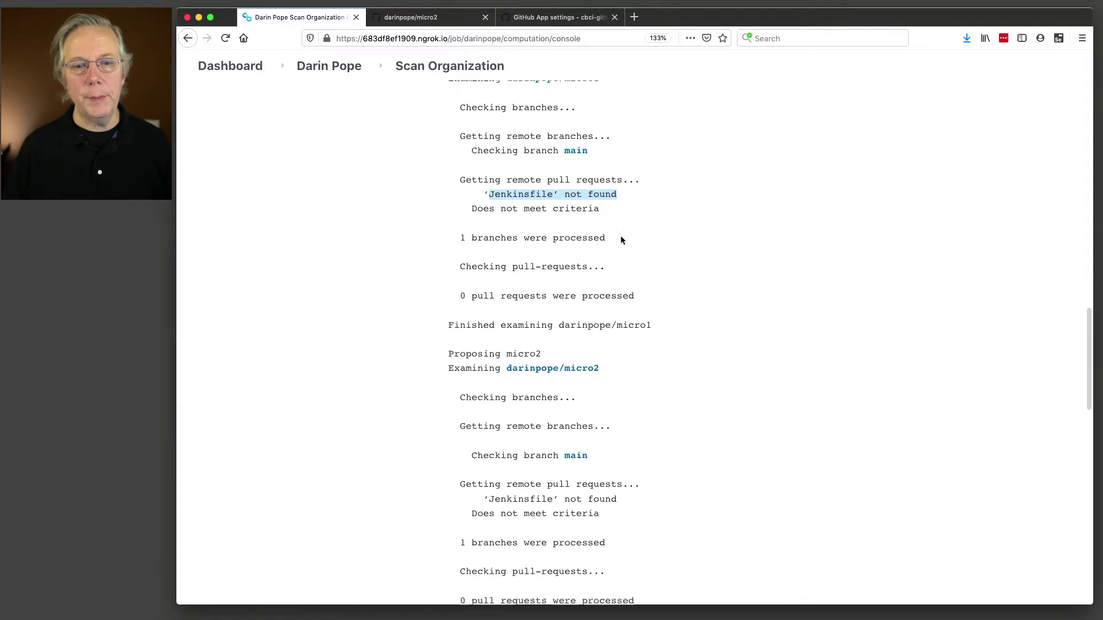
scroll(618, 240, up, 4)
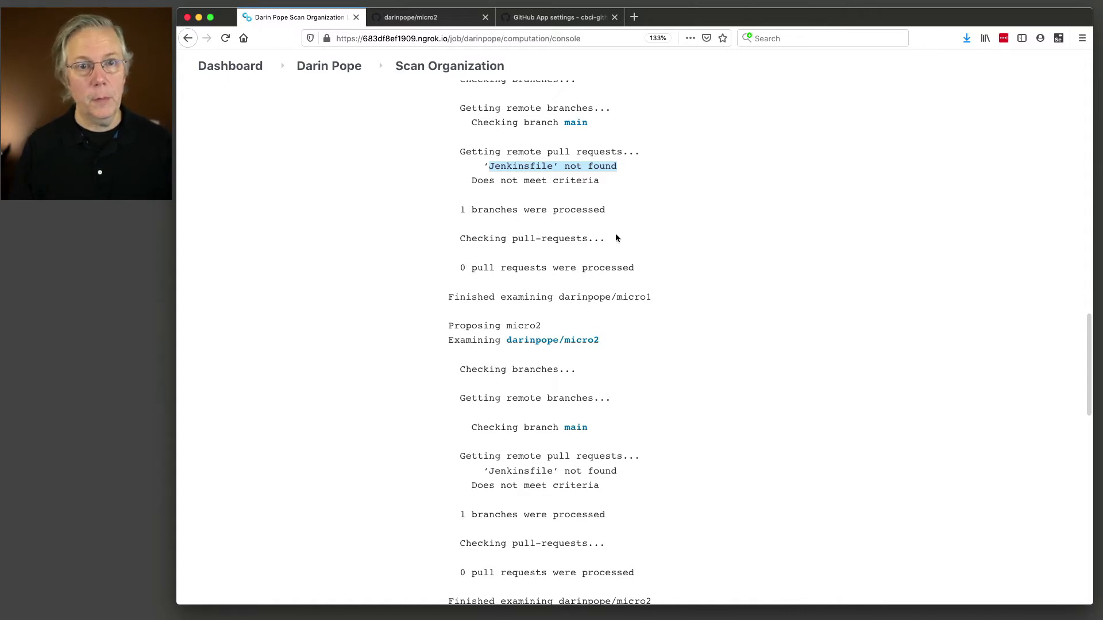
- Open the organization folder's status page and compare its display name with its folder name
click(329, 66)
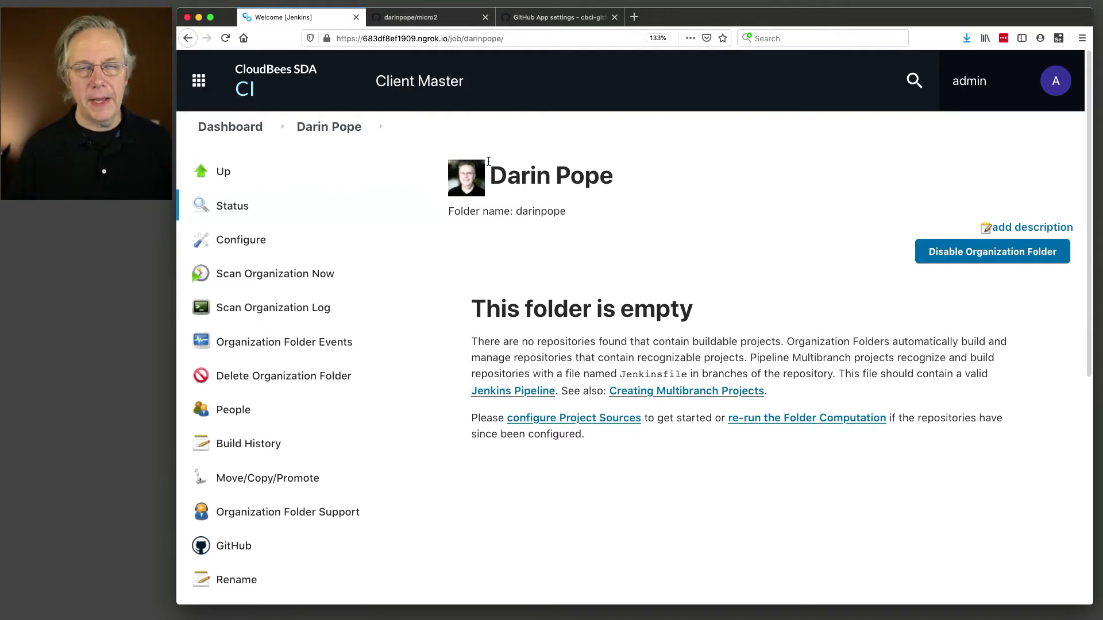
drag(490, 174, 612, 177)
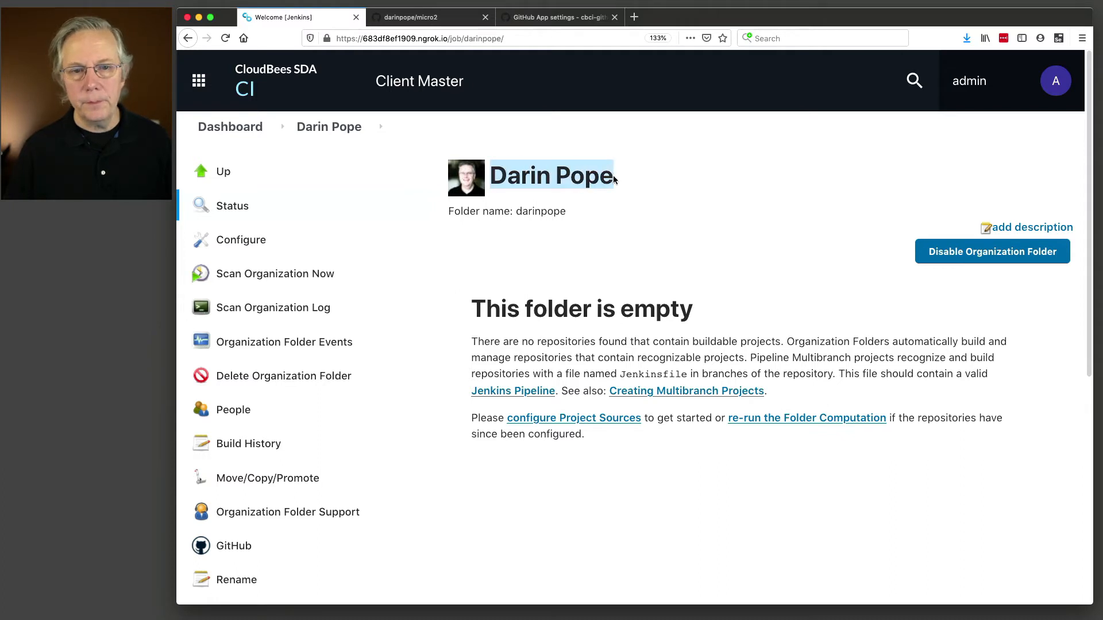
drag(567, 212, 517, 214)
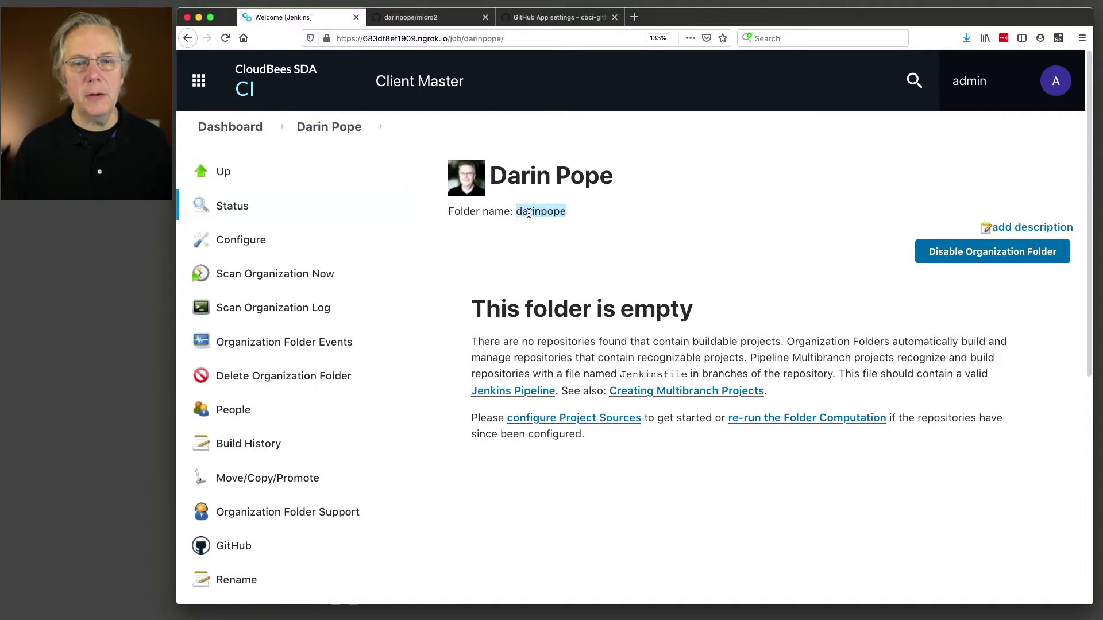
click(525, 213)
drag(520, 213, 565, 213)
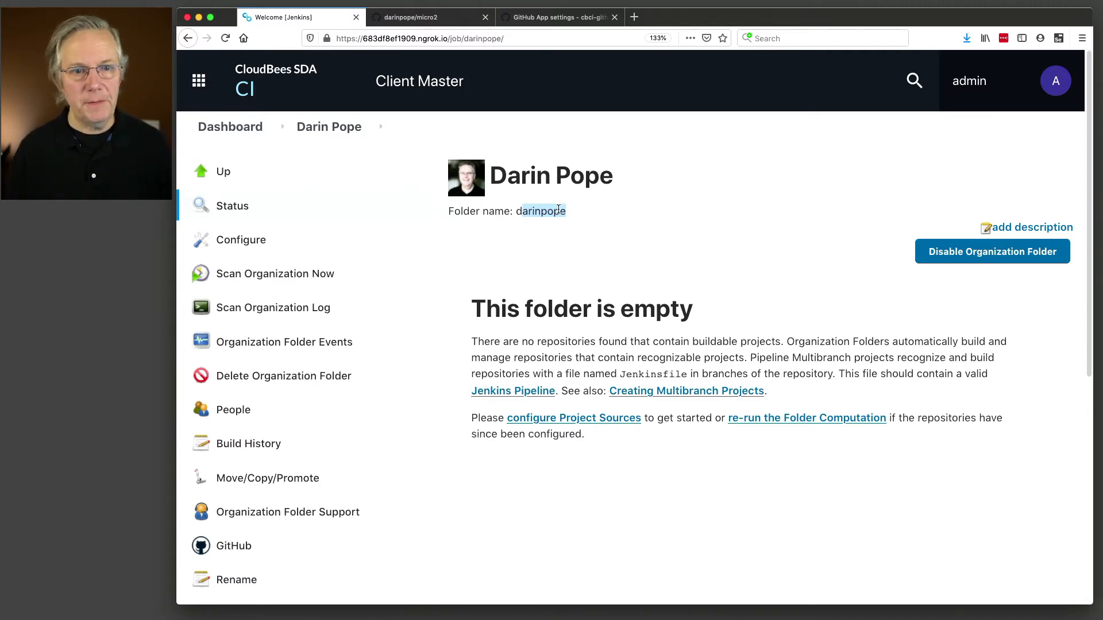
- Check the Pipeline Jenkinsfile recognizer's script path in the organization folder's configuration, and return to the folder page
click(253, 242)
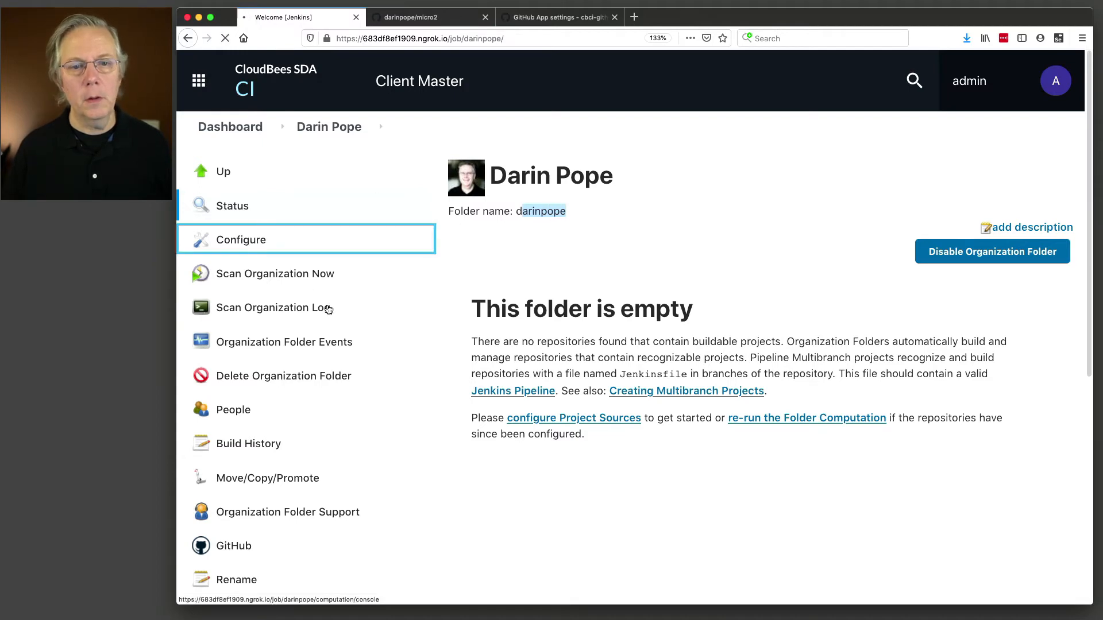
scroll(445, 347, down, 3)
scroll(445, 349, down, 10)
scroll(445, 349, down, 5)
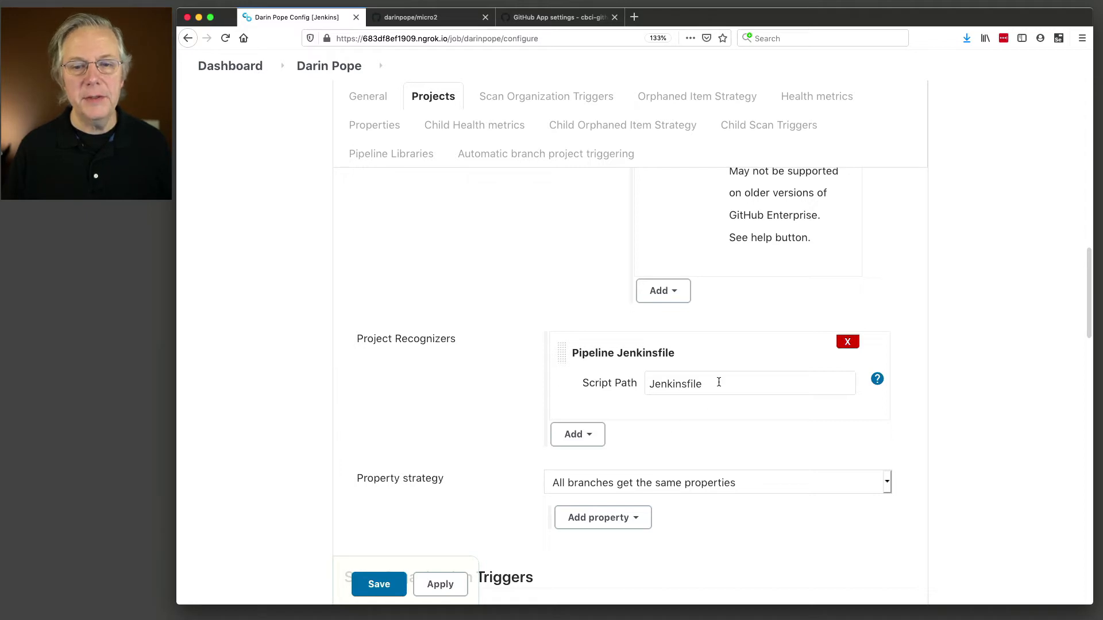
drag(718, 382, 643, 381)
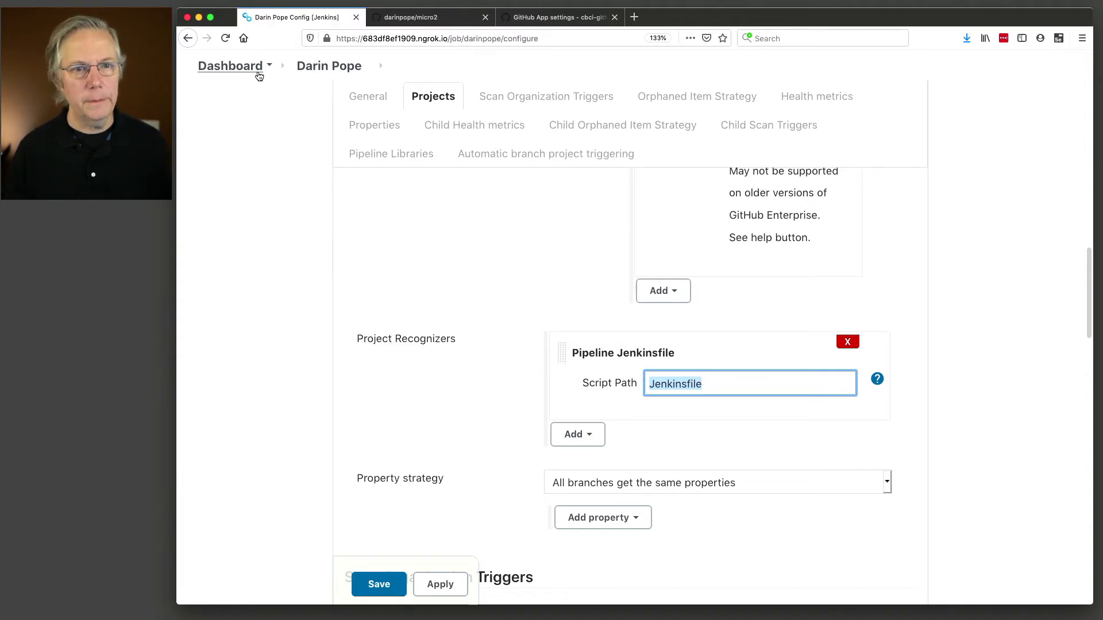
click(314, 68)
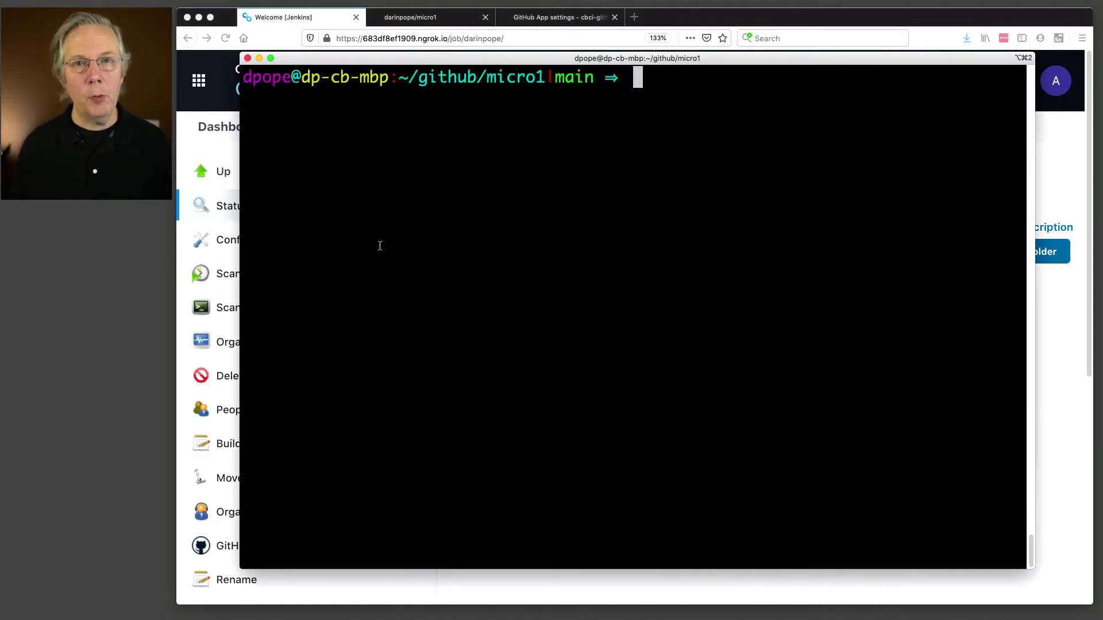
- Open a new file named Jenkinsfile with vi in the terminal, inside the local micro1 repository
text(vi J)
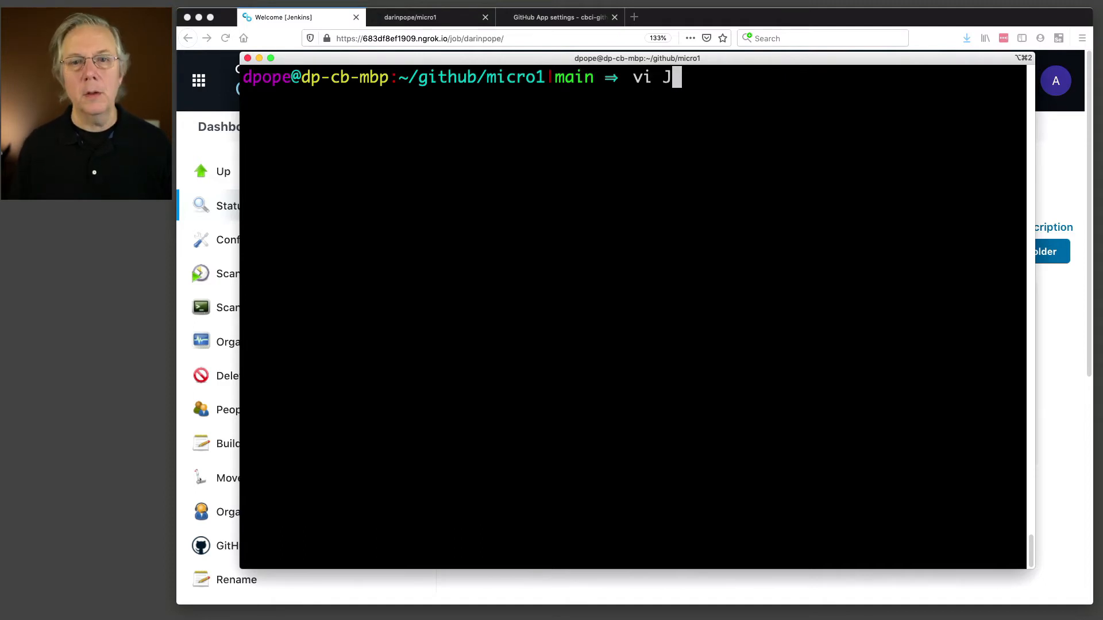
text(enkinfile)
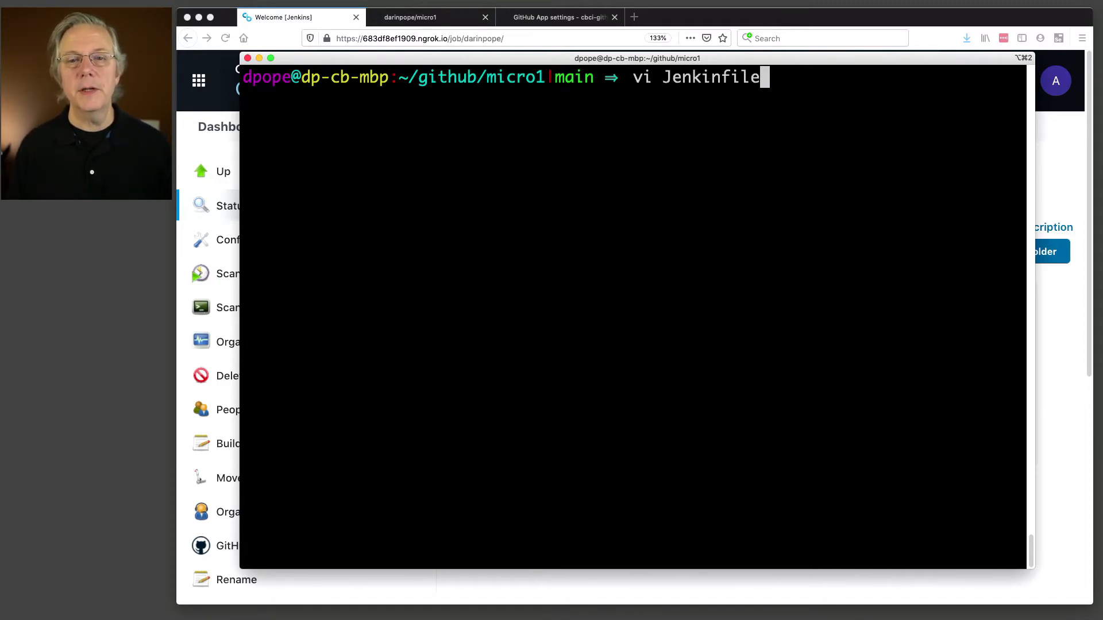
key(BackSpace)
key(BackSpace)
key(BackSpace)
key(BackSpace)
text(sfile)
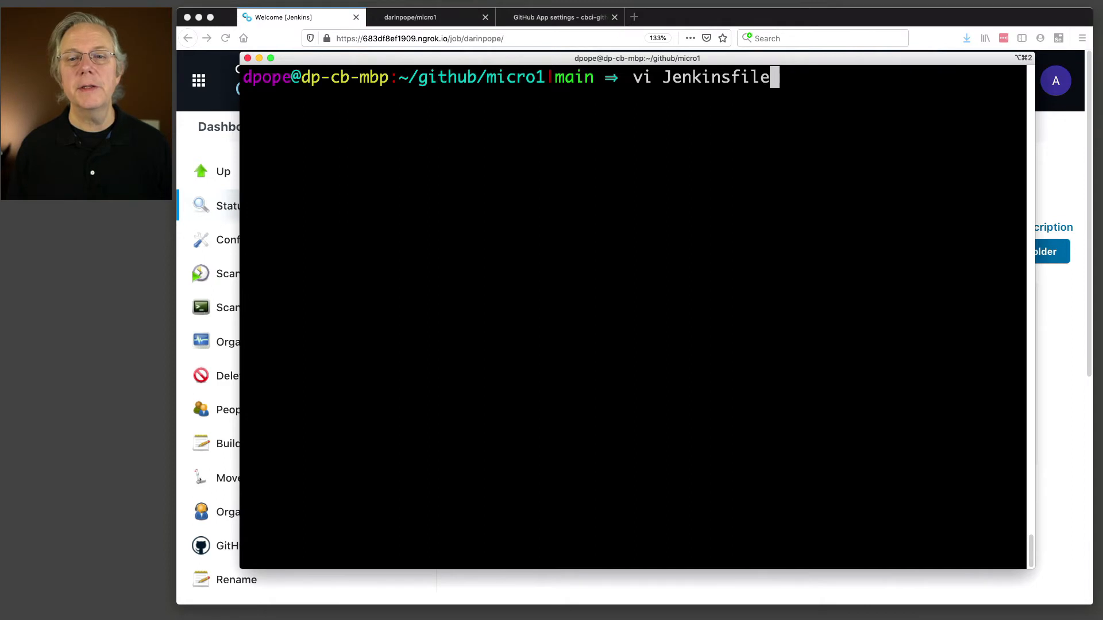
key(Return)
- Write a declarative pipeline with agent label "linux" and a 'Hello' stage that echoes "hello from Jenkinsfile", and save the file
key(i)
text(pipeline {   agent {label "linux"}   stages {     stage('Hello') {       steps {         echo "hello from Jenkinsfile"       }     }   } })
key(Escape)
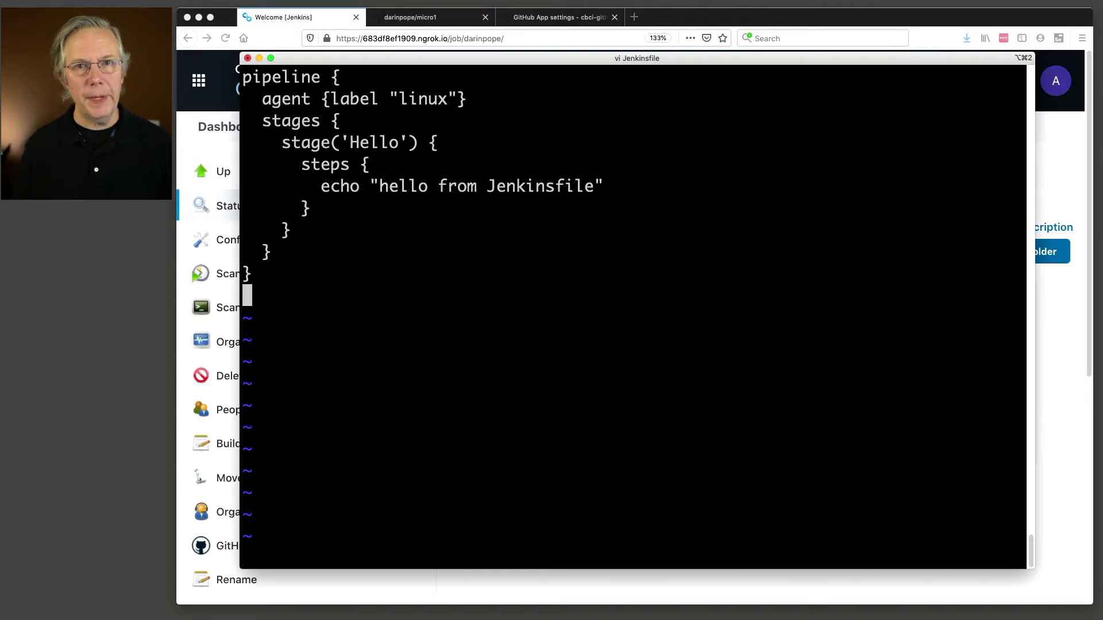
text(:wq)
key(Return)
- Stage the Jenkinsfile, commit it with the message "added Jenkinsfile", and push the commit to GitHub
text(git add Jenkinsfile)
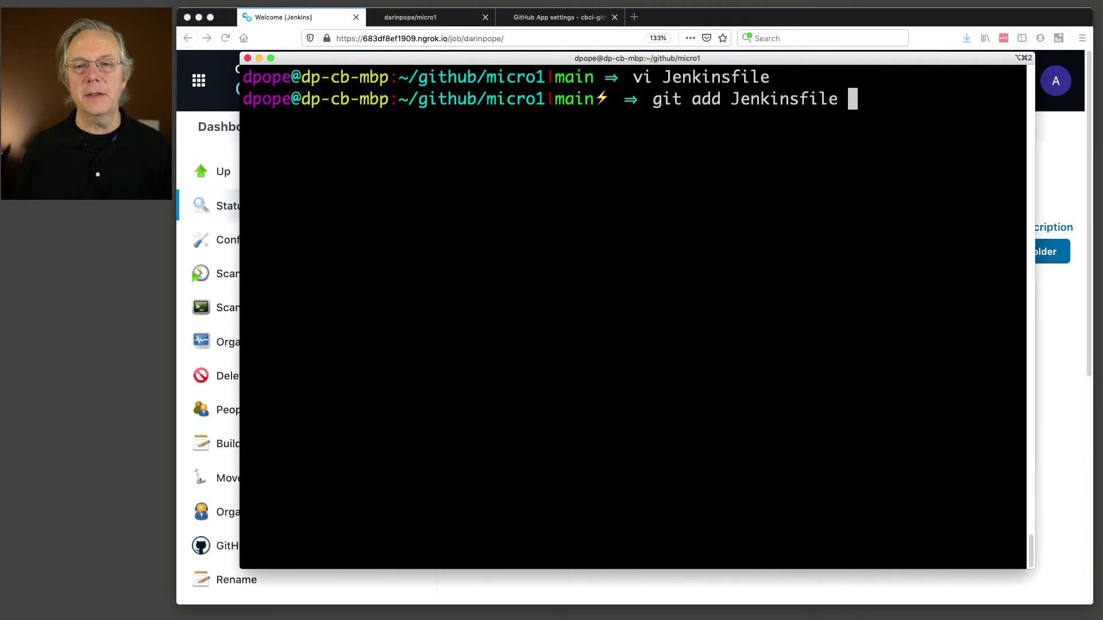
key(Return)
text(git commit -m "added Jenkinsfile")
key(Return)
text(git push)
key(Return)
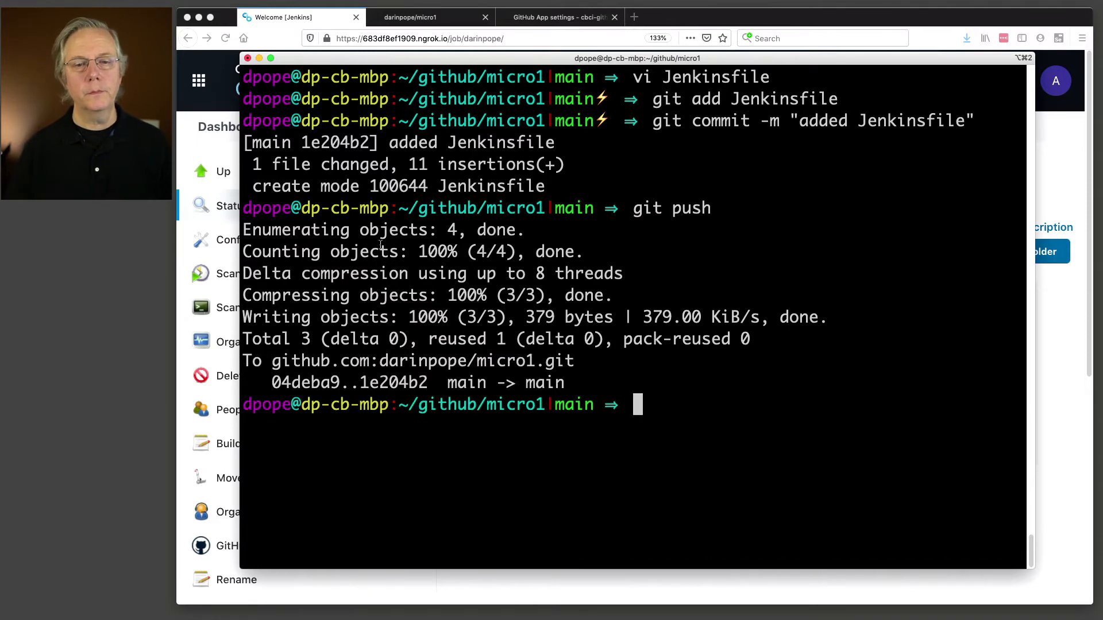
- Return to the browser, reload the organization folder until micro1 is listed, and open that repository's main branch job
click(1082, 369)
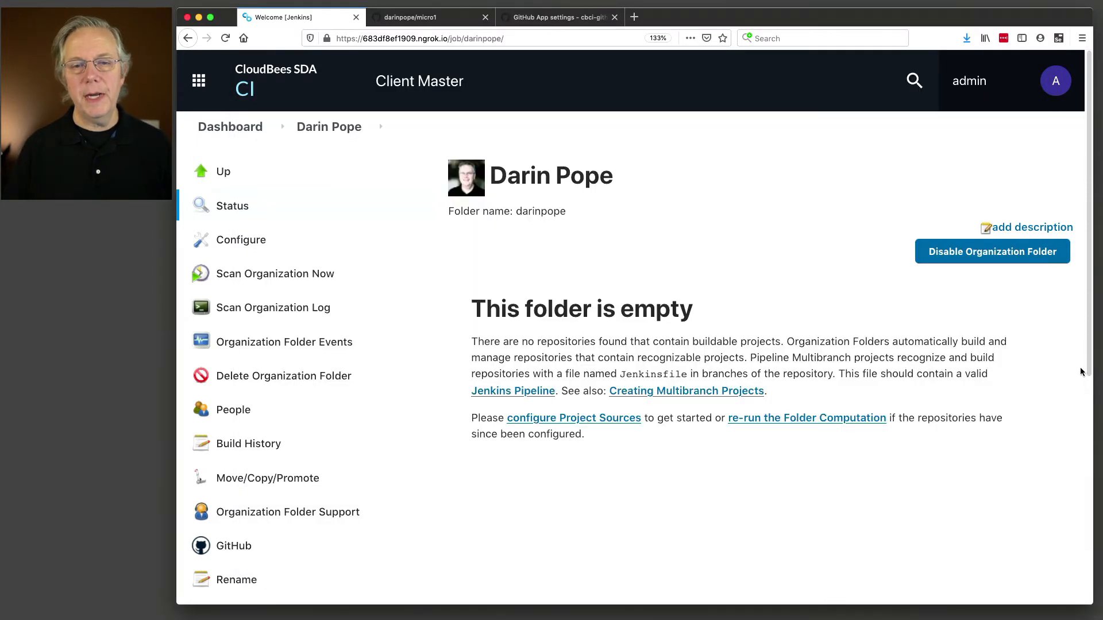
click(328, 131)
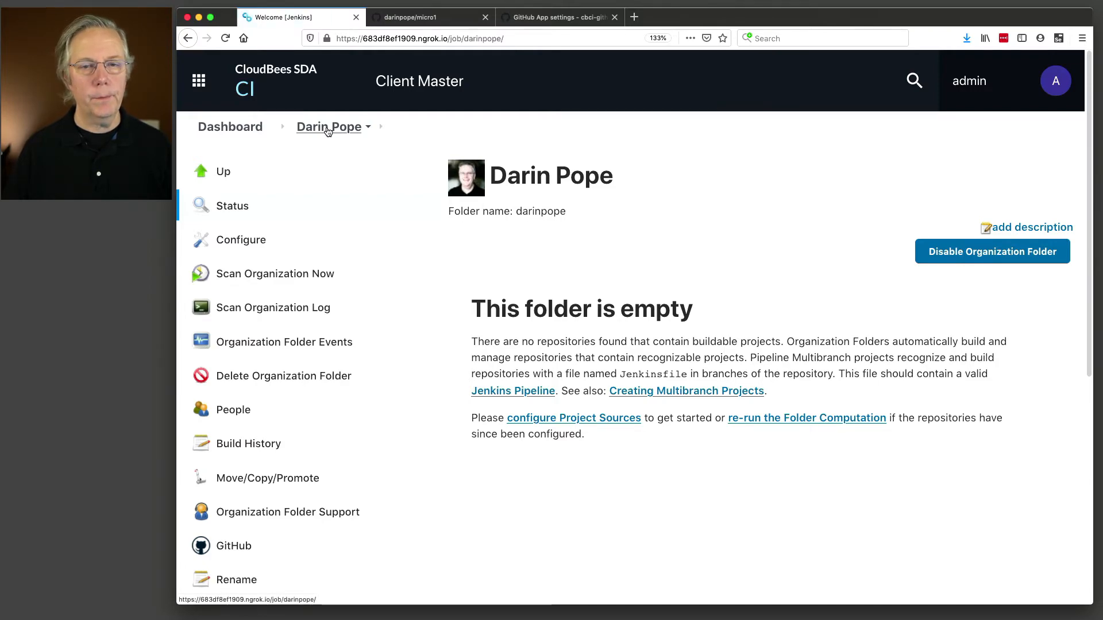
click(328, 132)
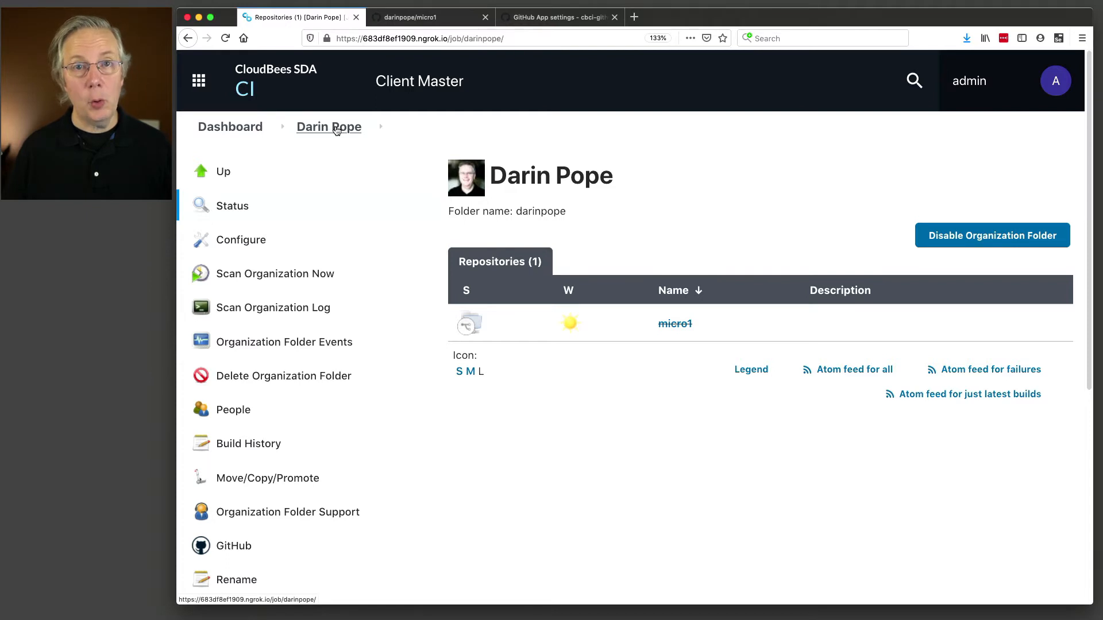
click(336, 129)
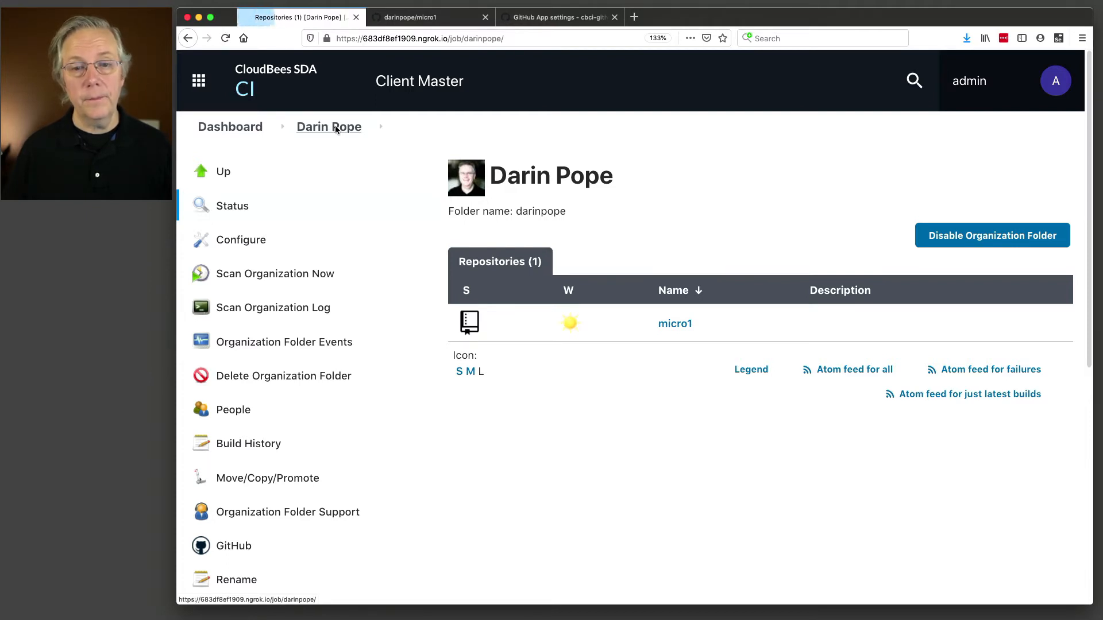
click(677, 325)
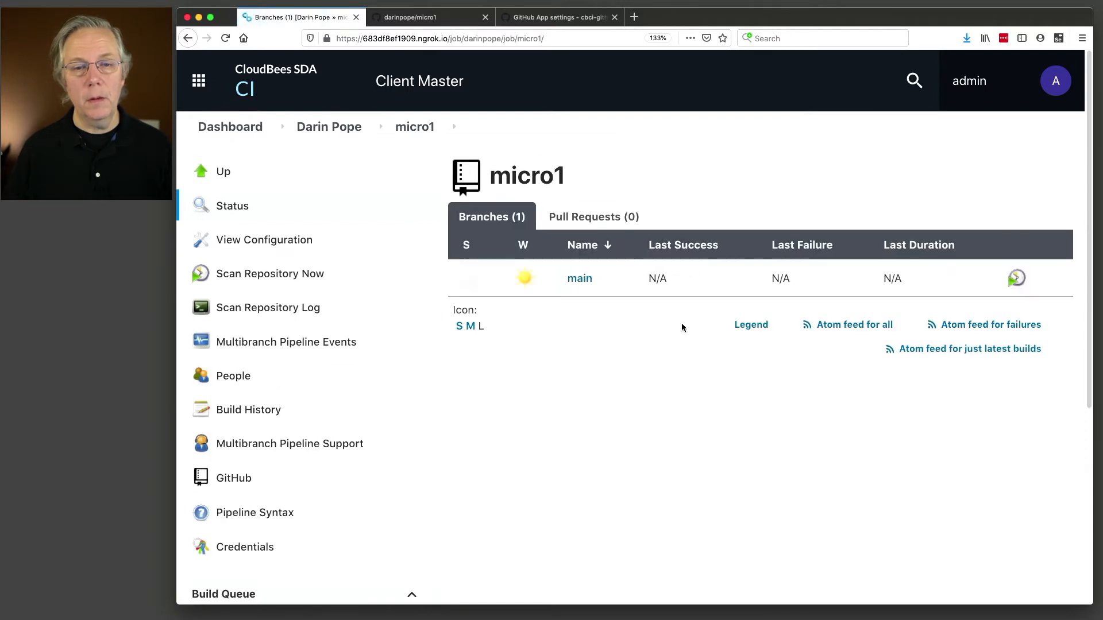
click(580, 279)
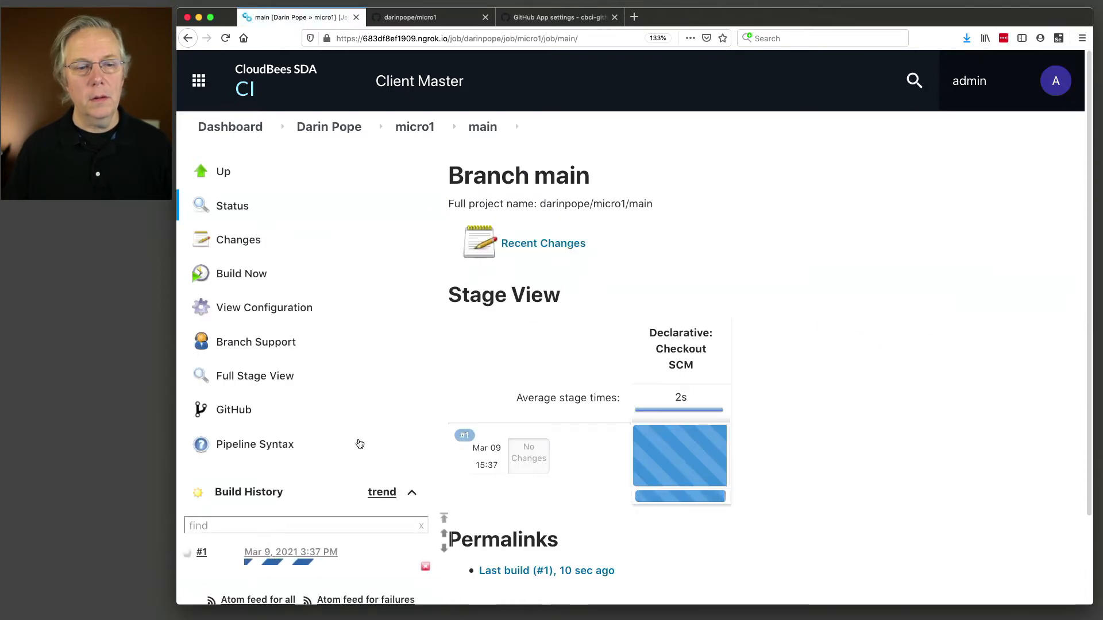
- Check the console output of the main branch's build #1 for the echoed greeting, and return to the organization folder
click(255, 562)
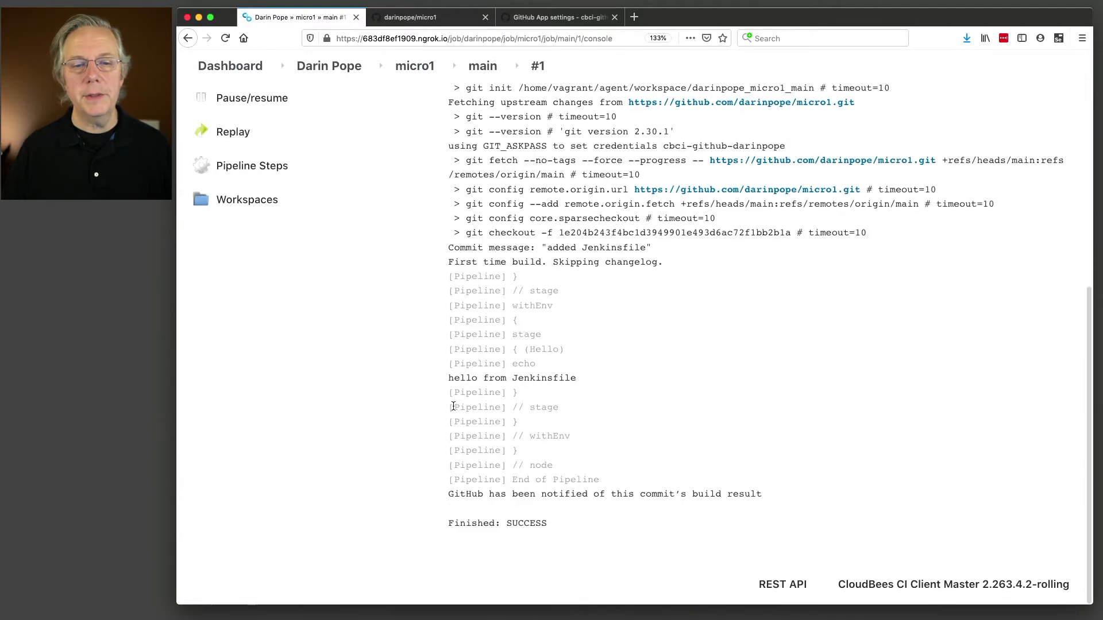
drag(450, 379, 595, 381)
scroll(640, 436, up, 10)
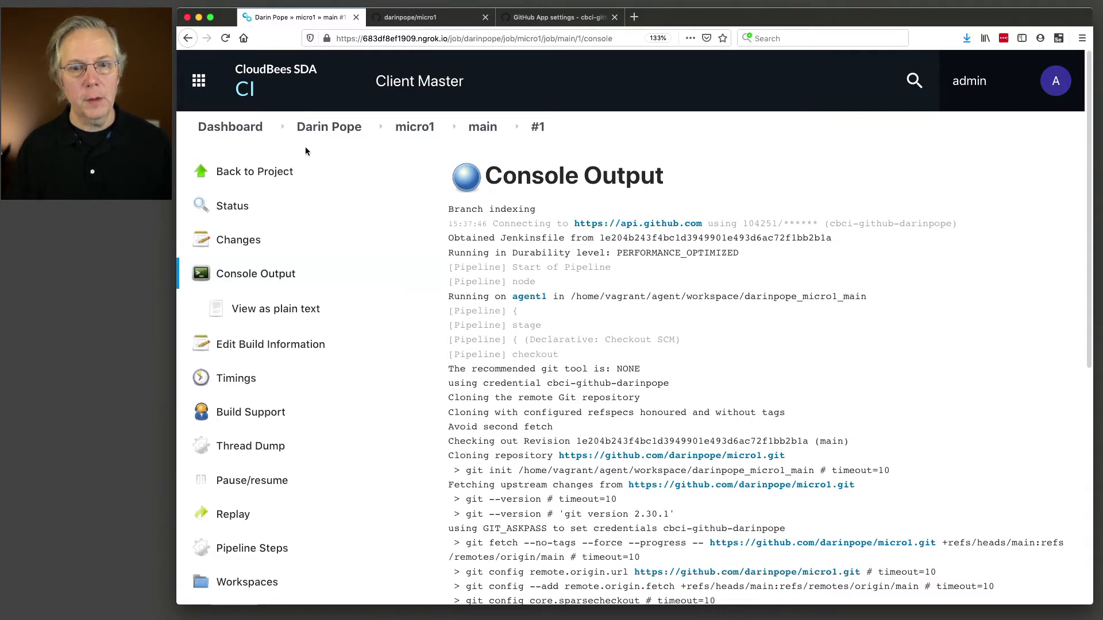
click(482, 127)
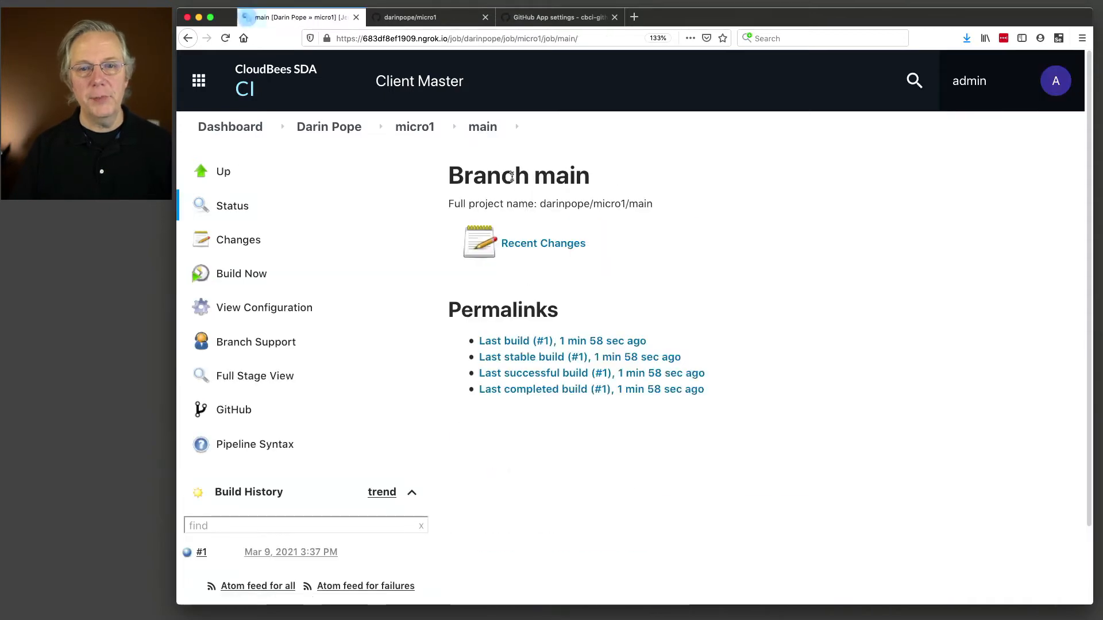
click(406, 127)
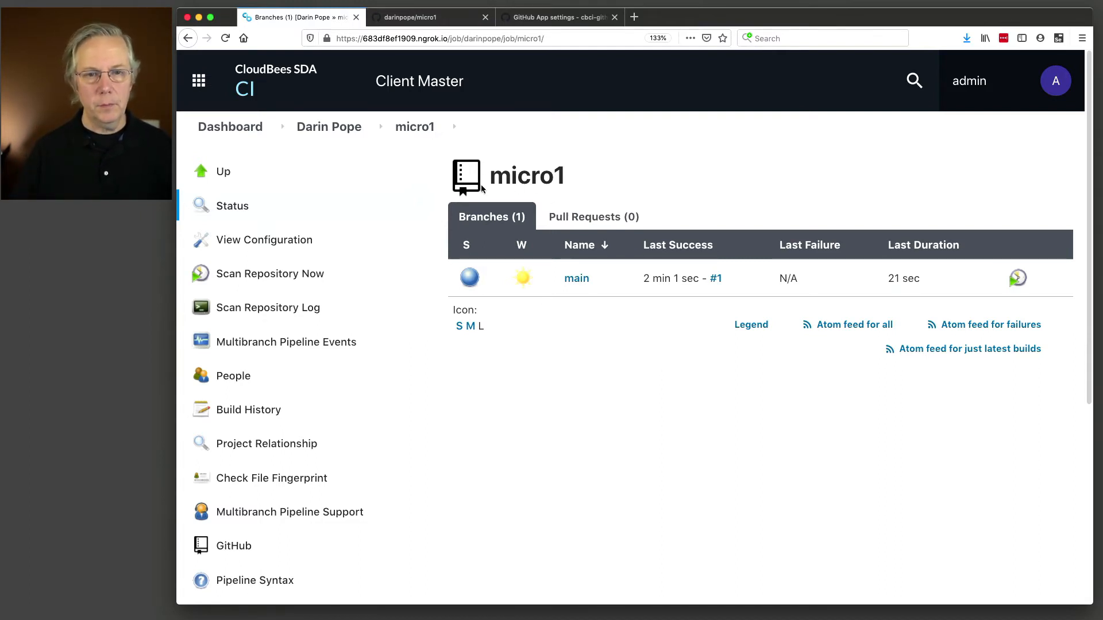
click(351, 128)
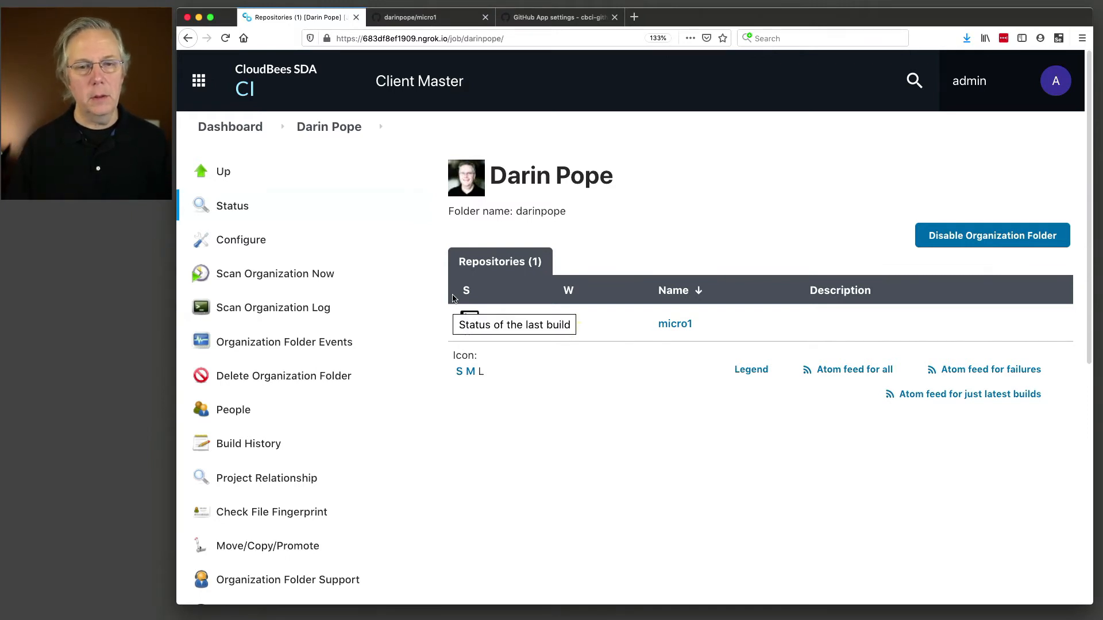
- Switch to the terminal and pull the latest changes into the local micro1 repository with git pull
key(super+Tab)
text(git chec)
key(BackSpace)
key(BackSpace)
key(BackSpace)
key(BackSpace)
text(pull)
key(Return)
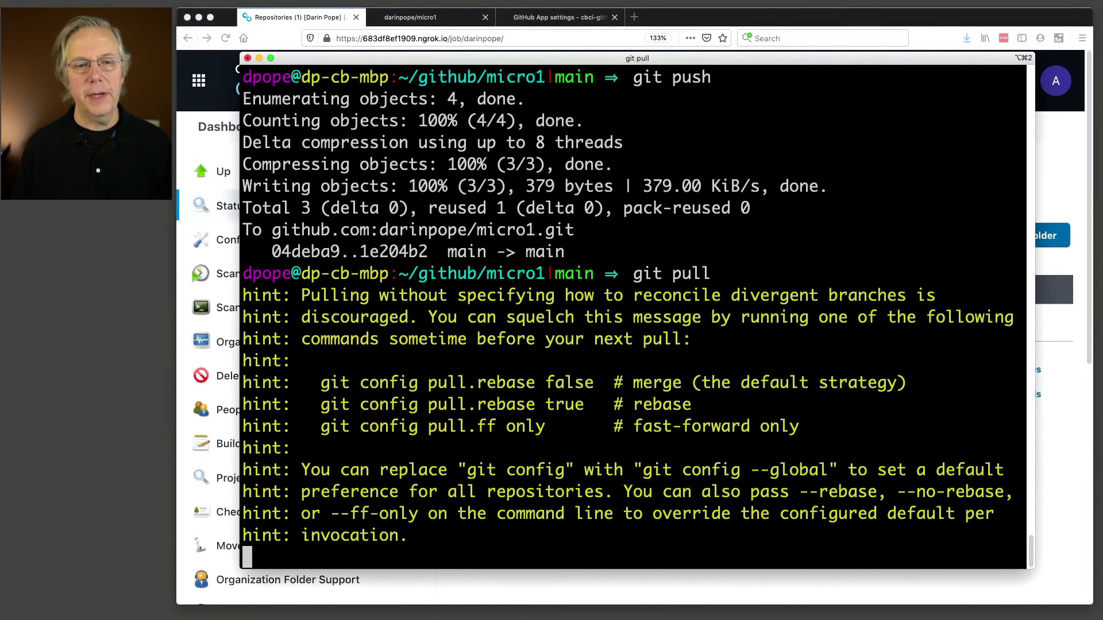
- Set the repository's pull.rebase option to false with git config, and pull again
drag(321, 365, 593, 361)
text(git config pull.rebase false)
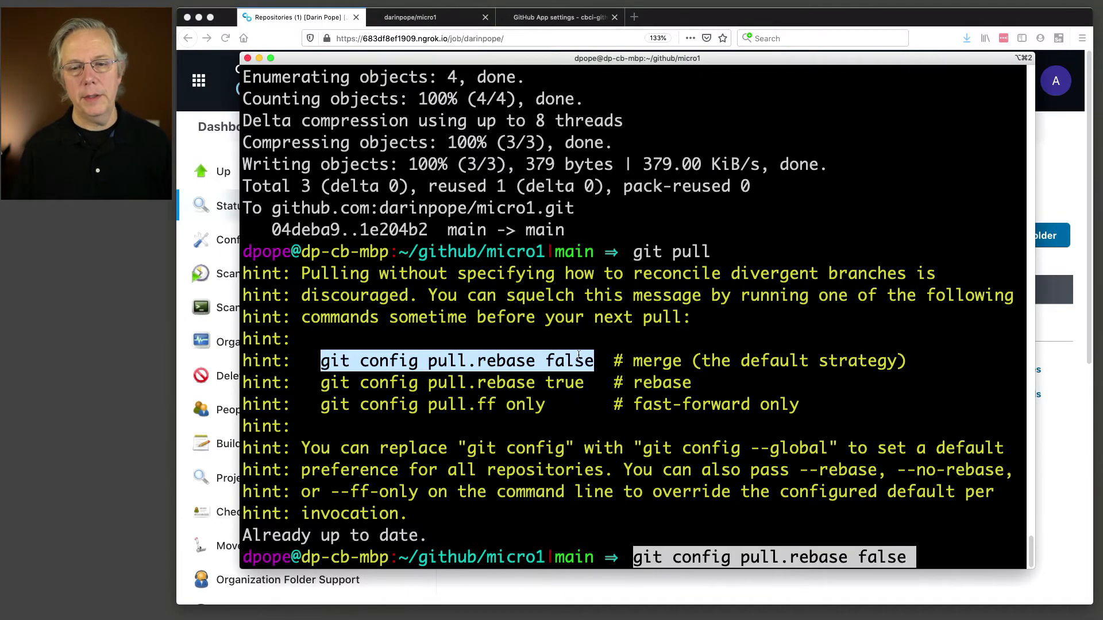
key(Return)
text(git pull)
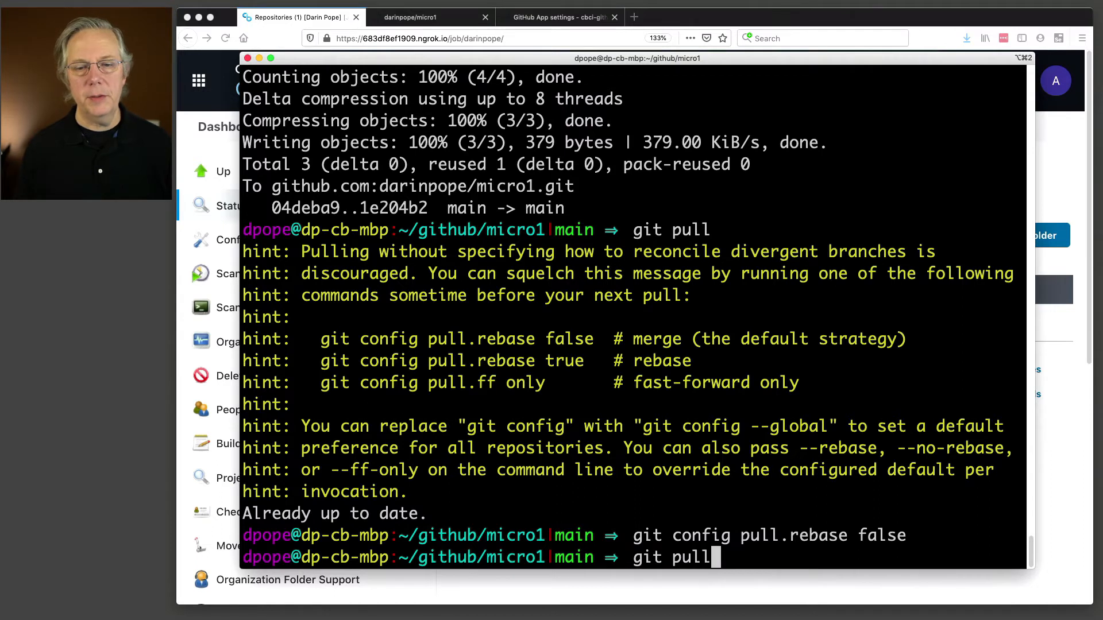
key(Return)
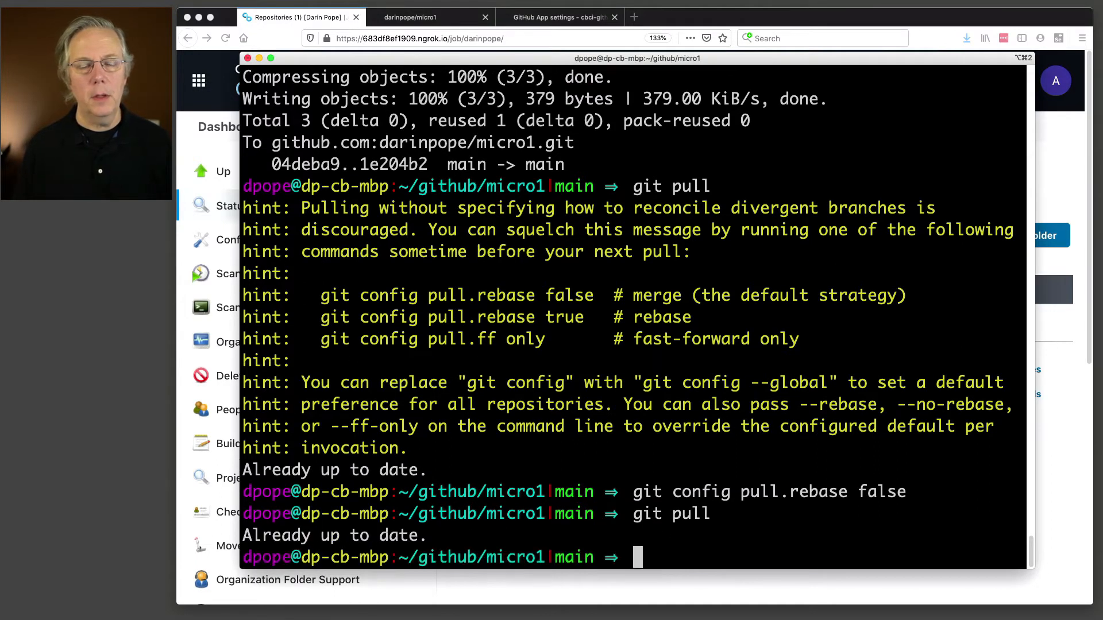
- Create a new git branch named fix-123 and switch to it
text(git checkout)
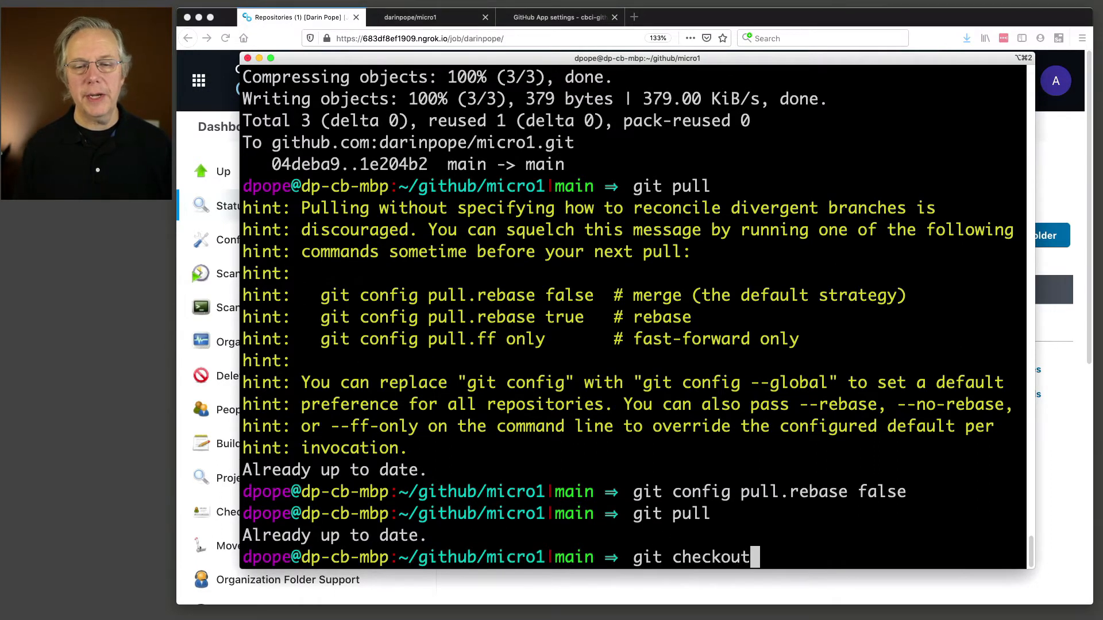
text( -b fix-123)
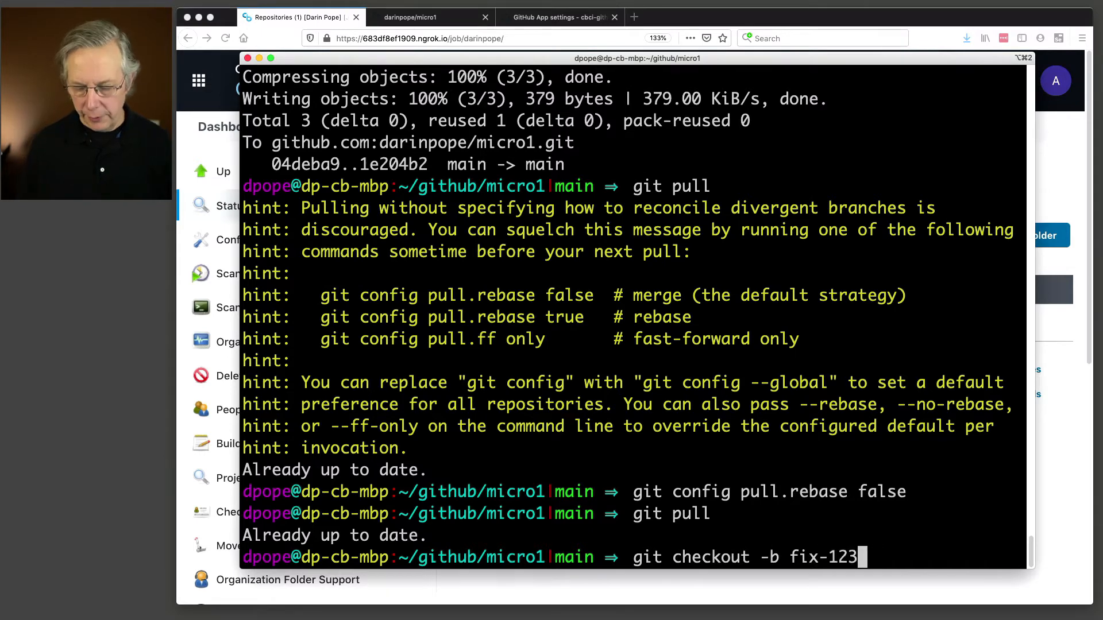
key(Return)
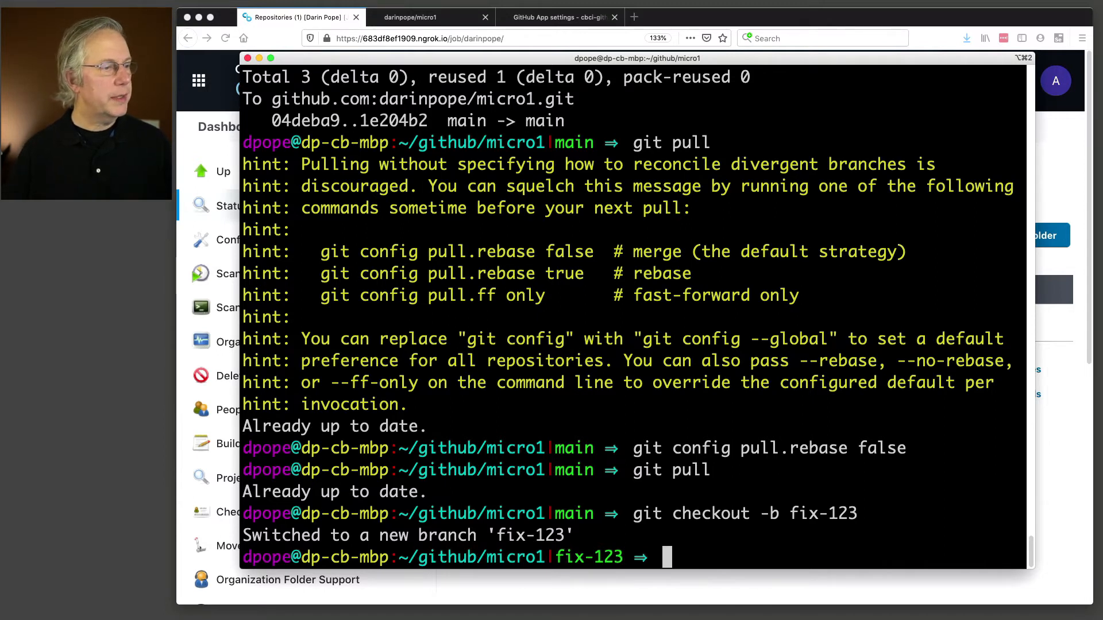
- Push the fix-123 branch to origin with upstream tracking, and clear the terminal
key(super+Tab)
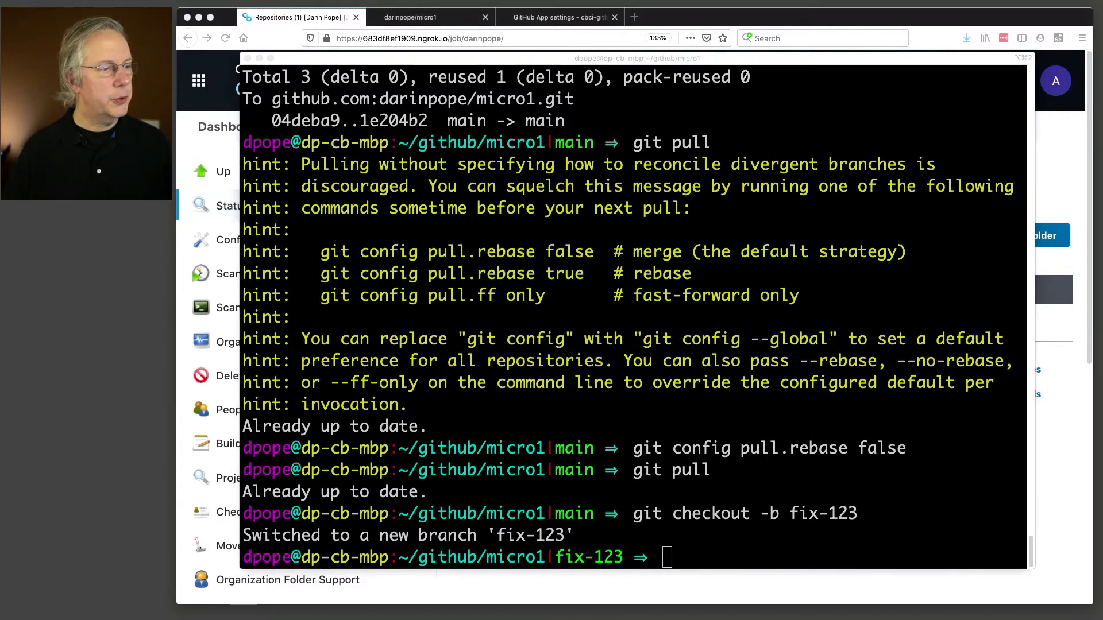
click(670, 394)
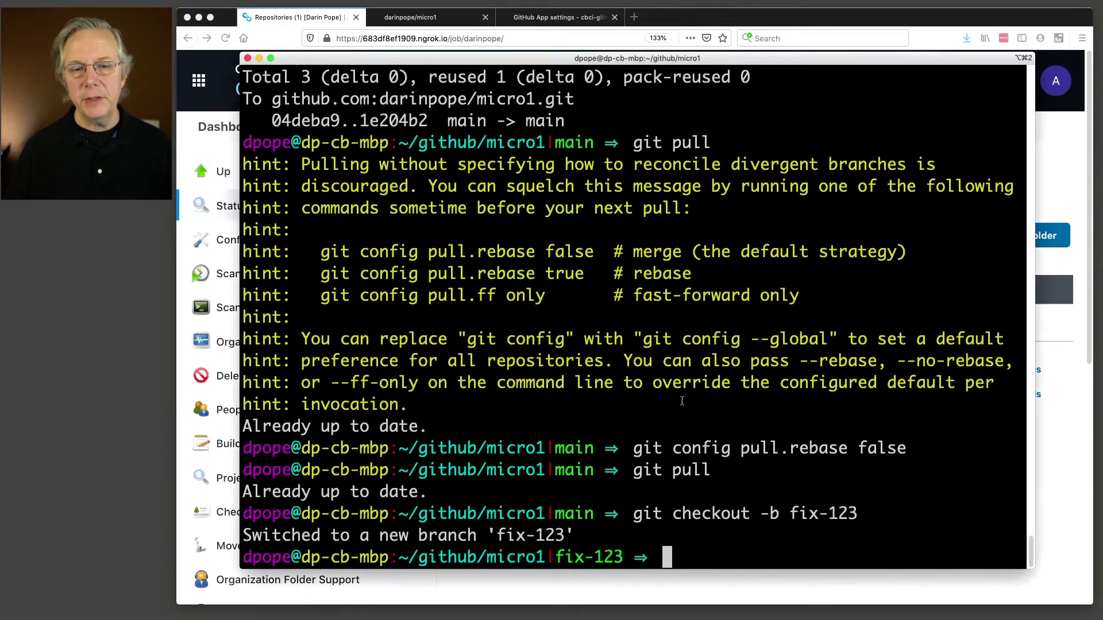
text(git push --set-upstream origin fix-123)
key(Return)
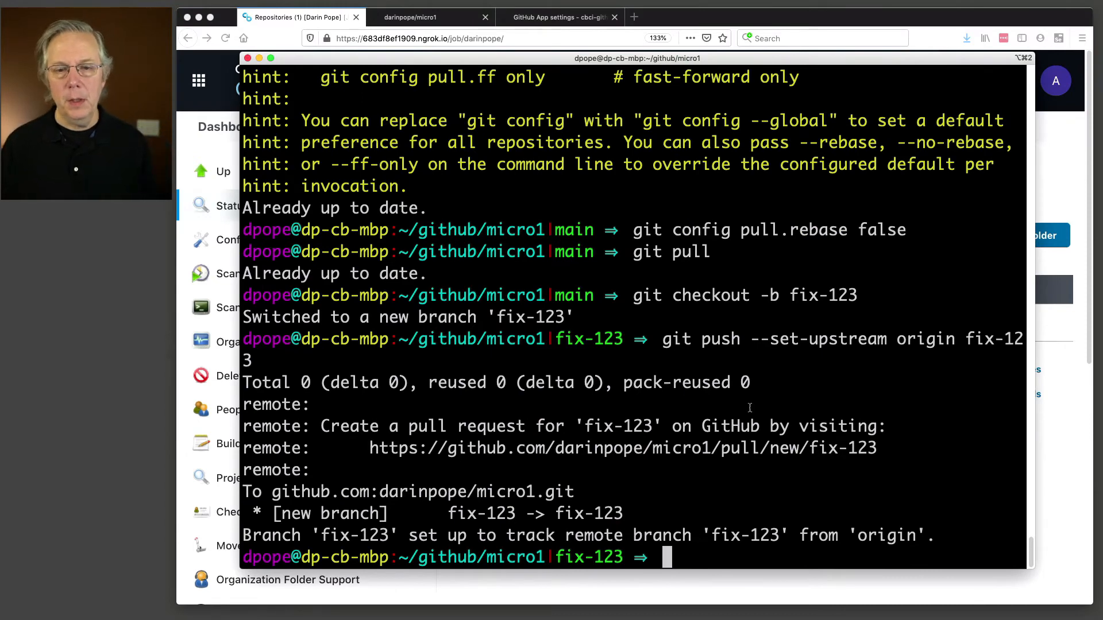
text(clear)
key(Return)
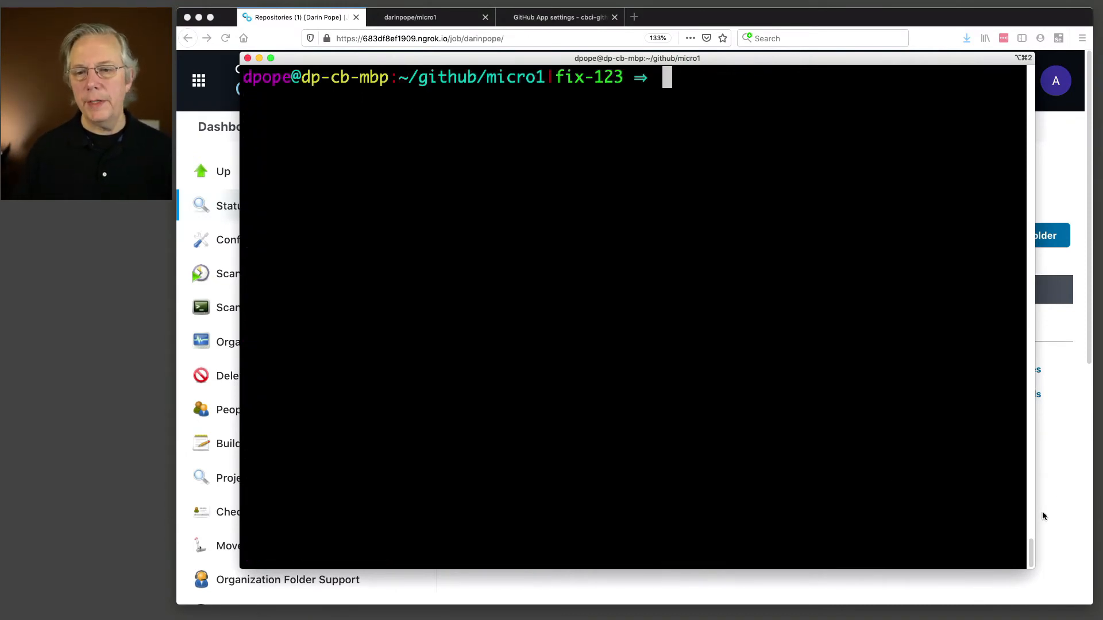
- In the browser, open micro1's fix-123 branch job, check the console output of build #1, and return to the micro1 page
click(1042, 513)
click(676, 324)
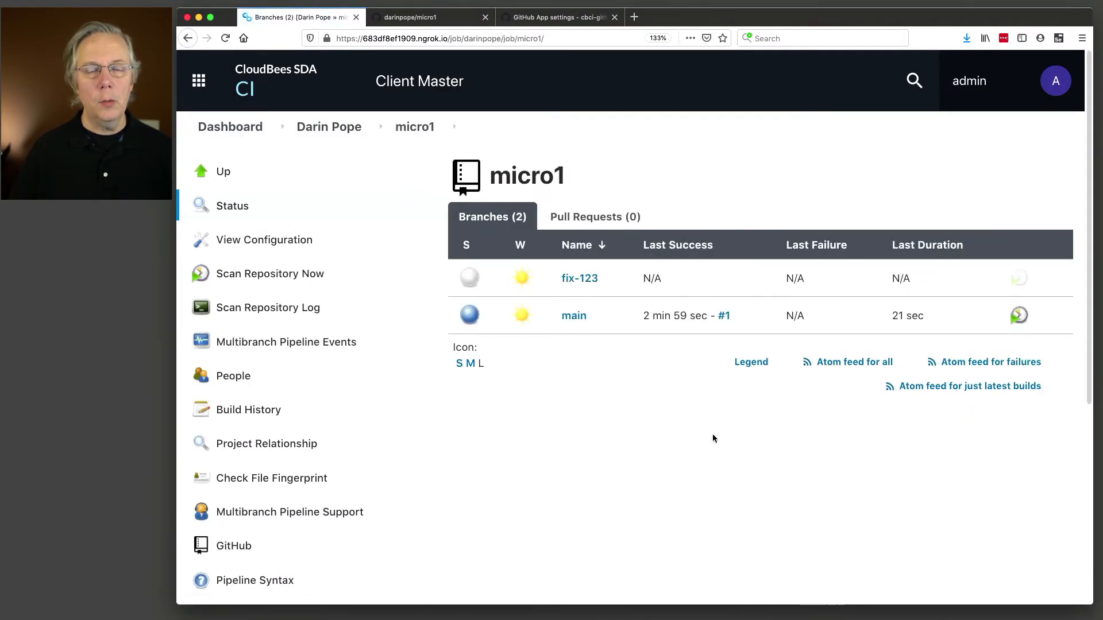
click(579, 279)
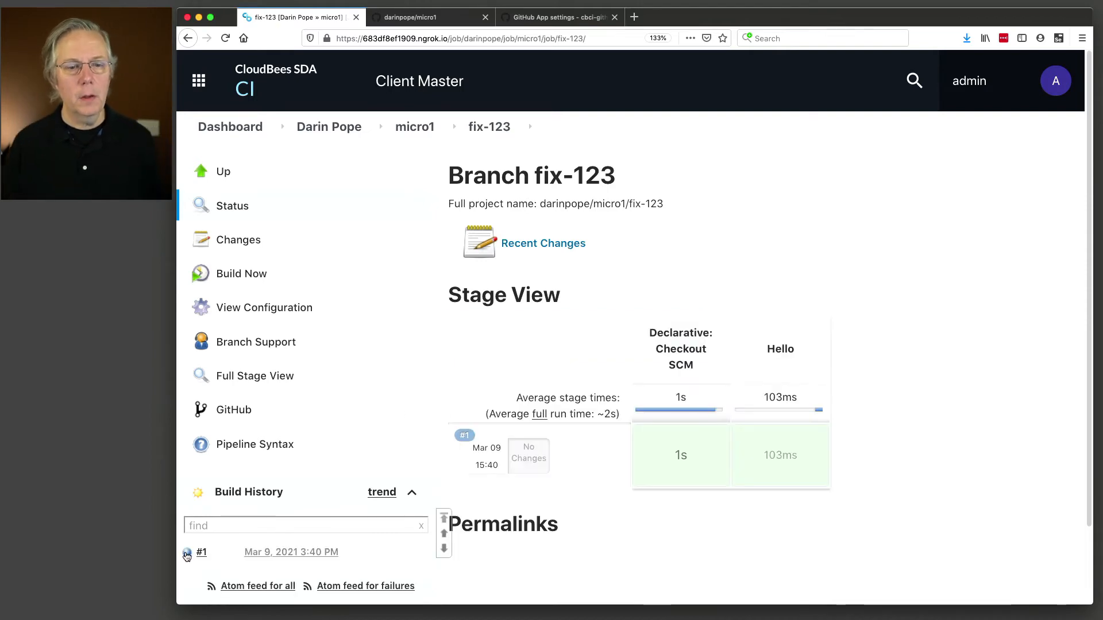
click(188, 553)
scroll(639, 453, down, 8)
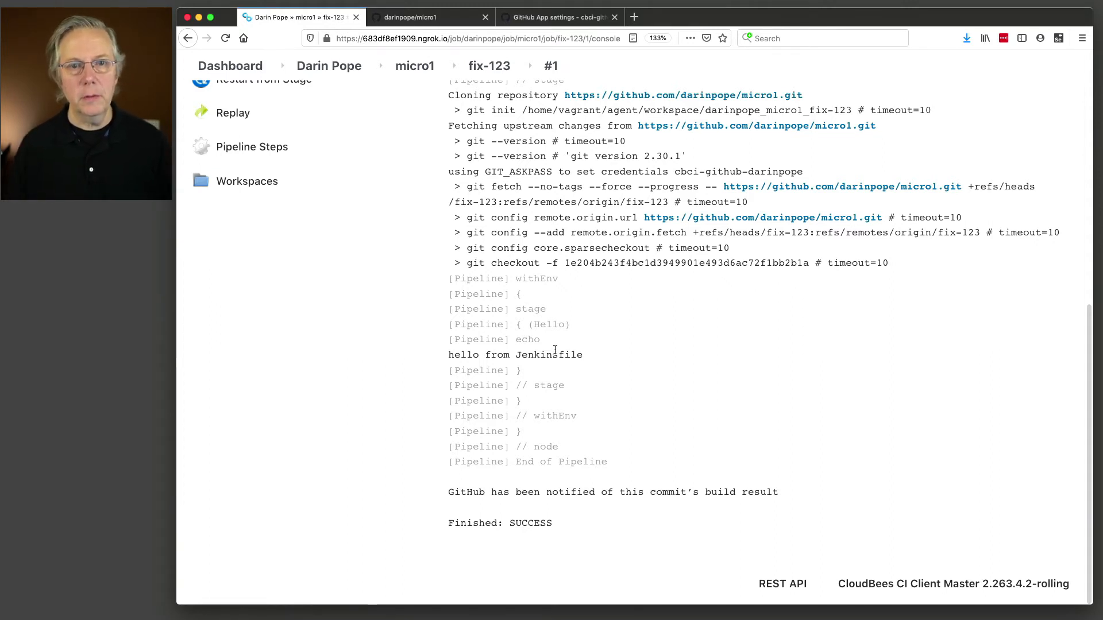
click(410, 72)
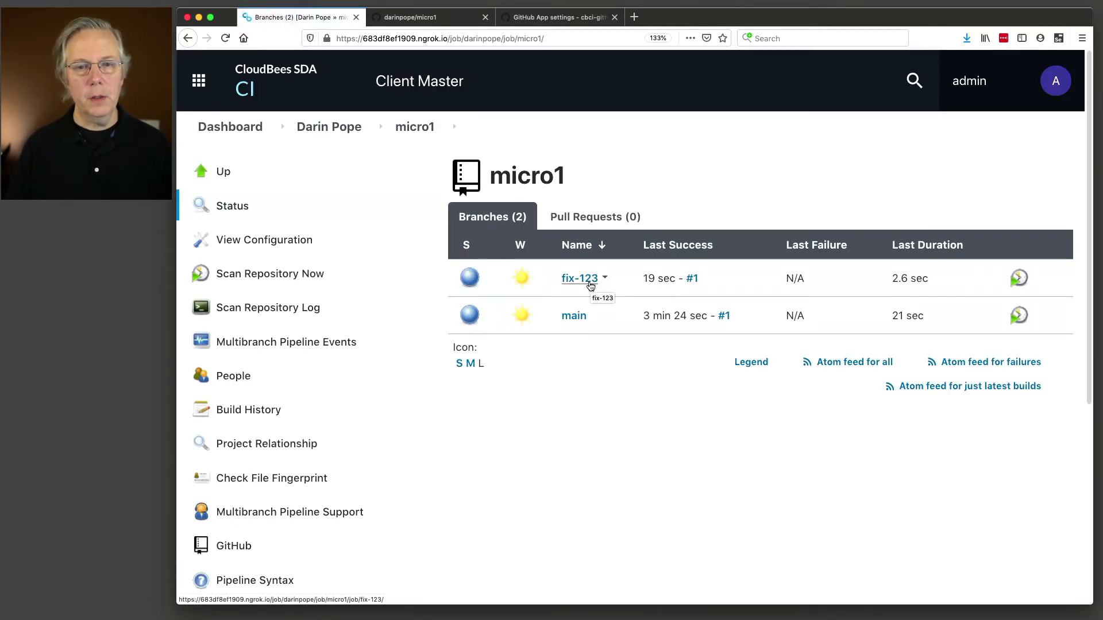
- Switch to the terminal, open the Jenkinsfile in vi, and add an empty line after the 'Hello' stage
key(super+Tab)
text(vi Jenkinsfile)
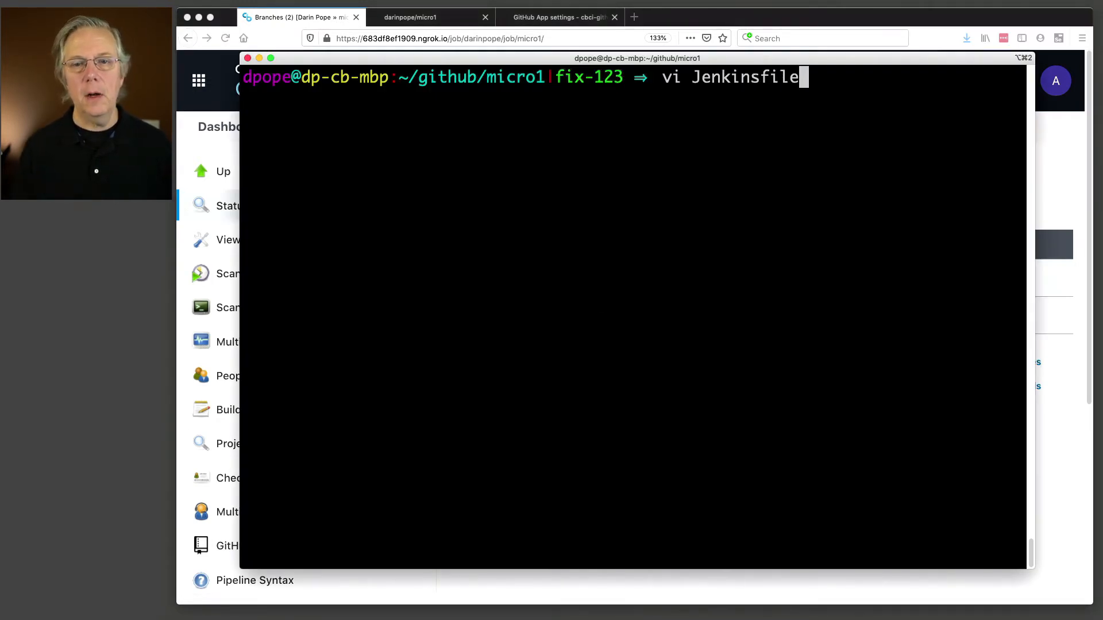
key(Return)
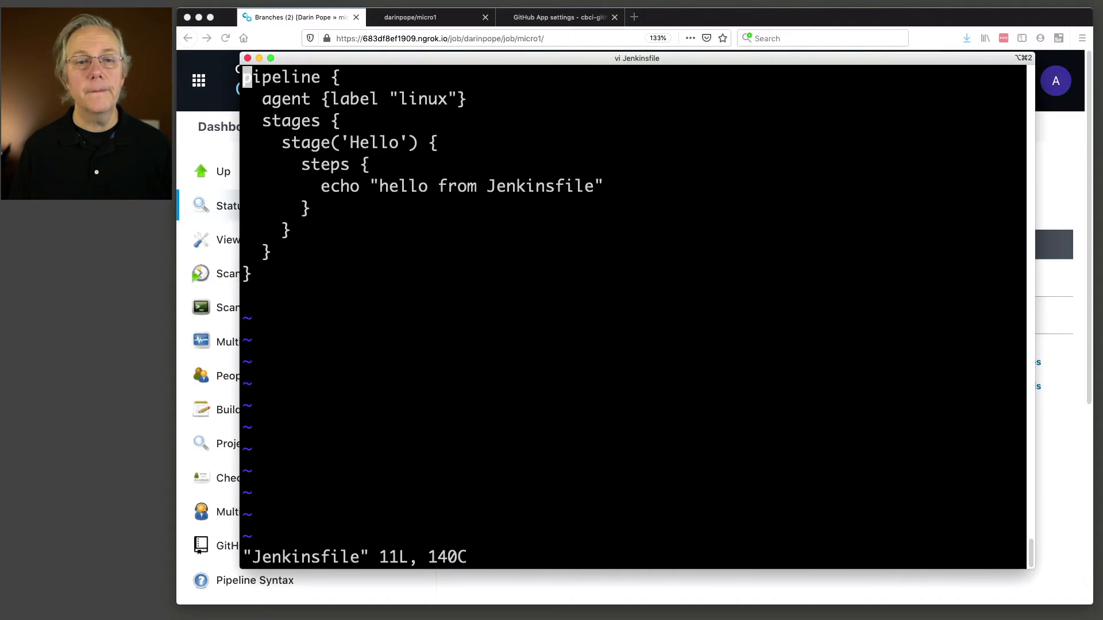
key(j)
key(j)
key(j)
key(j)
key(j)
key(j)
key(j)
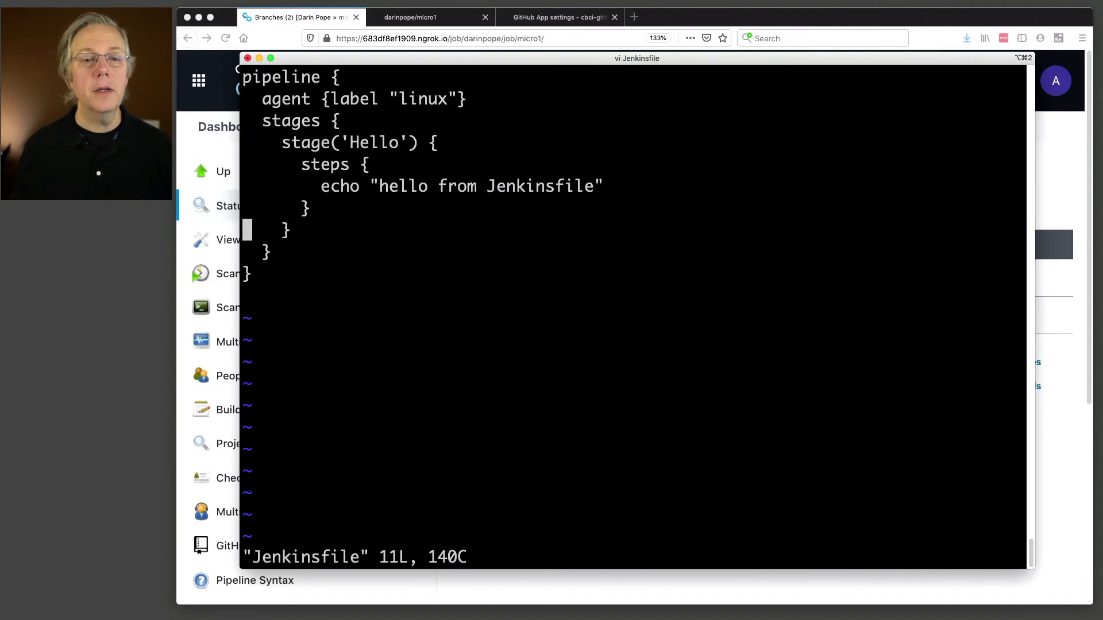
key(A)
key(Return)
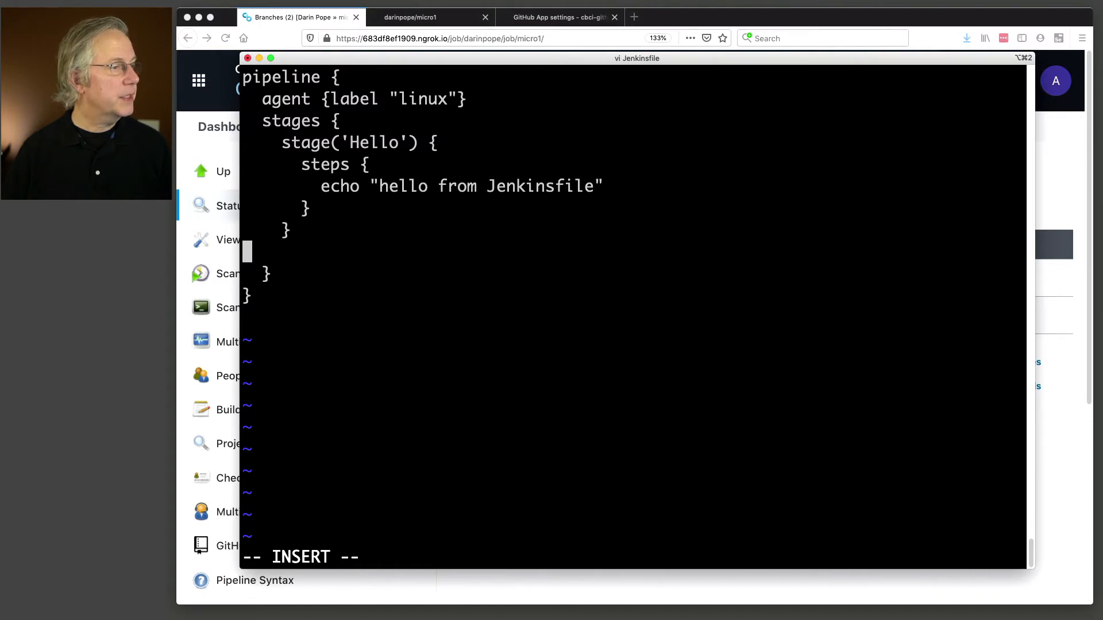
- Insert a 'for the fix branch' stage for "fix-*" branches running cat README.md, and a 'for the PR' stage for 'PR-*' echoing 'this only runs for the PRs'
key(super+Tab)
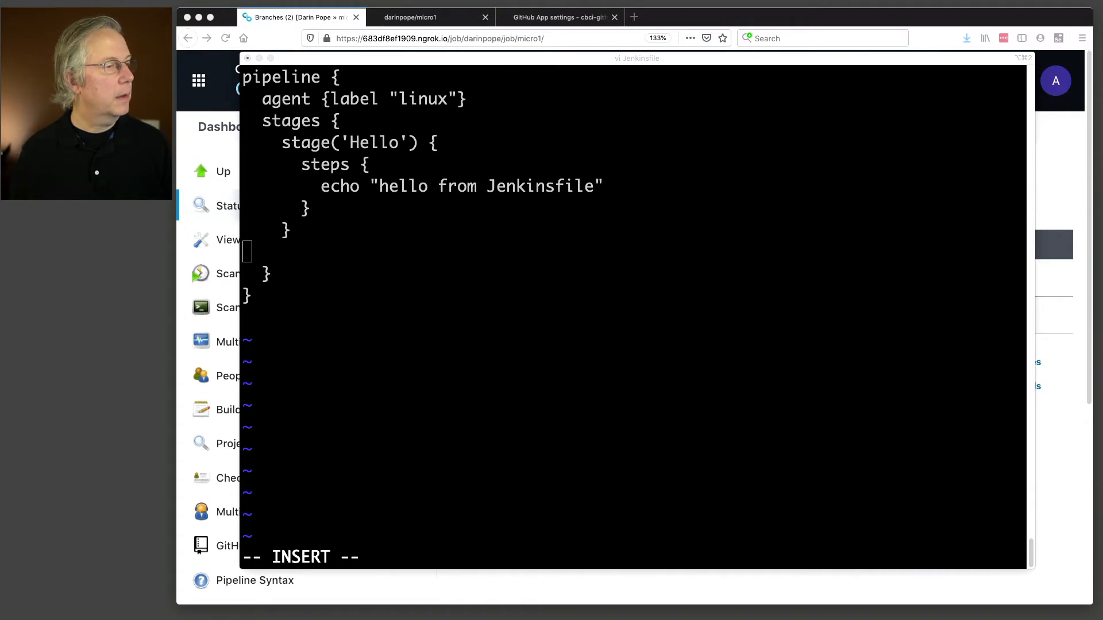
click(421, 271)
text(stage('for the fix branch') {       when {         branch "fix-*"       }       steps {         sh '''           cat README.md         '''       }     }     stage('for the PR') {       when {         branch 'PR-*'       }       steps {         echo 'this only runs for the PRs'       }     })
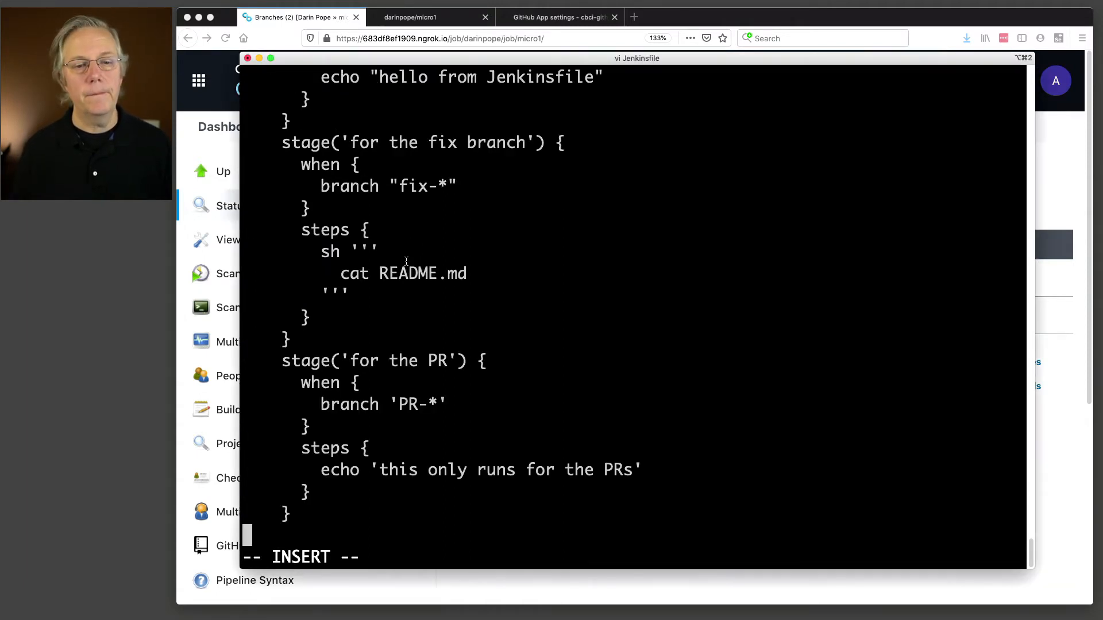
key(Escape)
key(j)
key(k)
key(d)
key(d)
- Review the pipeline from its first line through the Hello, fix branch and PR stages to the closing brace
key(k)
key(k)
key(k)
key(k)
key(k)
key(k)
key(k)
key(k)
key(k)
key(k)
key(k)
key(k)
key(k)
key(k)
key(k)
key(k)
key(k)
key(k)
key(k)
key(k)
key(k)
key(k)
key(k)
key(k)
key(j)
key(j)
key(j)
key(j)
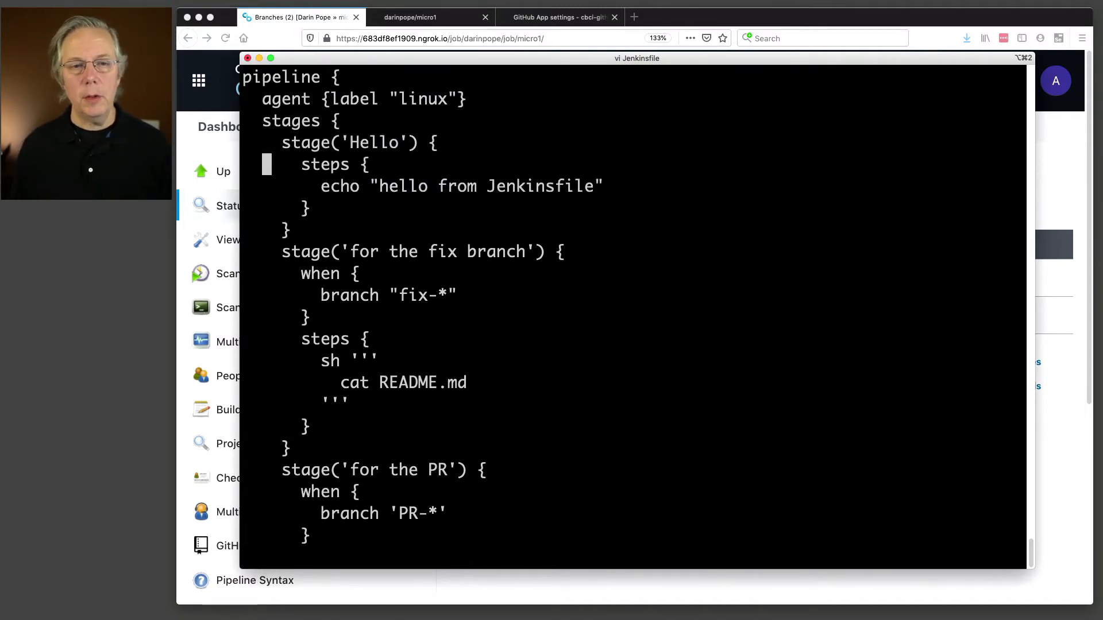
key(j)
key(j)
key(j)
key(j)
key(j)
key(j)
key(j)
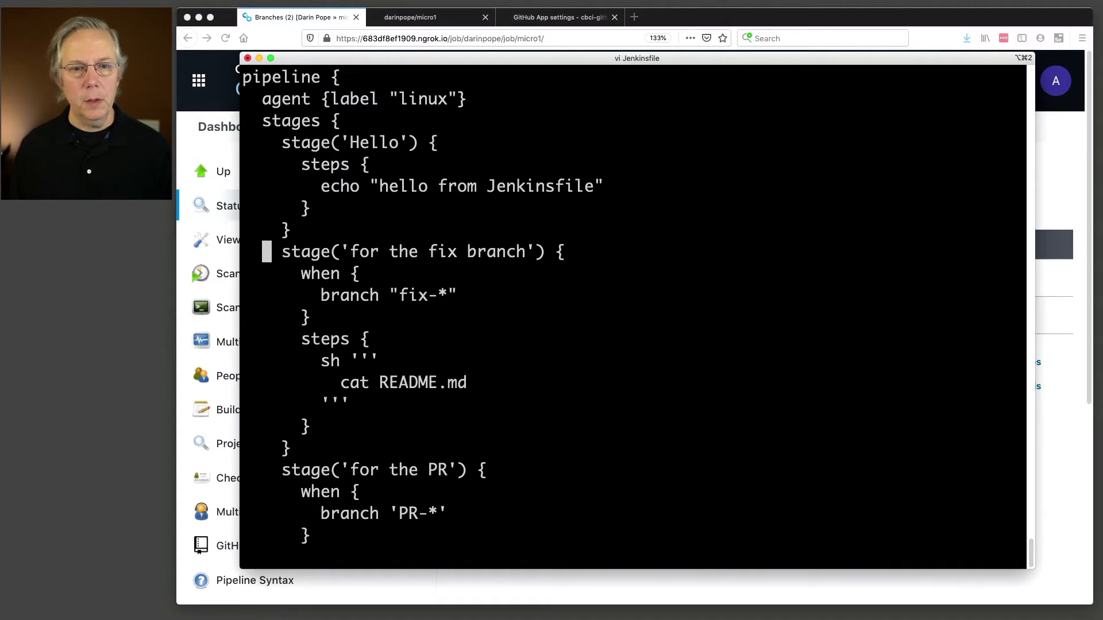
key(j)
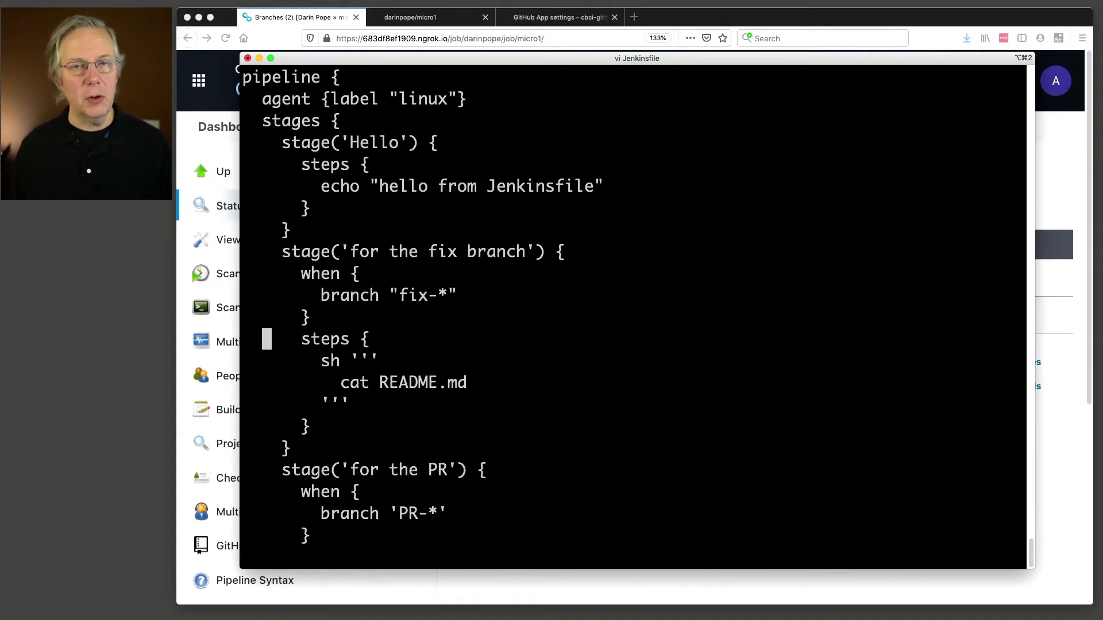
key(j)
key(j)
key(j)
key(j)
key(j)
key(j)
key(j)
key(j)
key(j)
key(j)
key(j)
key(j)
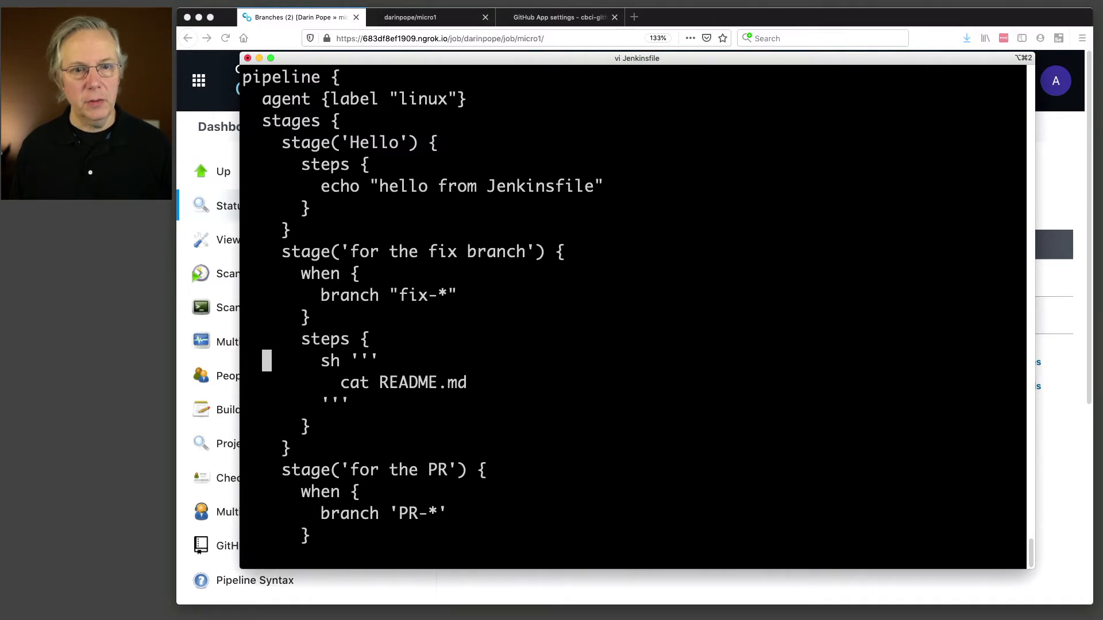
key(j)
key(j)
key(j)
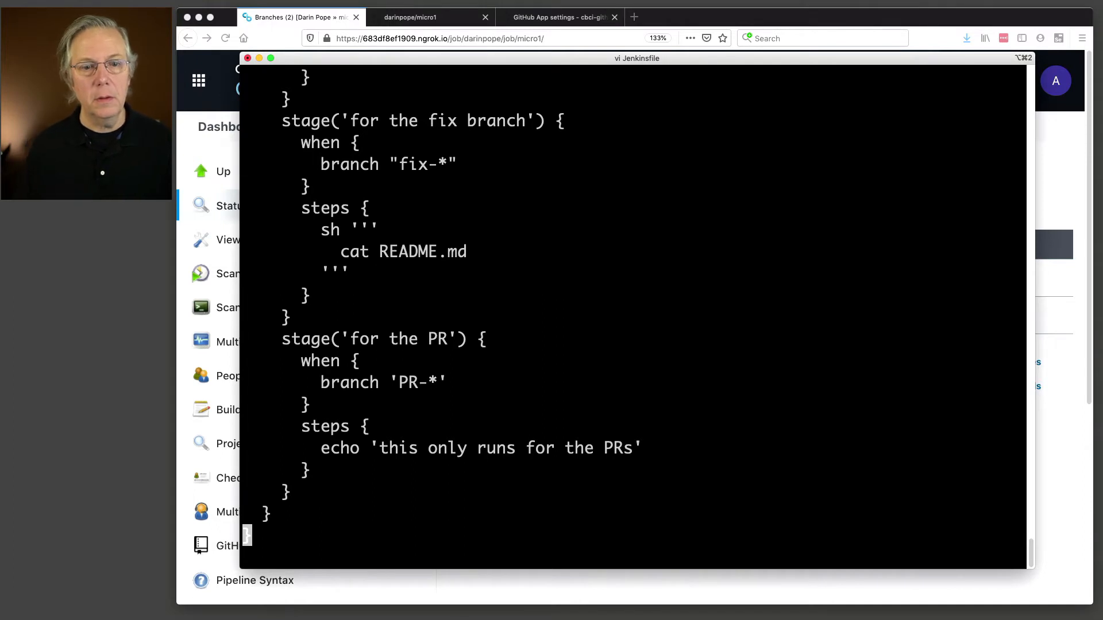
- Save the edited Jenkinsfile and quit vi
key(j)
text(:wq)
key(Return)
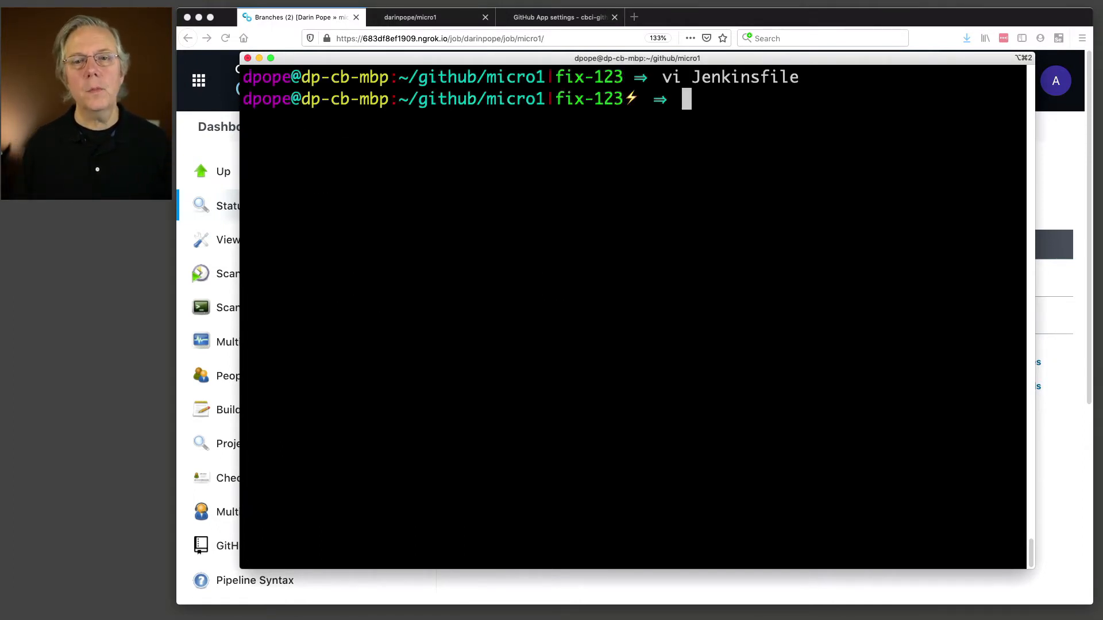
- Commit the edited Jenkinsfile on fix-123 with the message "updated Jenkinsfile" and push the branch to GitHub
text(git add Jenkinsfile)
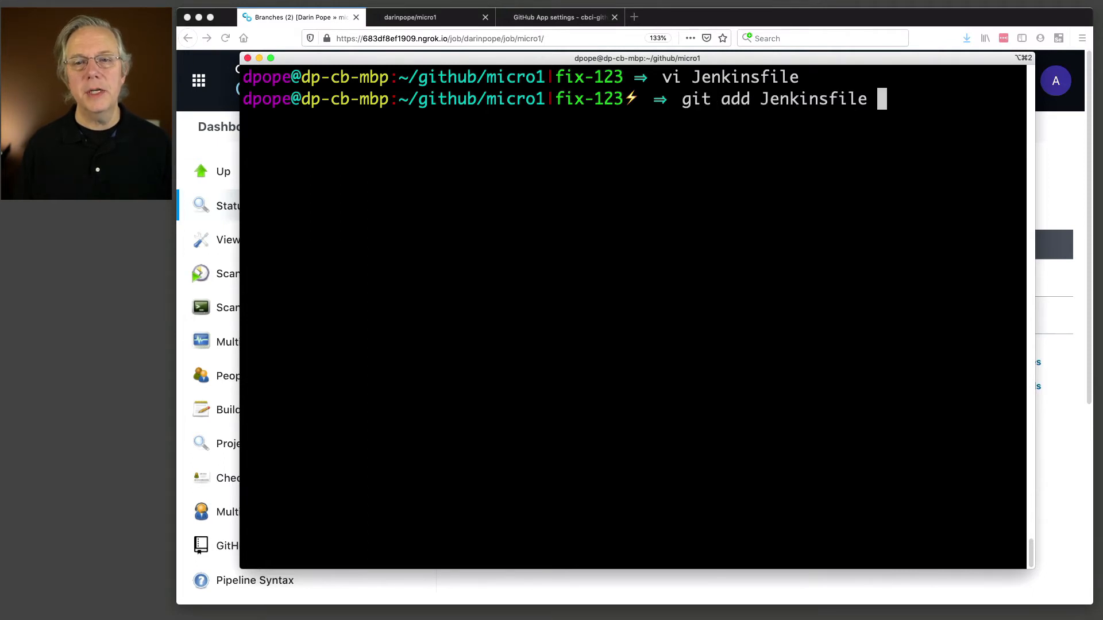
key(Return)
text(git co)
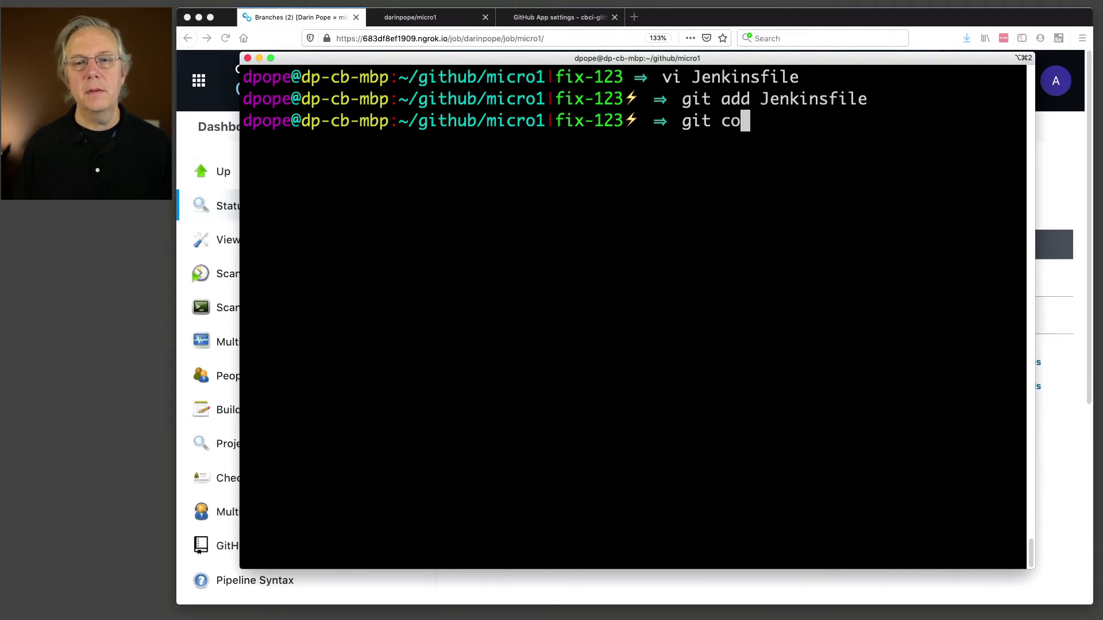
text(mmit -m "u)
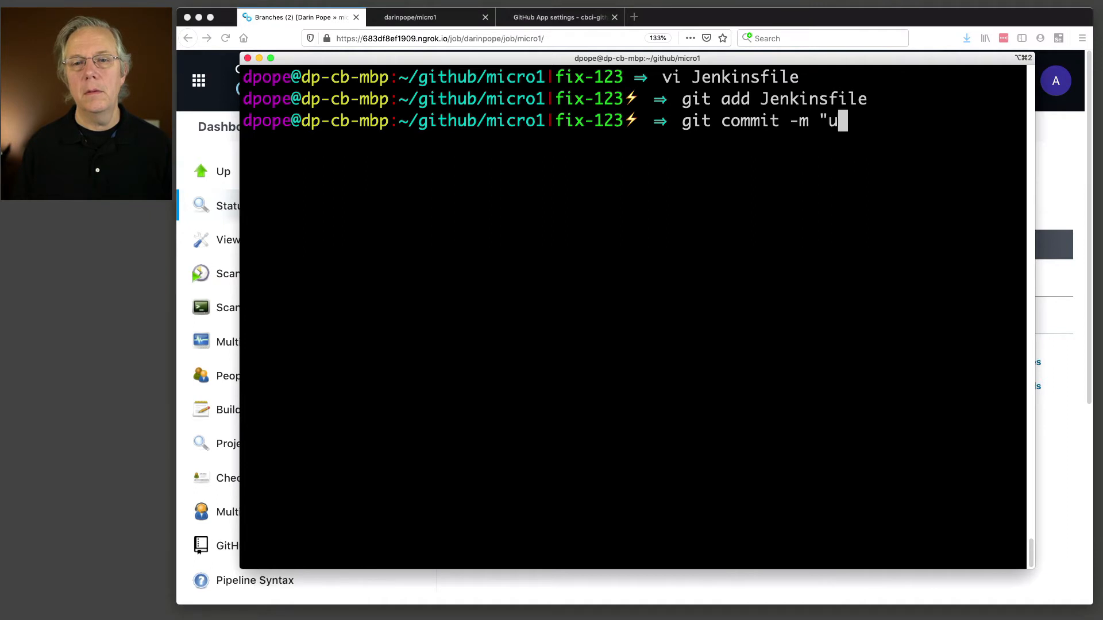
text(pdated Jenkinsfile")
key(Return)
text(git push)
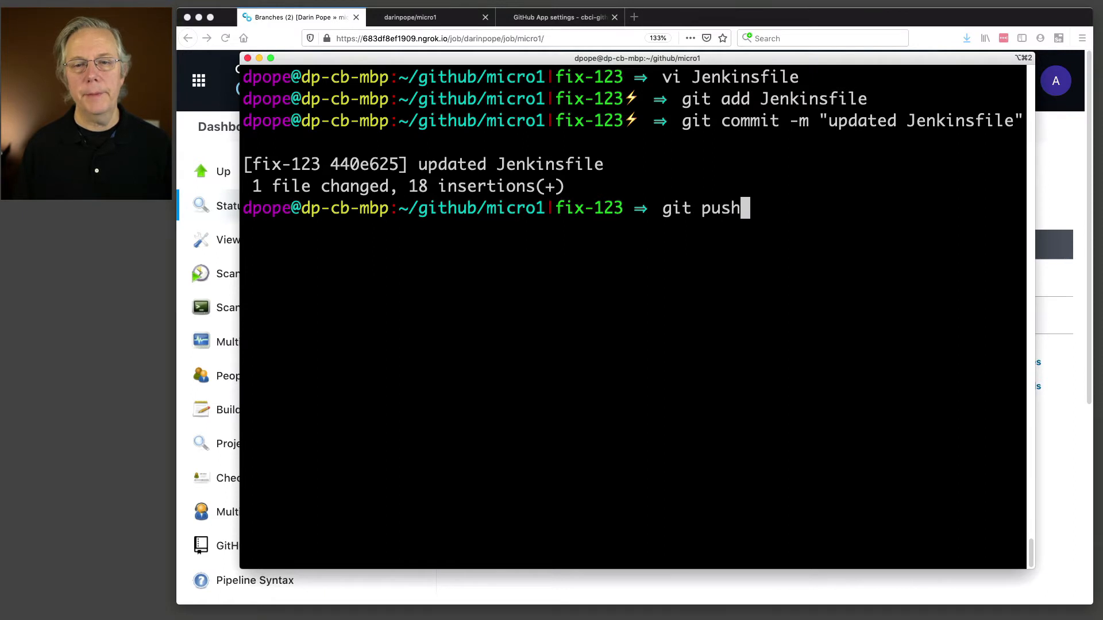
key(Return)
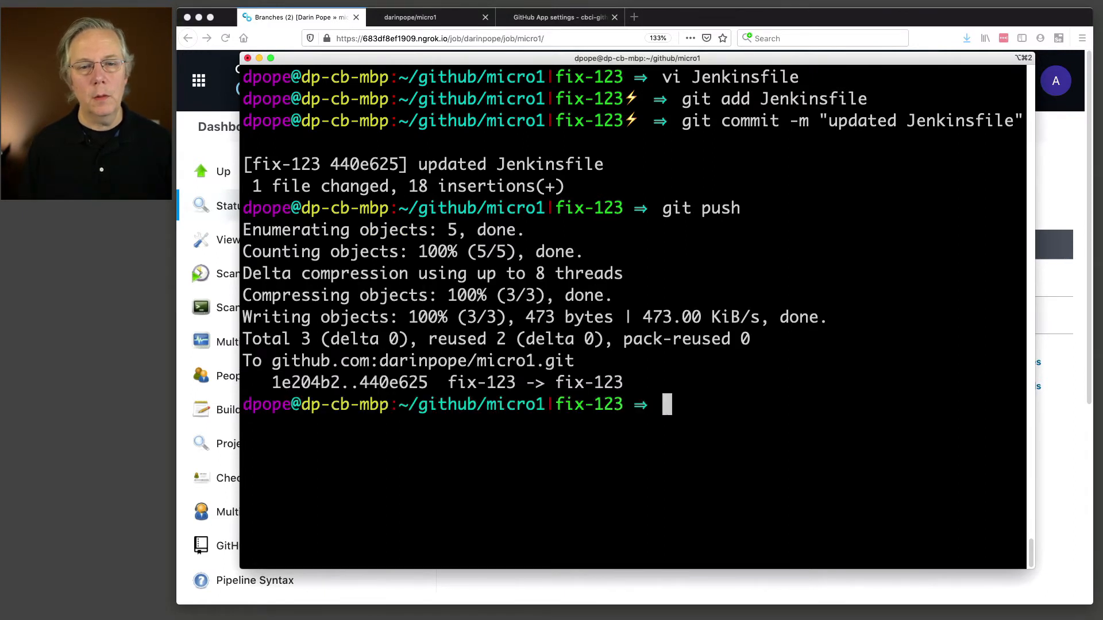
- Switch to Jenkins in the browser and open the console output of build #2 on micro1's fix-123 branch
key(super+Tab)
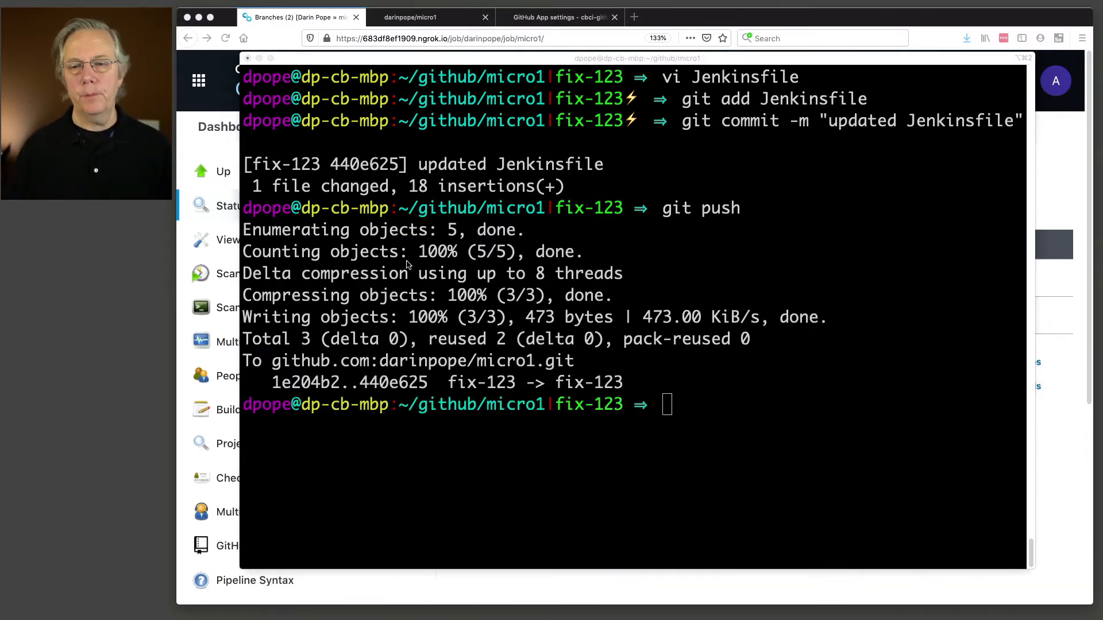
click(1064, 207)
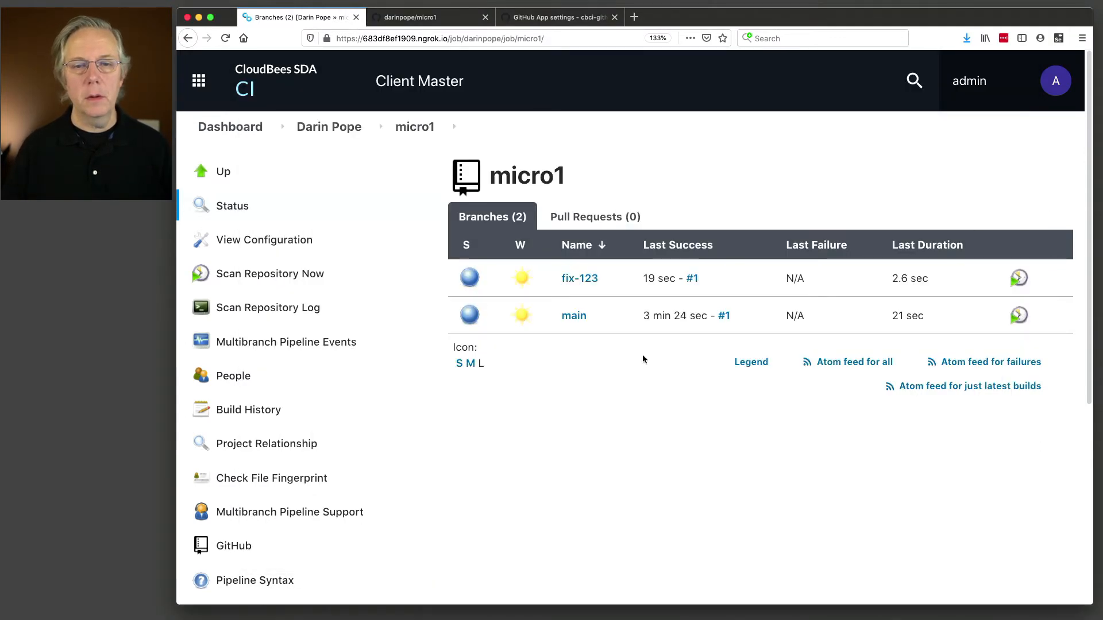
click(580, 278)
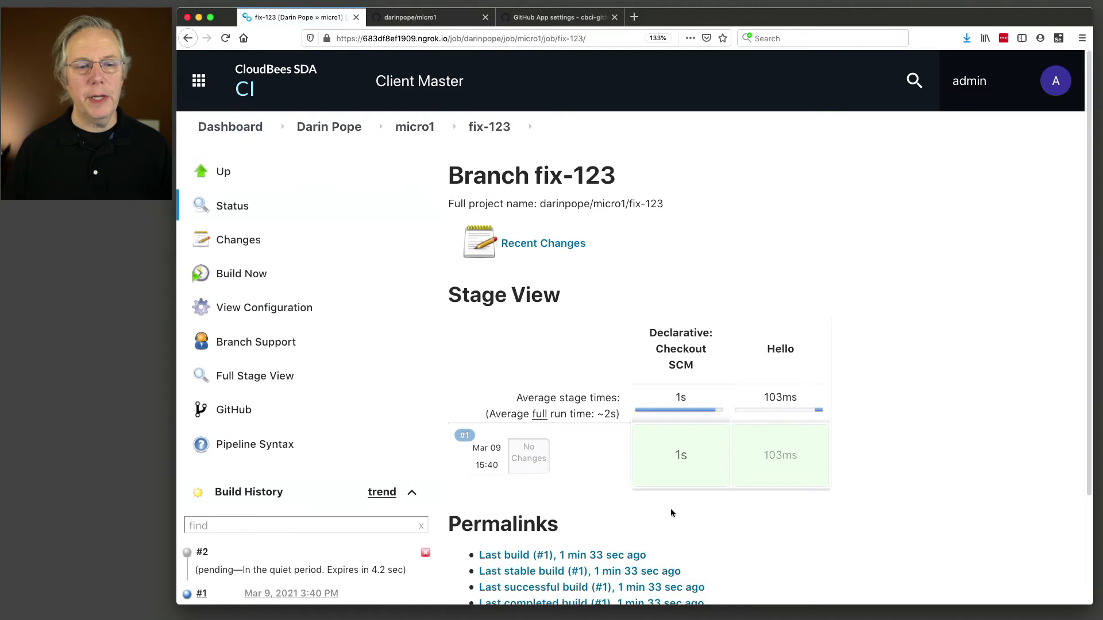
scroll(402, 460, down, 3)
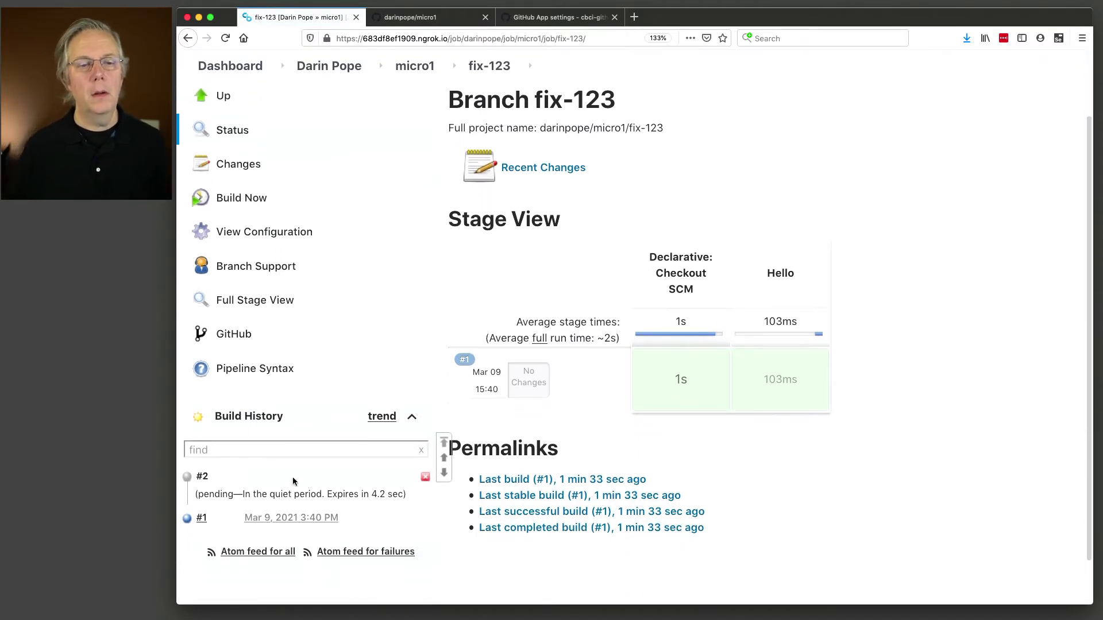
click(188, 484)
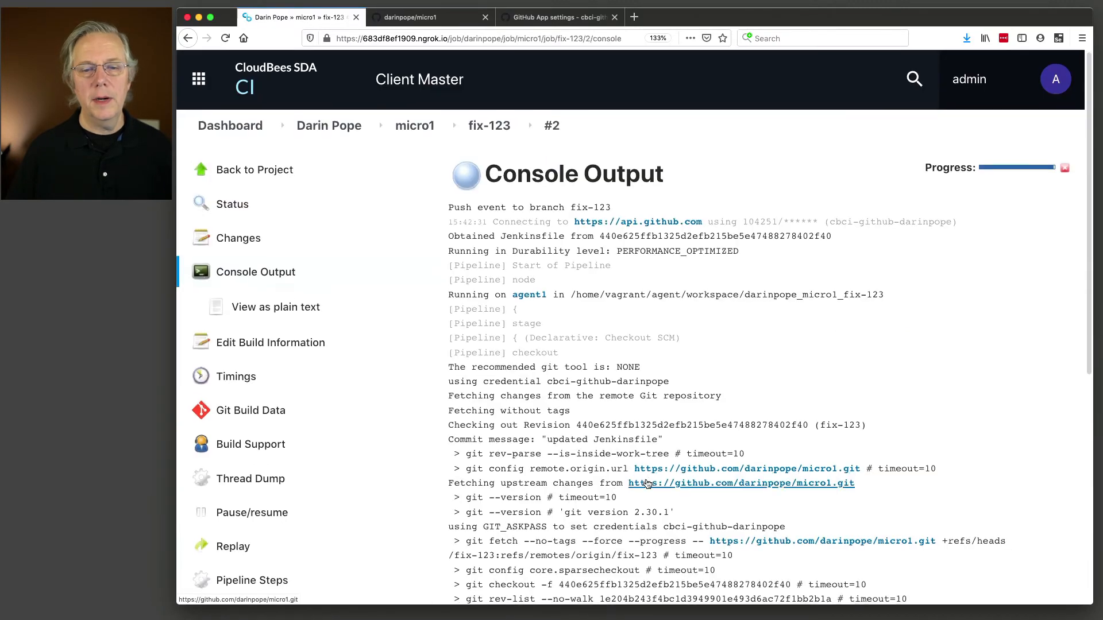
- Examine the console output for the Hello, fix branch and PR stages, highlighting the 'hello from Jenkinsfile' line
scroll(647, 483, down, 5)
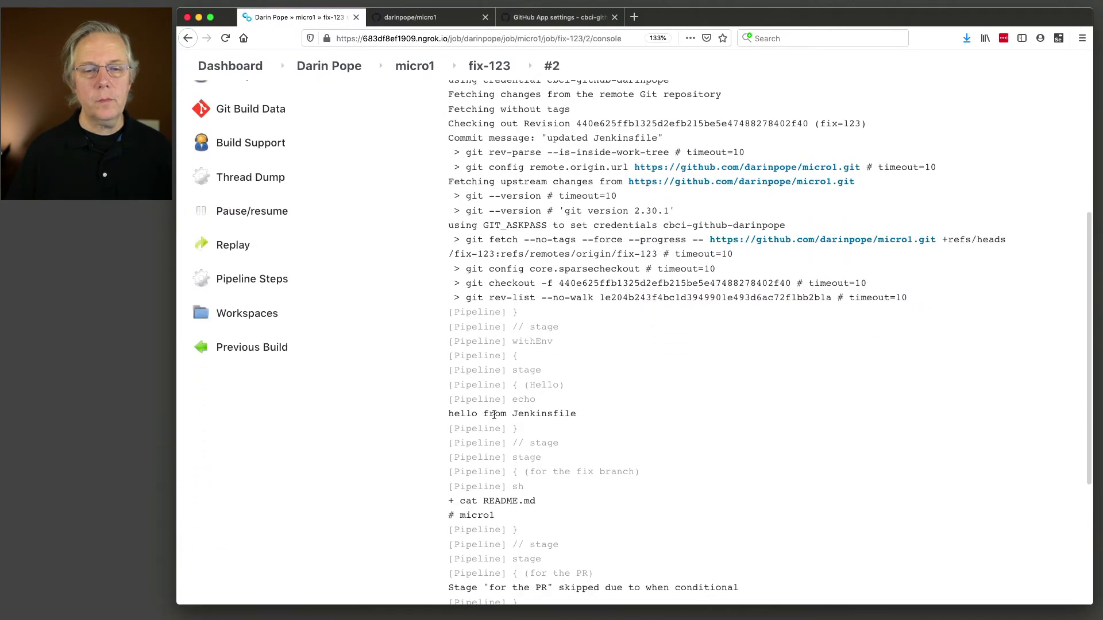
drag(448, 414, 597, 422)
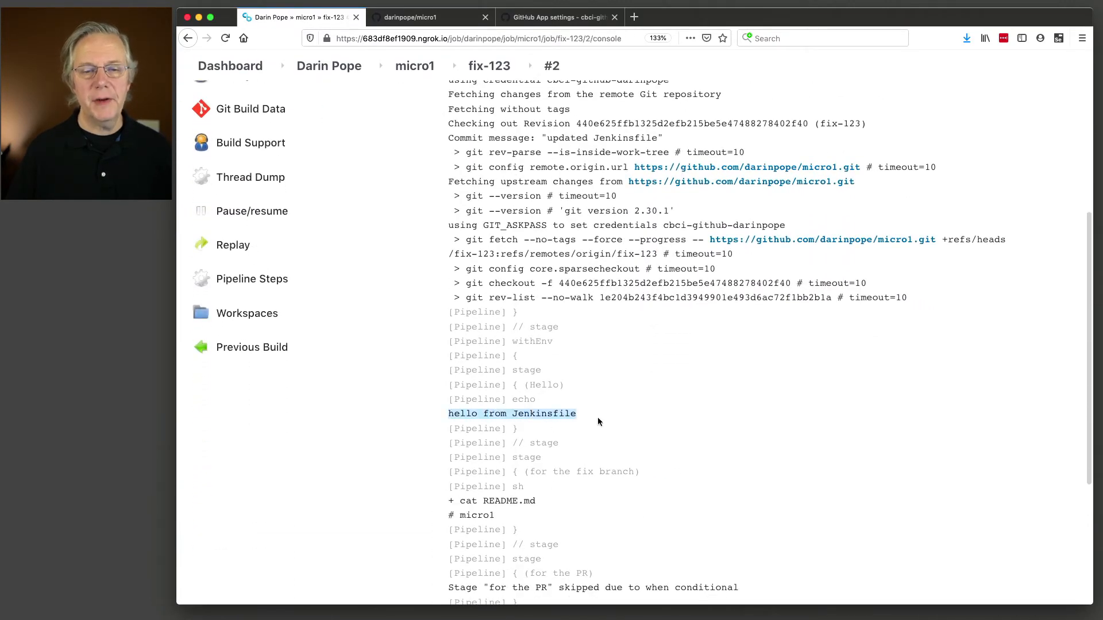
scroll(618, 446, down, 3)
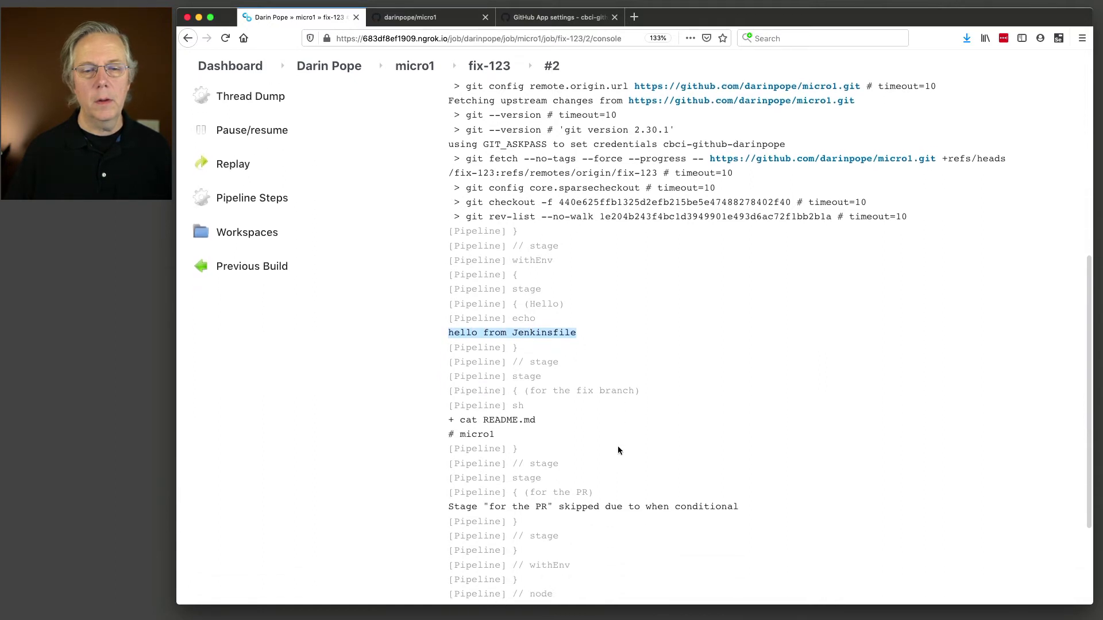
- Examine the fix branch and PR stages in the fix-123 build #2 console output, and return to the micro1 project overview
drag(456, 414, 628, 382)
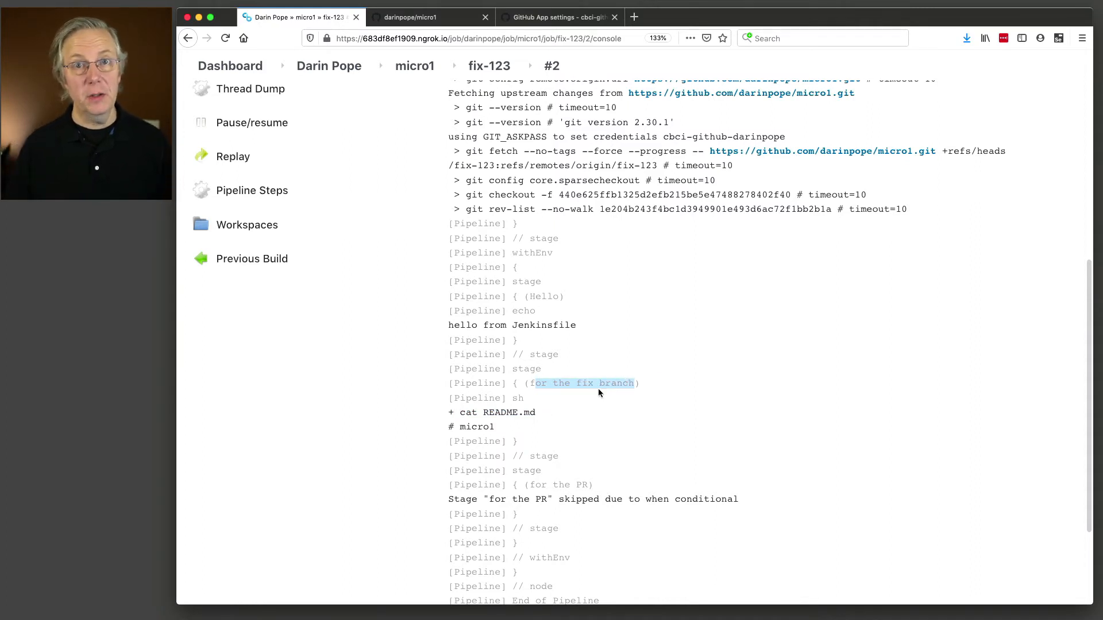
scroll(616, 448, down, 3)
drag(512, 424, 554, 422)
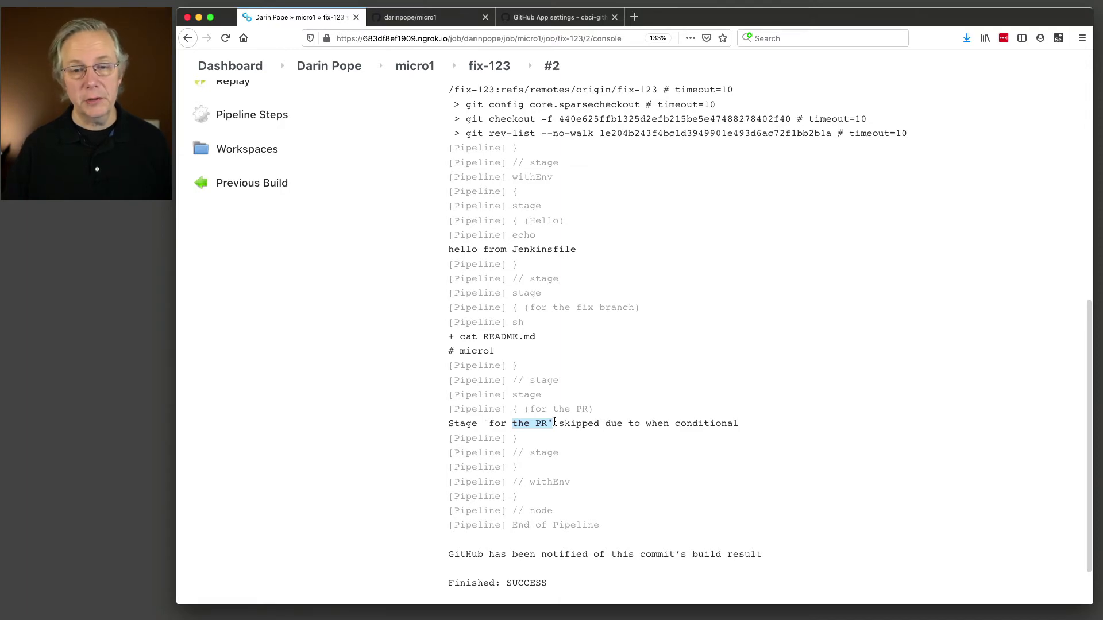
scroll(577, 453, up, 10)
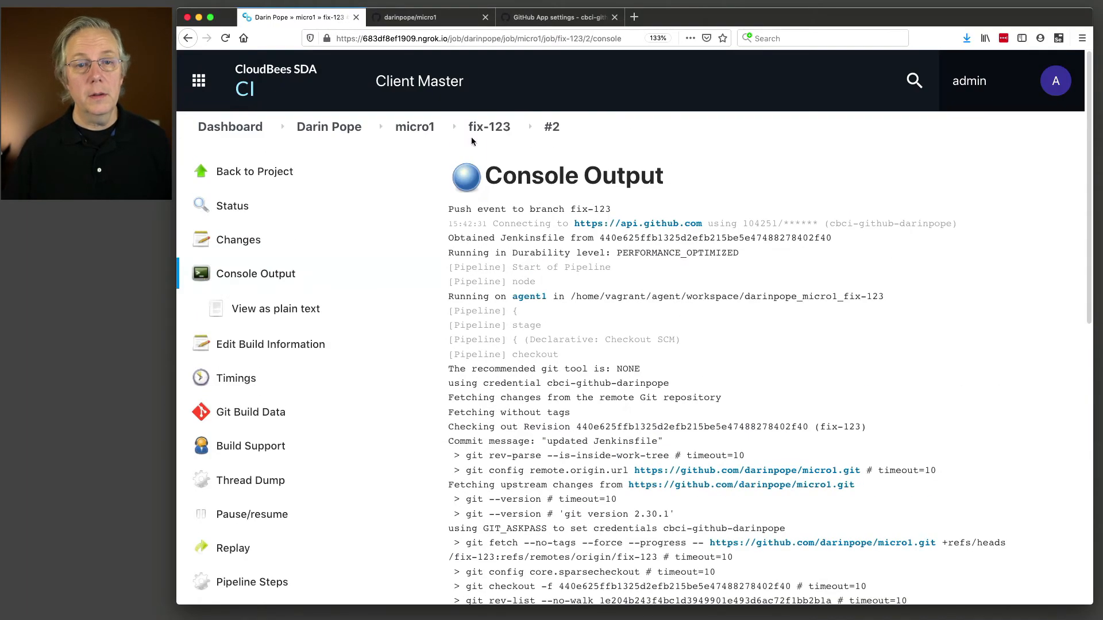
click(487, 128)
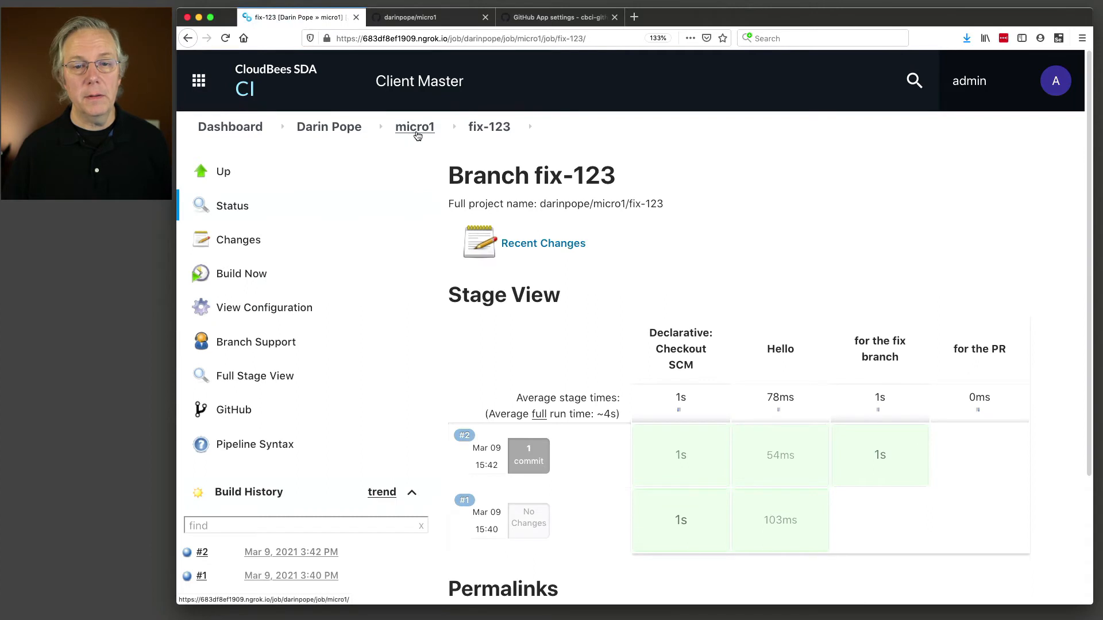
click(418, 136)
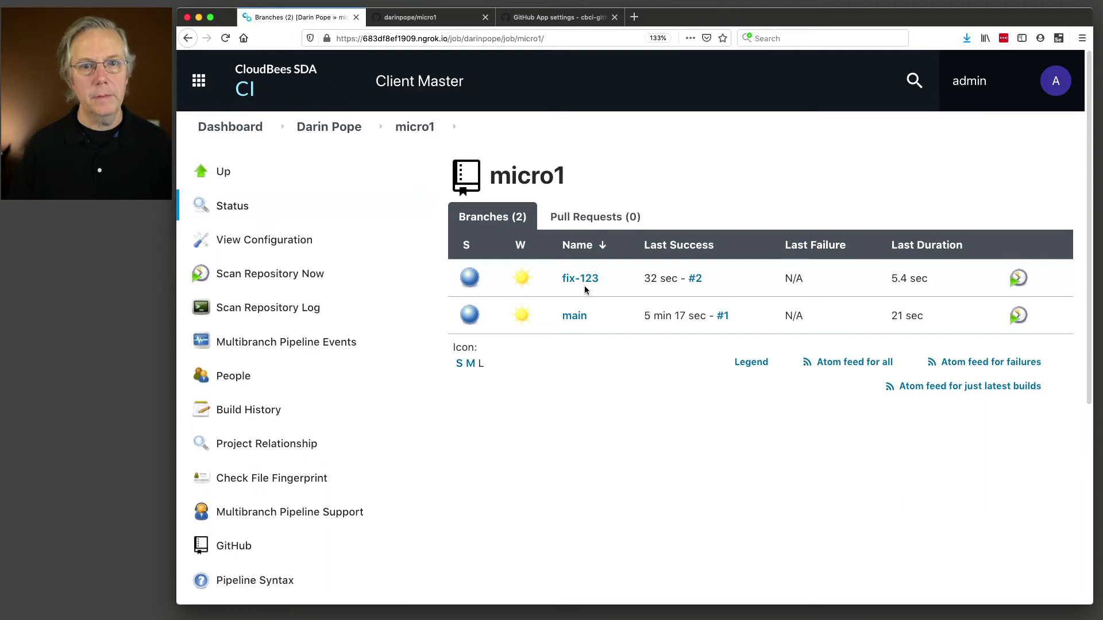
- Switch to GitHub, review the Jenkinsfile changes, and create the pull request "updated Jenkinsfile" from fix-123 into main
click(425, 23)
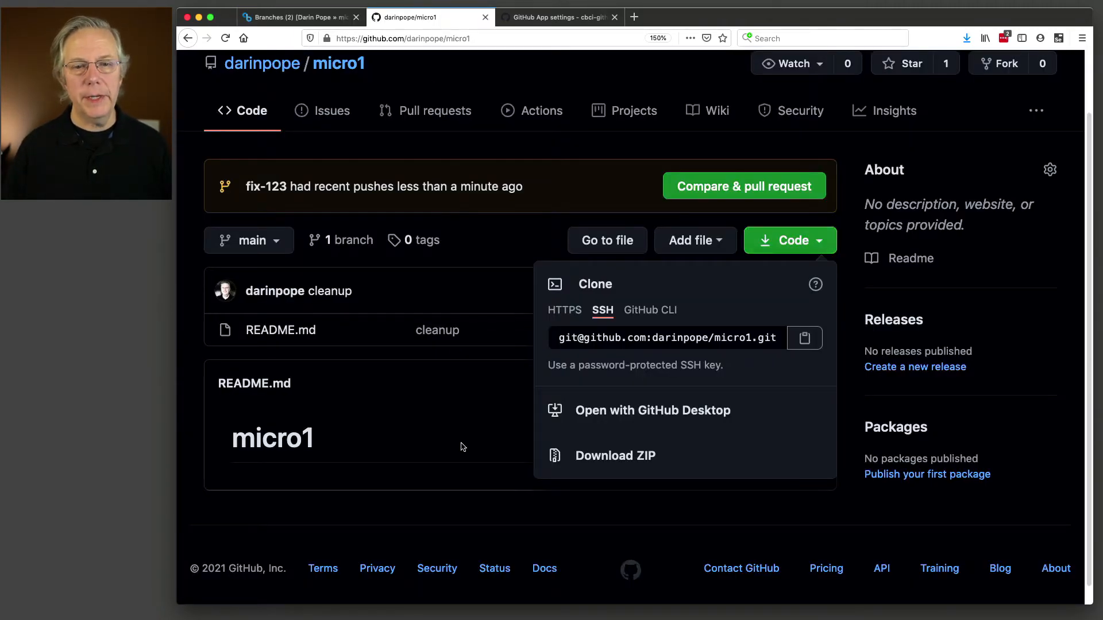
click(460, 447)
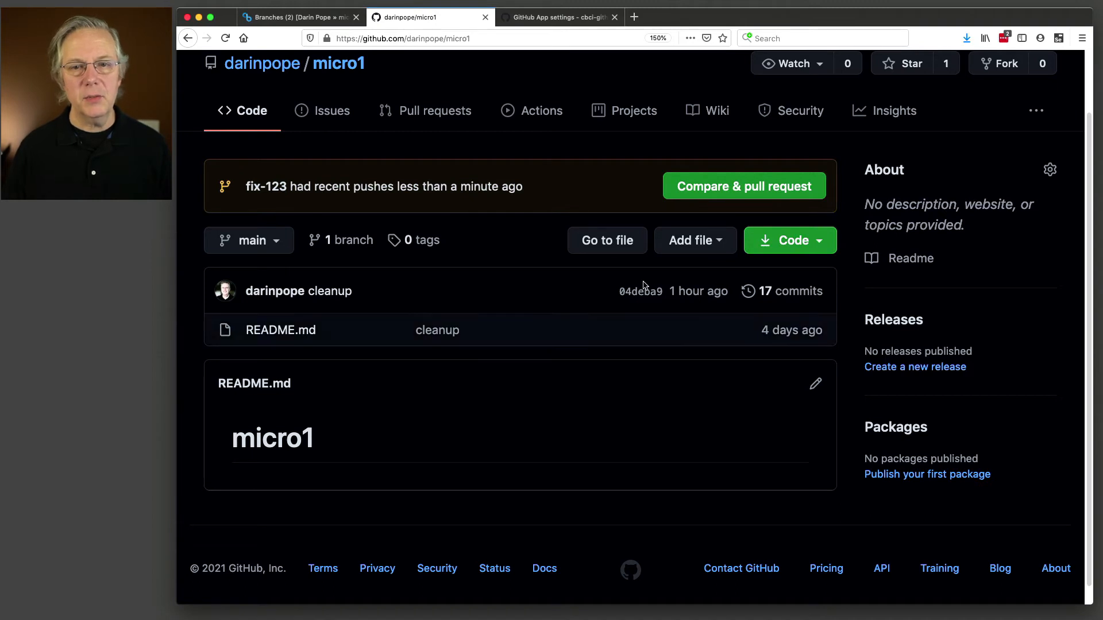
click(718, 196)
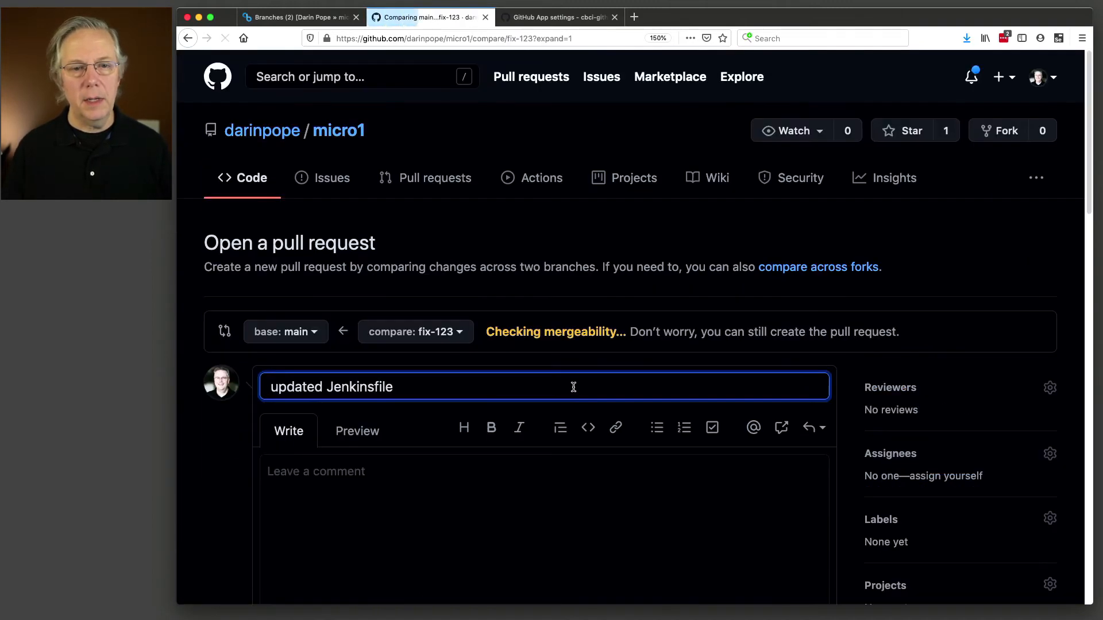
scroll(568, 398, down, 10)
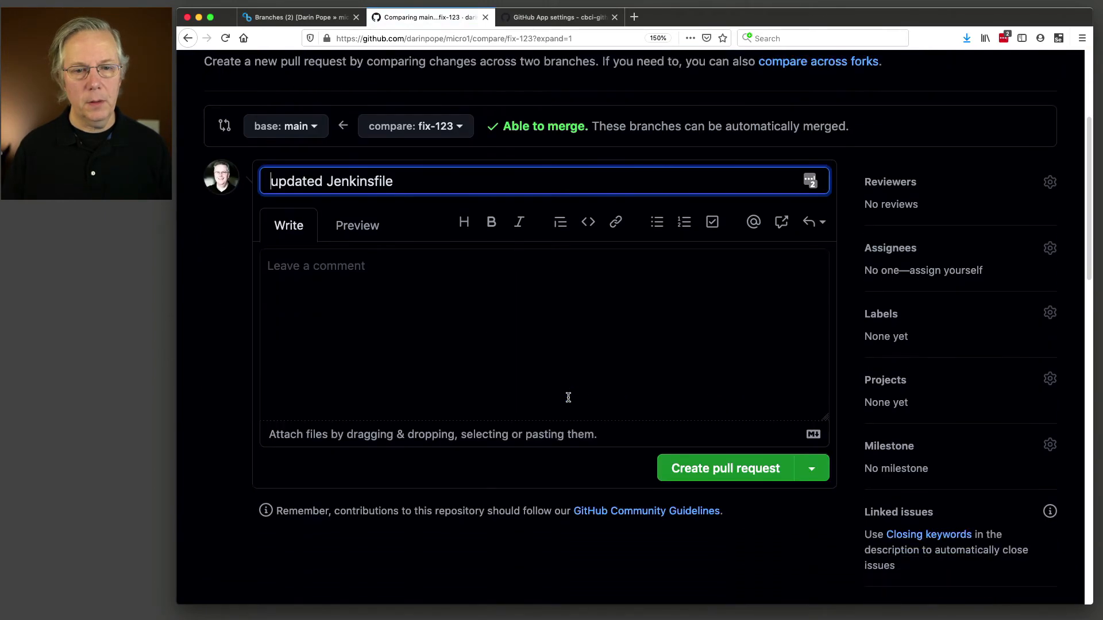
scroll(568, 400, down, 10)
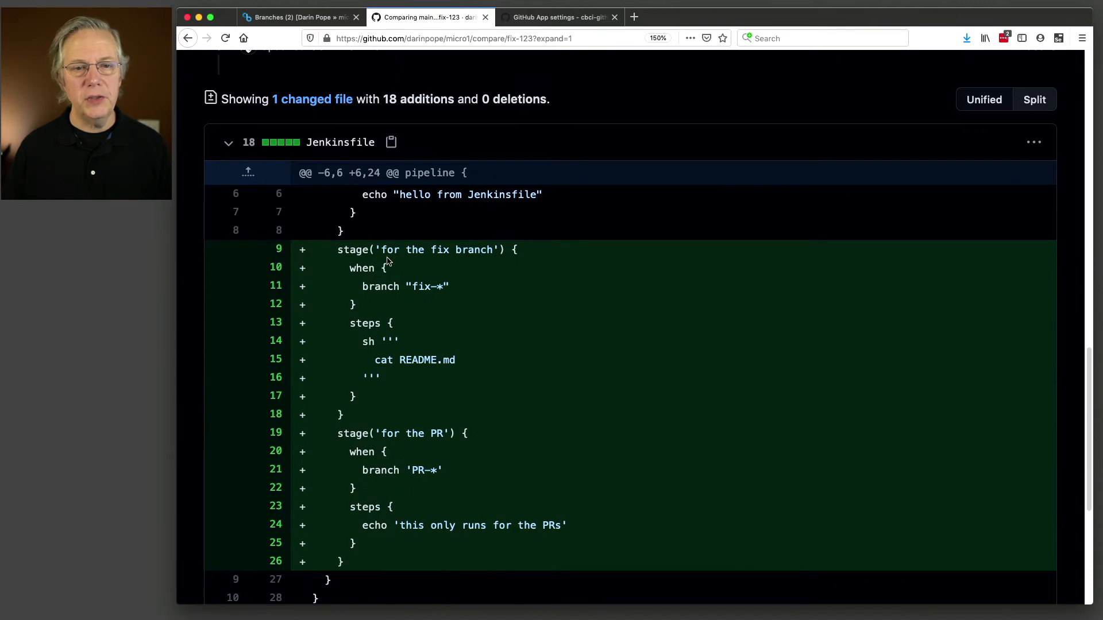
scroll(386, 370, down, 1)
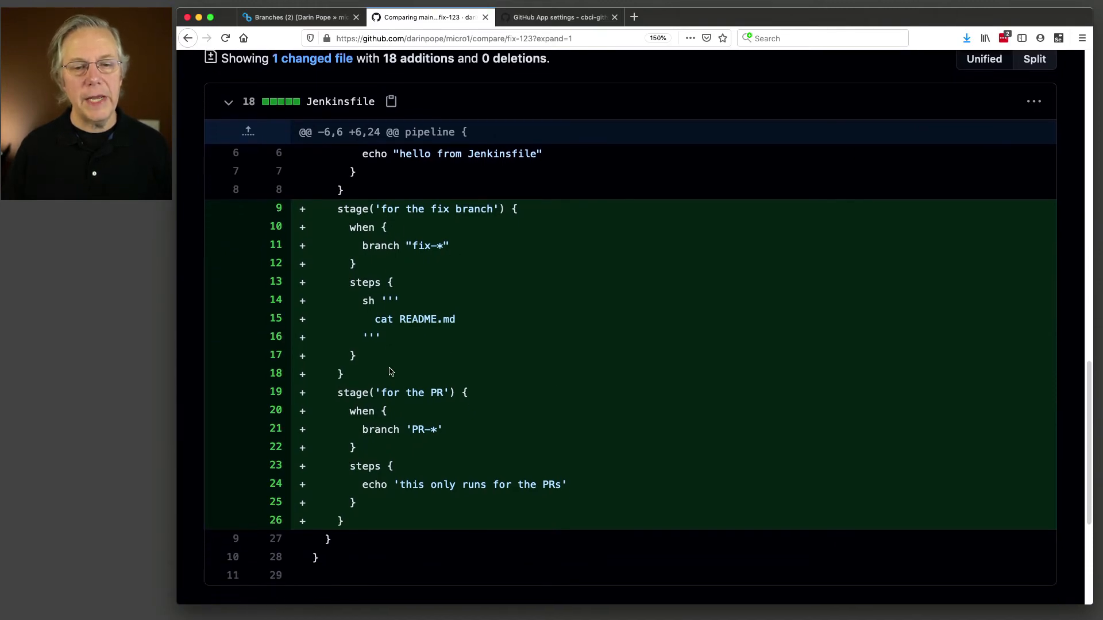
scroll(389, 372, up, 15)
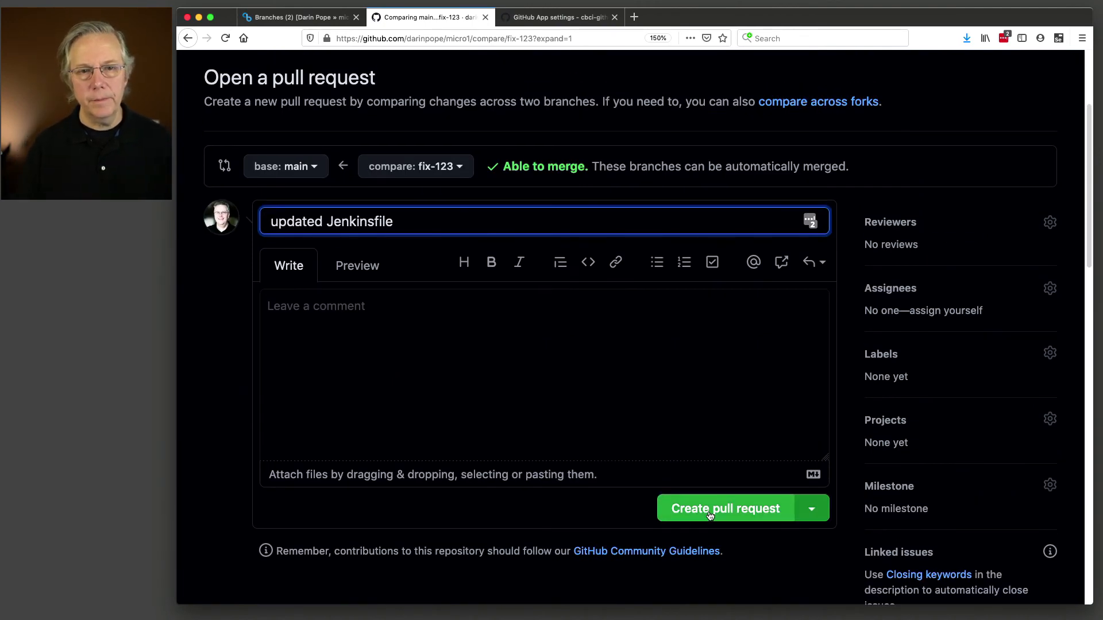
click(710, 509)
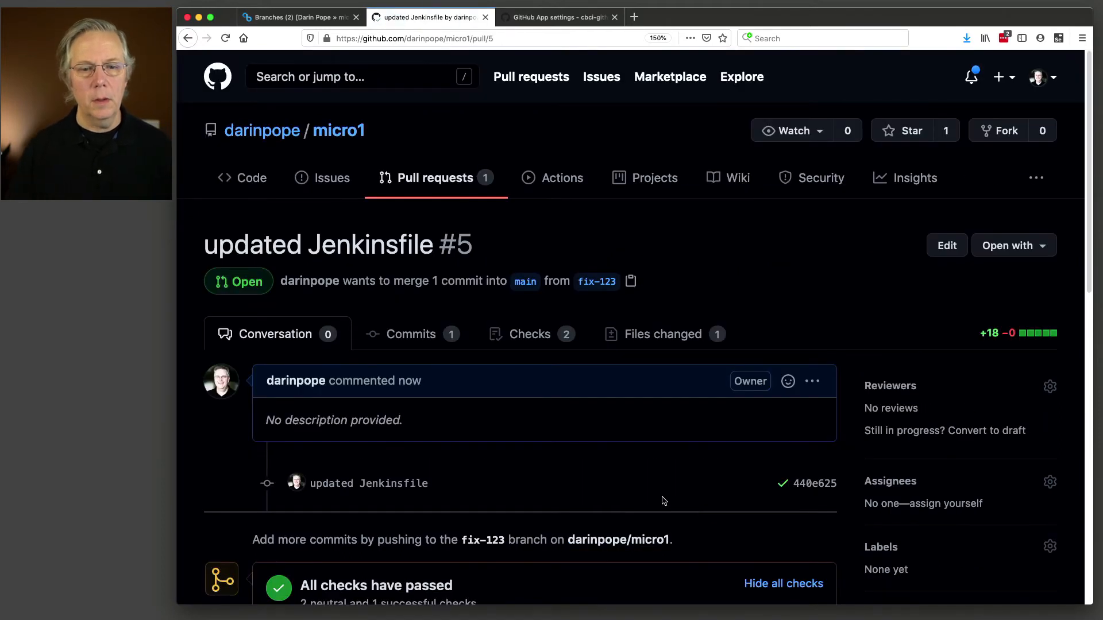
- Switch to CloudBees CI, reload the micro1 project, and compare its pull request list with the GitHub pull request
scroll(654, 498, down, 2)
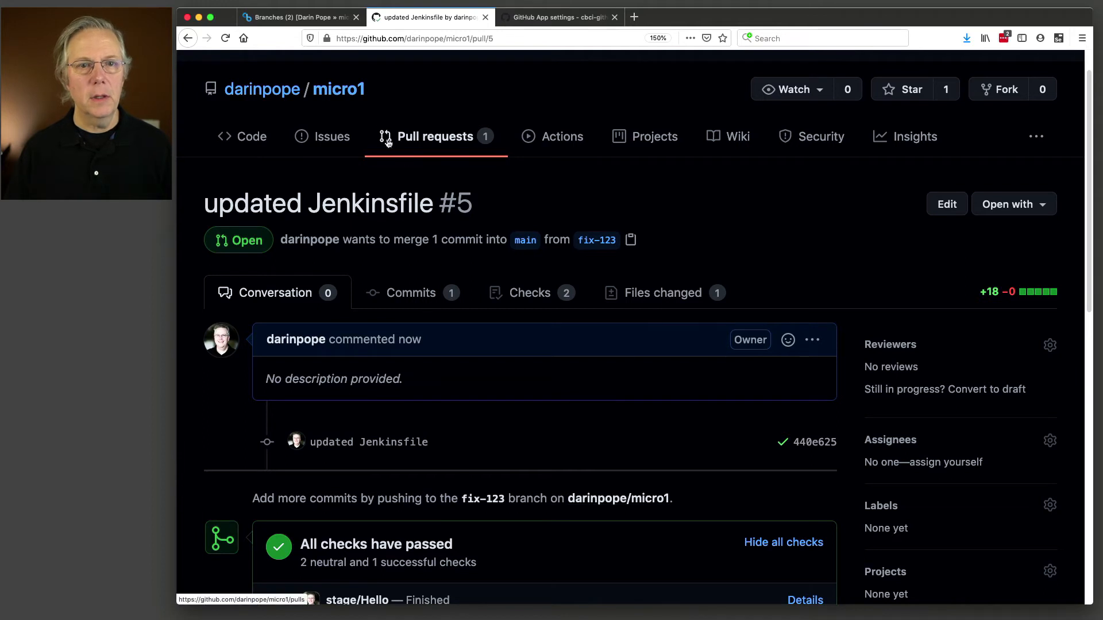
click(302, 19)
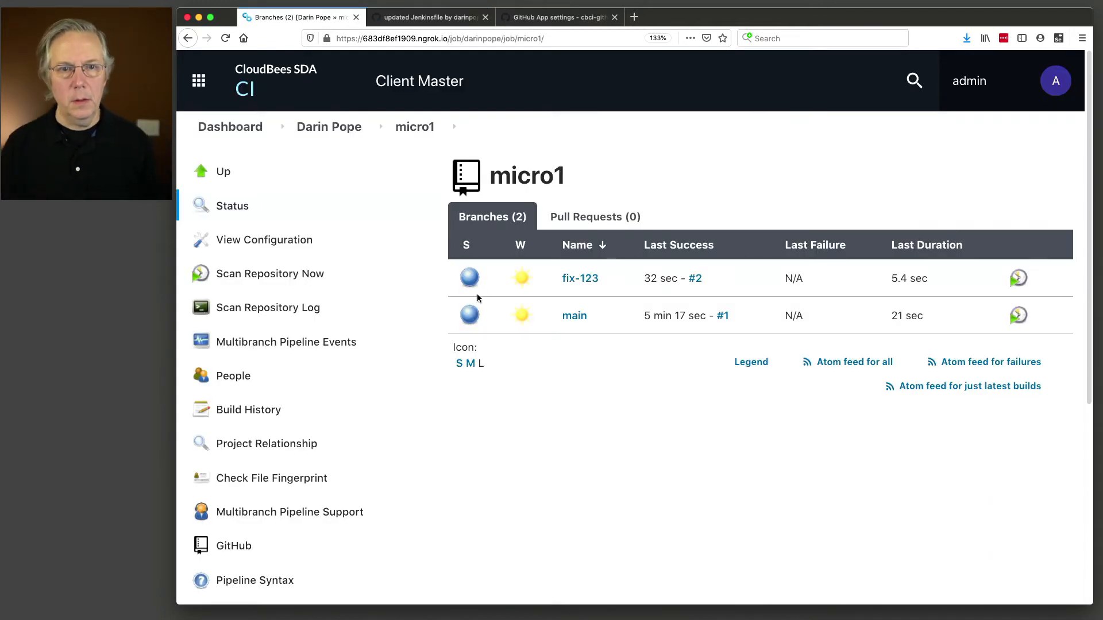
click(417, 130)
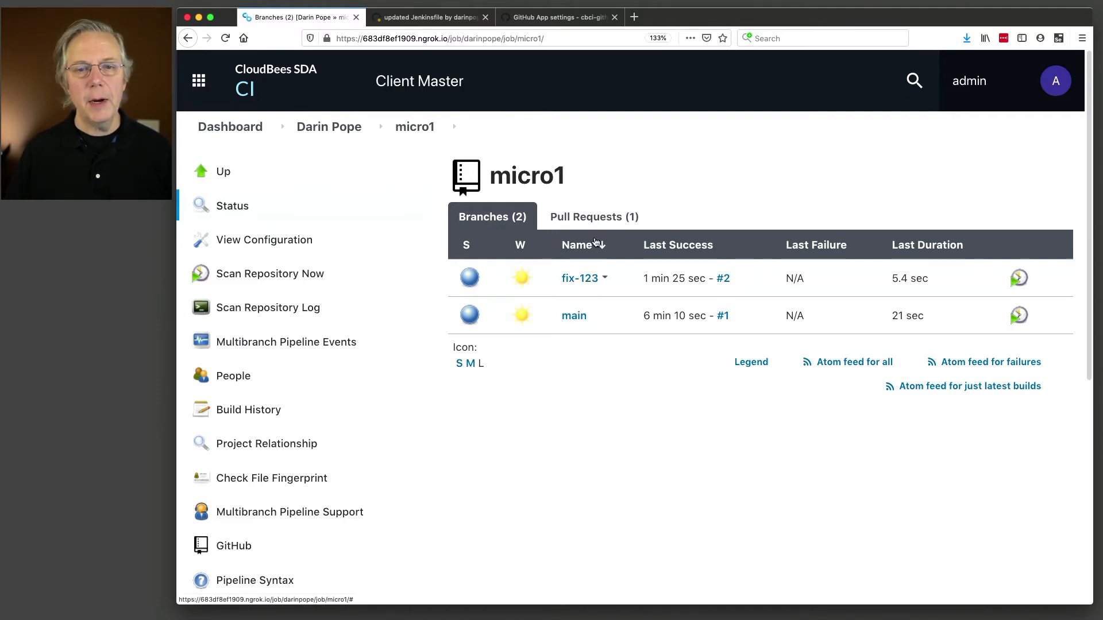
click(594, 217)
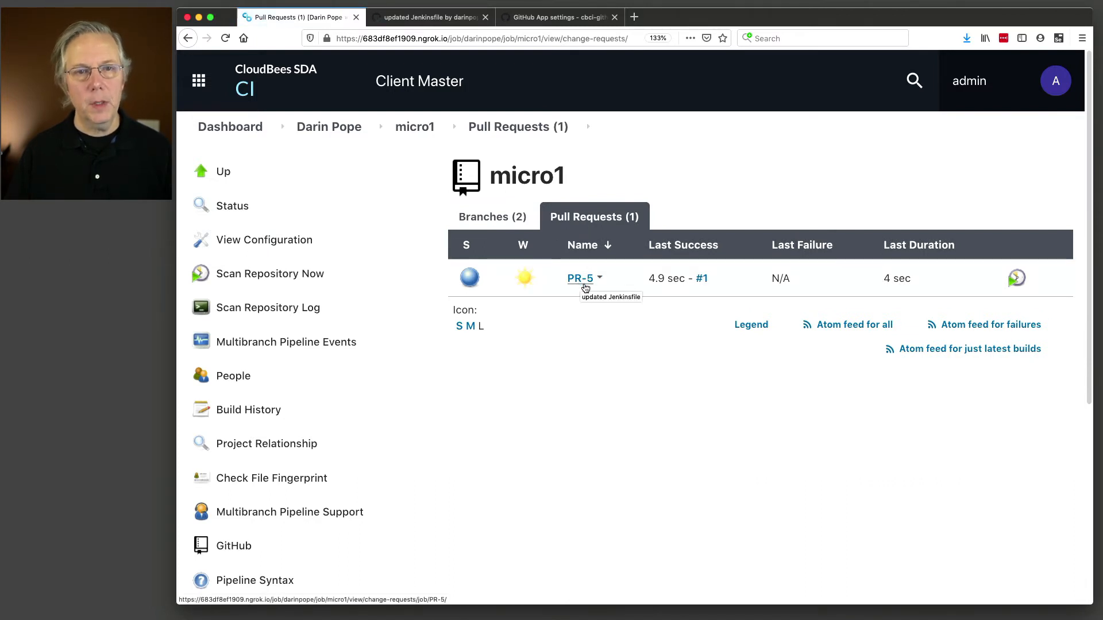
click(434, 22)
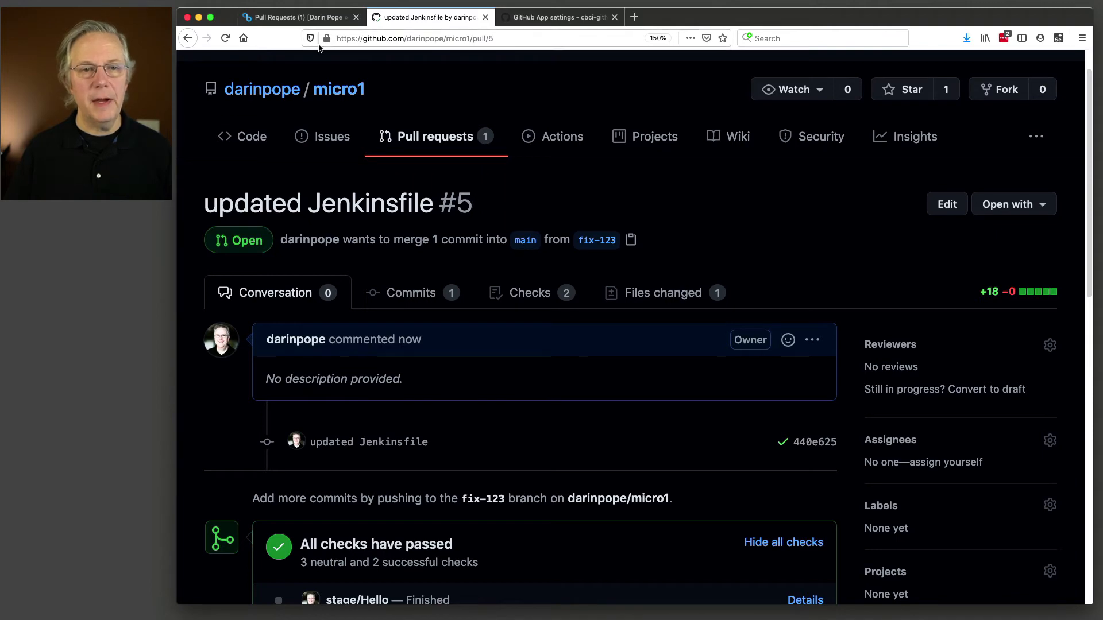
click(304, 19)
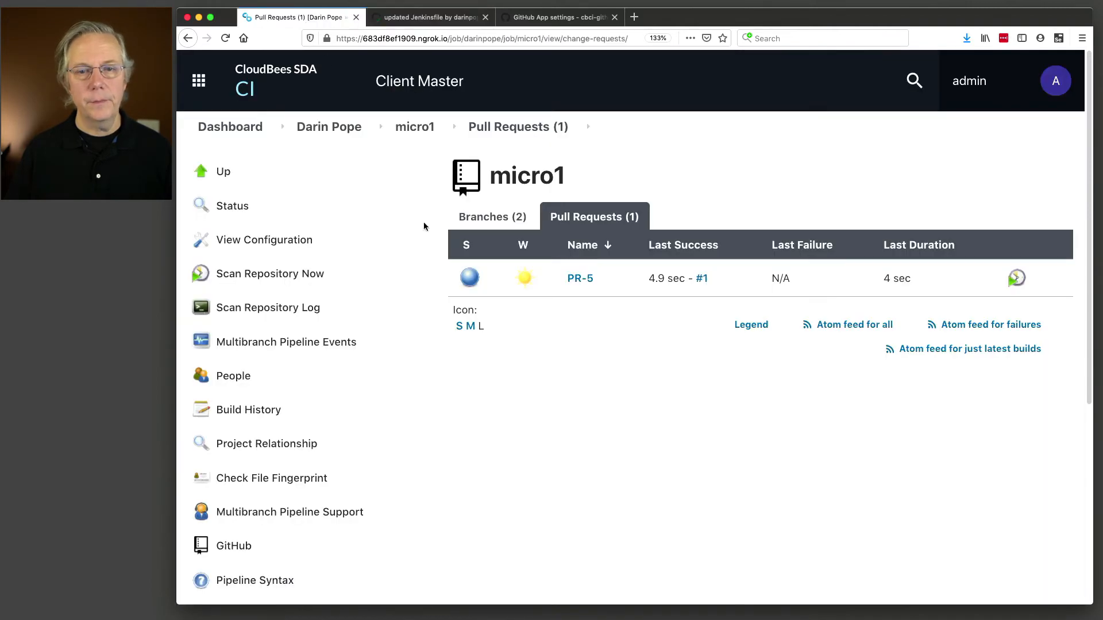
- Open the PR-5 build #1 console output and examine the Hello, fix branch and PR stages
click(579, 280)
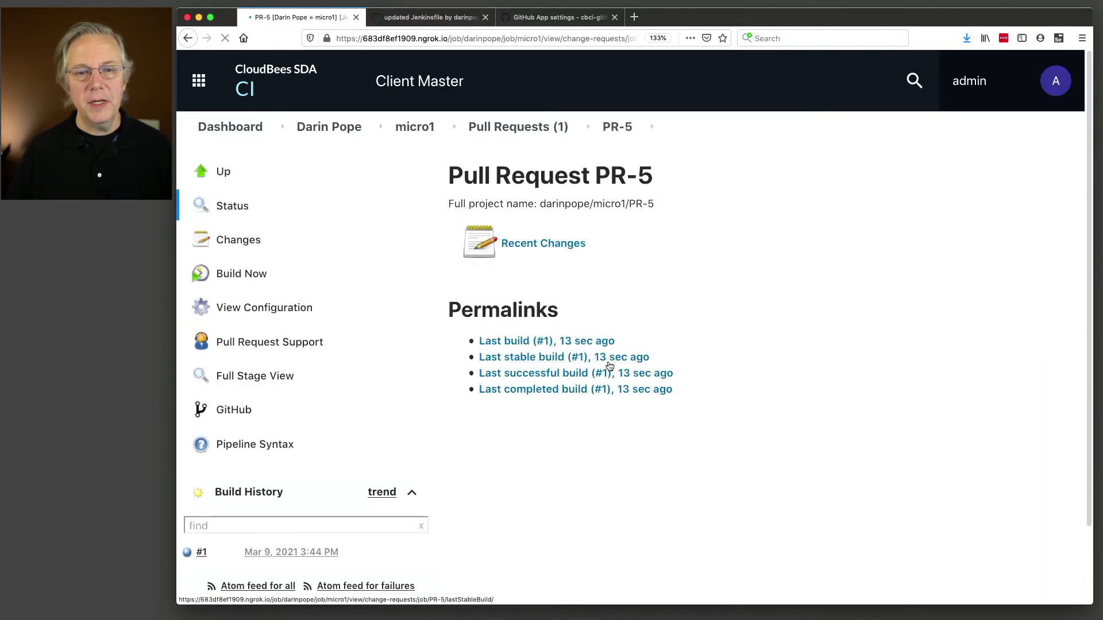
click(187, 552)
scroll(633, 489, down, 10)
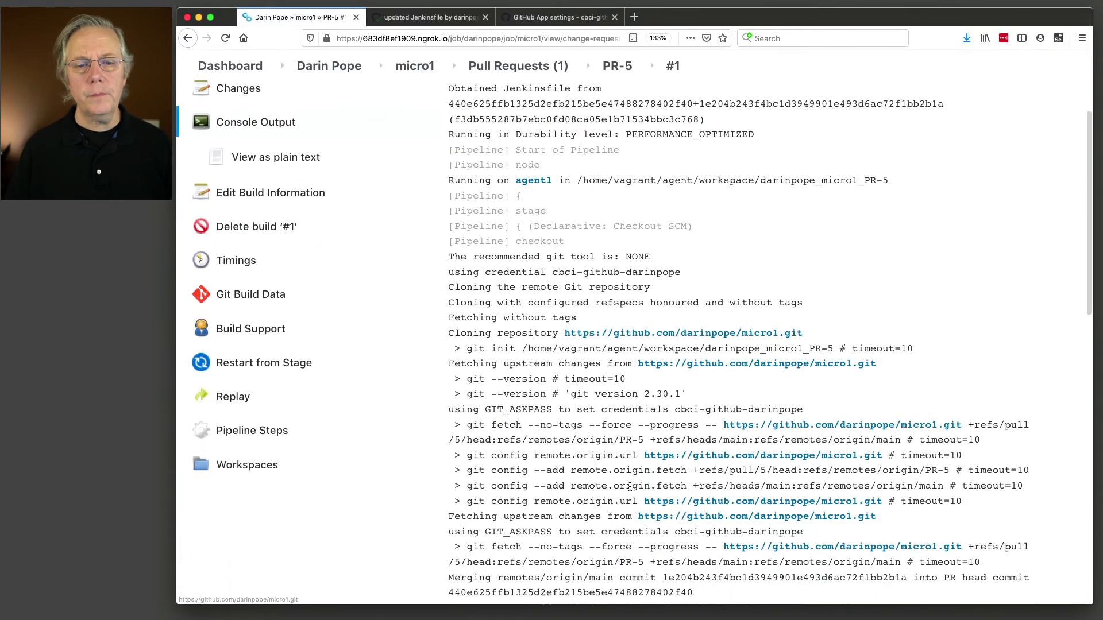
scroll(628, 487, down, 1)
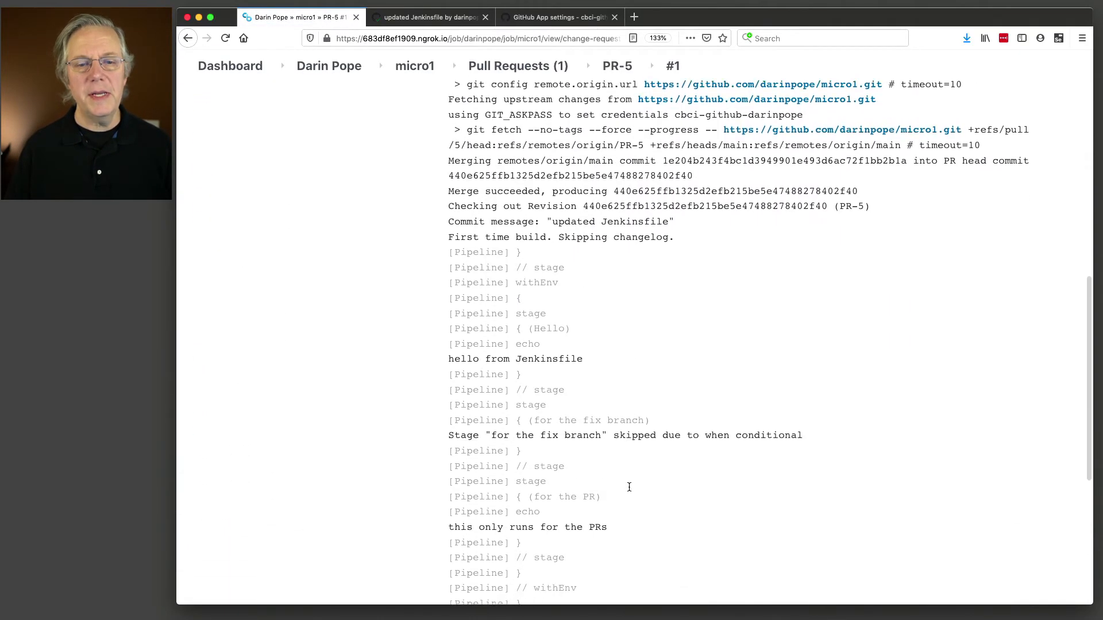
drag(454, 361, 585, 360)
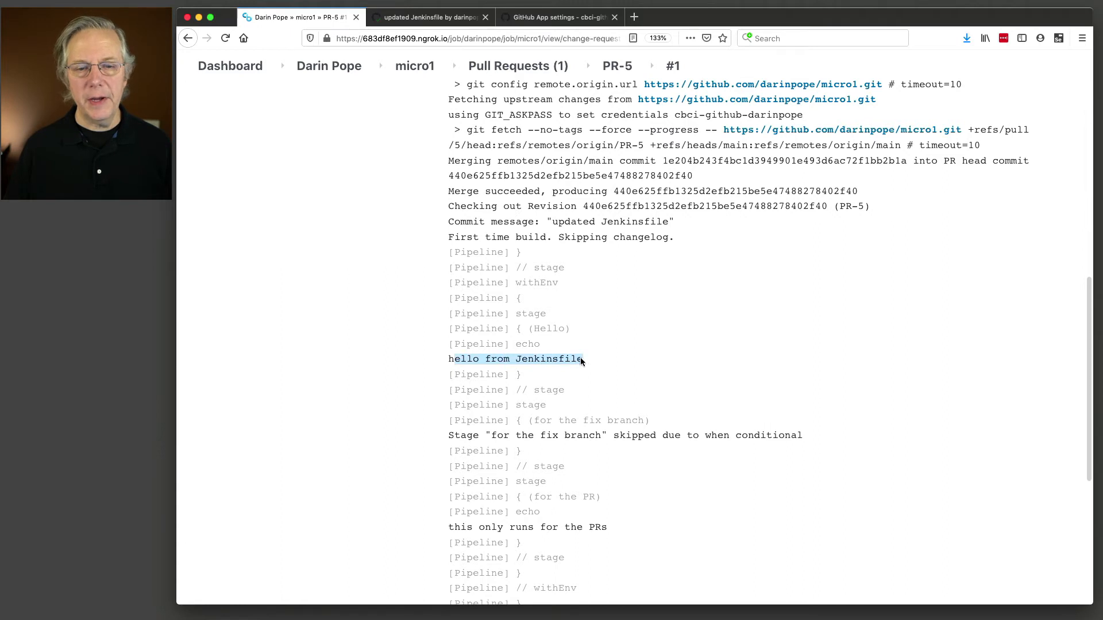
click(450, 440)
drag(451, 441, 626, 437)
drag(451, 527, 605, 519)
scroll(592, 524, down, 1)
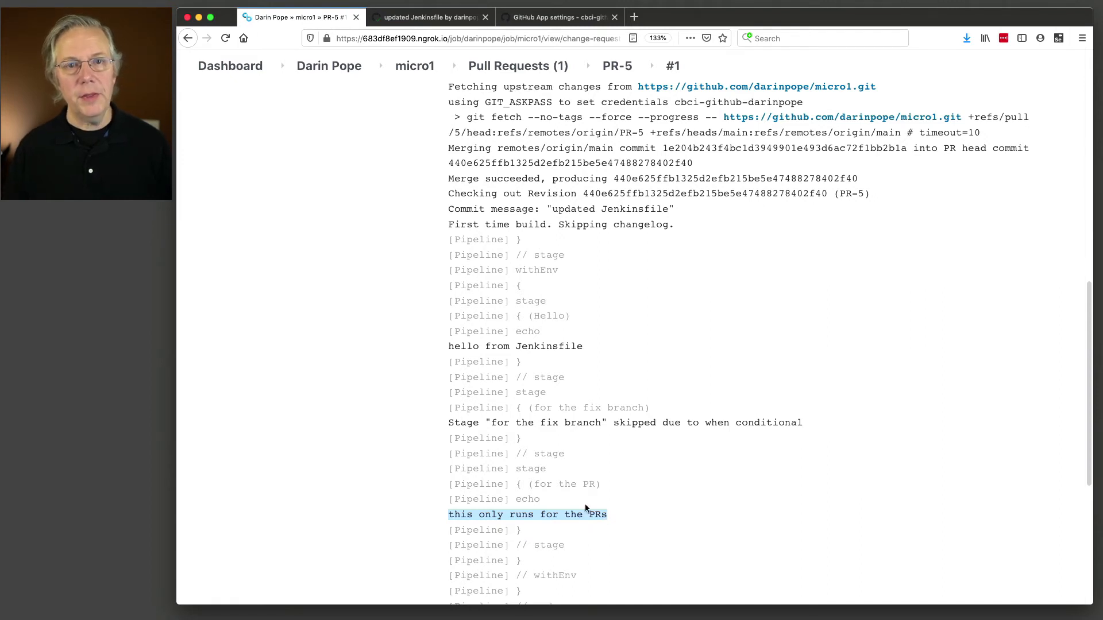
- Return to the micro1 project and look over its branches and pull requests lists
click(415, 68)
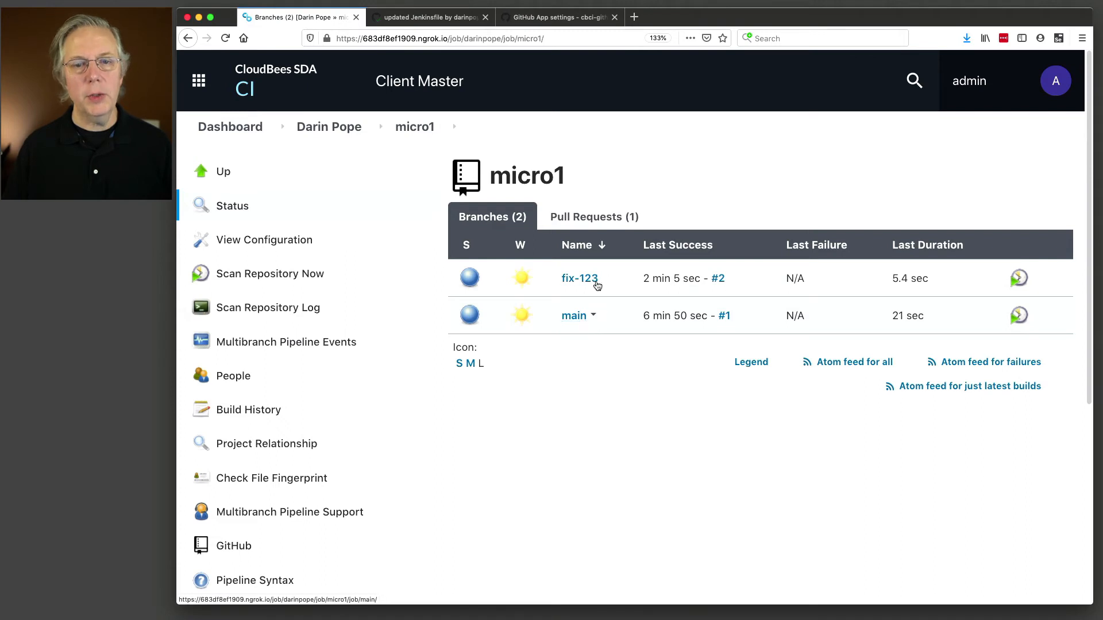
click(604, 221)
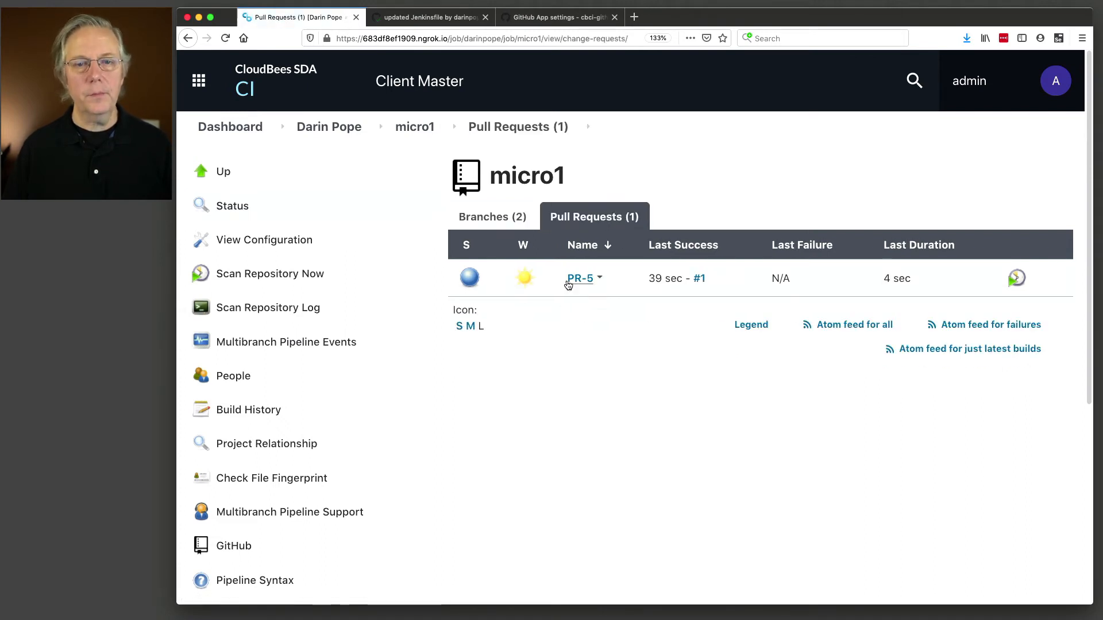
click(495, 218)
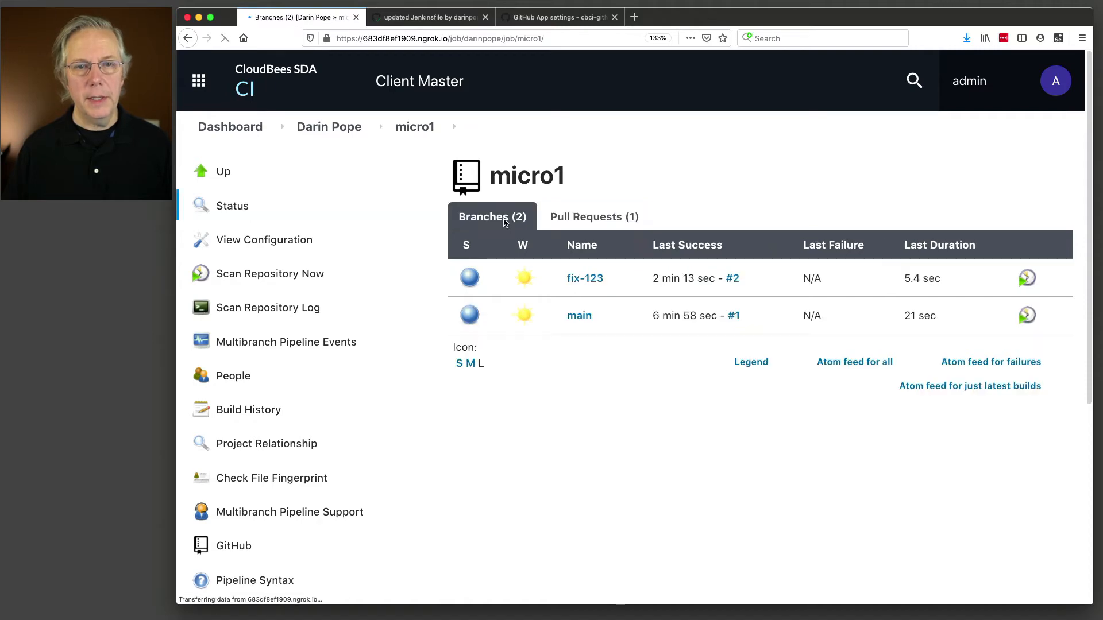
- Switch to GitHub, merge the "updated Jenkinsfile" pull request into main, and delete the fix-123 branch
click(435, 21)
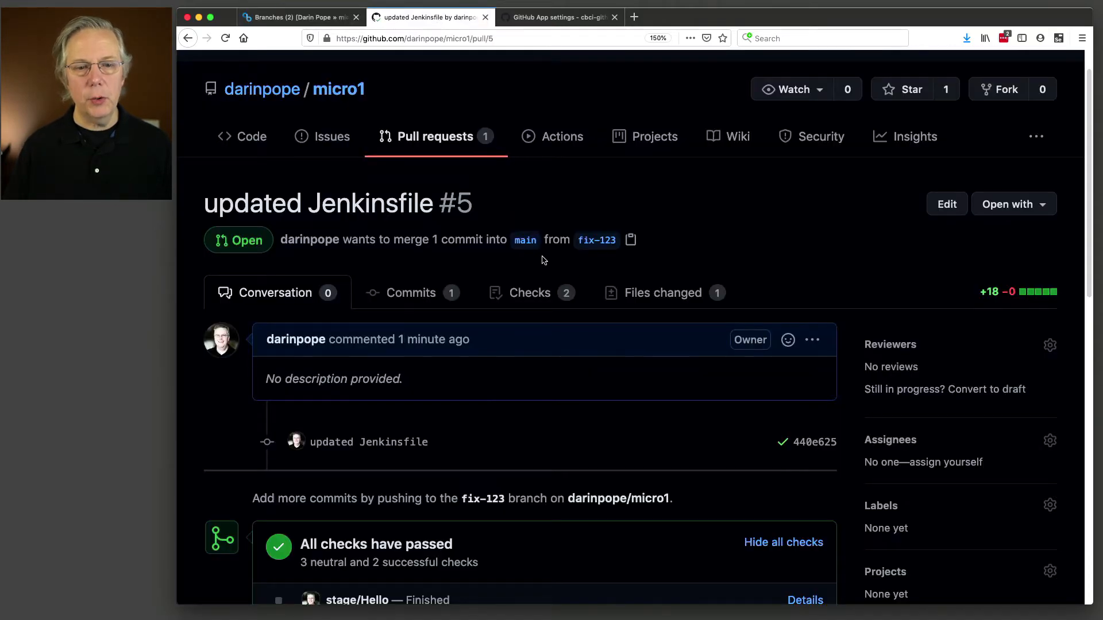
scroll(544, 261, down, 6)
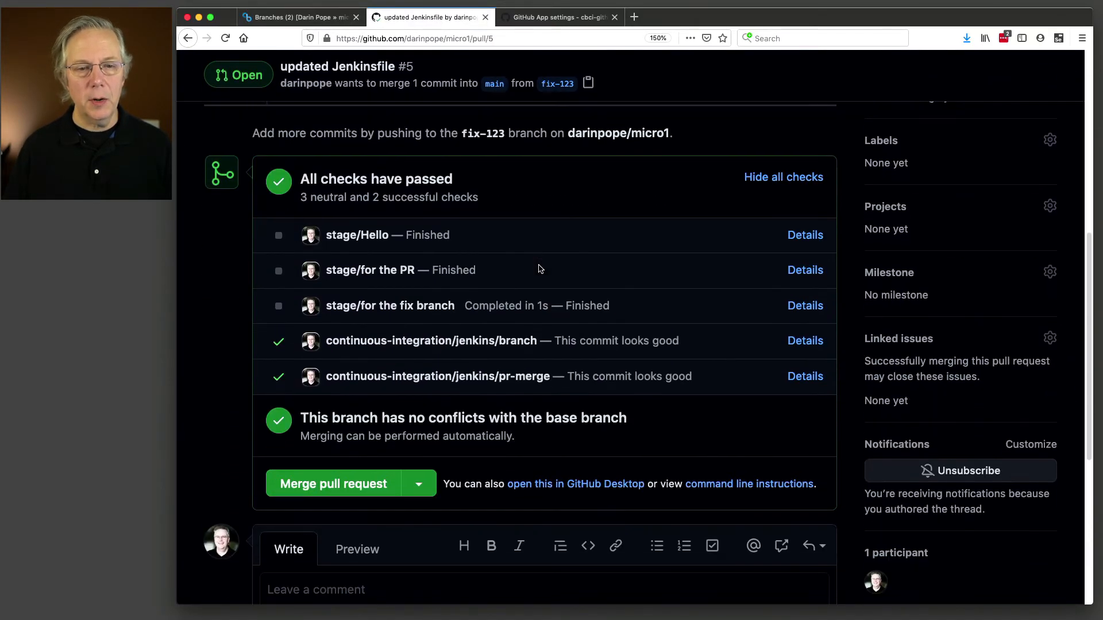
scroll(540, 268, down, 4)
click(355, 270)
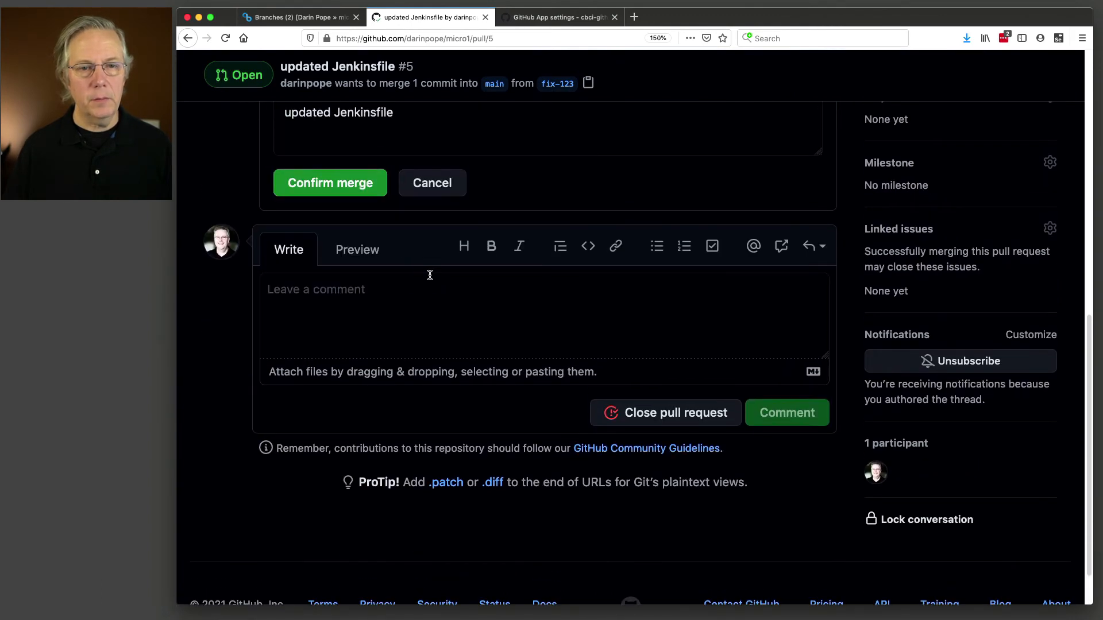
click(355, 192)
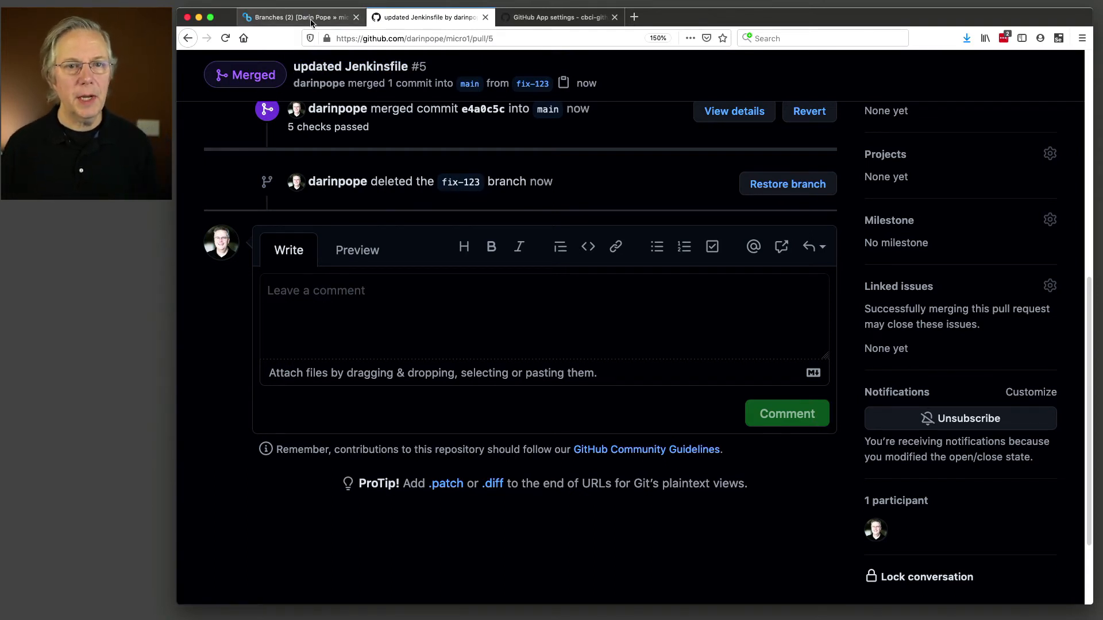
- Switch to CloudBees CI, reload the micro1 project, and check the post-merge status of its branches and pull requests
click(312, 22)
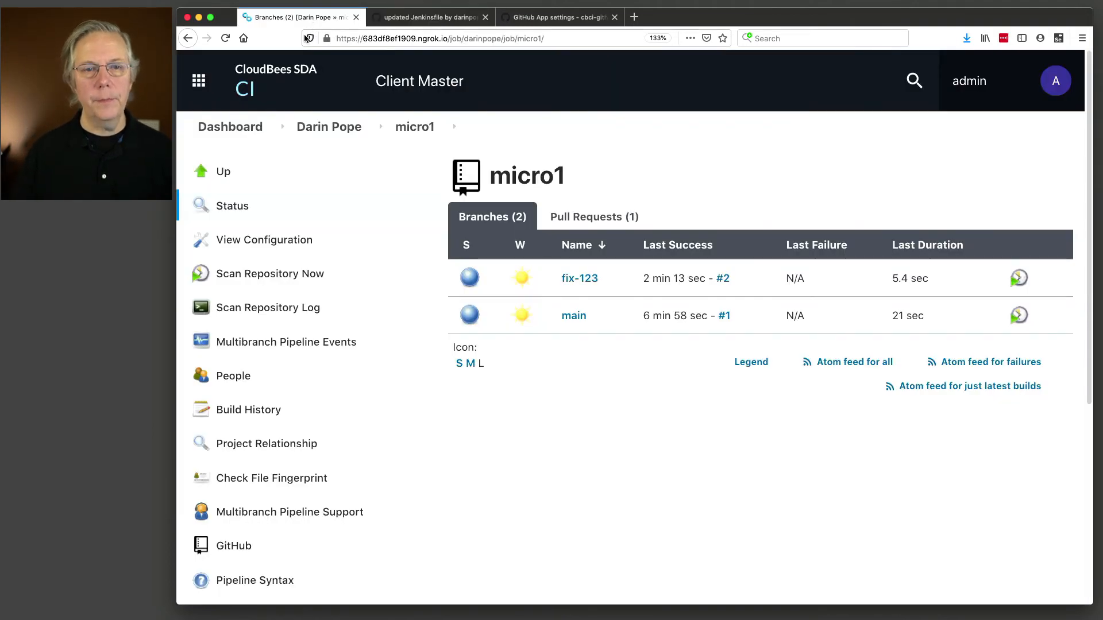
click(412, 127)
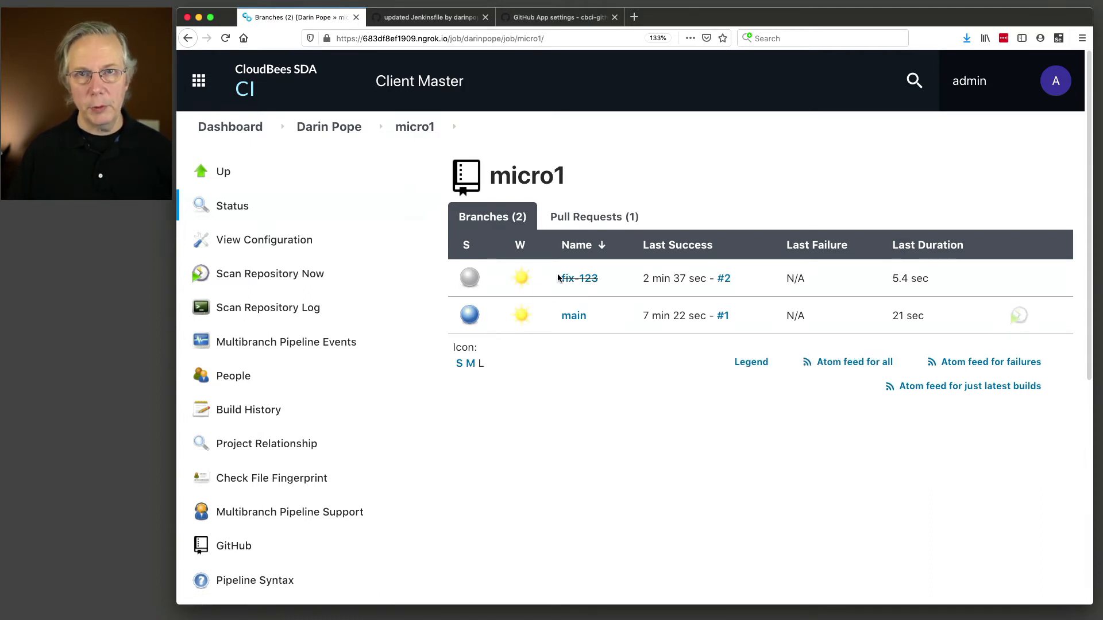
click(598, 223)
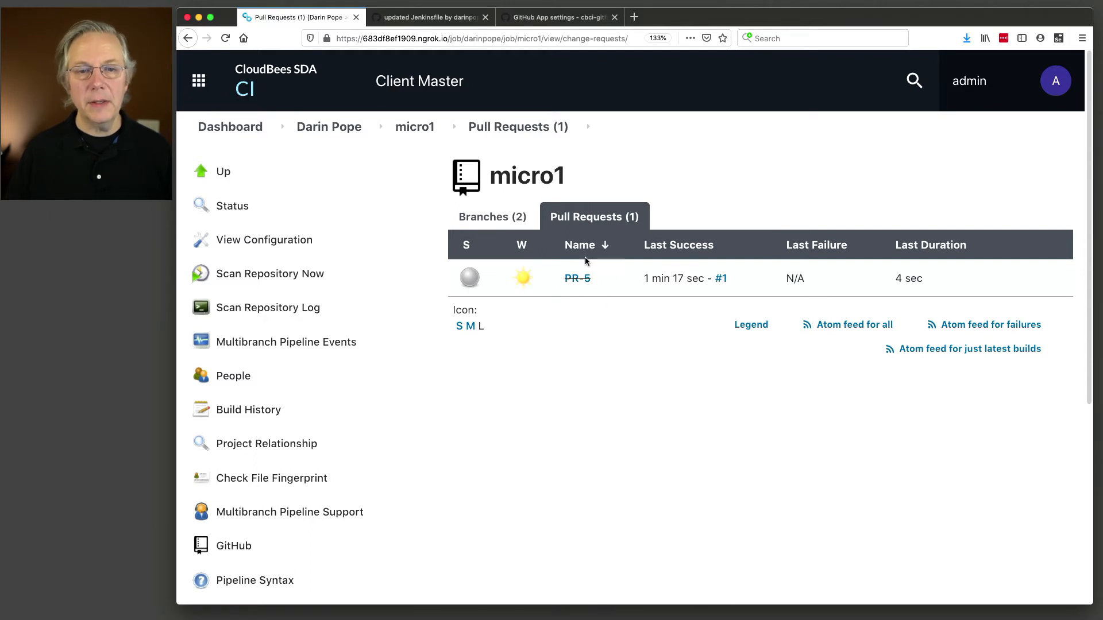
click(499, 224)
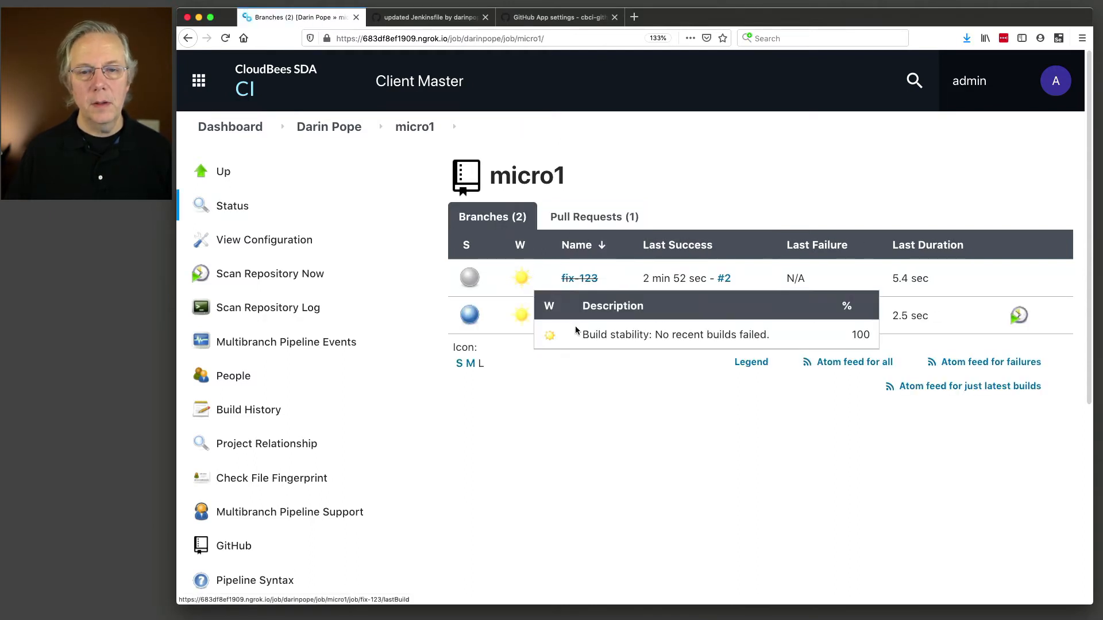
- Open the main branch's build #2 console output and examine the Hello, fix branch and PR stages
click(576, 320)
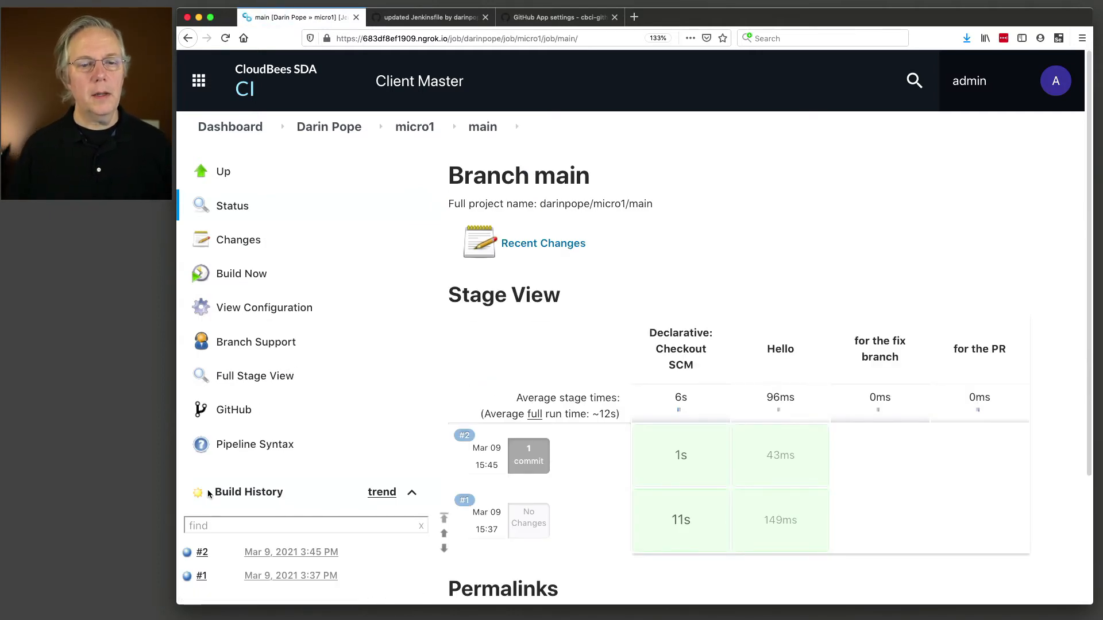
click(186, 554)
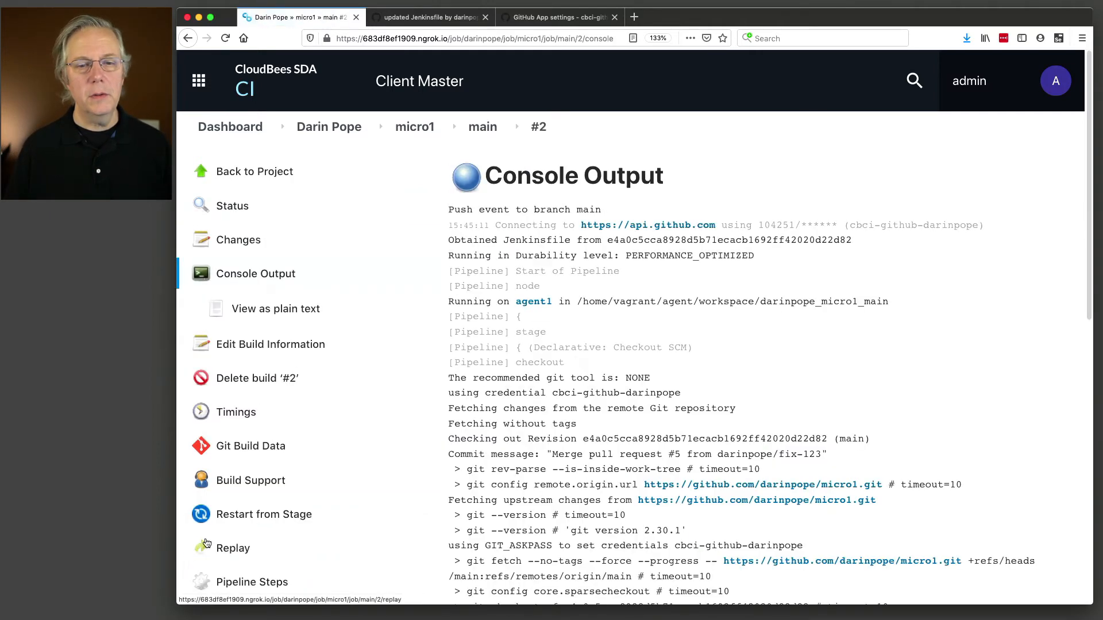
scroll(647, 438, down, 10)
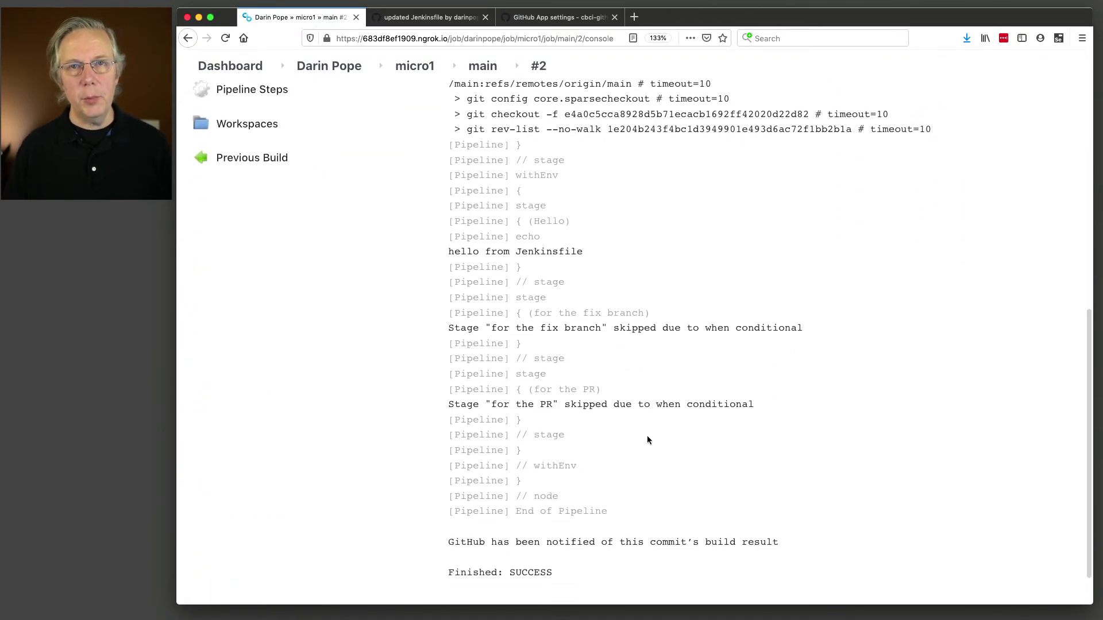
drag(593, 251, 447, 251)
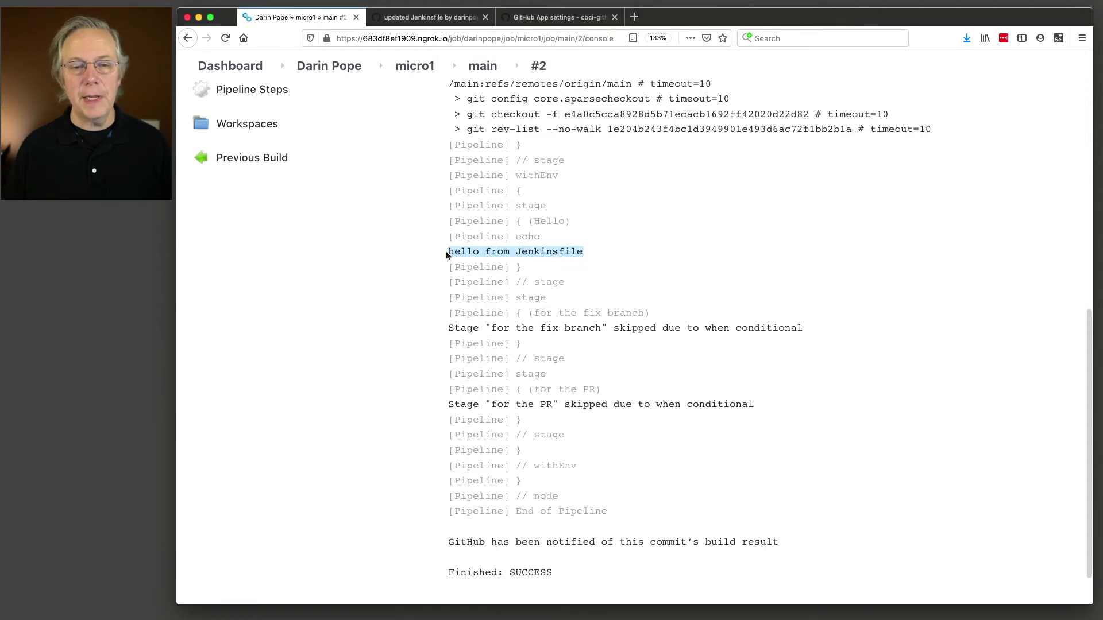
drag(447, 327, 586, 329)
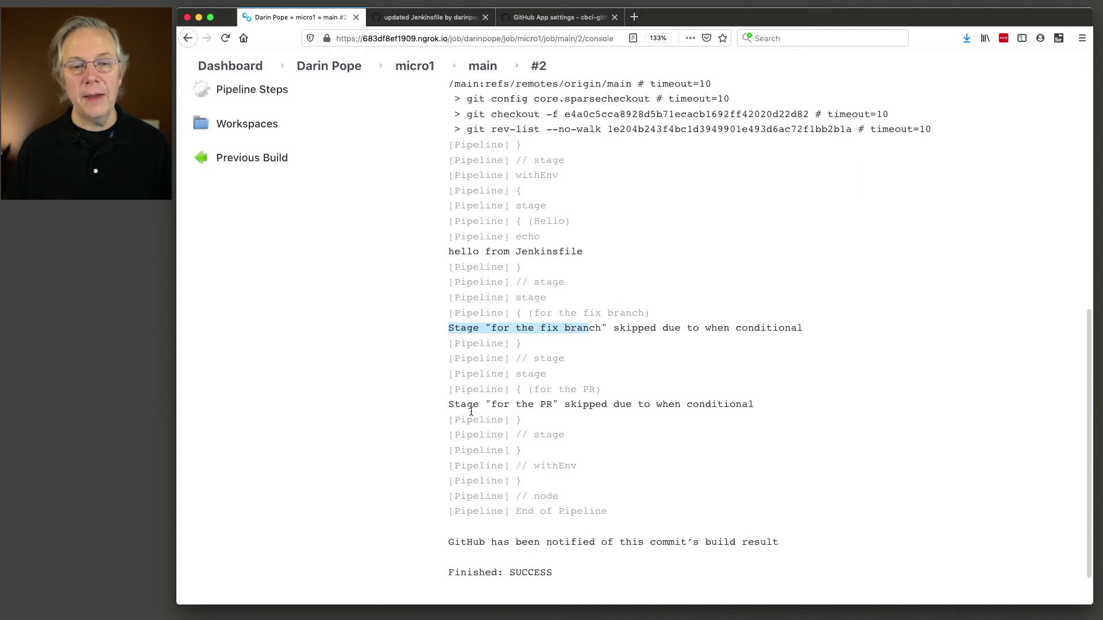
drag(451, 405, 555, 410)
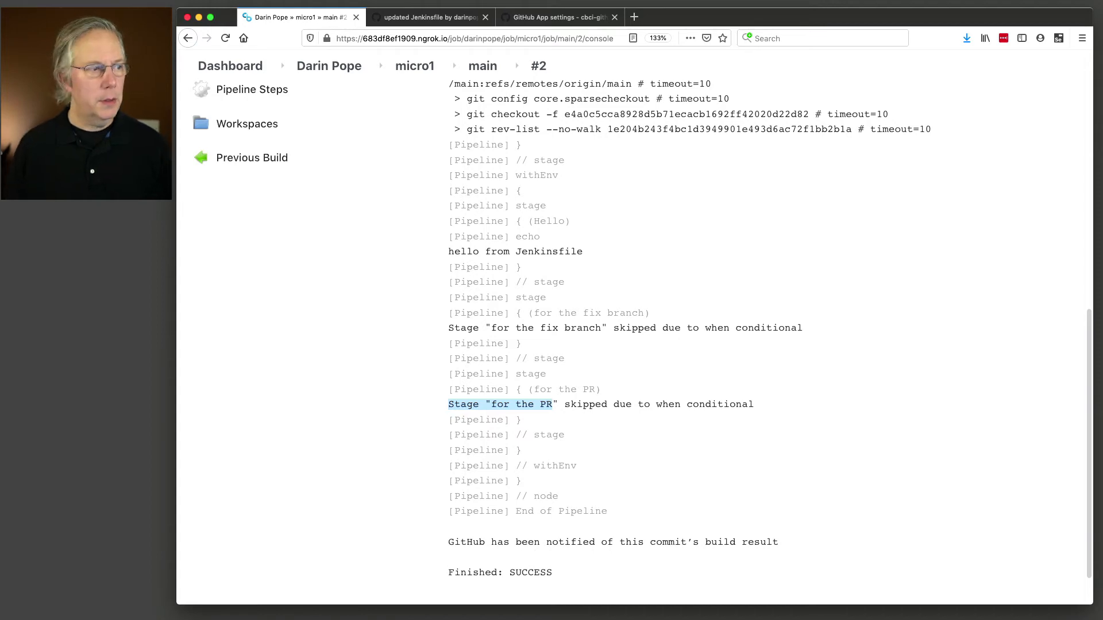
- Switch to the terminal, change to the ../micro2 repository and run git pull on its main branch, clearing the screen
key(super+Tab)
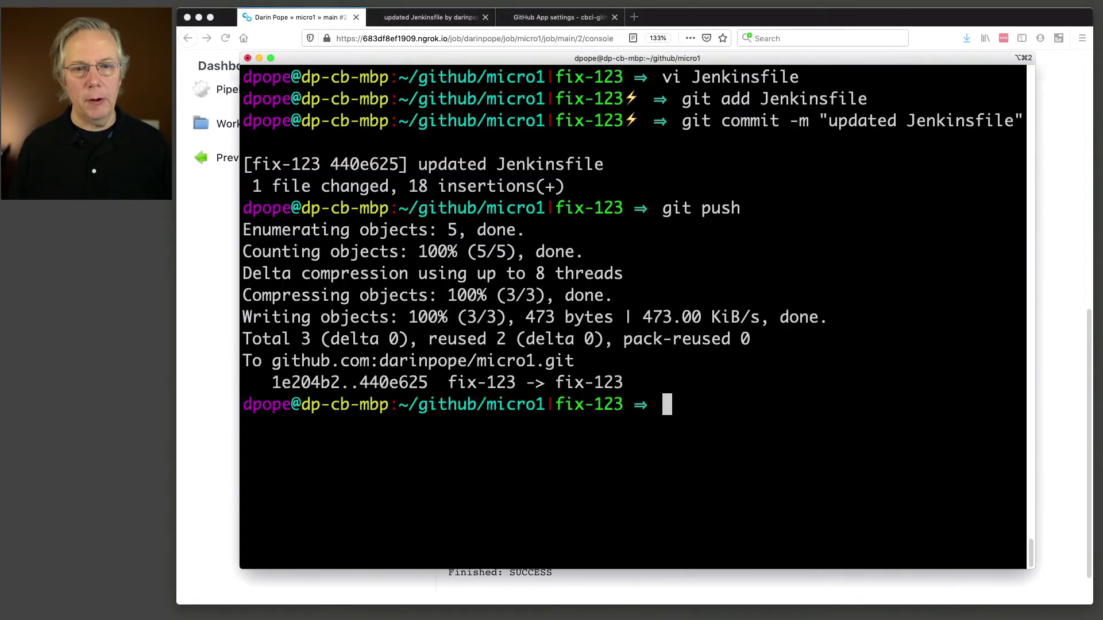
text(cd ../mcir)
key(BackSpace)
key(BackSpace)
key(BackSpace)
text(icro2)
key(Return)
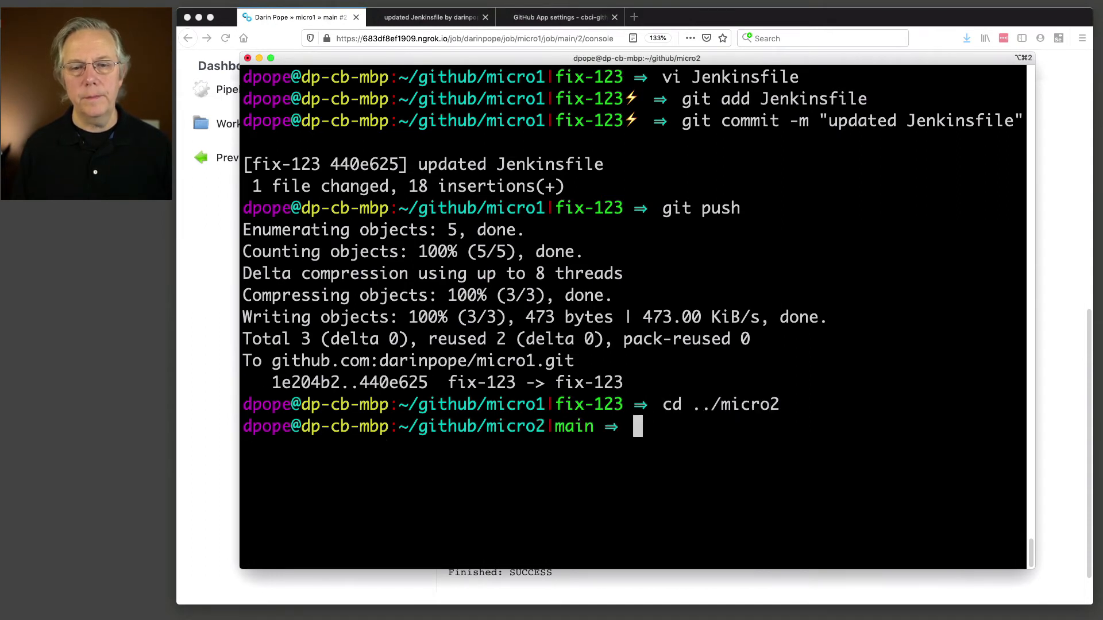
text(git pull)
key(Return)
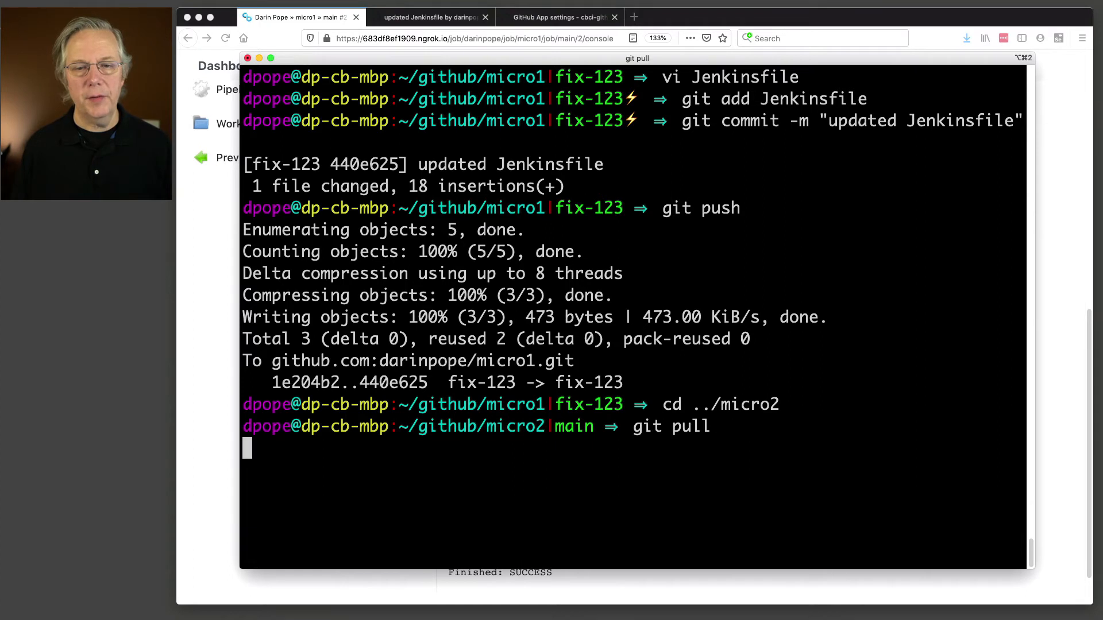
text(clear)
key(Return)
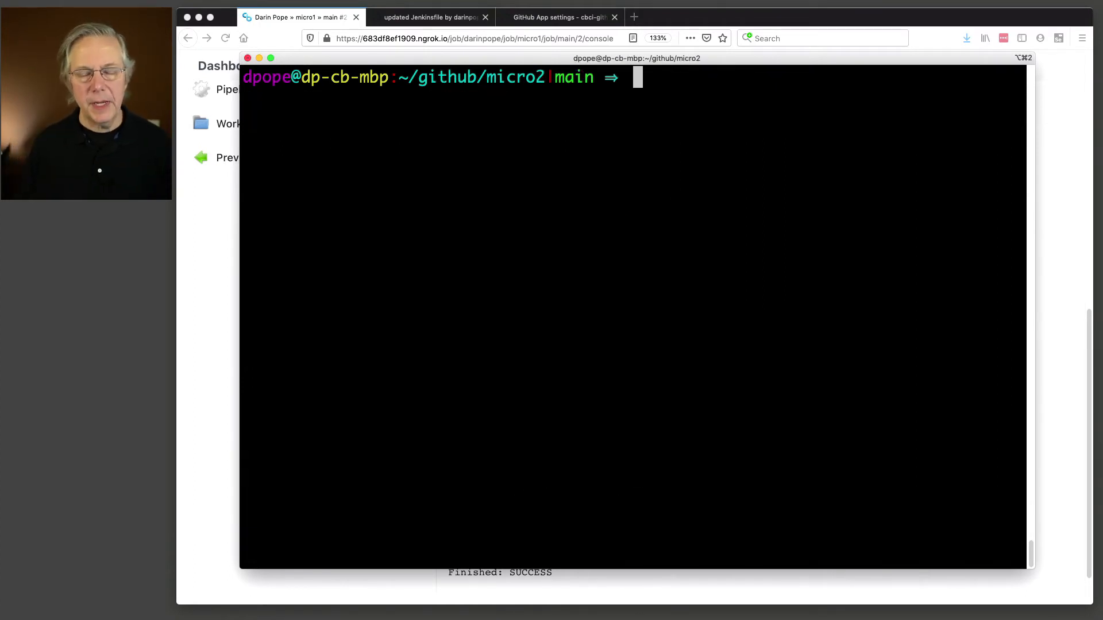
- Create Jenkinsfile-m2 in vi with a pipeline on the "linux" agent whose Hello stage echoes "hello from Jenkinsfile-m2"
text(vi Jenki)
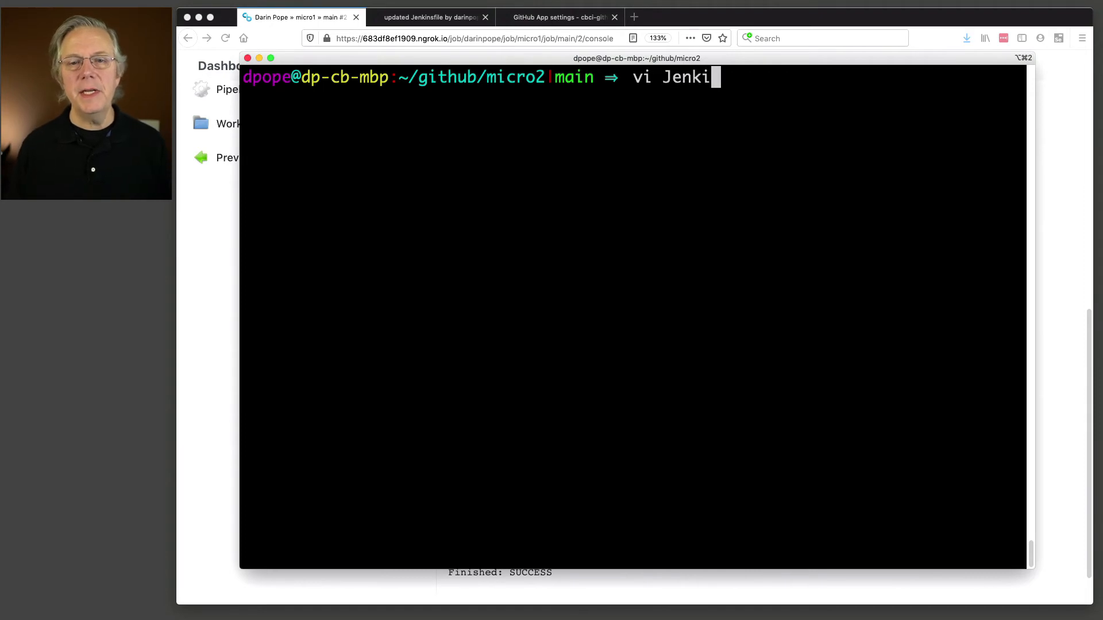
text(nsfile-)
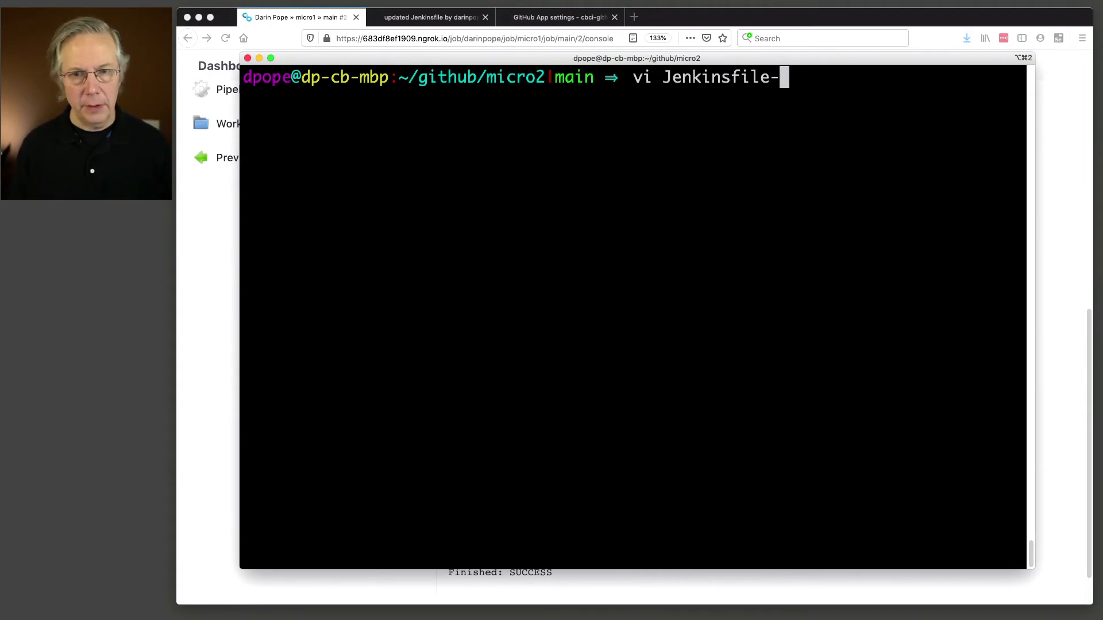
text(m2)
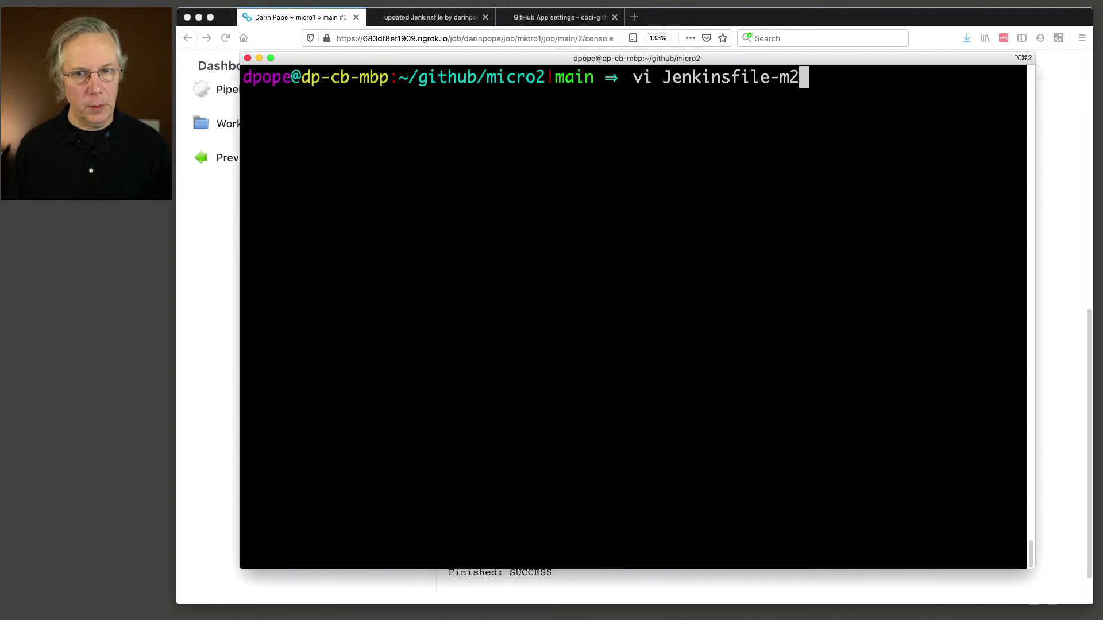
key(Return)
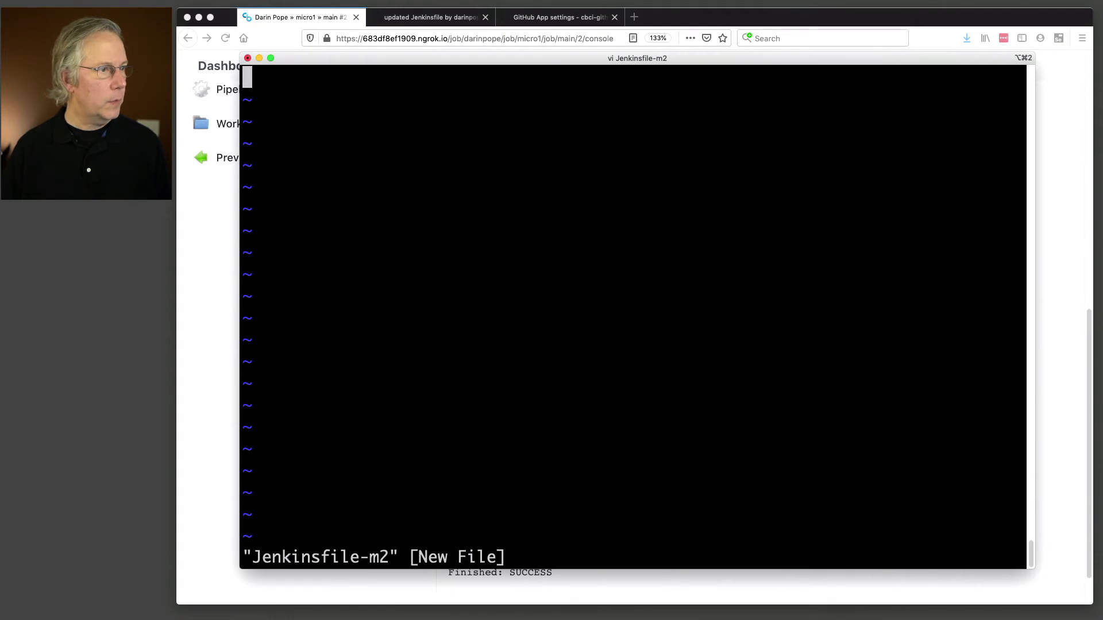
key(super+Tab)
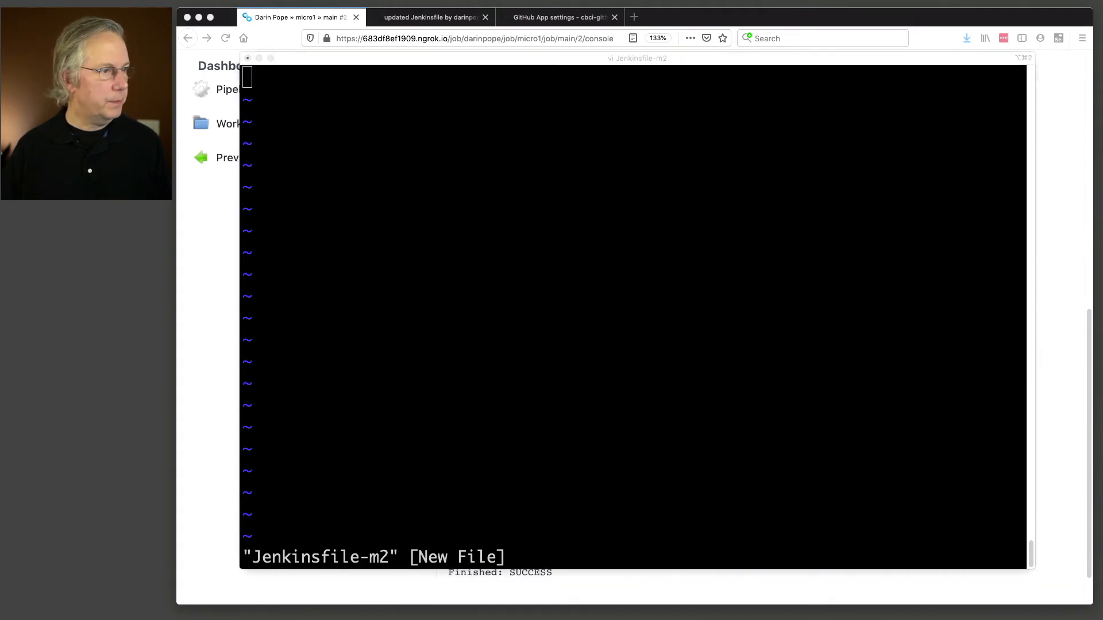
click(756, 233)
text(pipeline {   agent {label "linux"}   stages {     stage('Hello') {       steps {         echo "hello from Jenkinsfile-m2"       }     }   } })
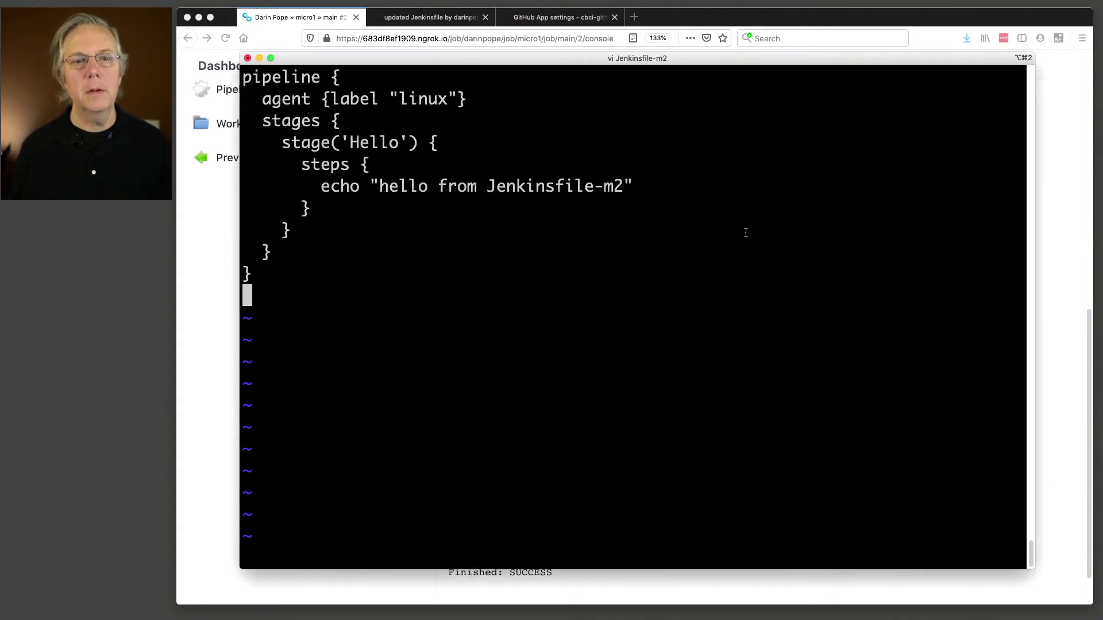
- Review the echo line in Jenkinsfile-m2, save the file and exit vi
key(Up)
key(Up)
key(Down)
key(Down)
key(Up)
key(Up)
key(Up)
key(Up)
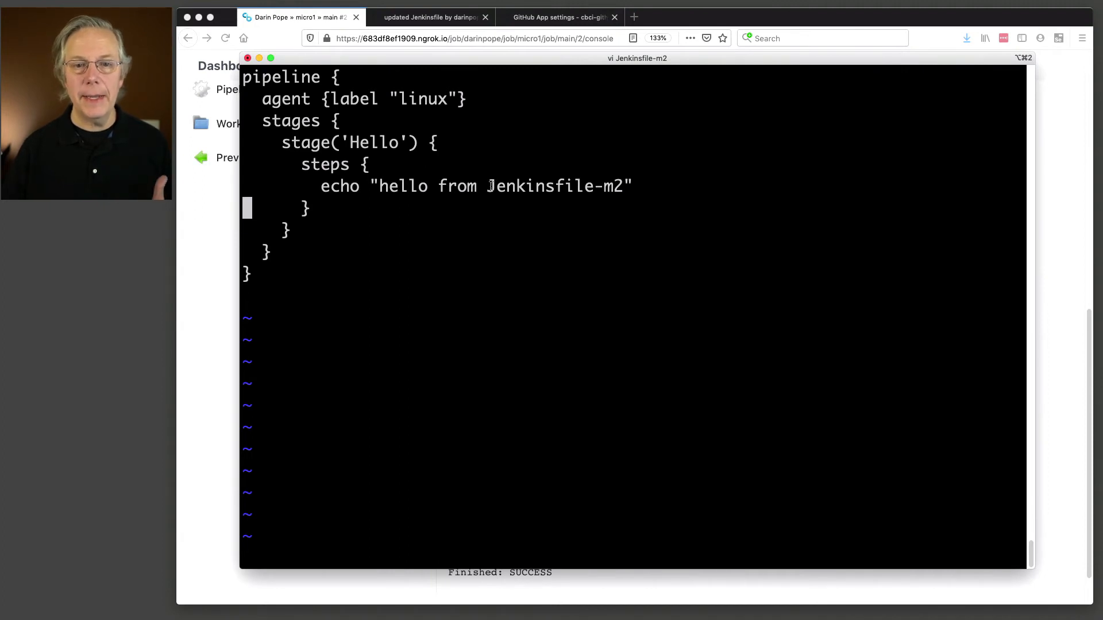
drag(491, 186, 623, 193)
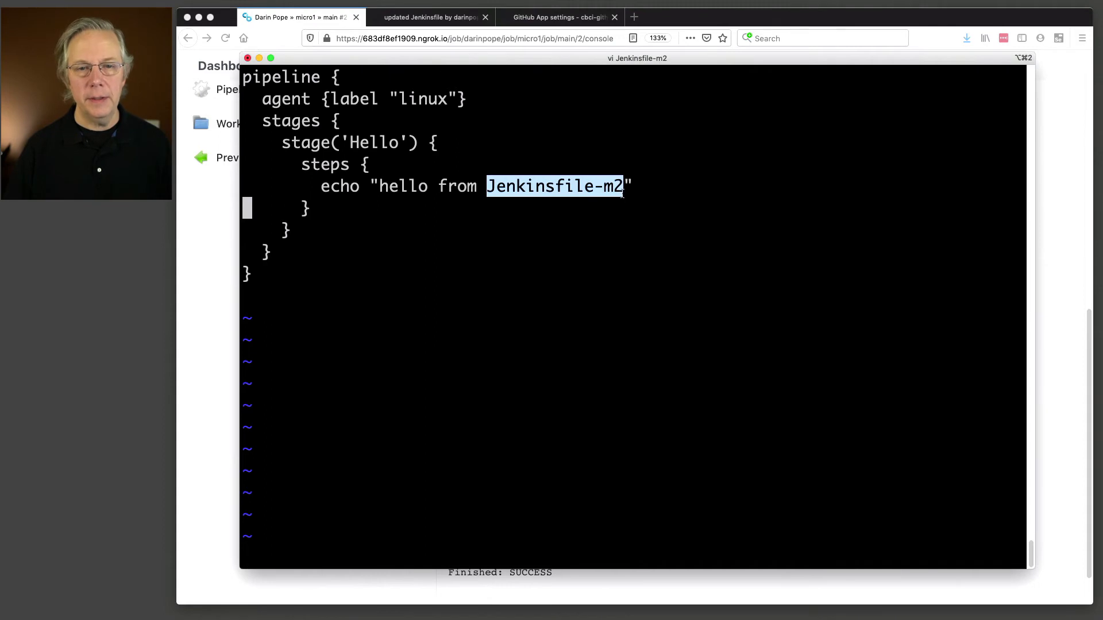
click(666, 259)
text(:wq)
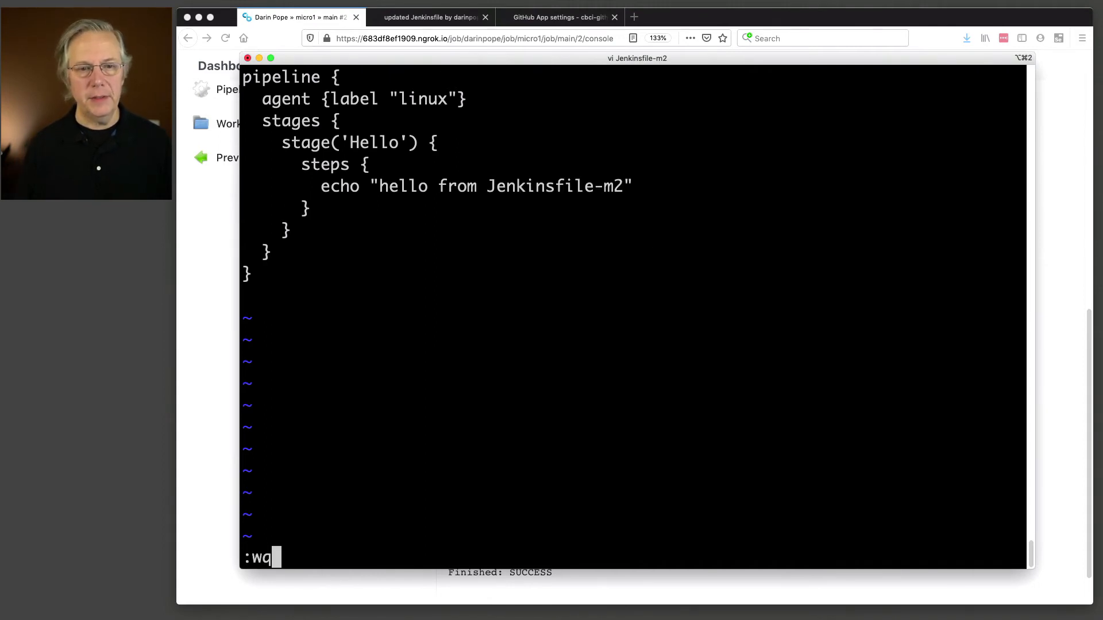
key(Return)
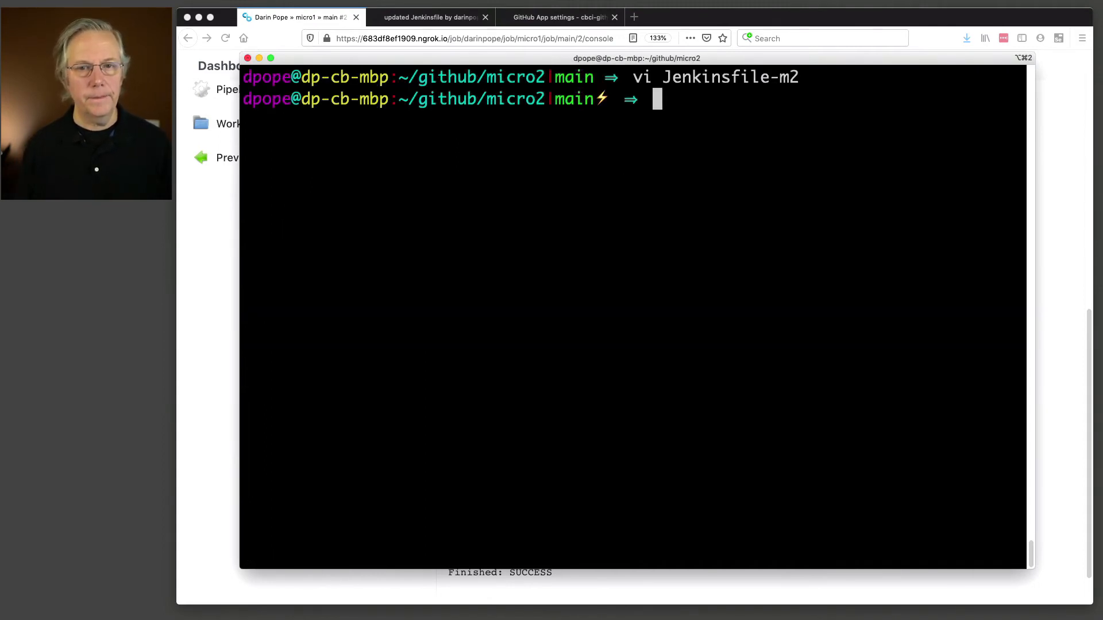
- Stage Jenkinsfile-m2 in git and commit it with the message "added Jenkinsfile-m2"
text(git add Jen)
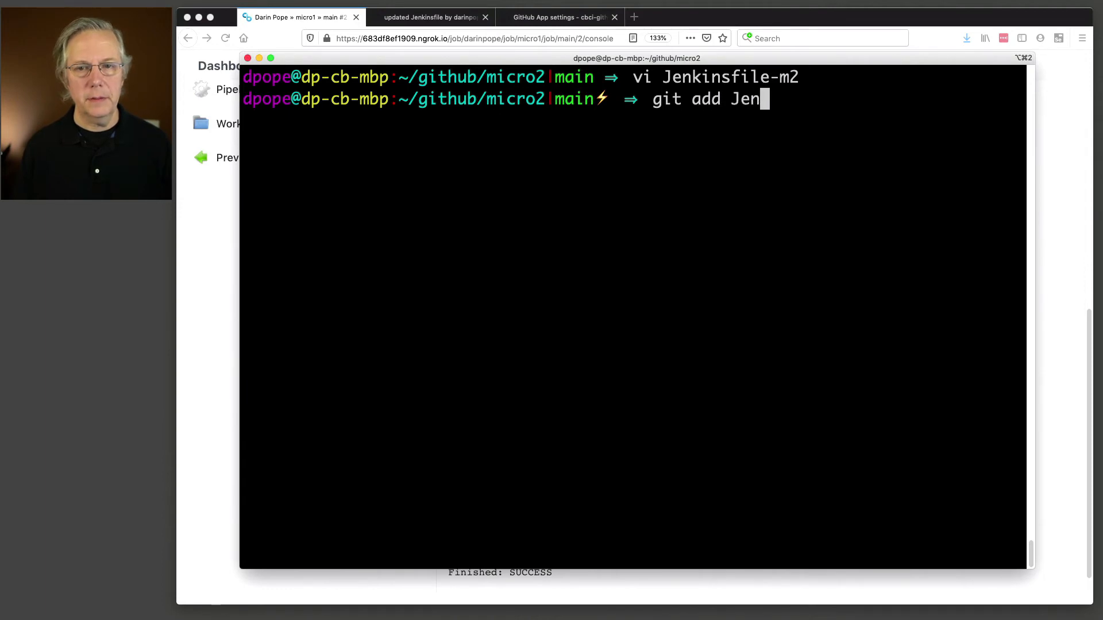
key(Tab)
key(Return)
text(g)
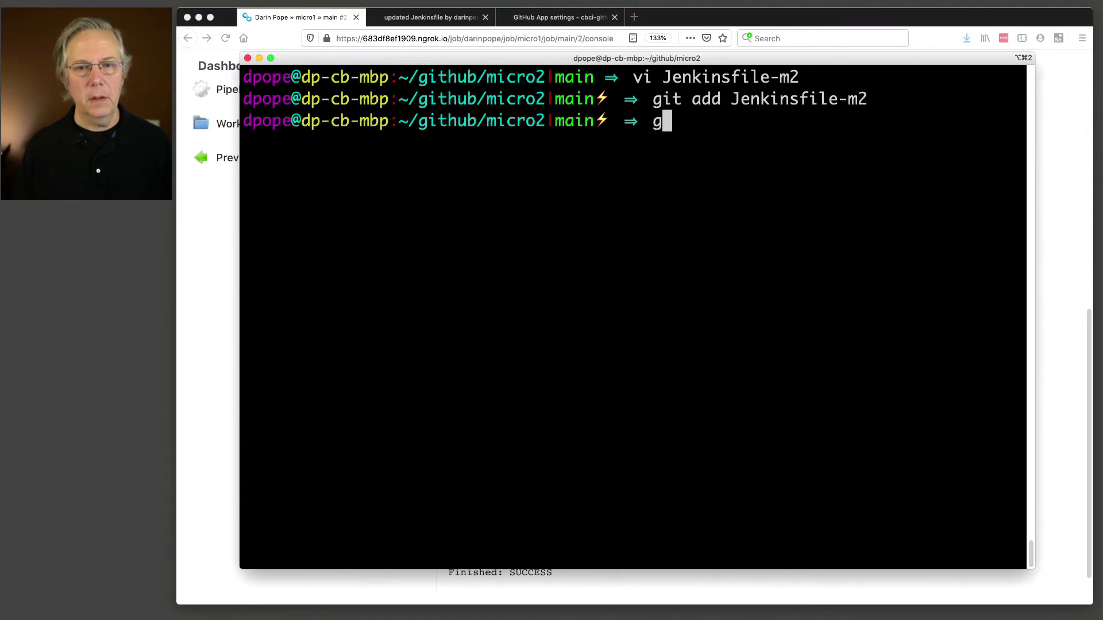
text(it commit -m)
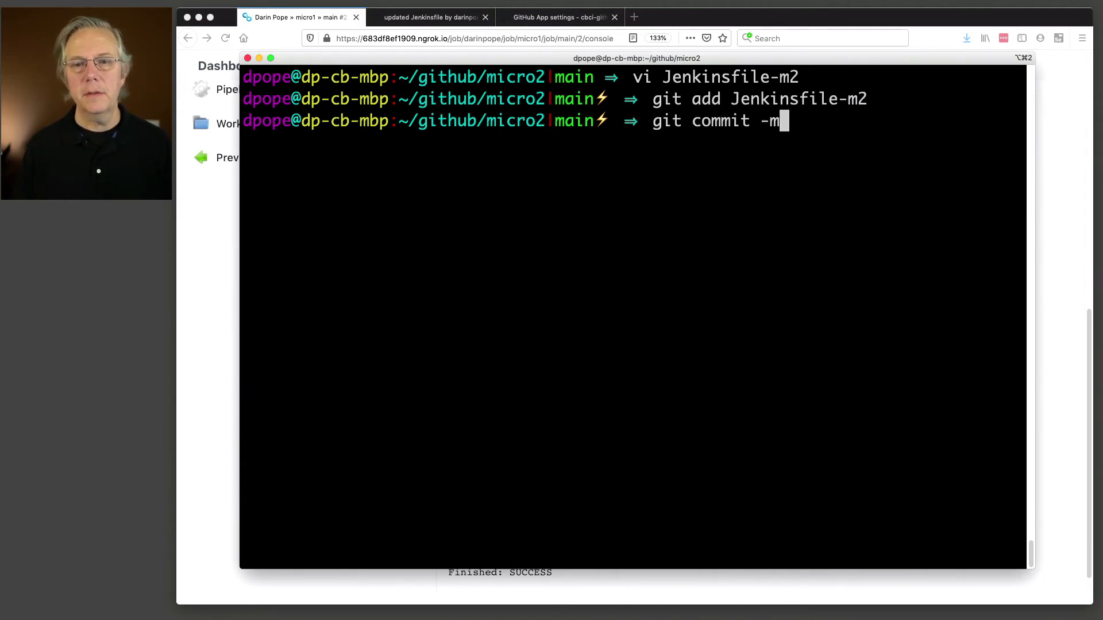
text( "added Jeninsf)
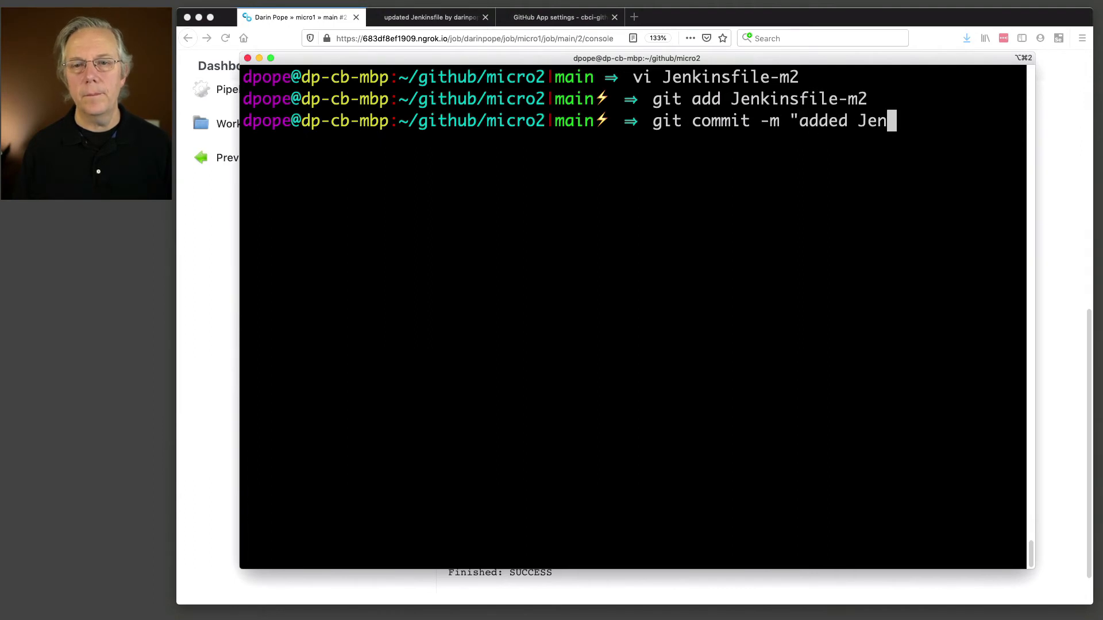
key(BackSpace)
key(BackSpace)
key(BackSpace)
key(BackSpace)
text(kins)
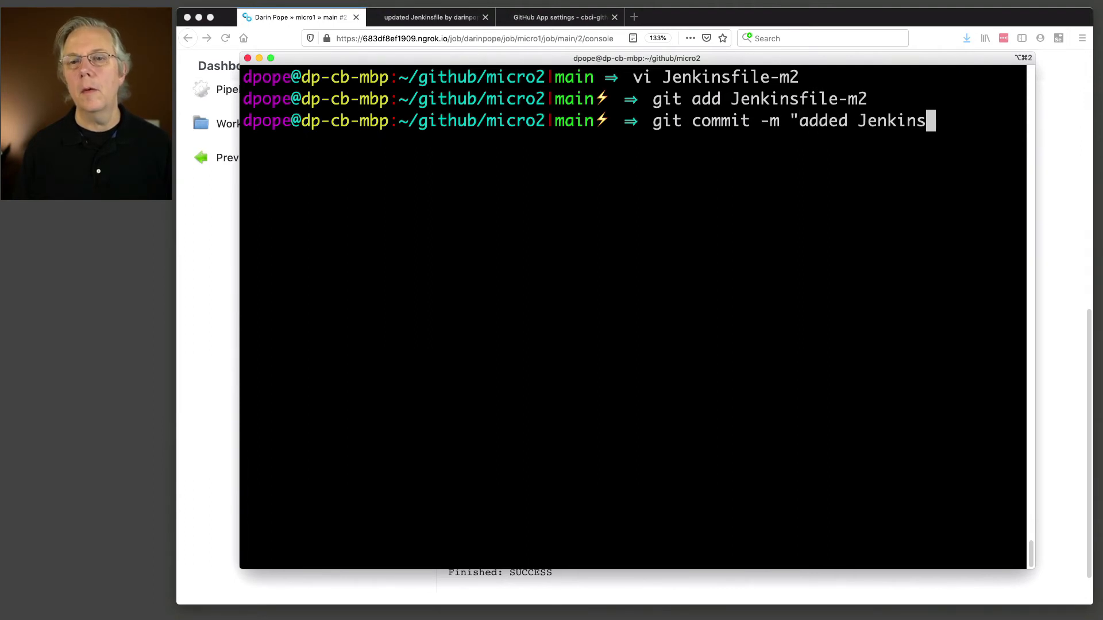
text(file-m2")
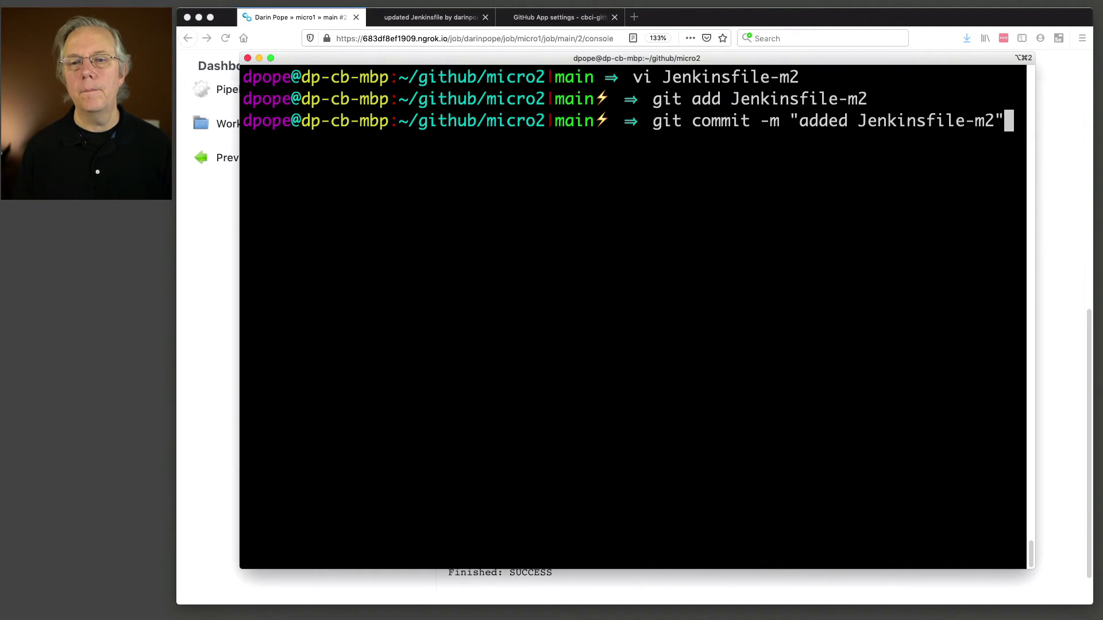
key(Return)
- Check the organization folder's repository list in CloudBees CI and push the micro2 commit from the terminal
text(git push)
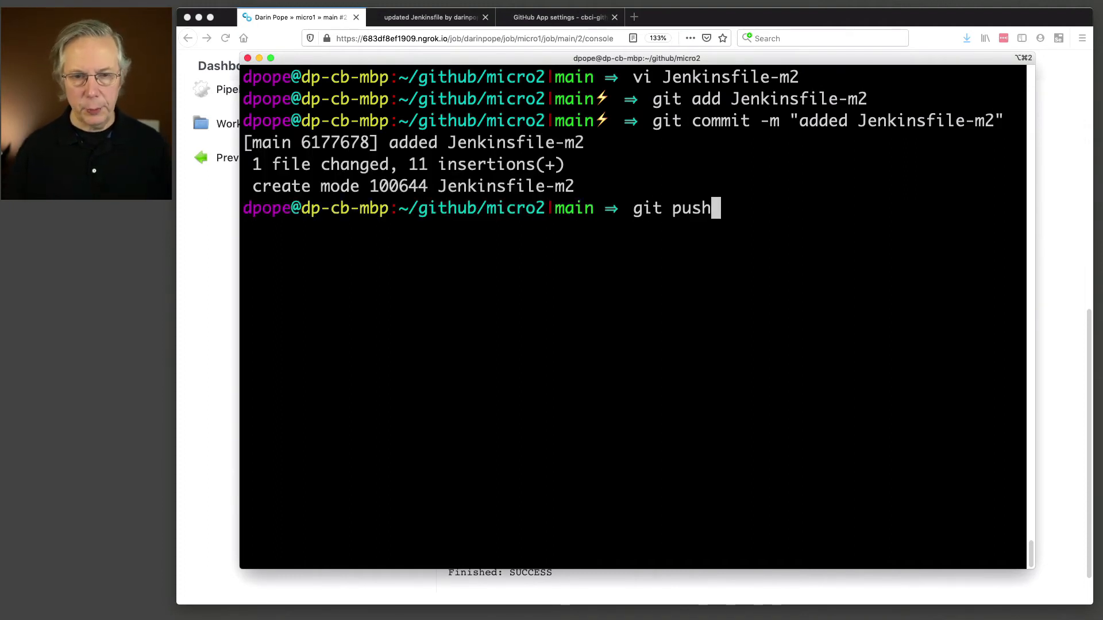
click(229, 340)
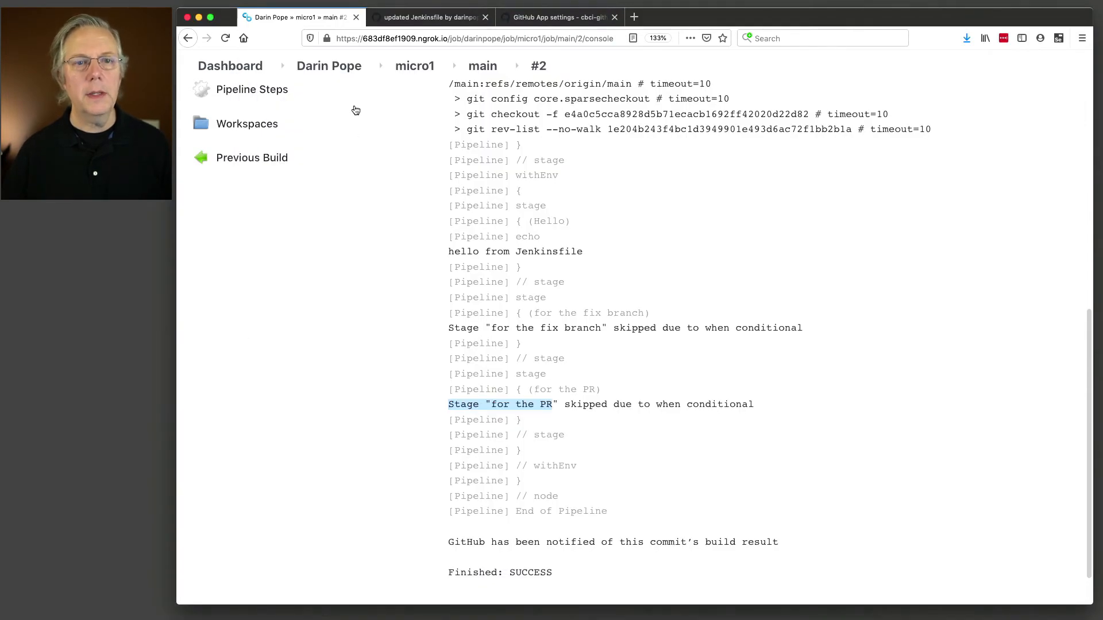
click(338, 70)
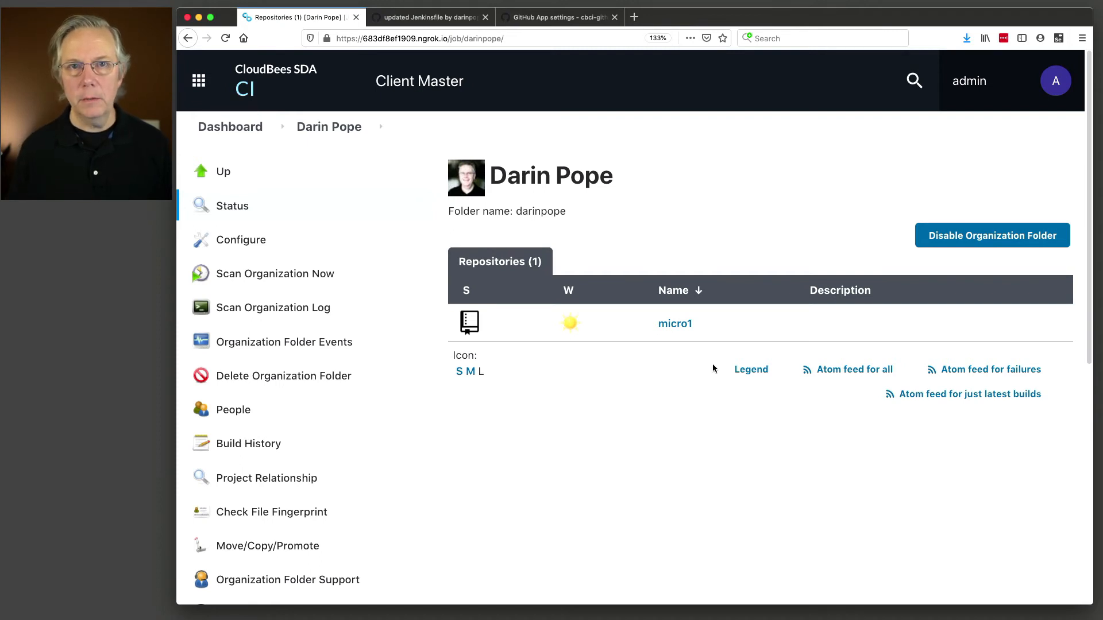
key(super+Tab)
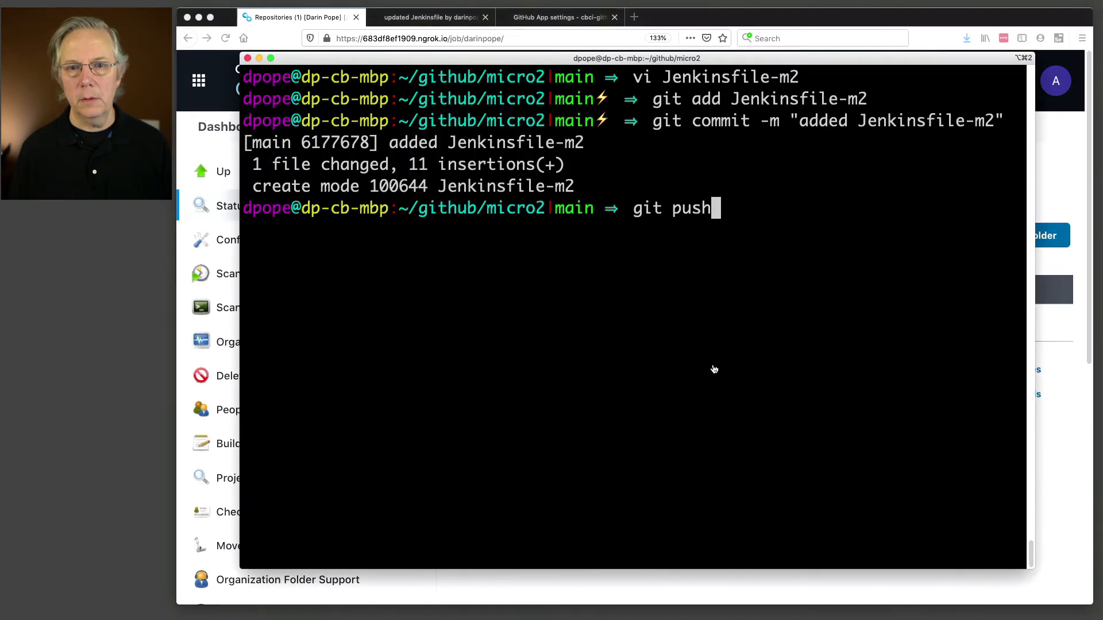
key(Return)
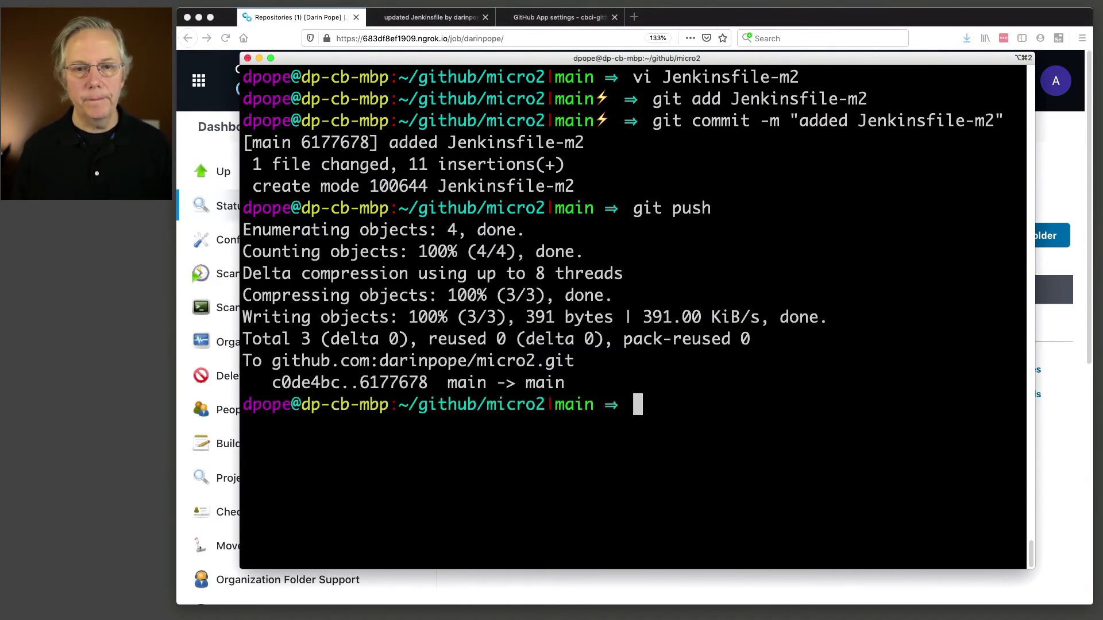
- Switch to CloudBees CI in the browser and open the organization folder's configuration at the Project Recognizers settings
key(super+Tab)
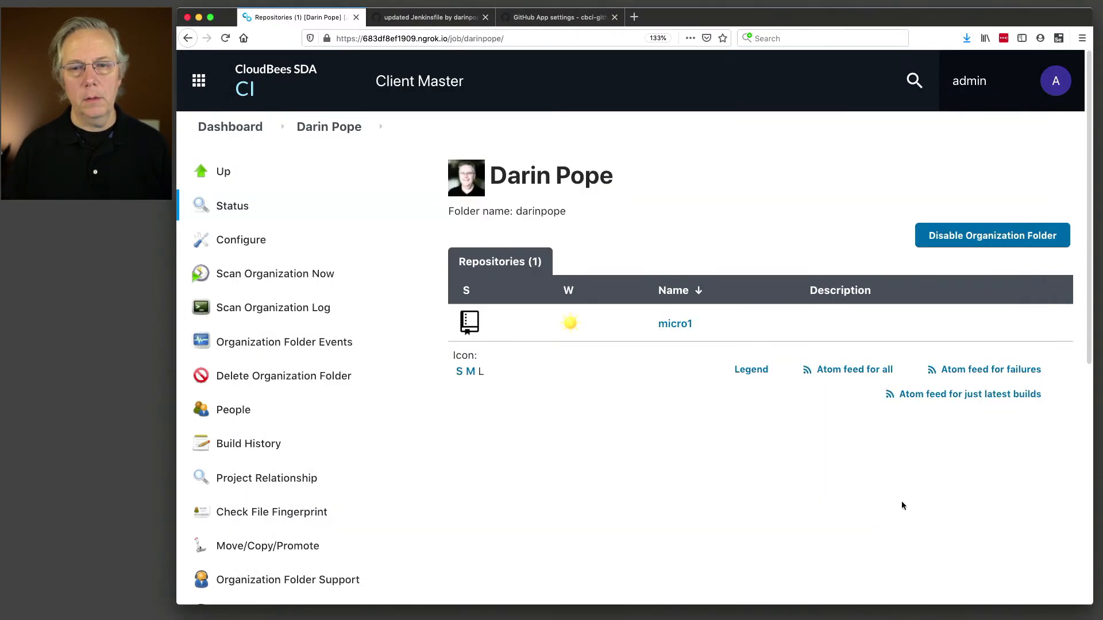
click(323, 131)
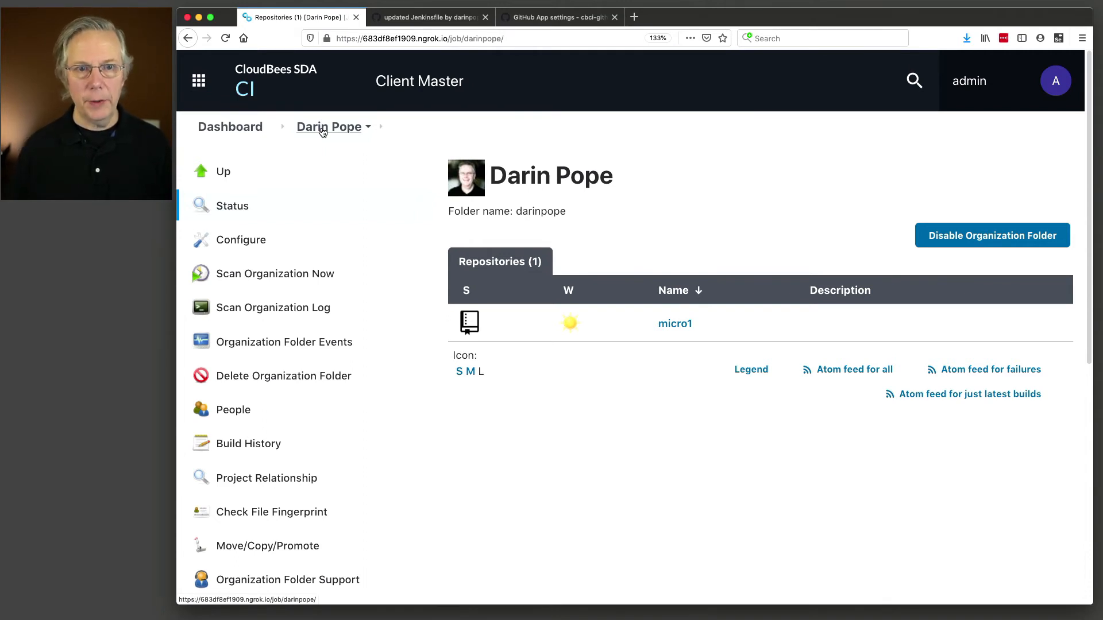
click(274, 250)
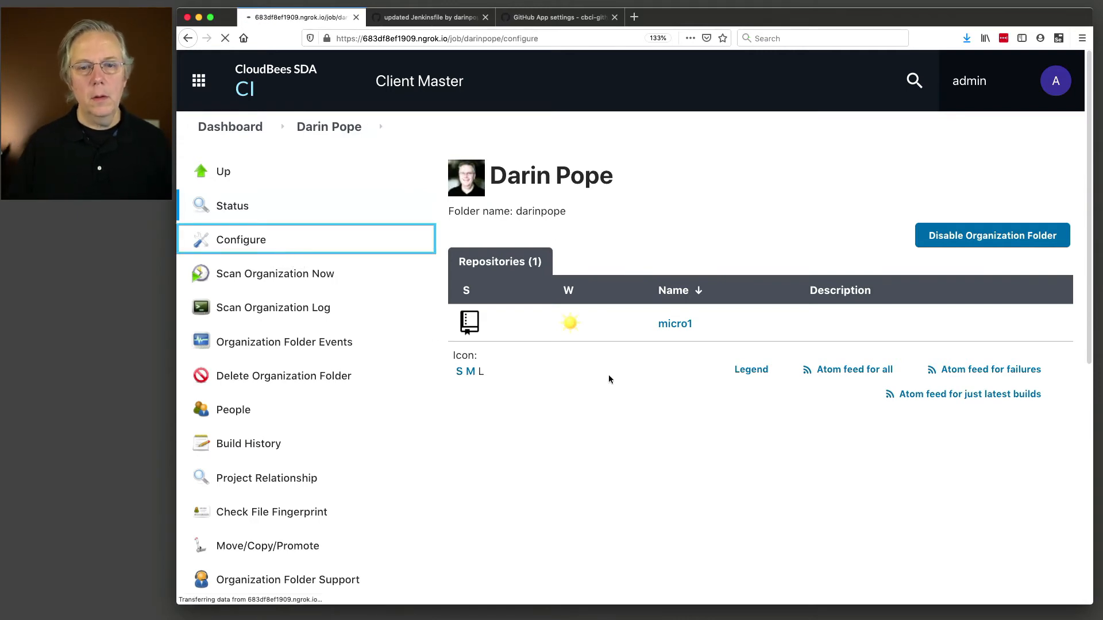
scroll(531, 376, down, 3)
scroll(531, 375, down, 10)
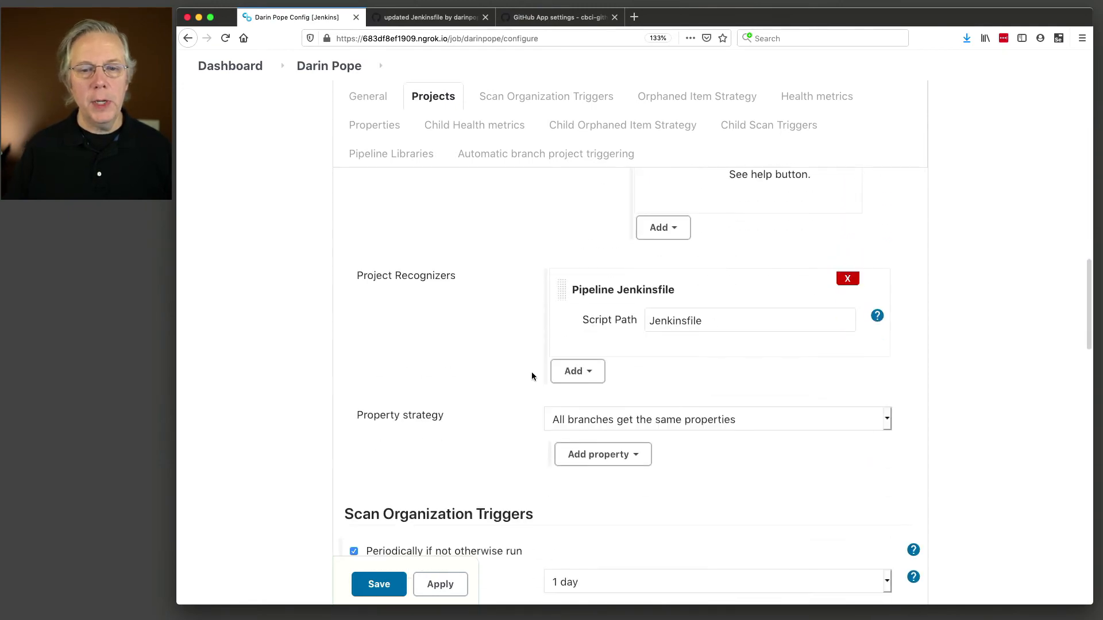
scroll(532, 375, down, 3)
scroll(532, 375, up, 2)
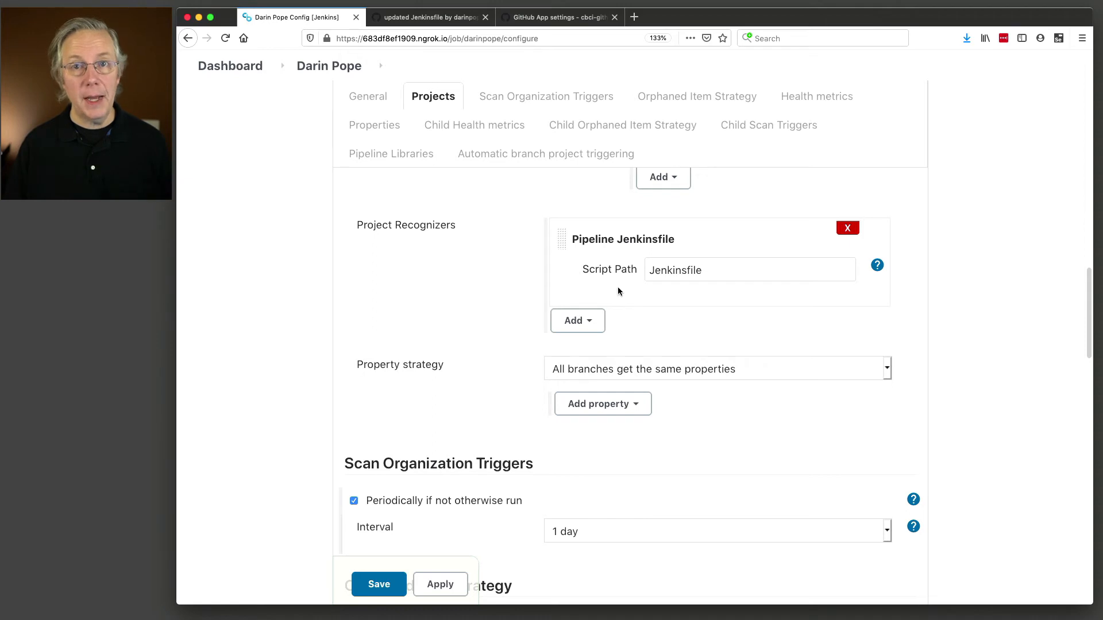
- Add a second Pipeline Jenkinsfile project recognizer with the script path Jenkinsfile-m2 and save the organization folder configuration
click(578, 321)
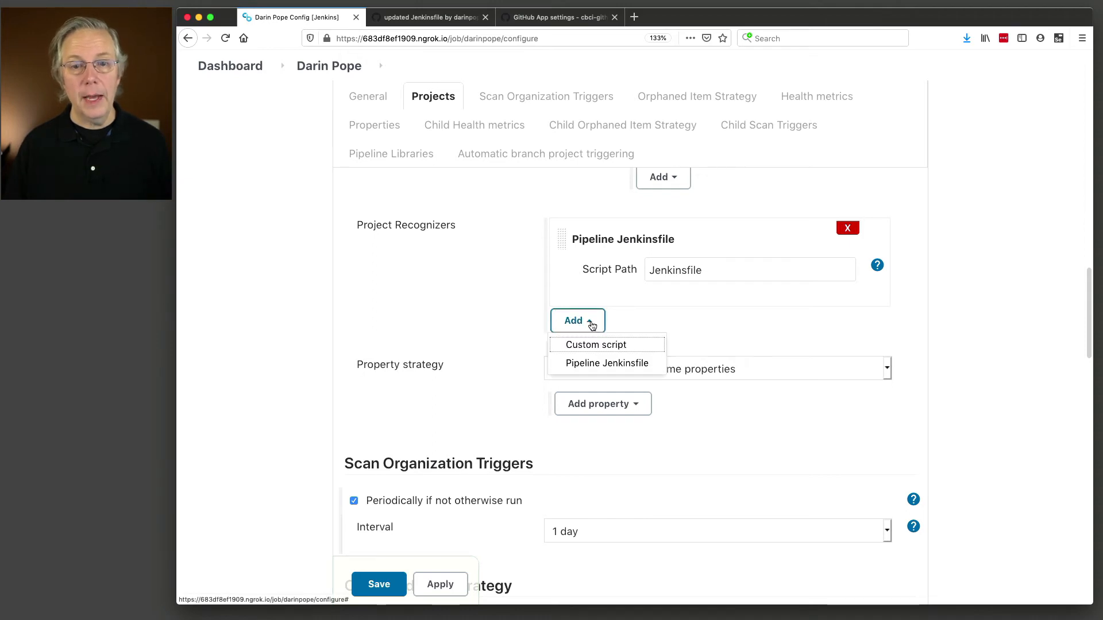
click(607, 364)
click(731, 362)
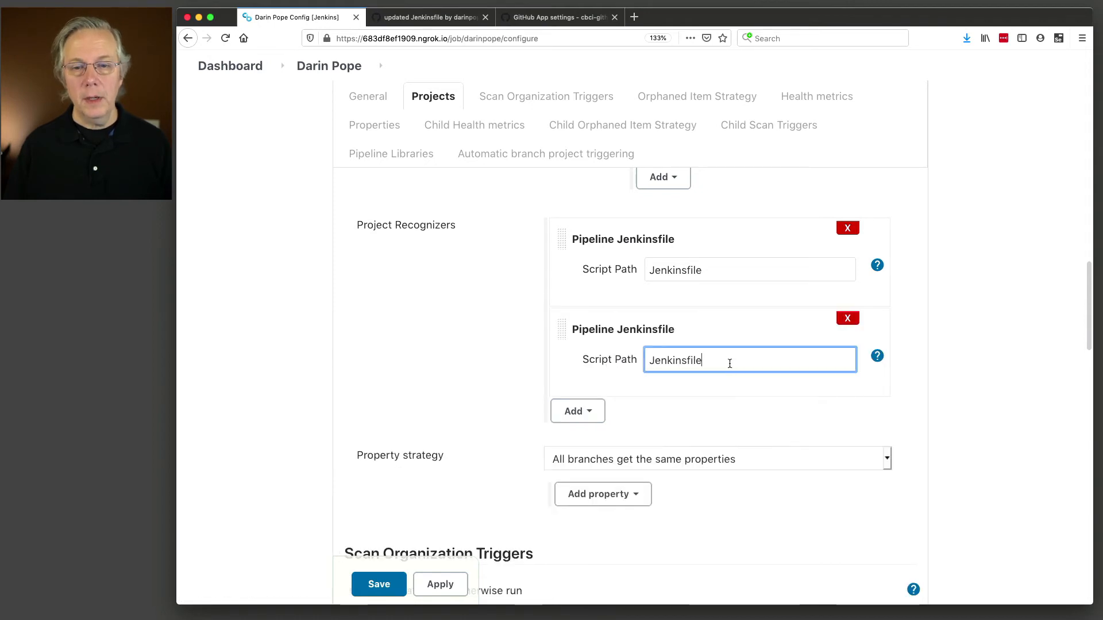
text(-)
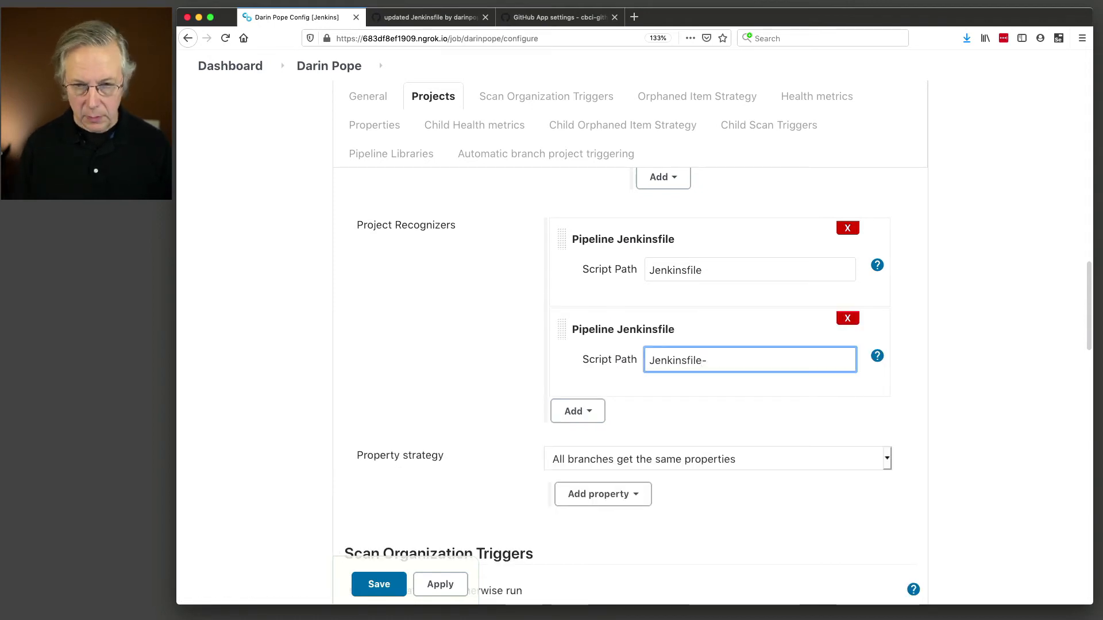
text(m2)
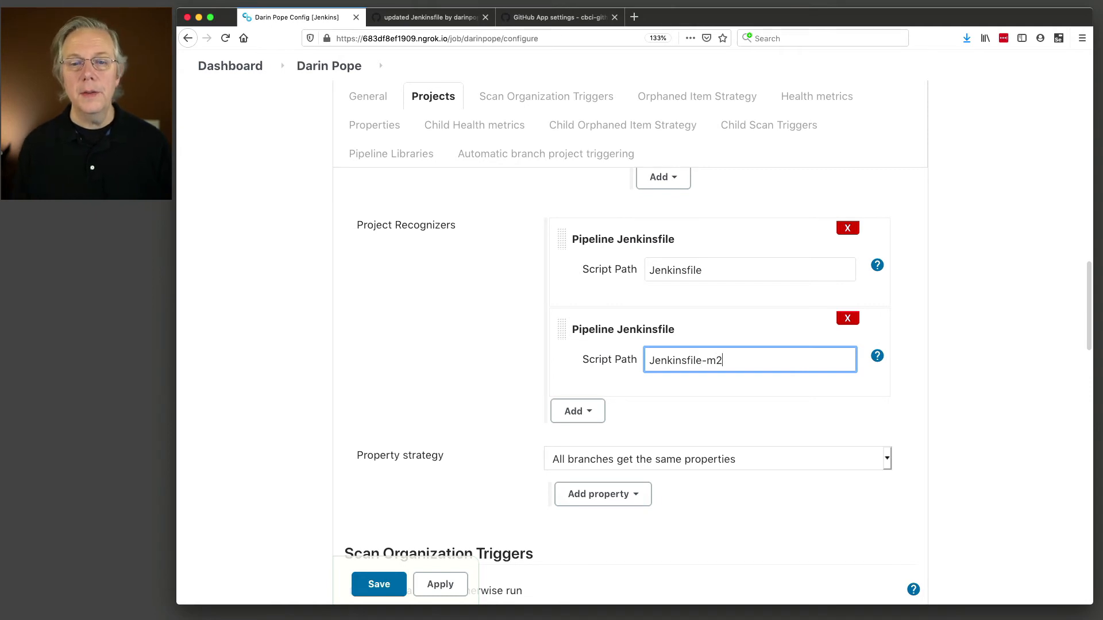
key(Tab)
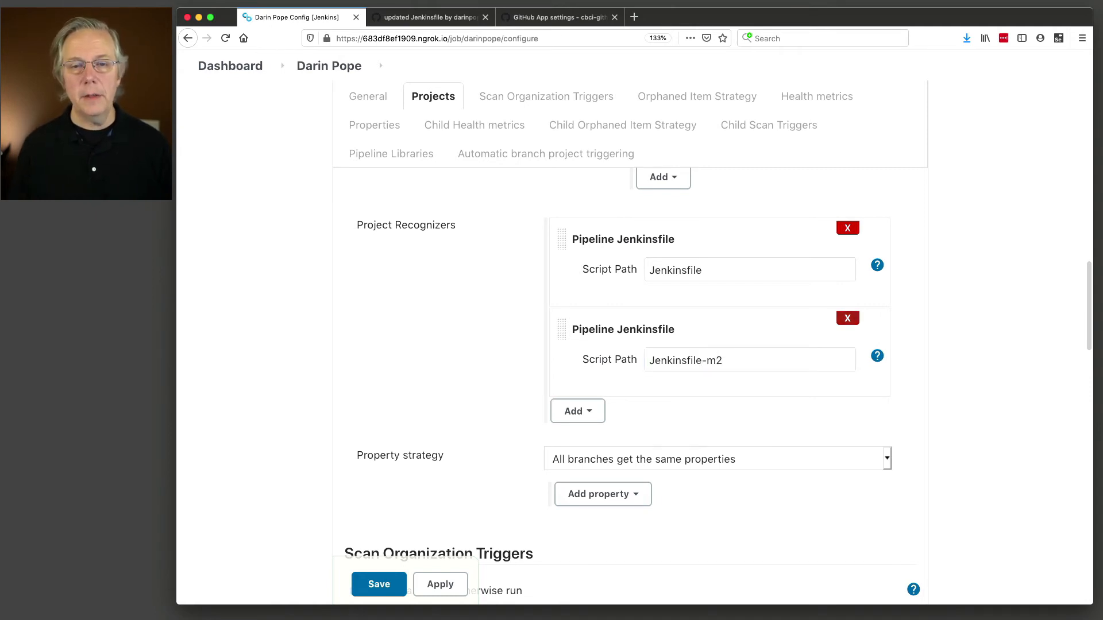
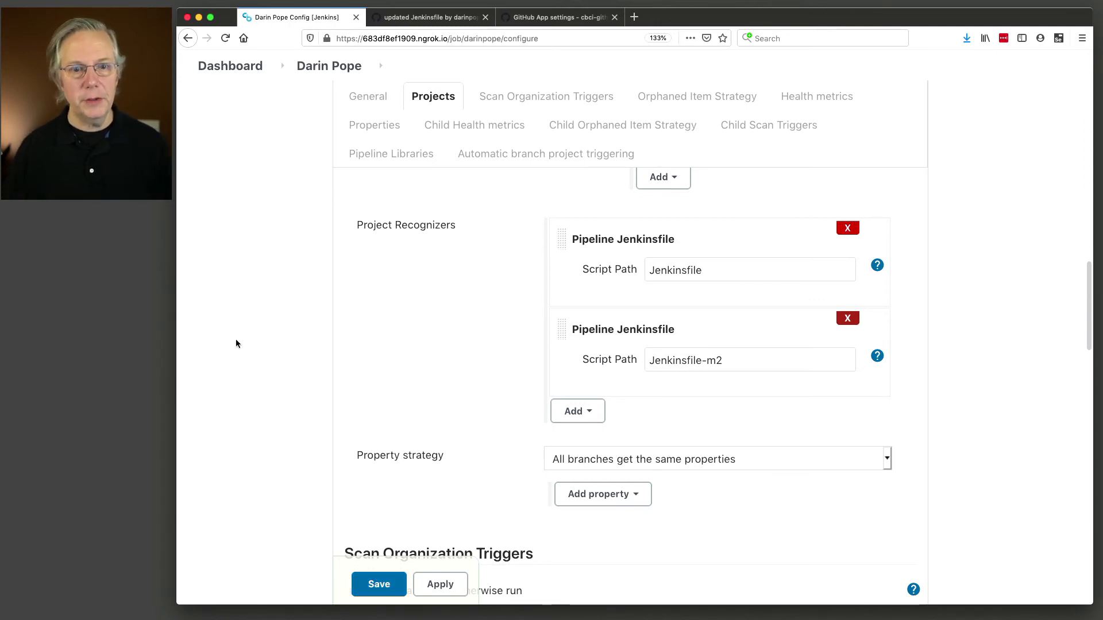
click(379, 585)
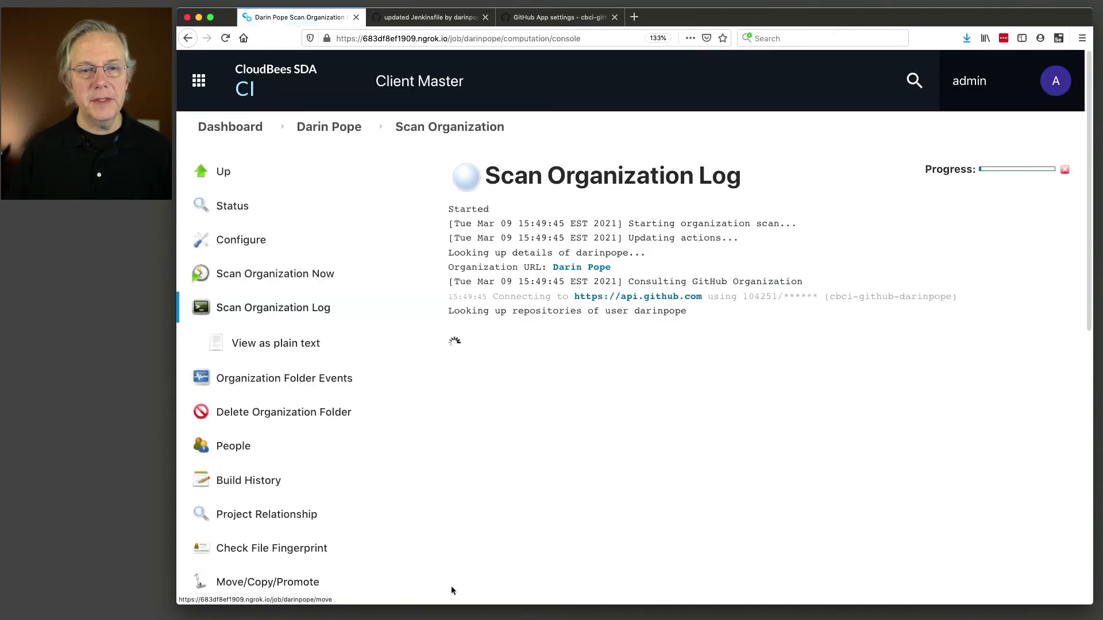
- Refresh the organization folder's repository list until micro2 is listed, and open the main branch of micro2
click(346, 128)
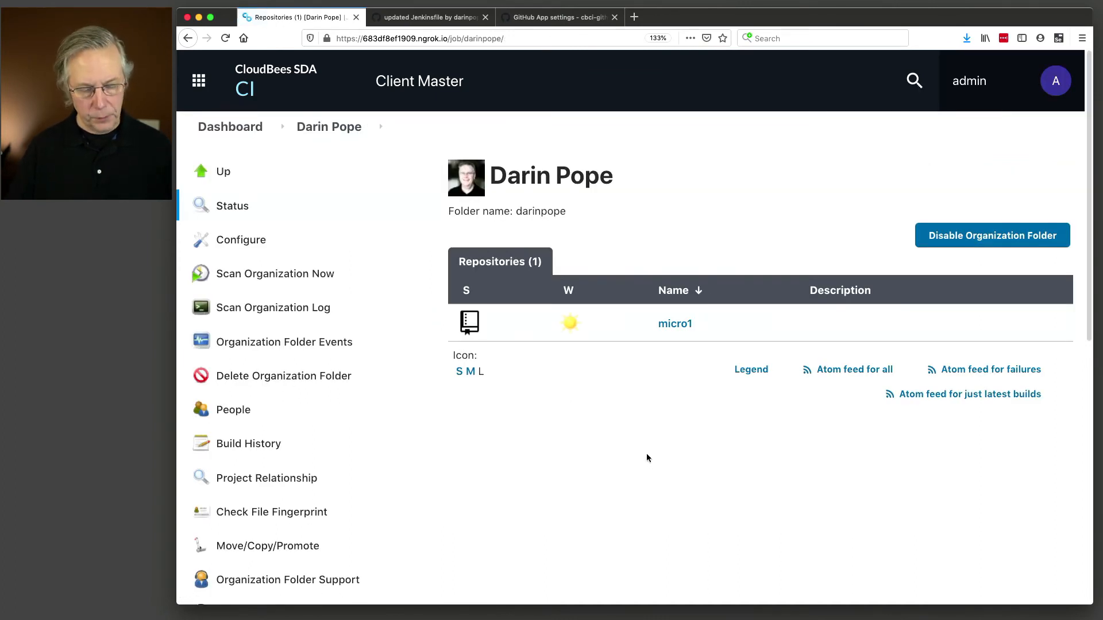
click(321, 127)
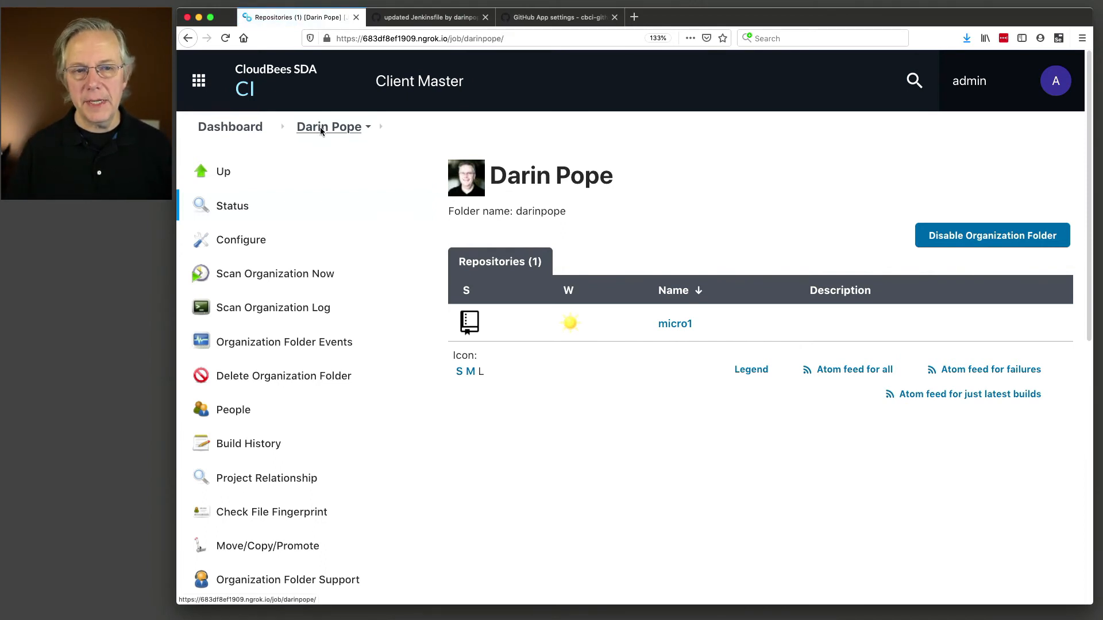
click(320, 129)
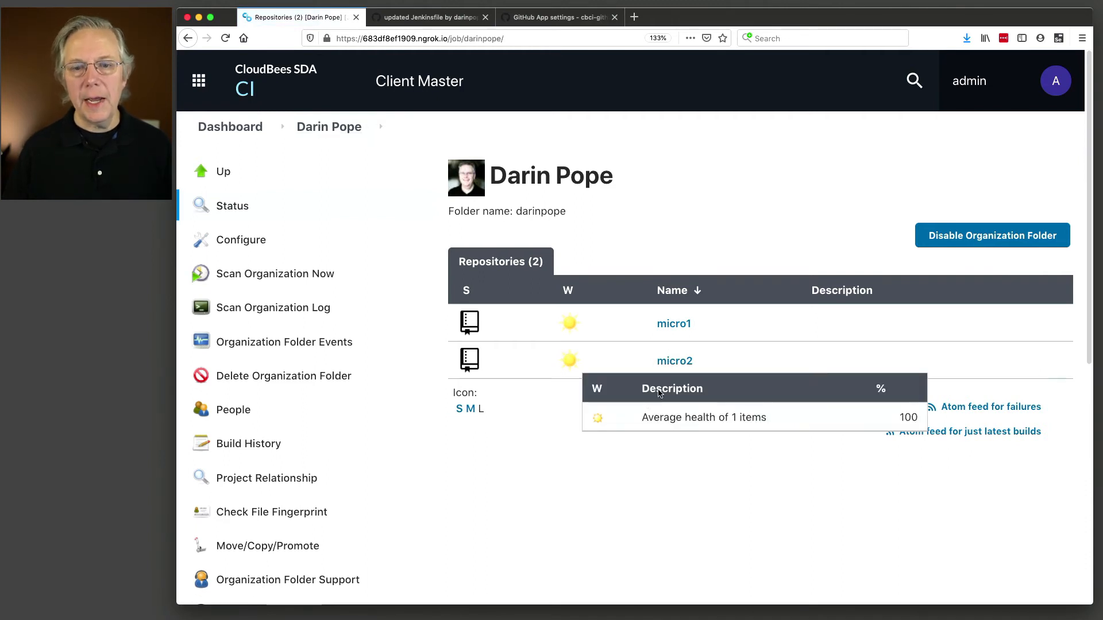
click(683, 362)
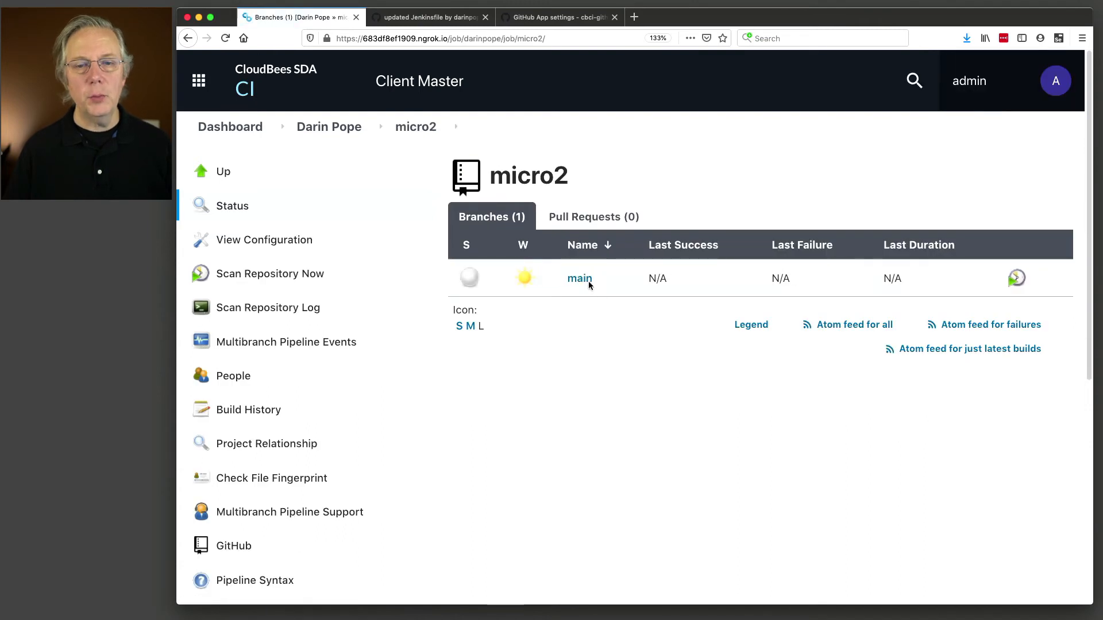
click(580, 278)
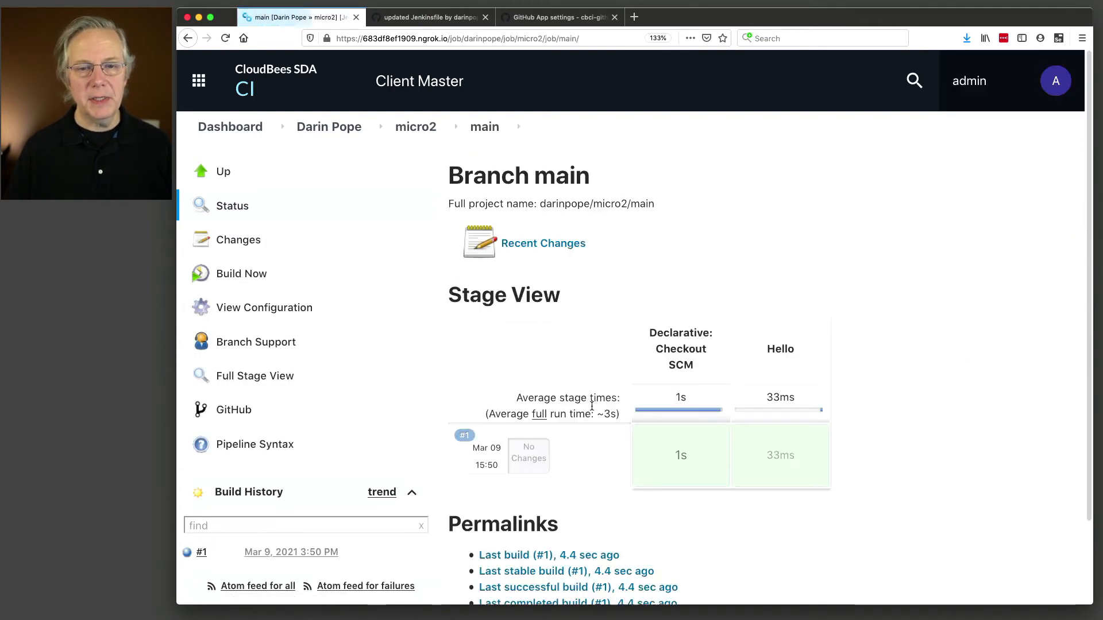
- Open the console output of micro2 main build #1 and examine the line echoed by the Hello stage
click(188, 555)
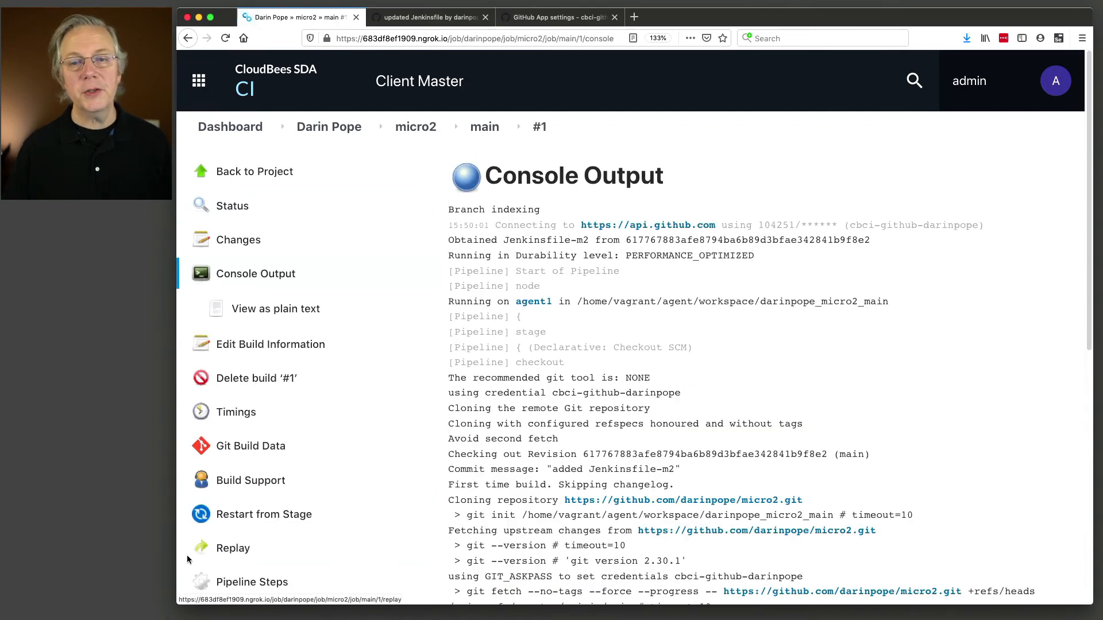
scroll(634, 454, down, 2)
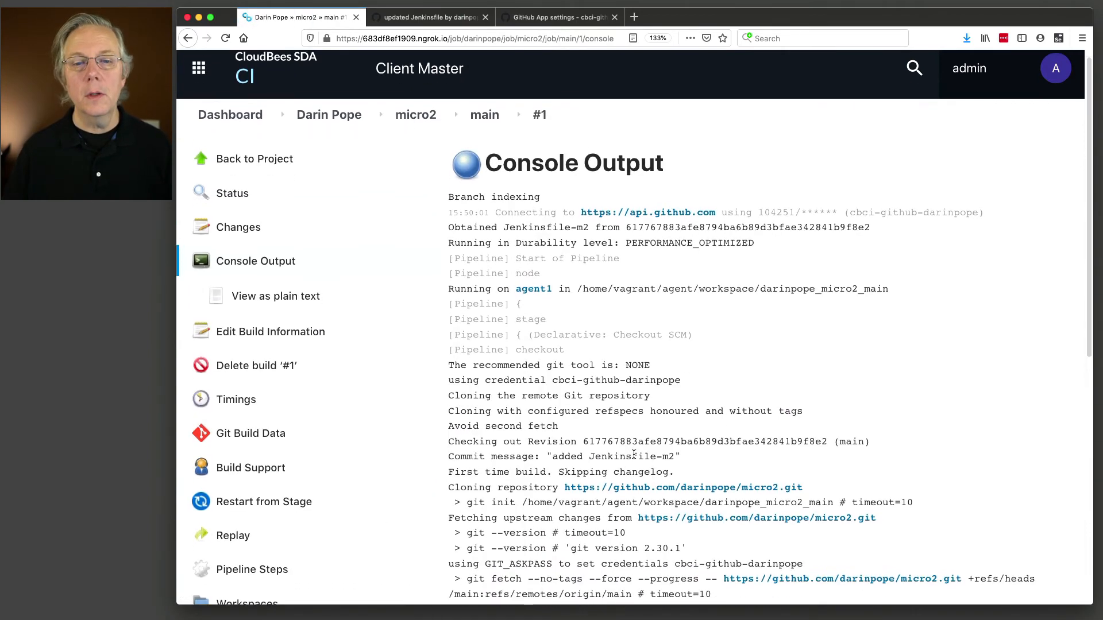
scroll(634, 455, down, 8)
scroll(633, 454, down, 6)
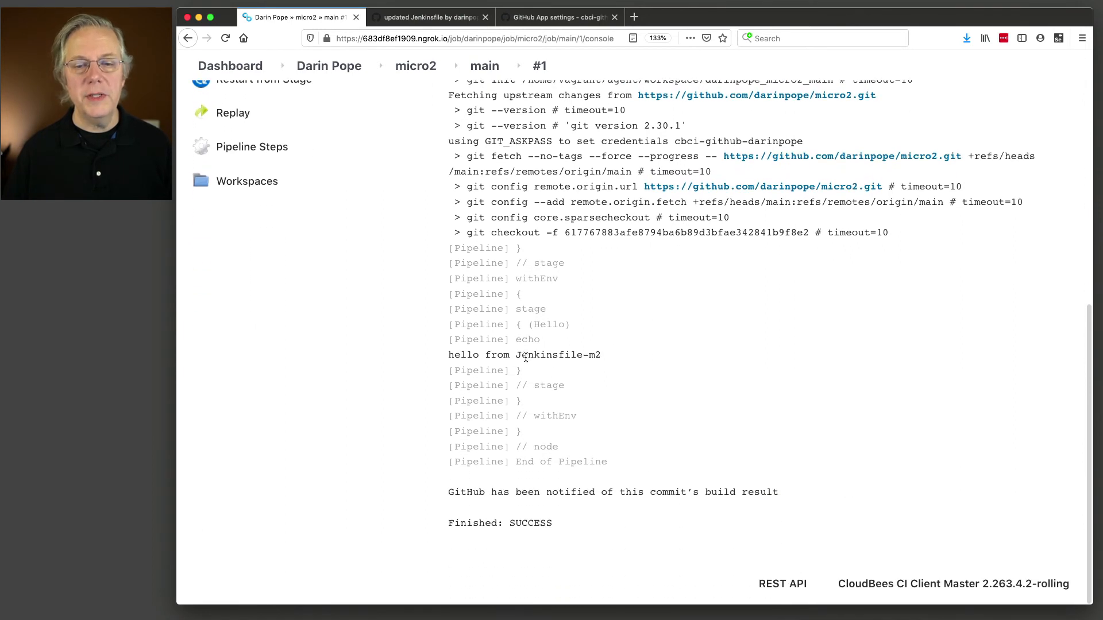
drag(448, 355, 605, 357)
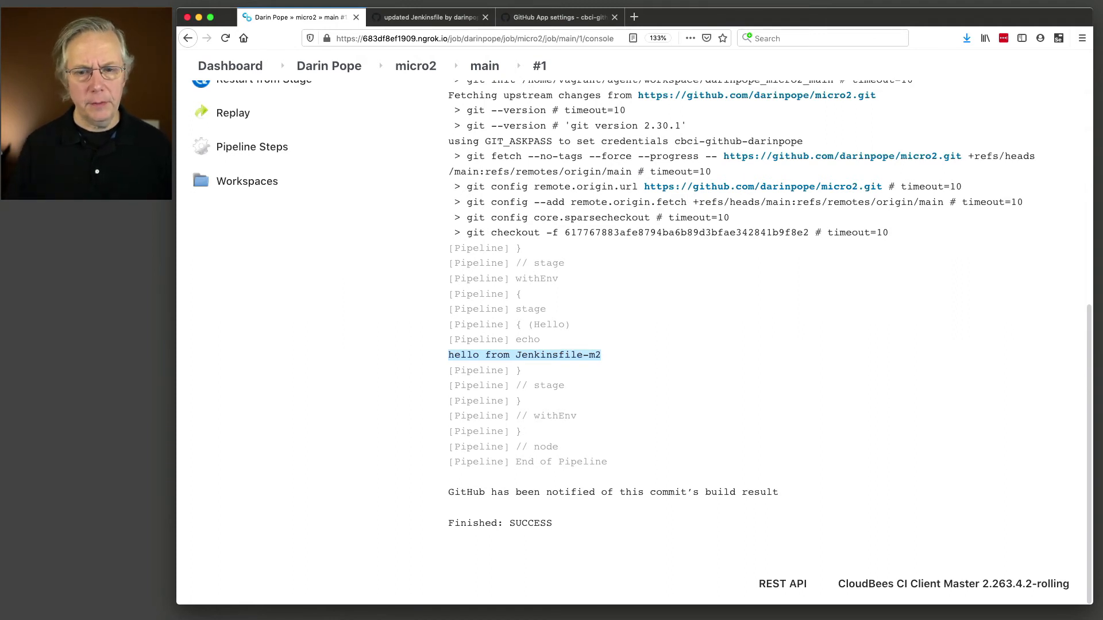
- Switch to the terminal and copy Jenkinsfile-m2 to a new file named Jenkinsfile in the micro2 repository
key(super+Tab)
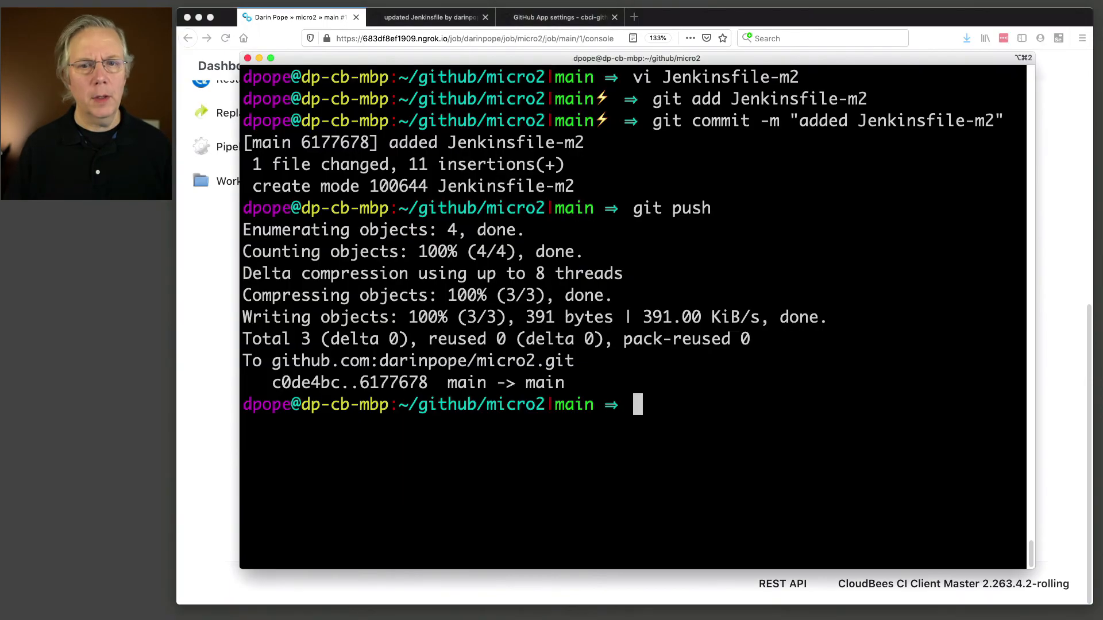
text(cp Jenkinsfile-m2 )
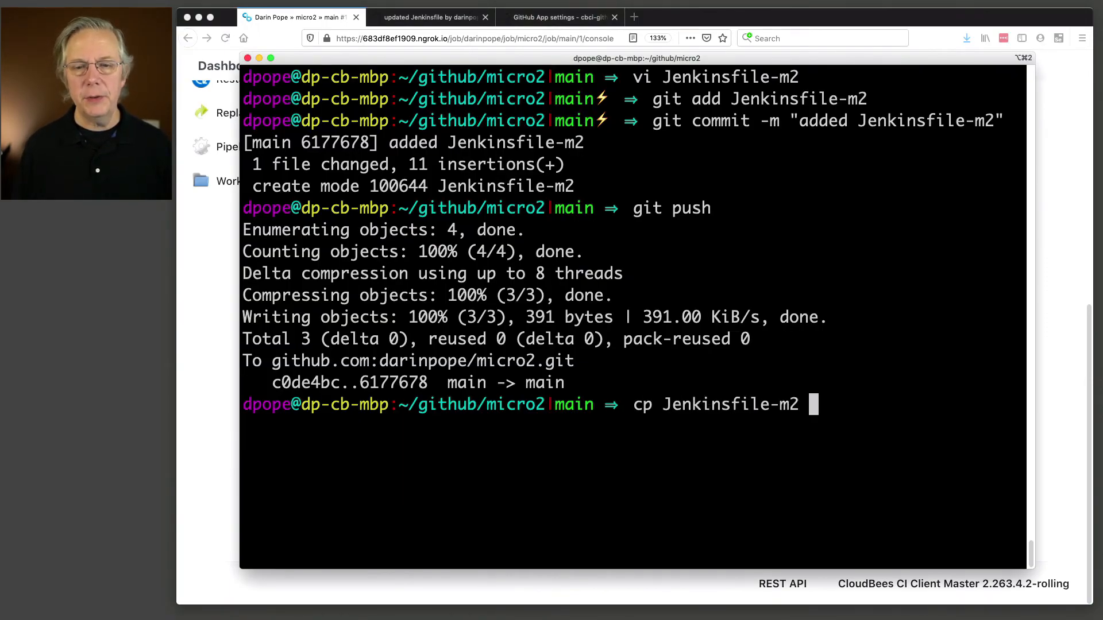
text(Jenkinsfile-m2)
key(BackSpace)
key(BackSpace)
key(BackSpace)
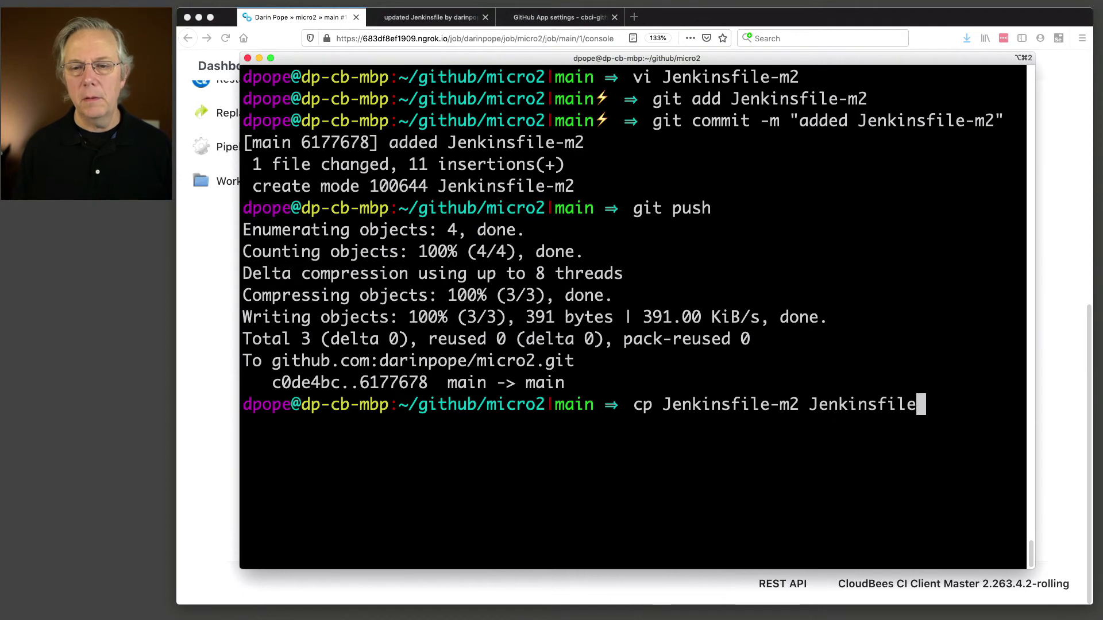
key(Return)
- Edit Jenkinsfile in vi so the Hello stage echoes "hello from Jenkinsfile", then save the file and exit
text(vi Jenkinsfile)
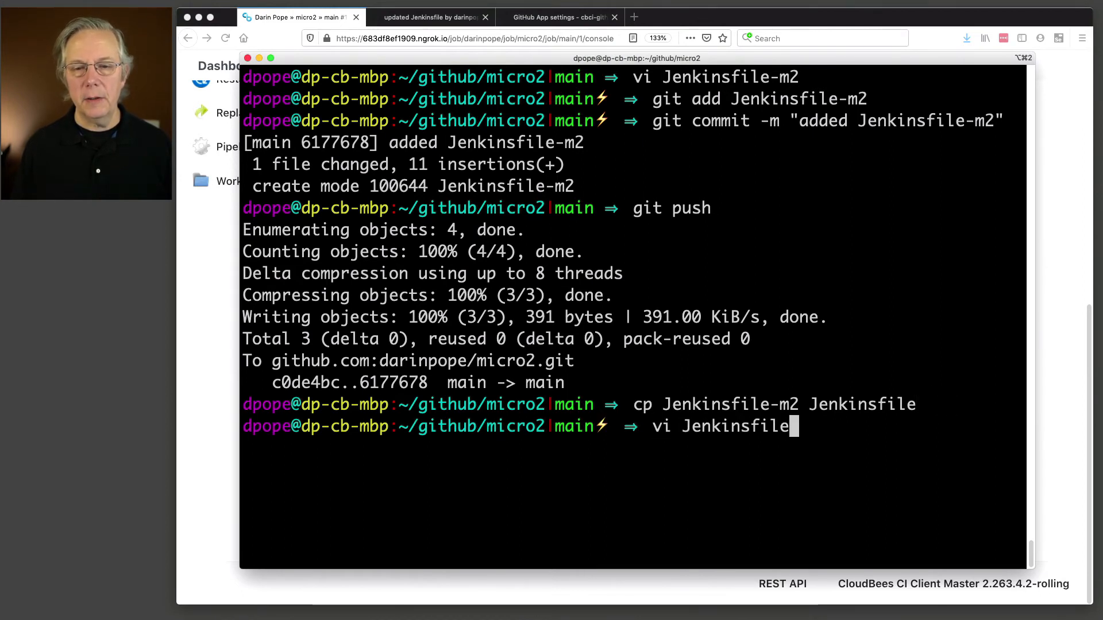
key(Return)
text(/m2)
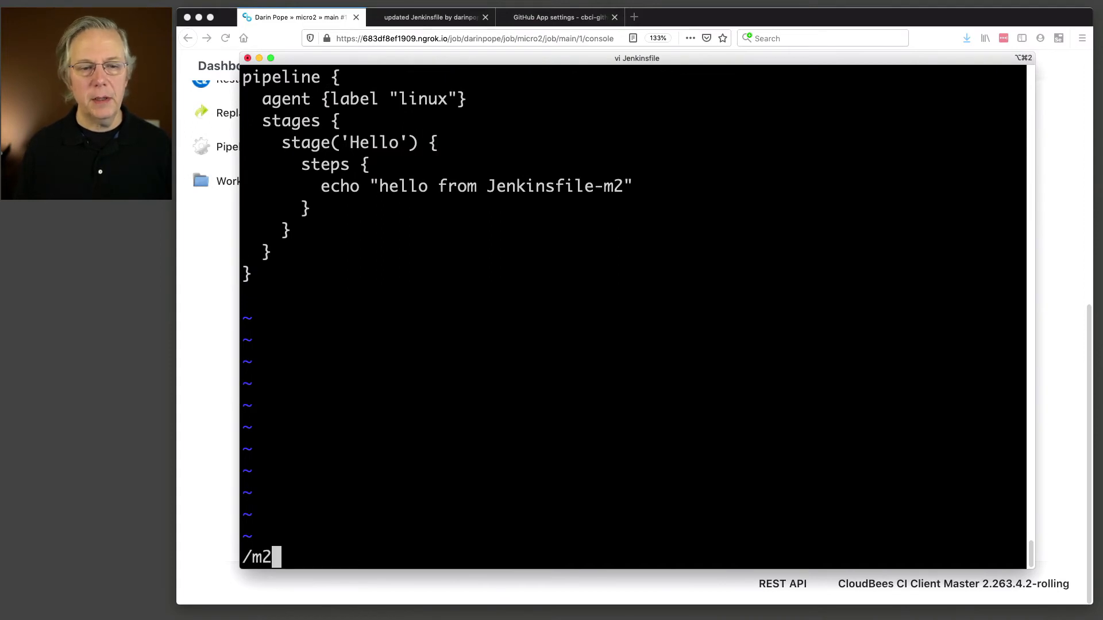
key(Return)
key(h)
key(x)
key(x)
key(x)
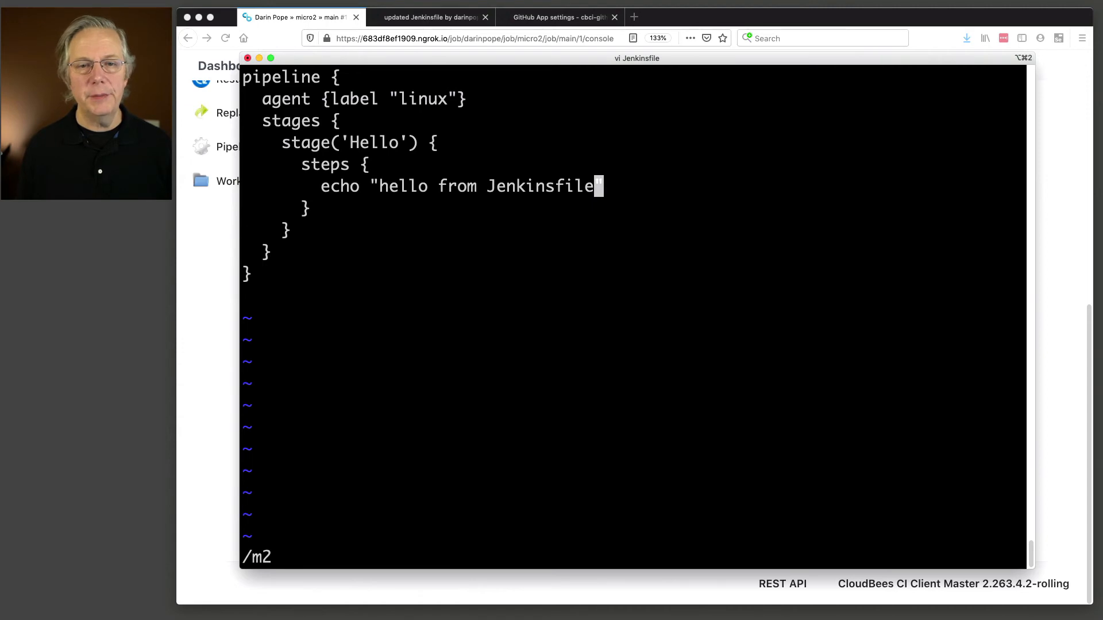
key(j)
text(:wq)
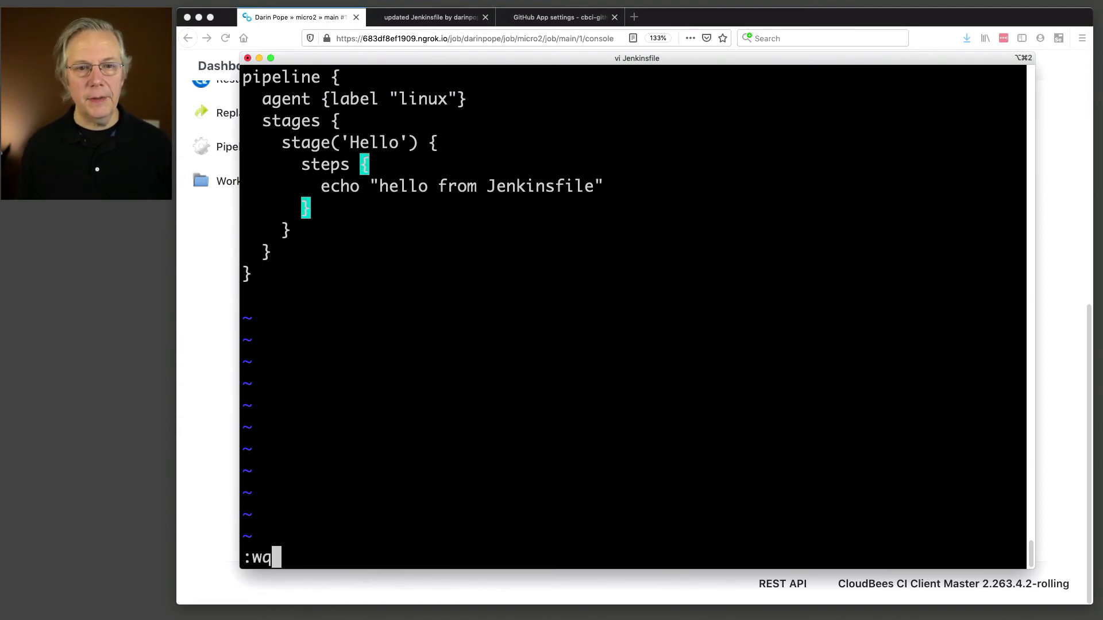
key(Return)
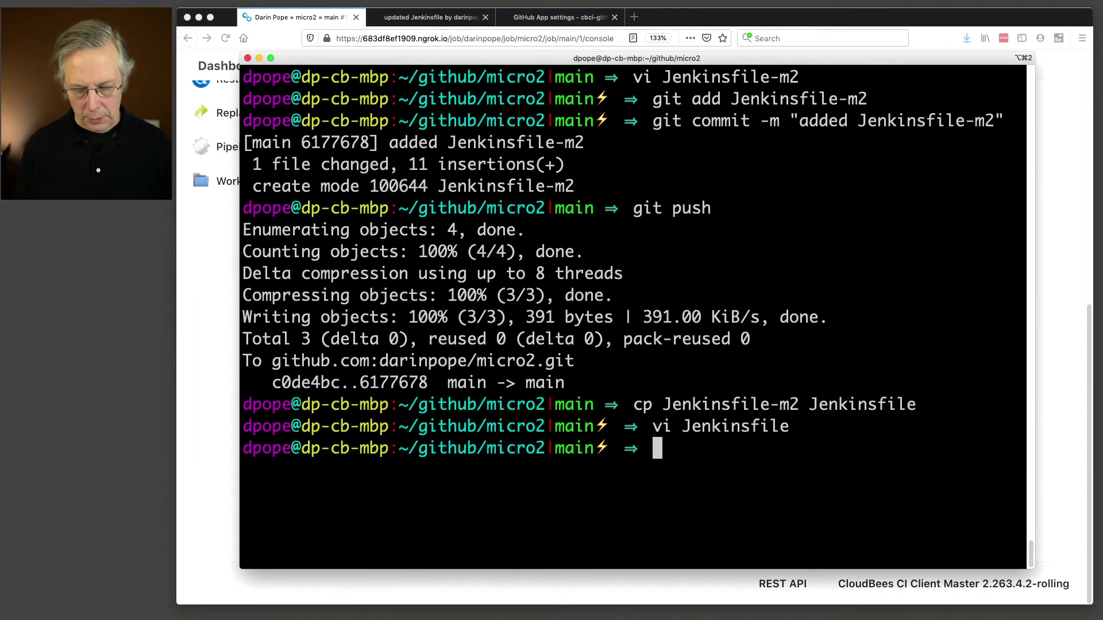
- List the files in the micro2 directory and display the contents of Jenkinsfile
text(ll)
key(Return)
text(cat Jenkinsfile)
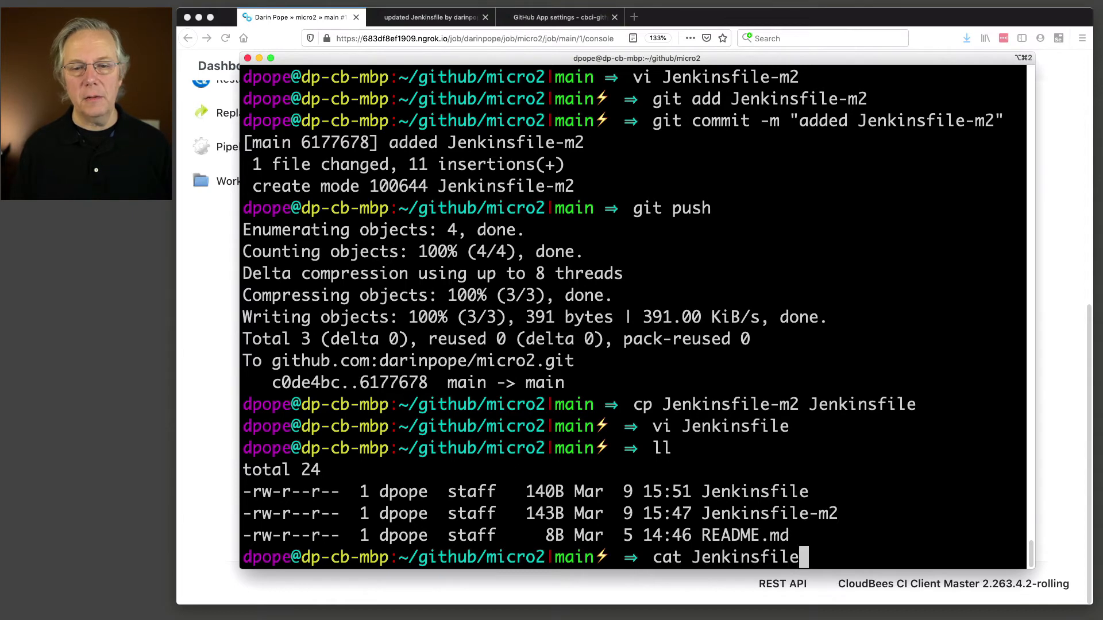
key(Return)
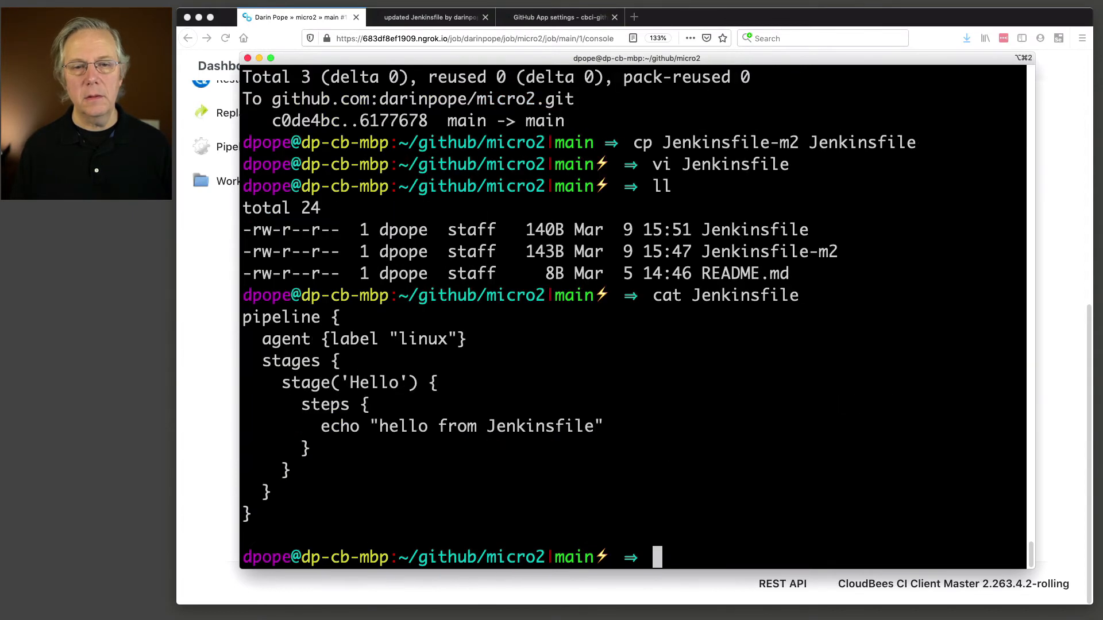
- Display the contents of Jenkinsfile-m2 and compare its echo line with the one in Jenkinsfile
text(cat)
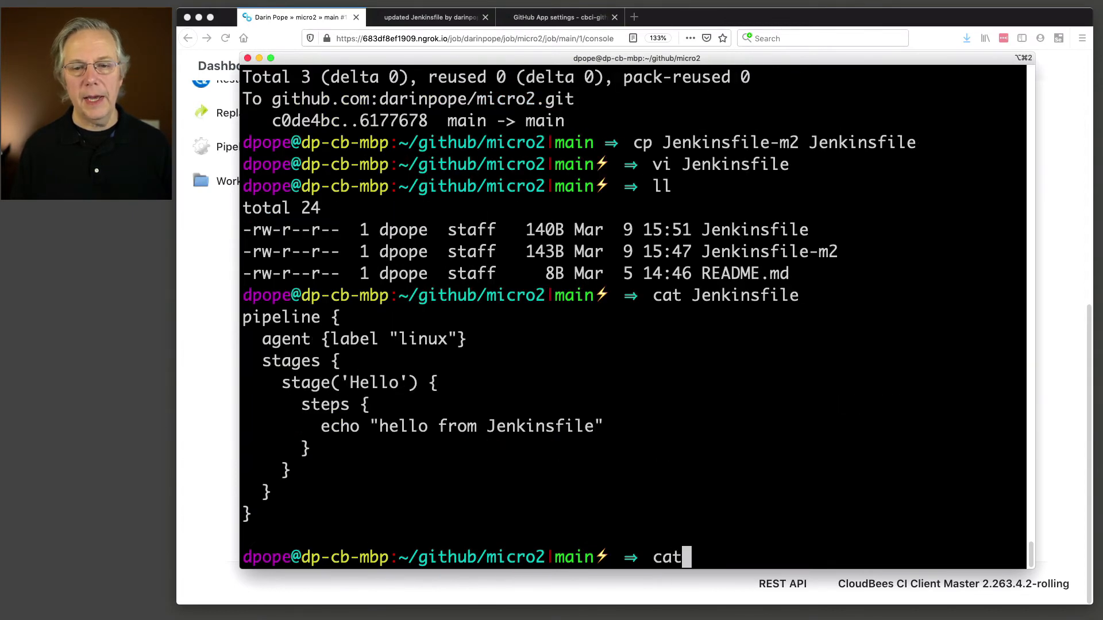
text( Jenkinsfile-m2)
key(Return)
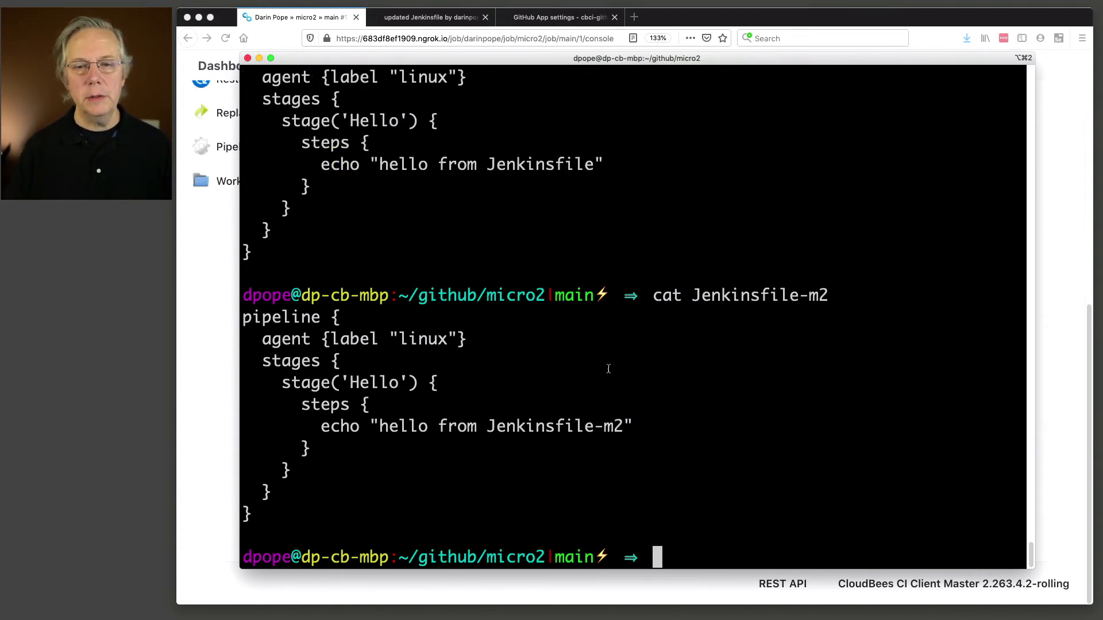
drag(802, 289, 838, 302)
drag(565, 426, 637, 426)
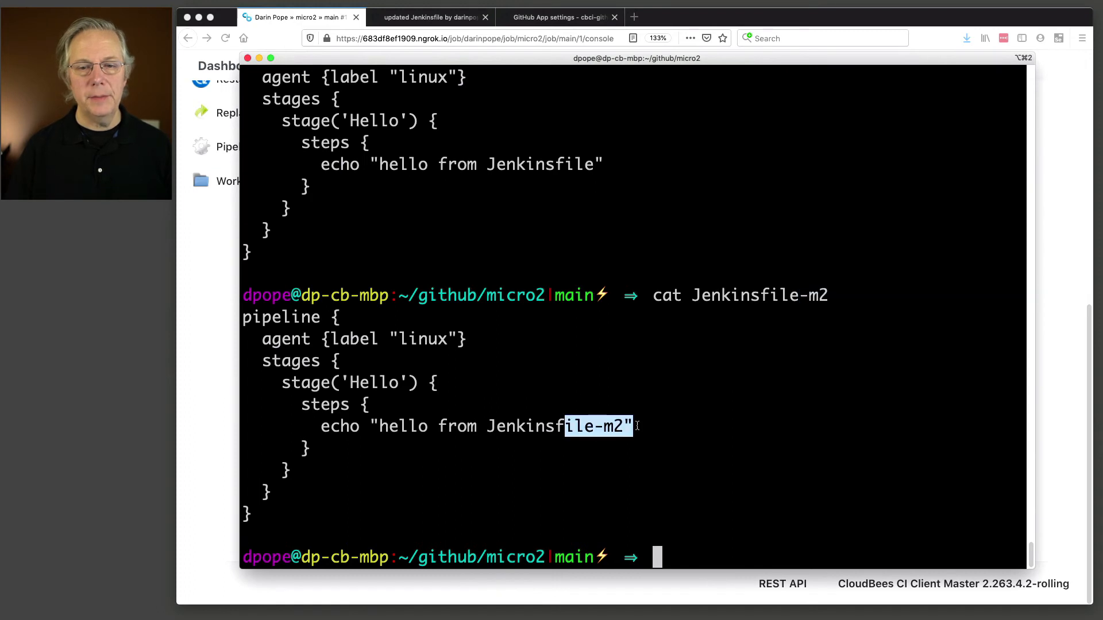
scroll(575, 258, up, 3)
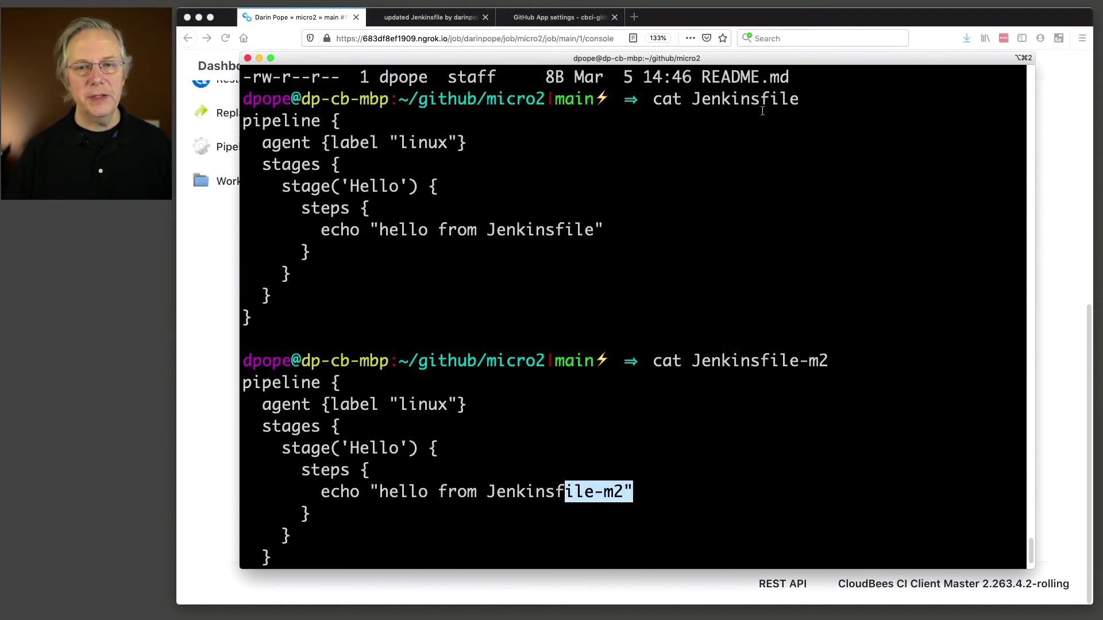
- Highlight the word Jenkinsfile in the echo line of the displayed Jenkinsfile for comparison with the Jenkinsfile-m2 output
click(583, 207)
double_click(521, 231)
scroll(518, 323, down, 3)
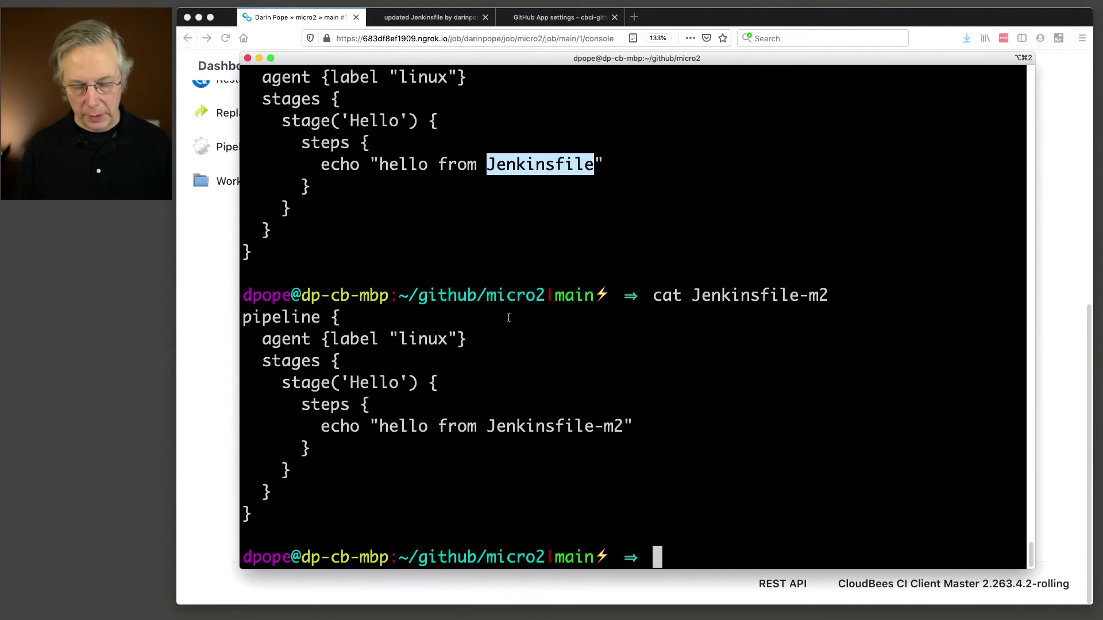
- Stage and commit Jenkinsfile with the message "added Jenkinsfile", then push the commit to the remote micro2 repository
text(git add Jenkinsfile)
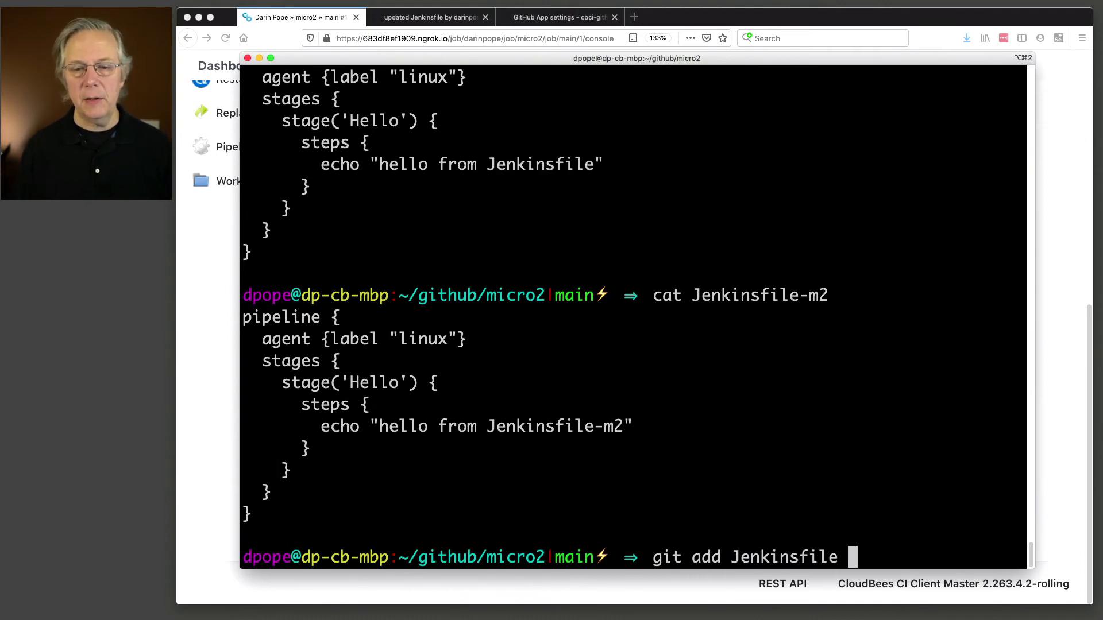
key(Return)
text(git c)
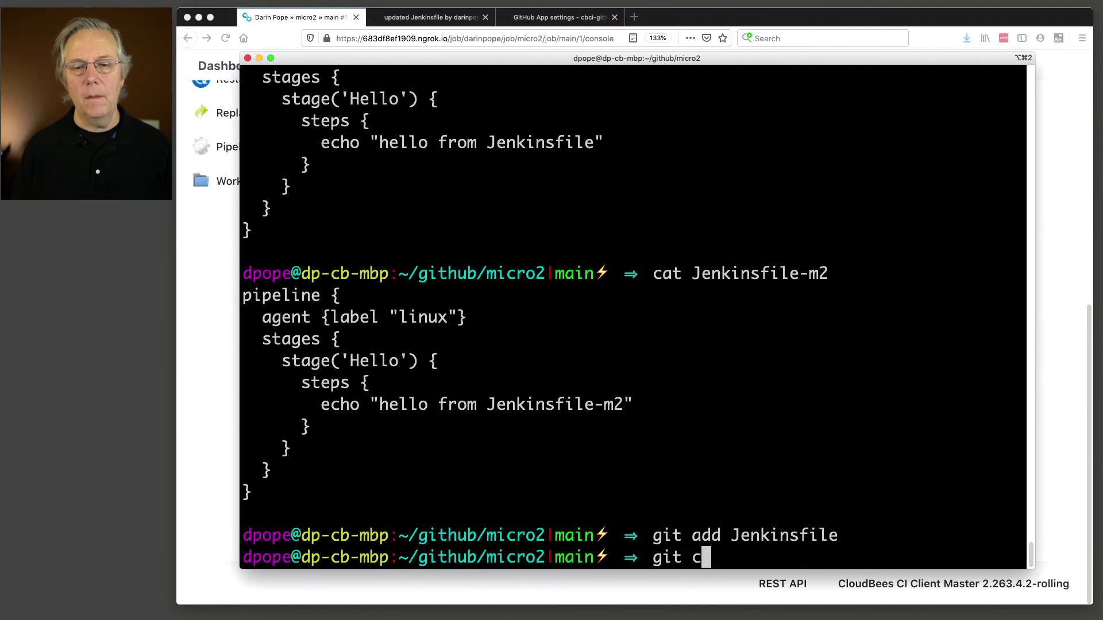
text(ommit -m "add)
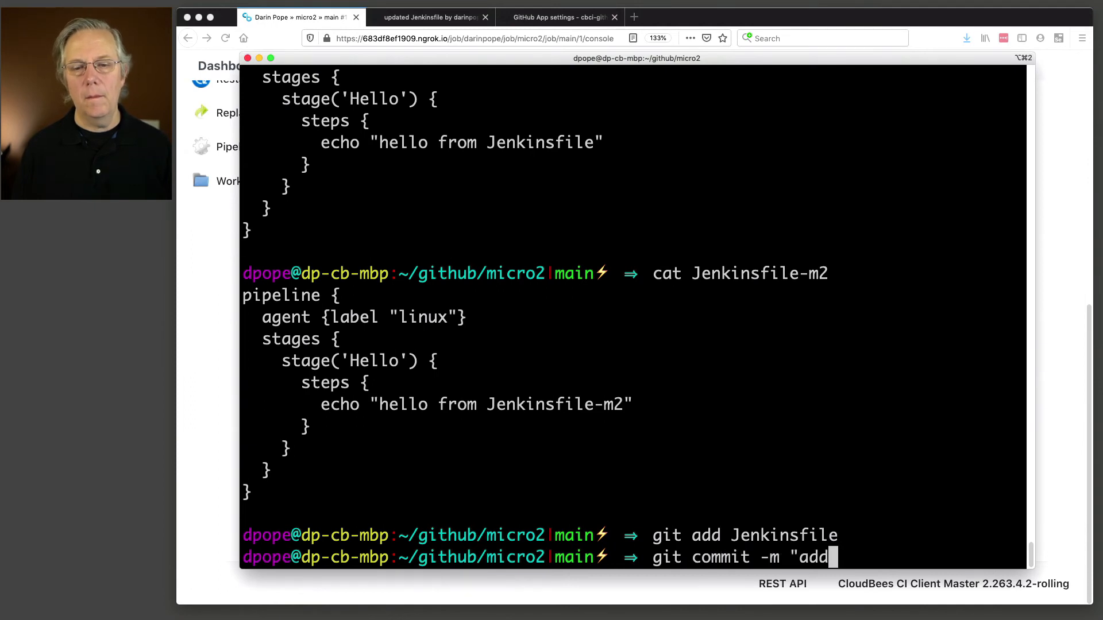
text(ed Jenkinsfile")
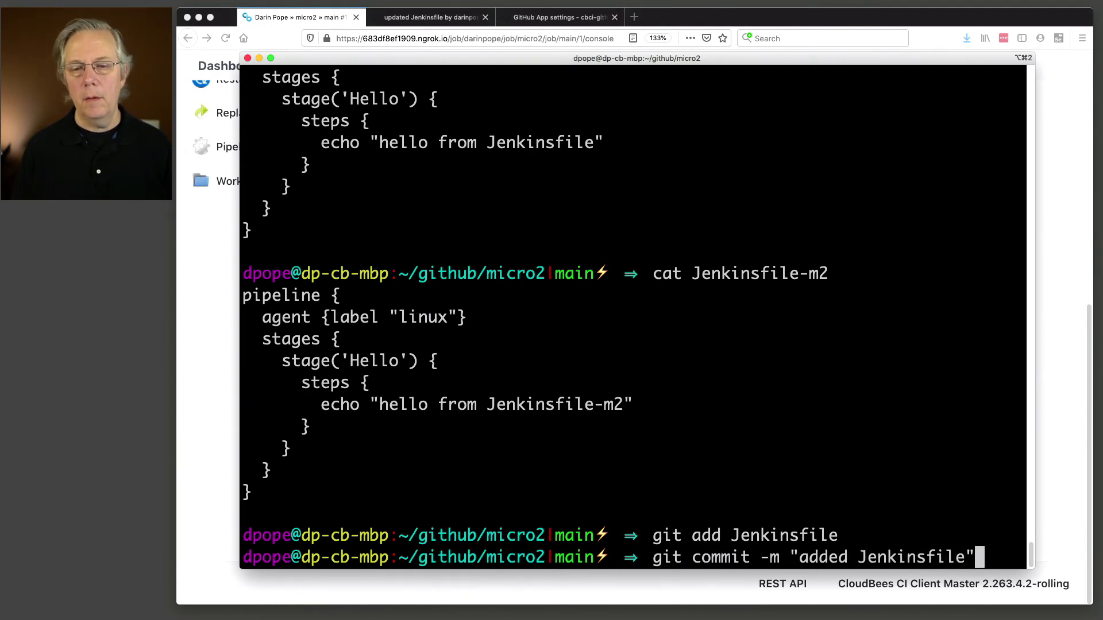
key(Return)
text(git push)
key(Return)
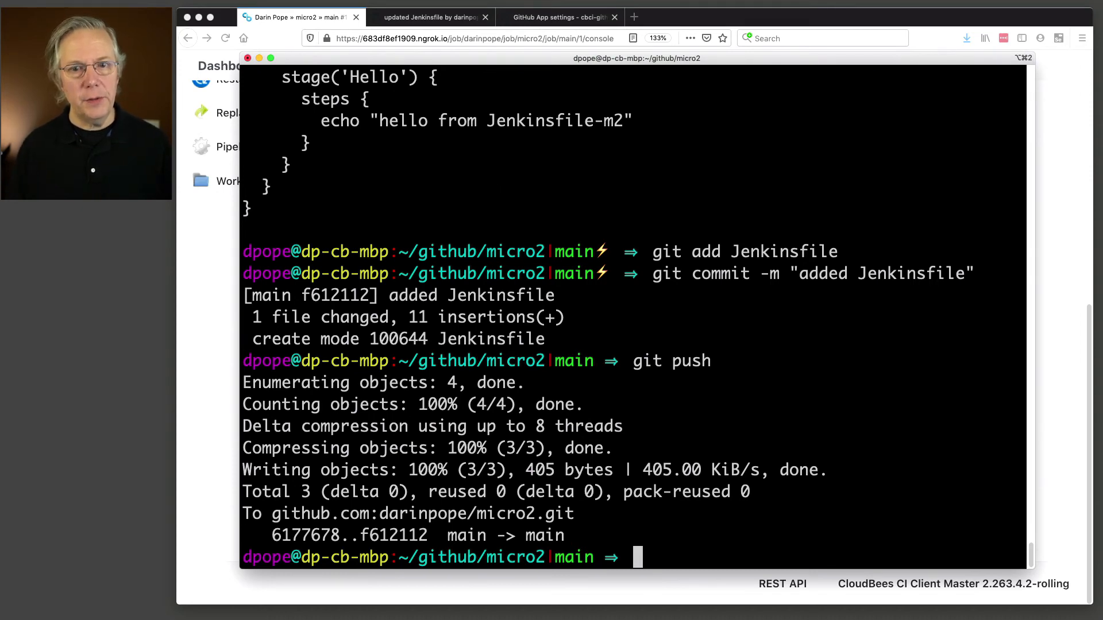
- Switch to the browser and examine the console output of build #2 on micro2's main branch for the Jenkinsfile used
click(222, 368)
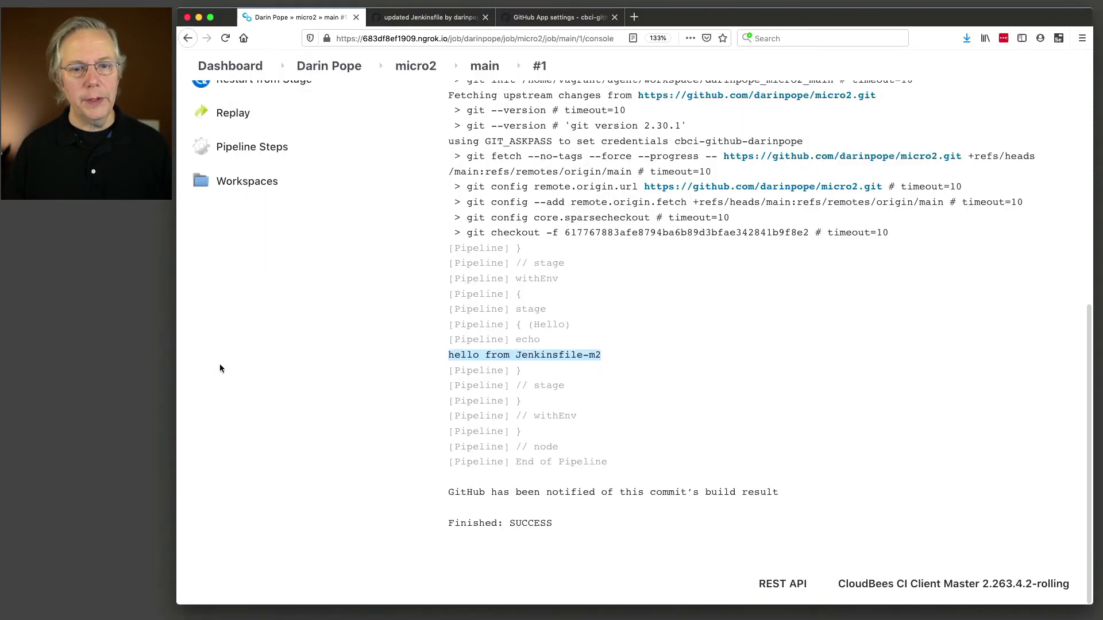
scroll(220, 368, up, 10)
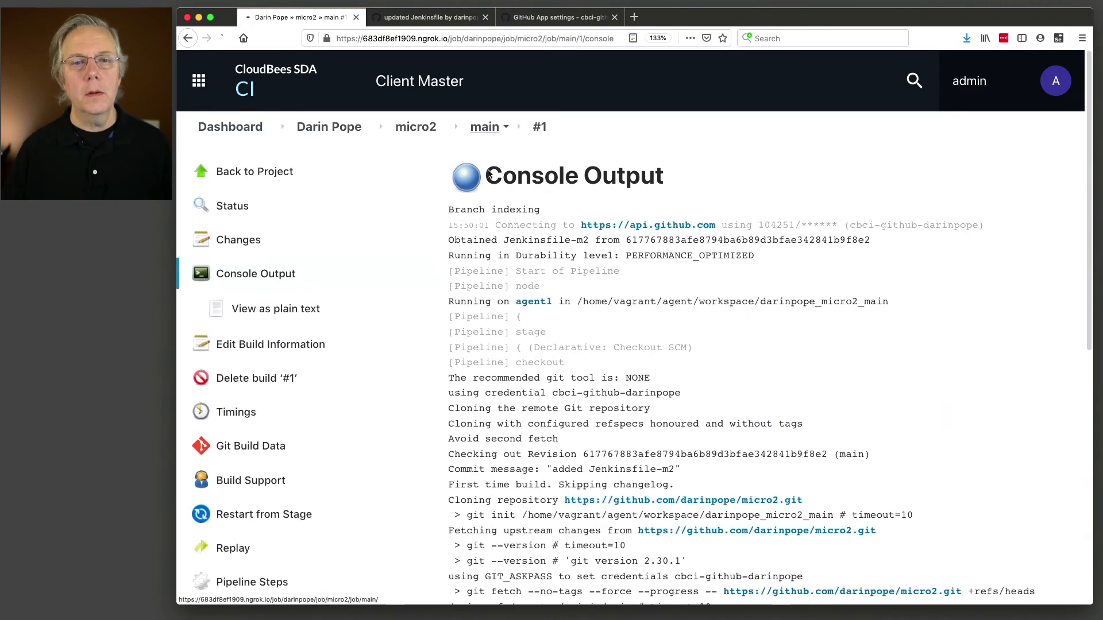
click(488, 145)
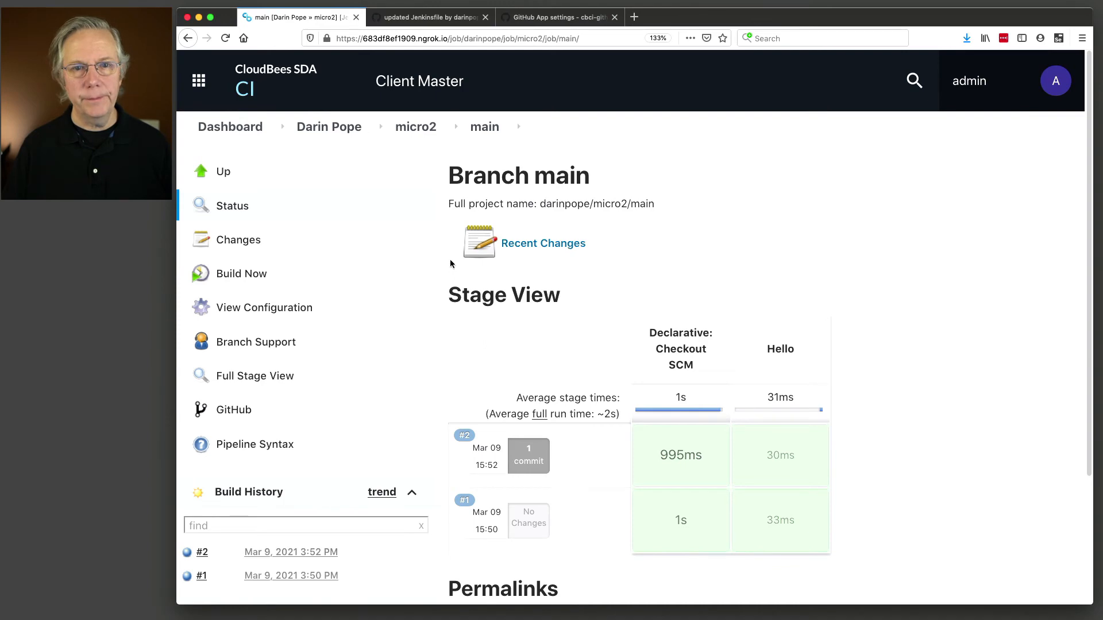
click(187, 552)
scroll(652, 475, down, 8)
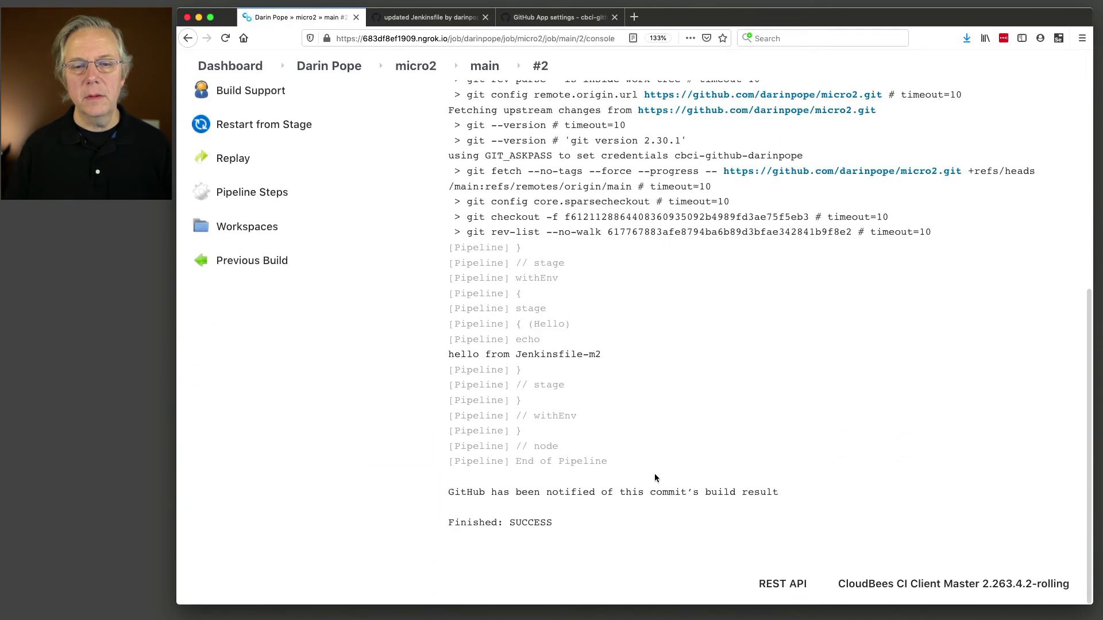
scroll(630, 459, up, 7)
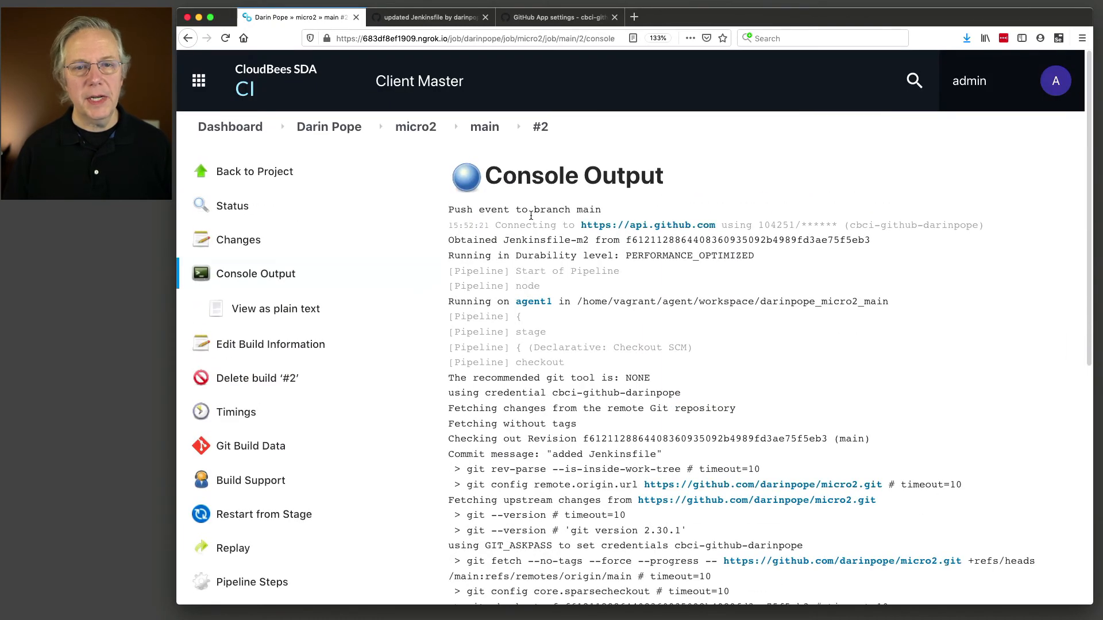
- Start a manual build of micro2's main branch and check the echo line in build #3's console output
click(489, 127)
click(263, 277)
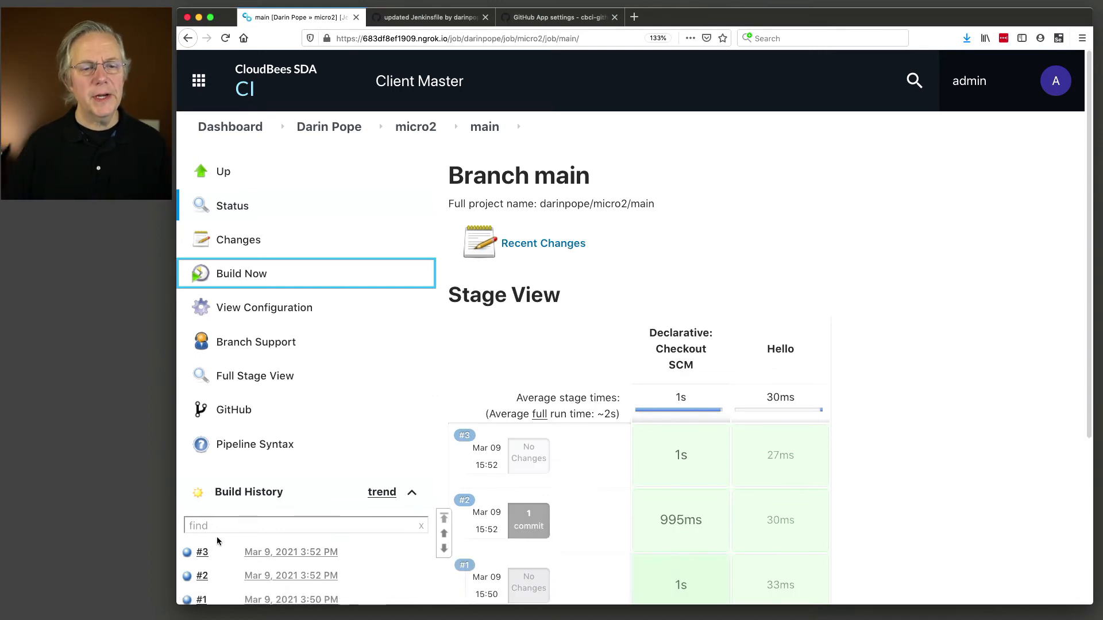
click(190, 553)
scroll(436, 542, down, 10)
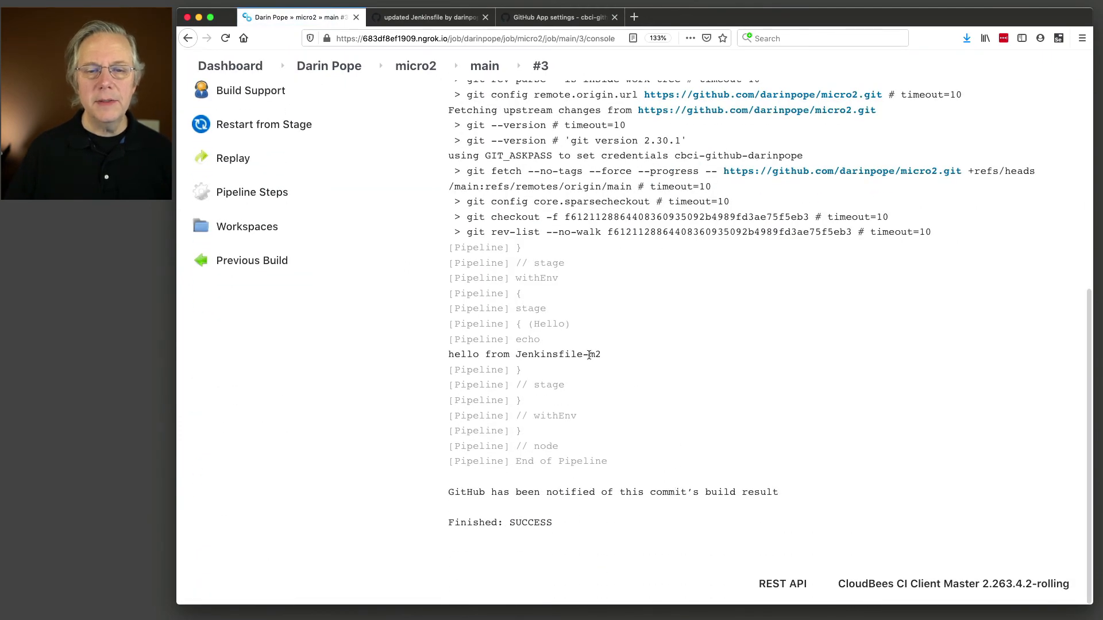
drag(521, 354, 597, 354)
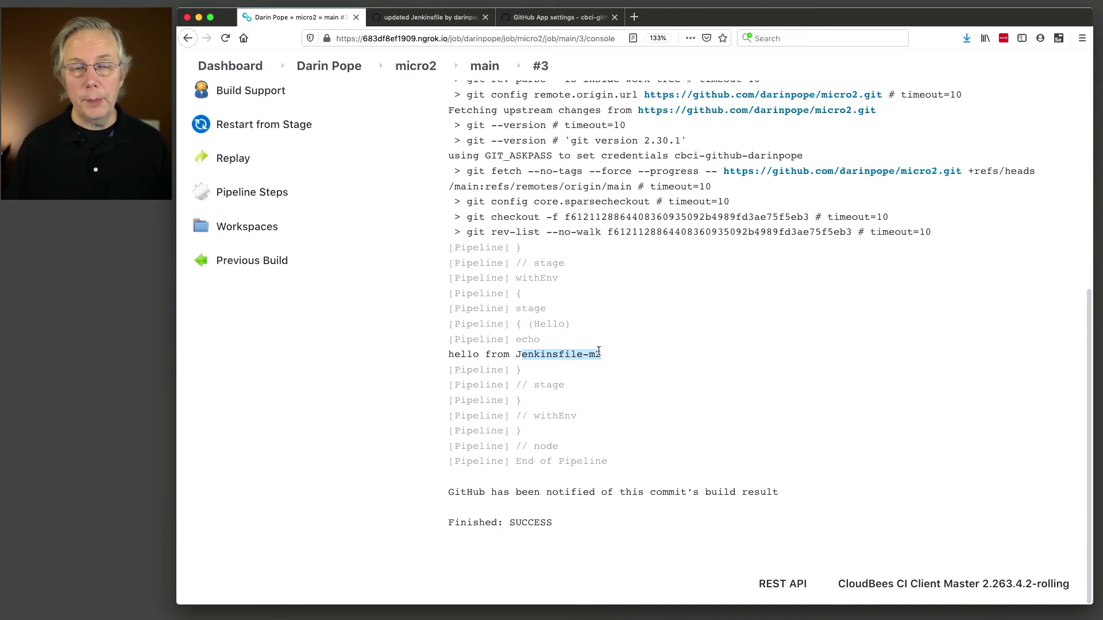
scroll(363, 343, up, 6)
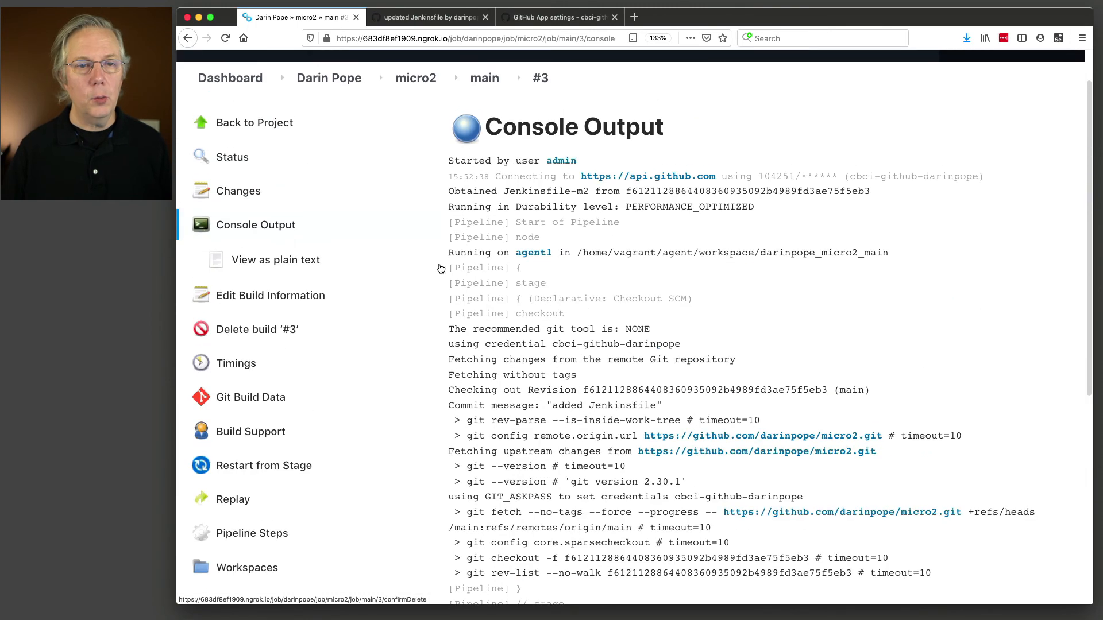
- Return to the organization folder and start a scan of the organization
click(344, 81)
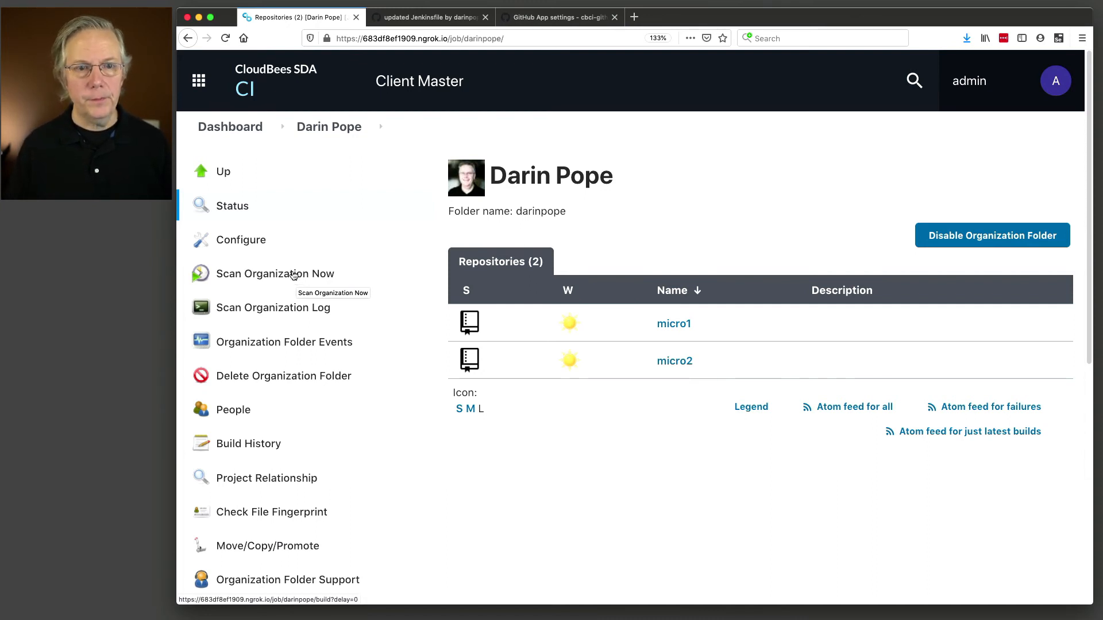
click(293, 275)
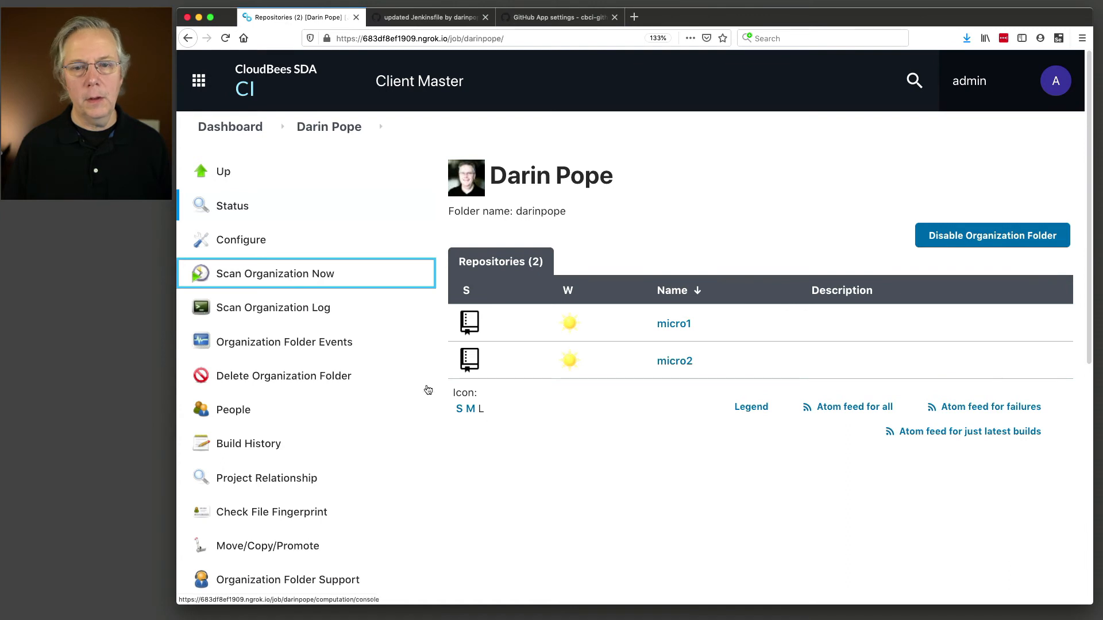
click(654, 472)
- Rebuild micro2's main branch after the organization scan and inspect the source file and echo line in build #4's console output
click(677, 364)
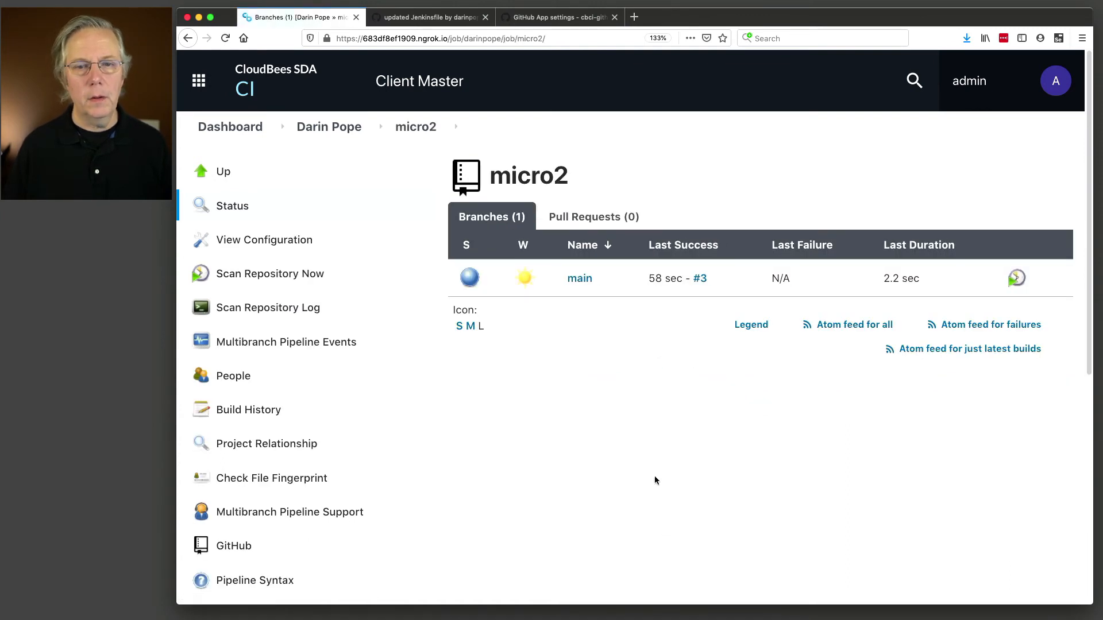
click(580, 279)
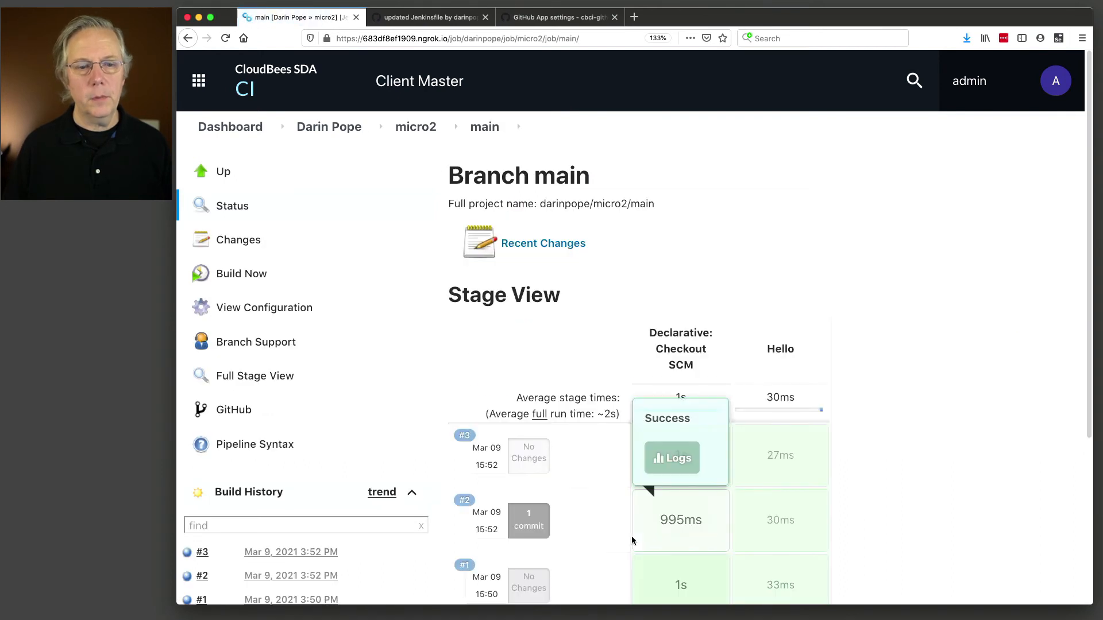
click(239, 278)
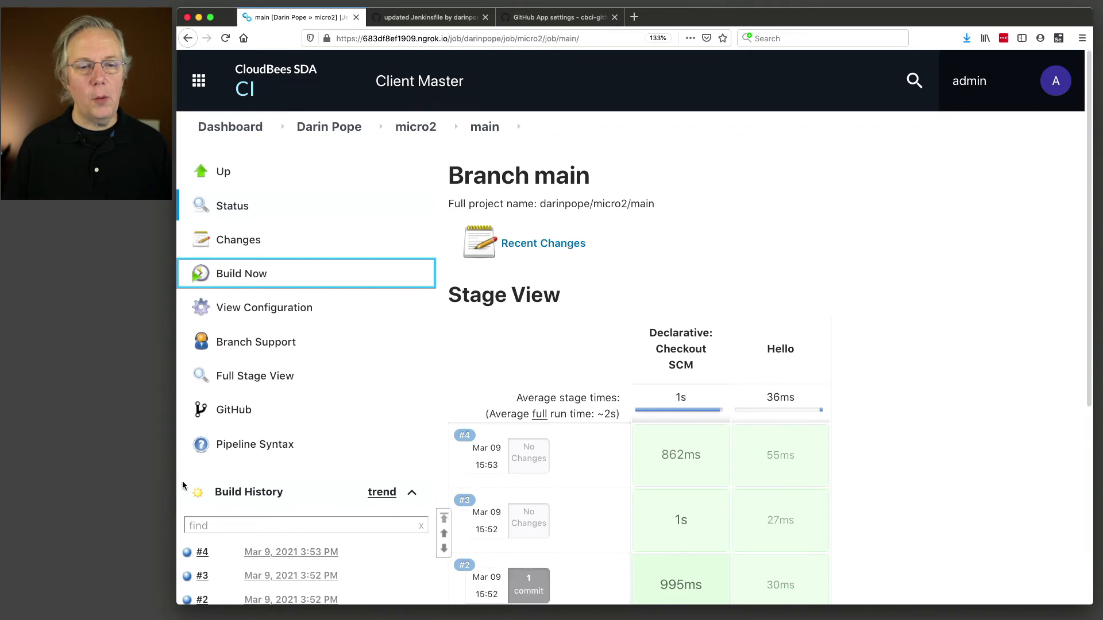
click(186, 555)
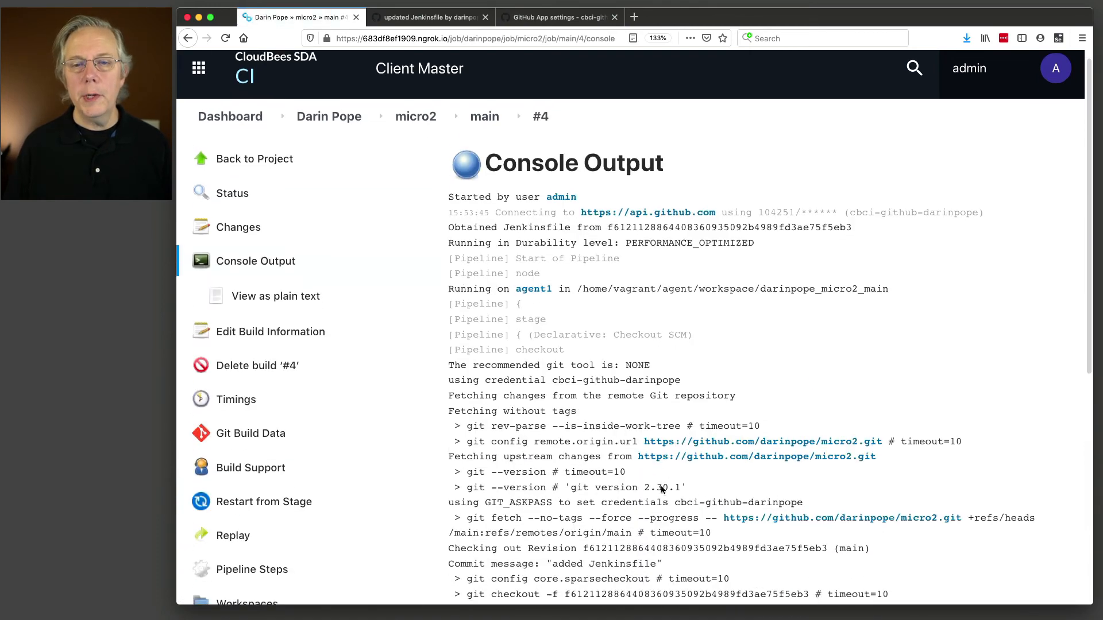
scroll(662, 489, down, 5)
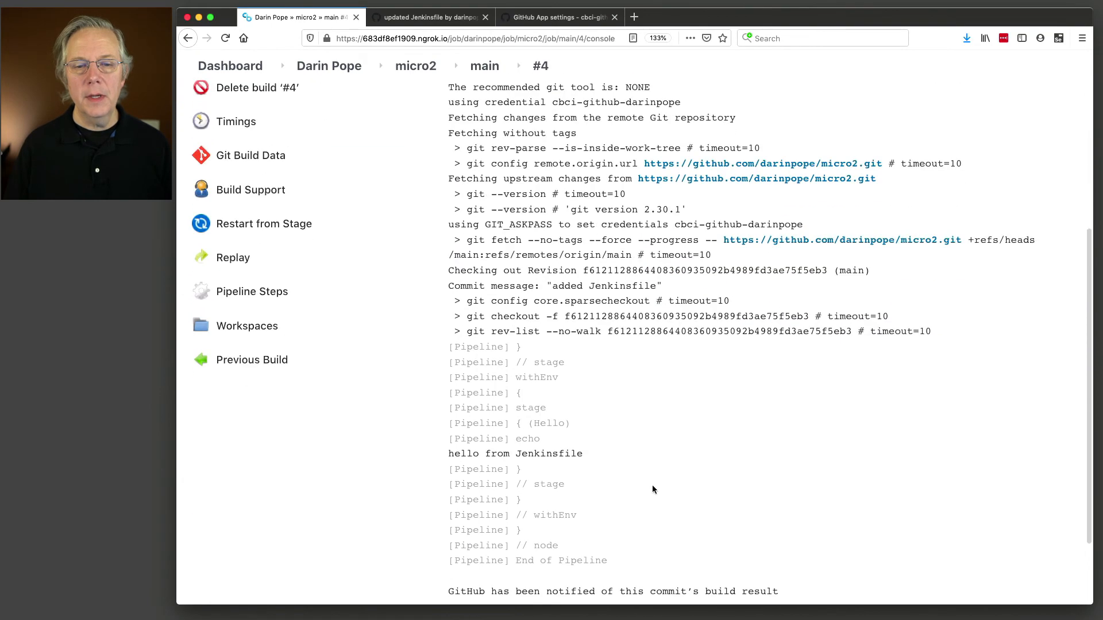
drag(449, 454, 582, 453)
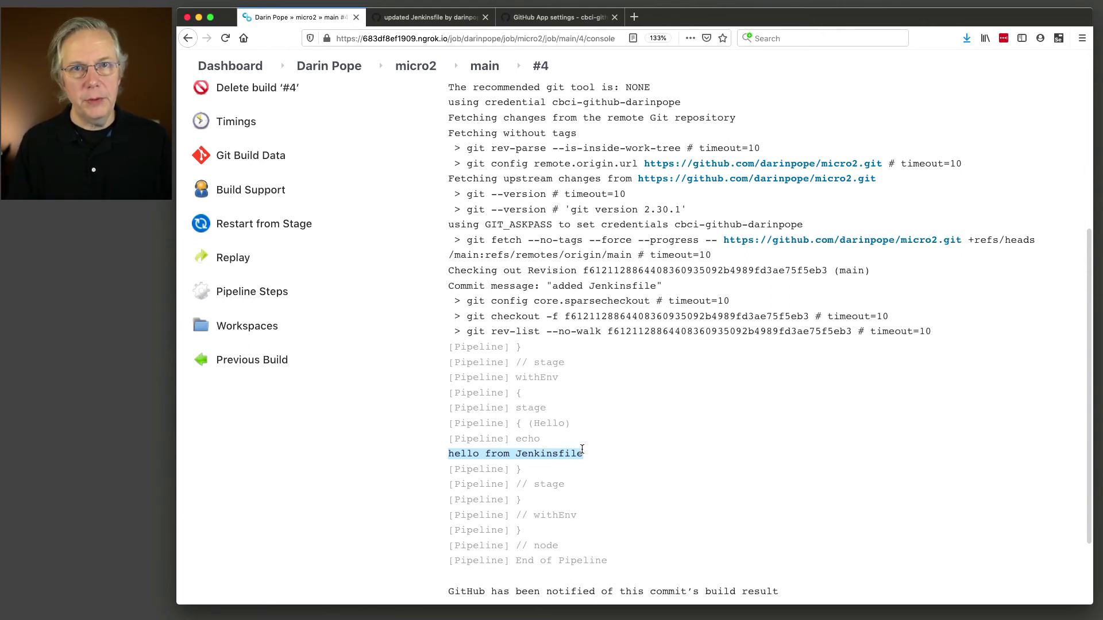
scroll(581, 449, down, 1)
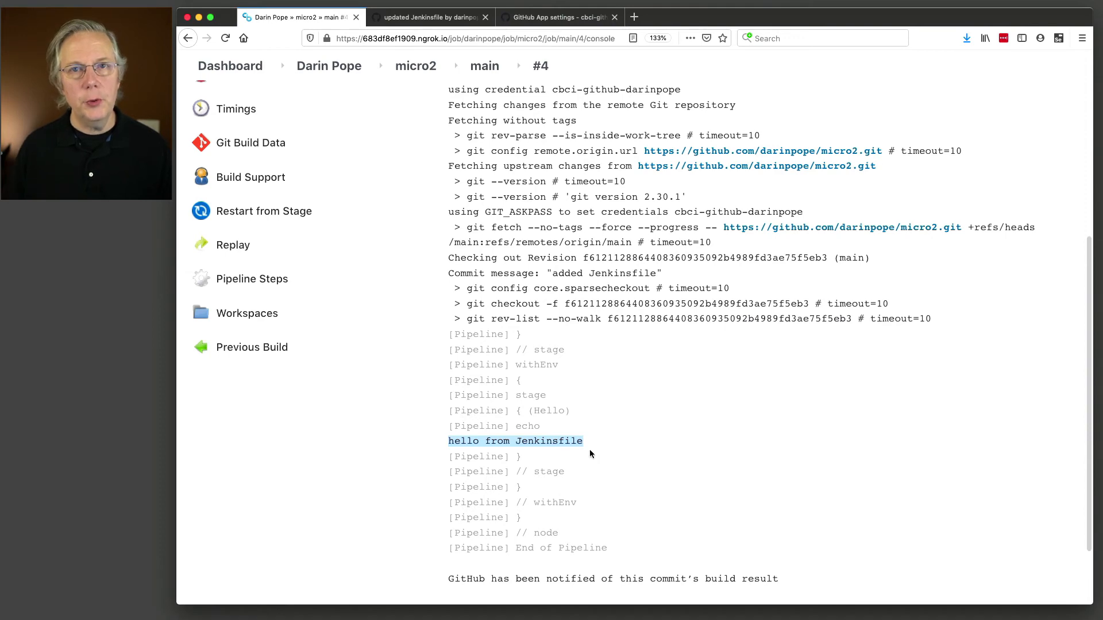
scroll(590, 449, up, 5)
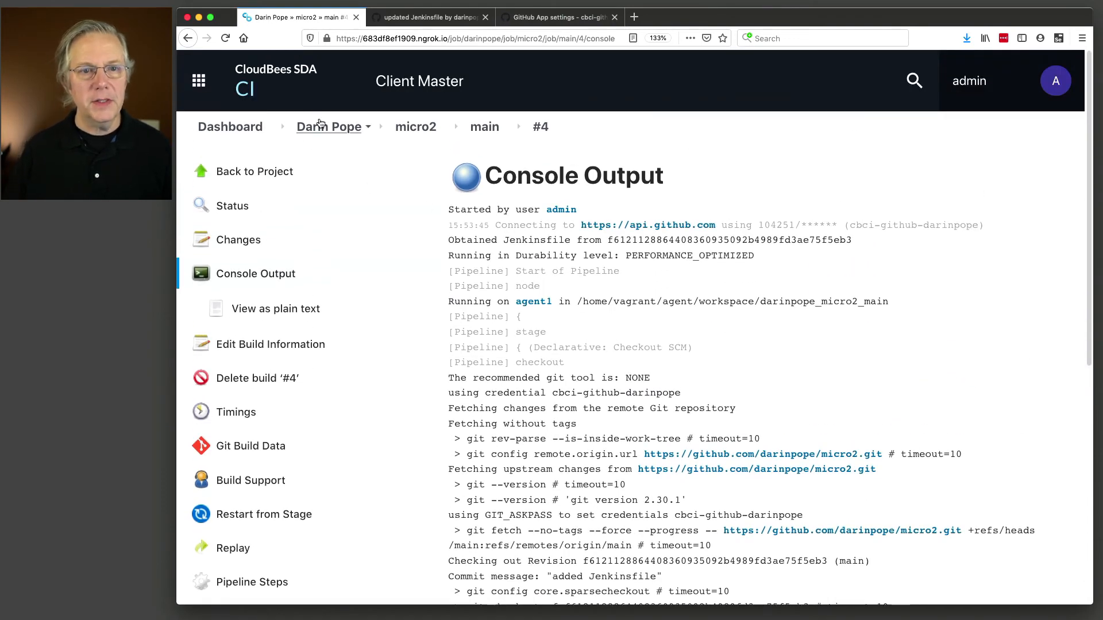
- Move the Jenkinsfile-m2 project recognizer above the Jenkinsfile one in the organization folder's configuration and save it
click(332, 128)
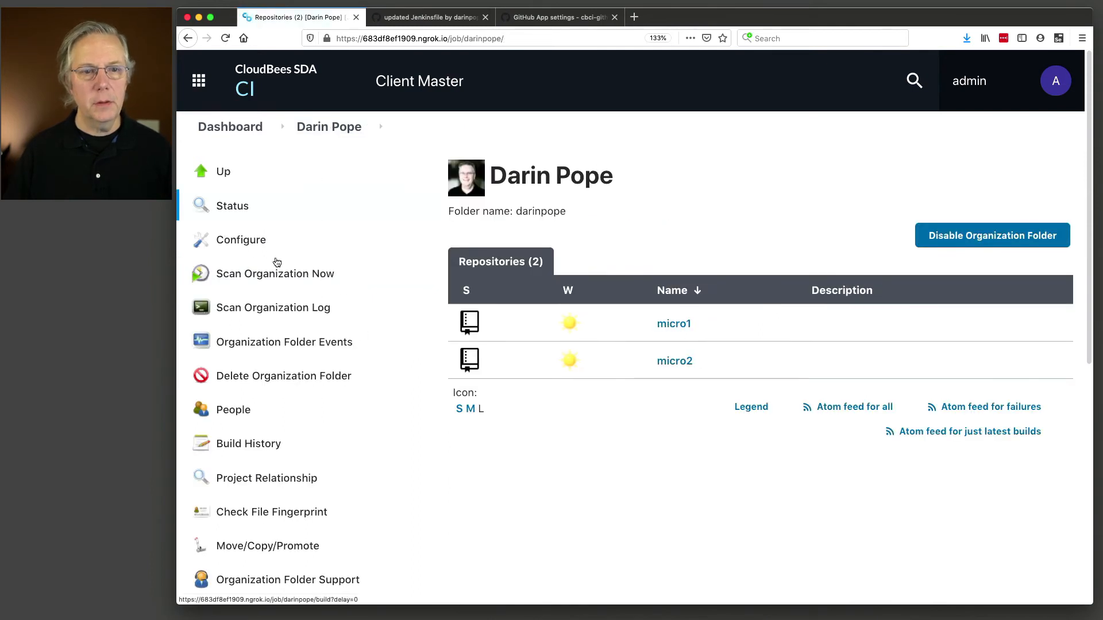
click(241, 241)
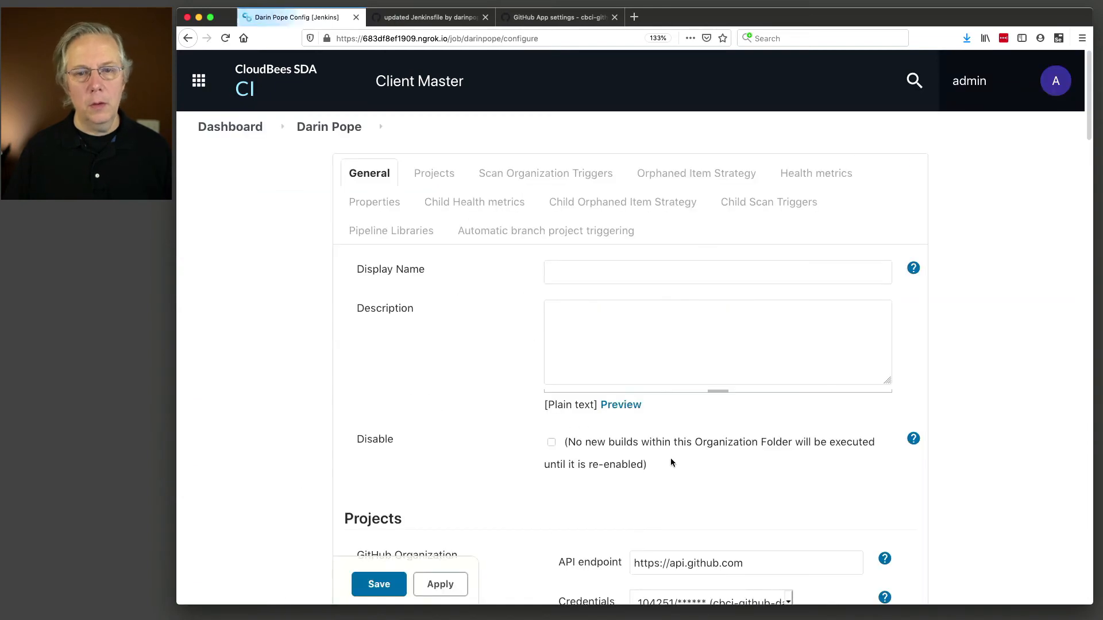
scroll(670, 459, down, 6)
scroll(669, 458, down, 10)
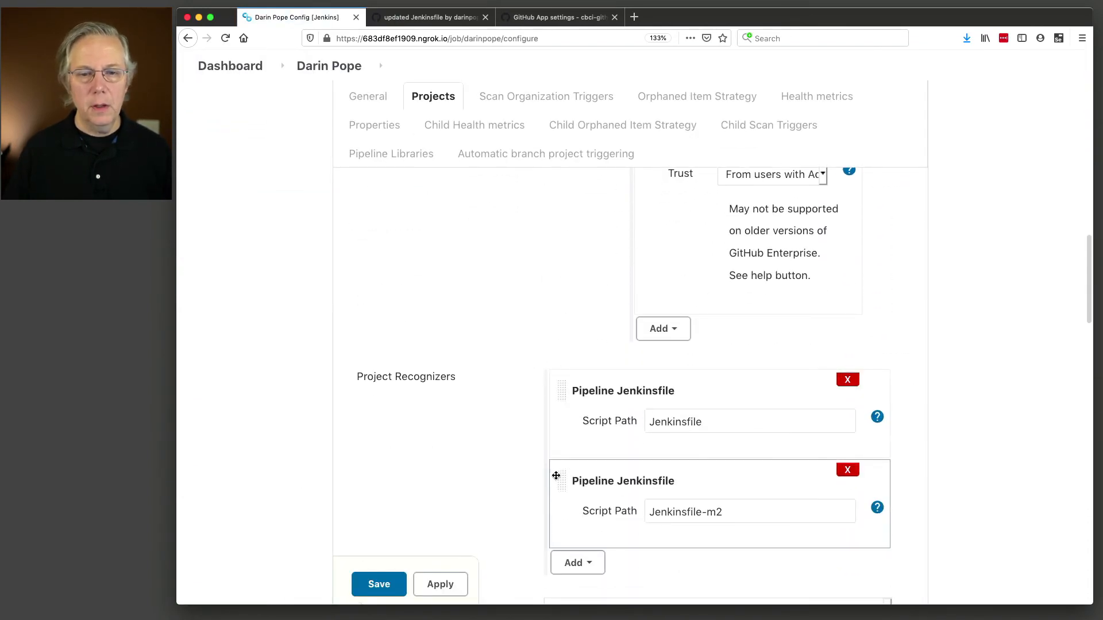
drag(561, 481, 547, 439)
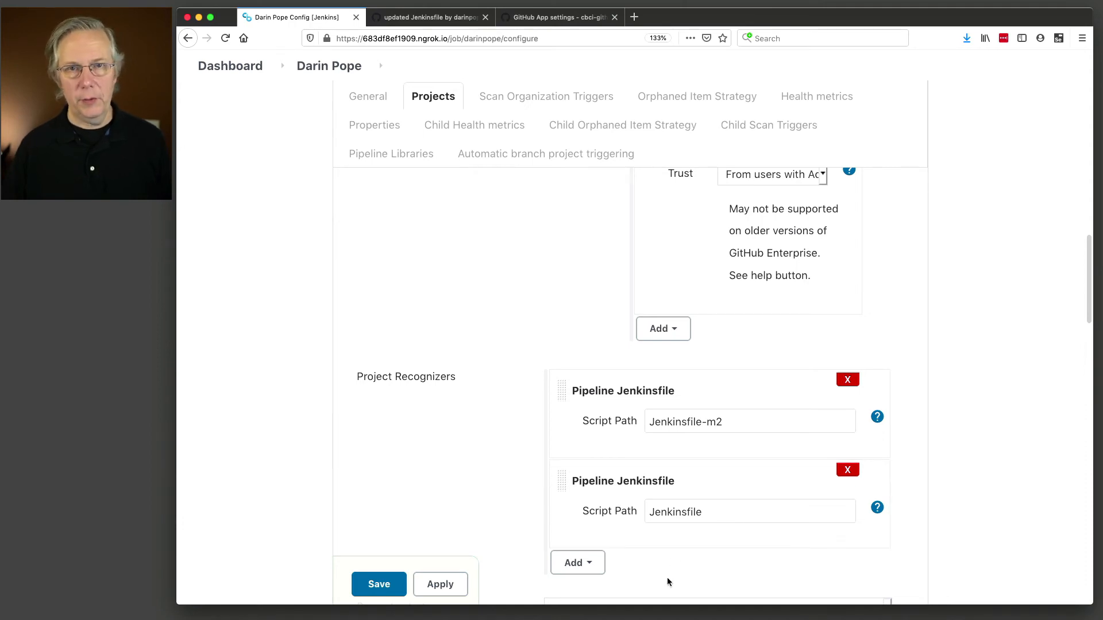
click(389, 583)
click(379, 585)
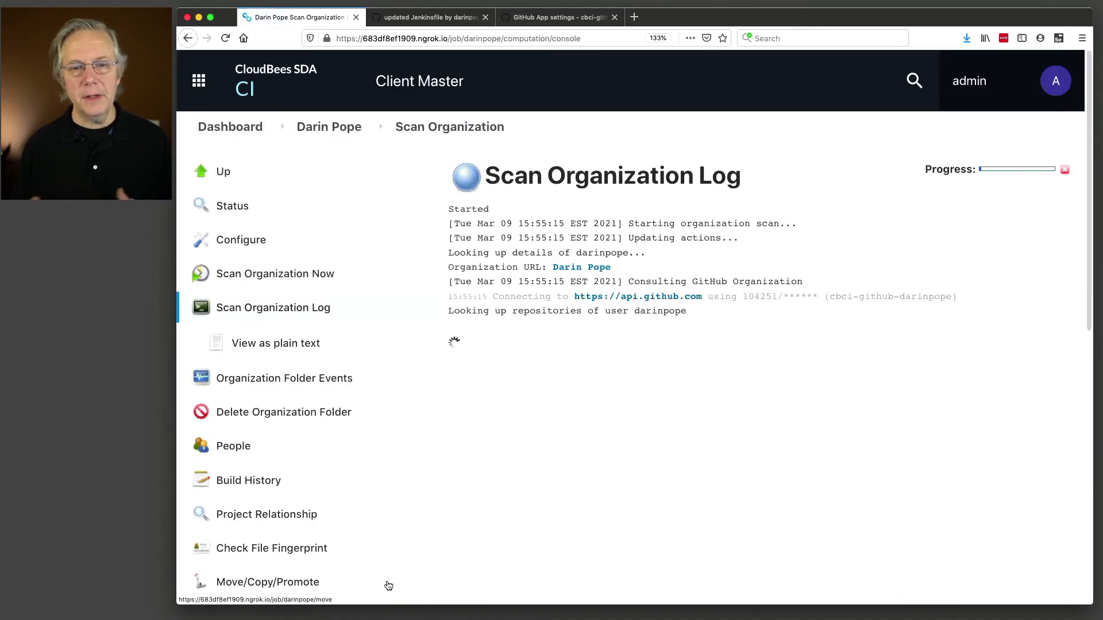
- Run another build of micro2's main branch with the reordered recognizers and review build #5's console output
click(328, 127)
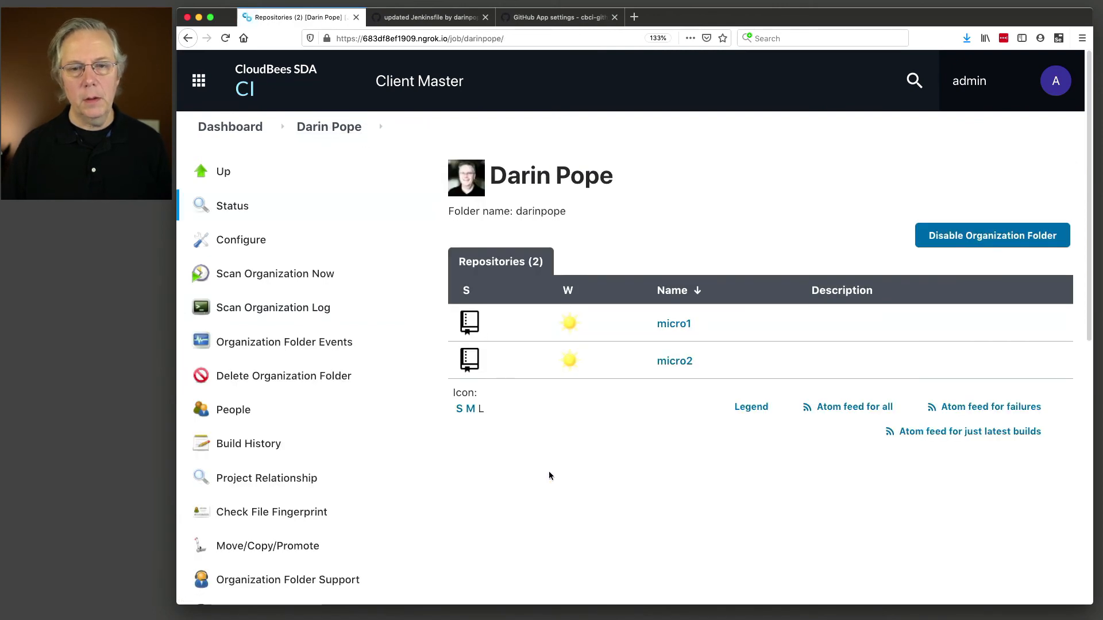
click(675, 362)
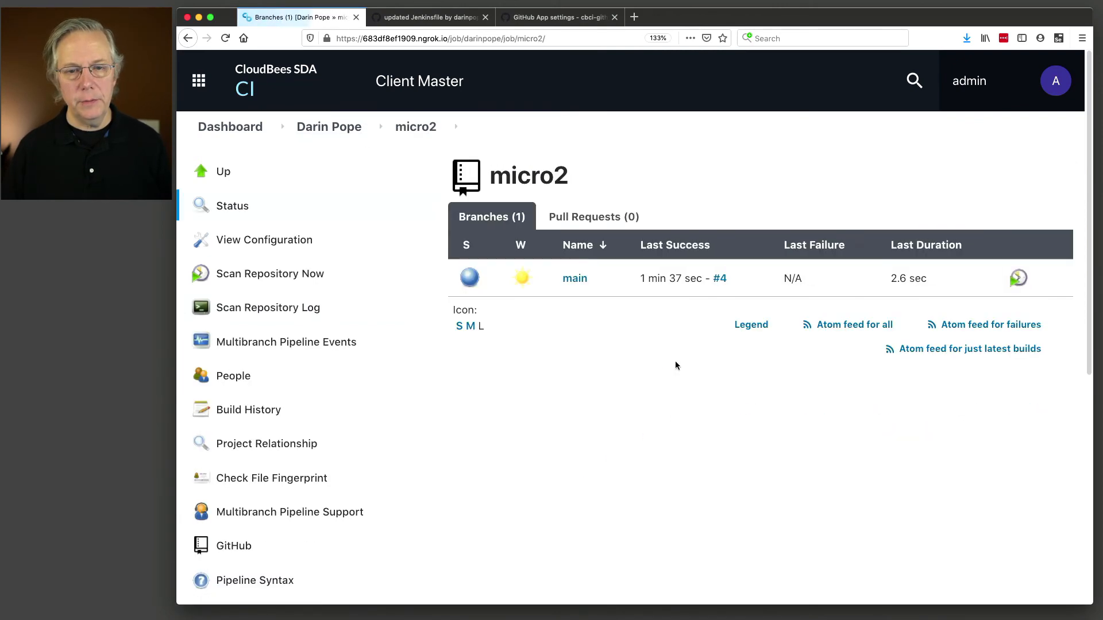
click(575, 280)
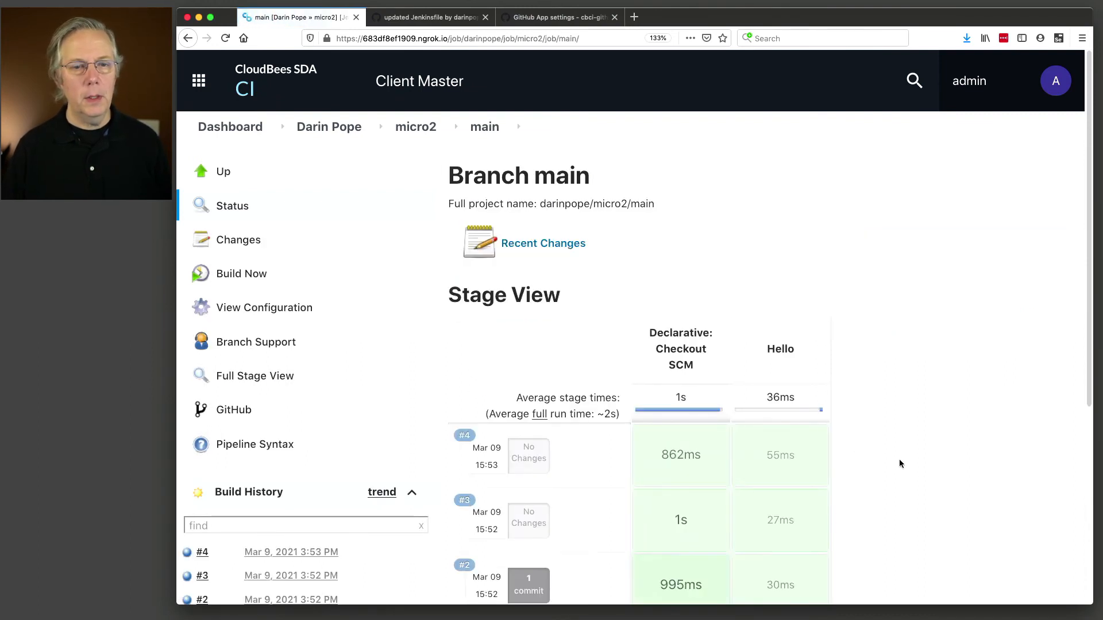
click(247, 276)
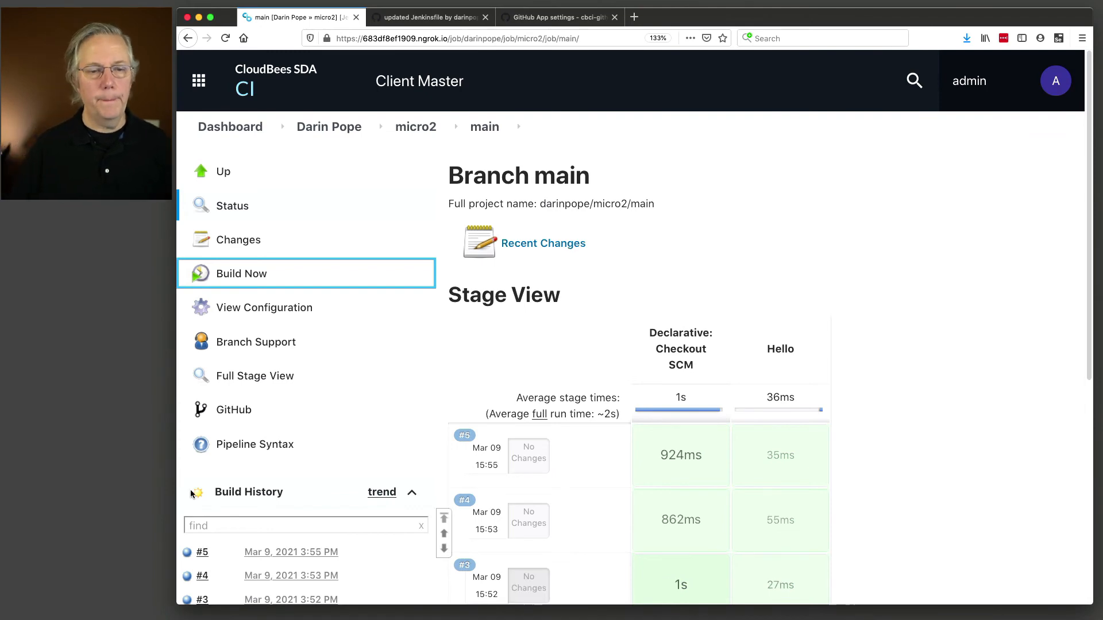
click(186, 553)
scroll(652, 481, down, 5)
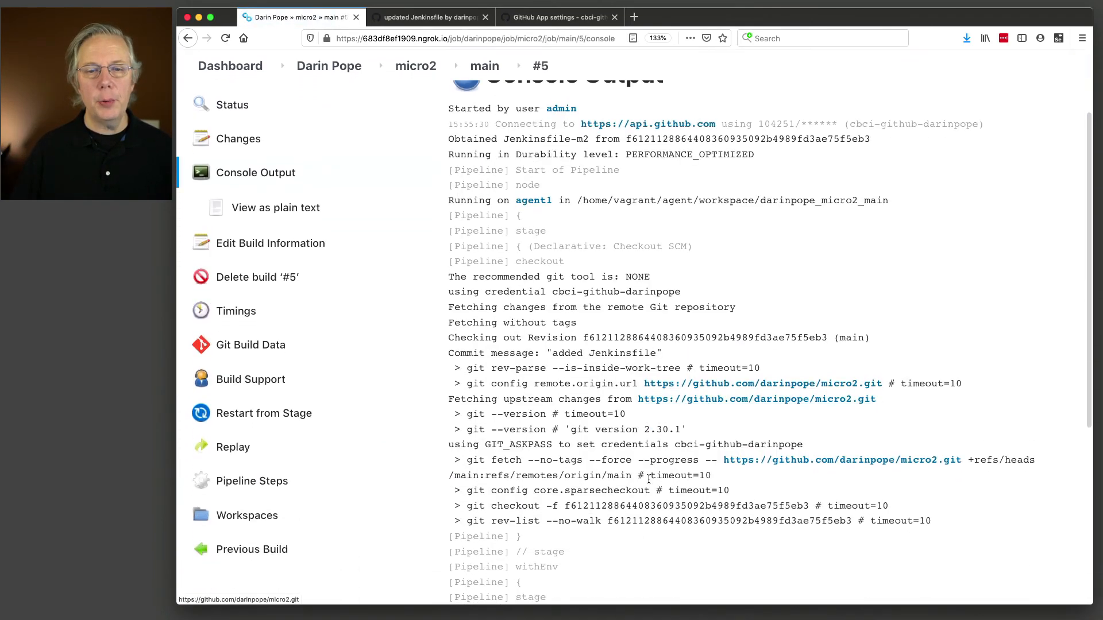
- Inspect the echo line under the Hello stage in build #5's console output
scroll(648, 483, down, 4)
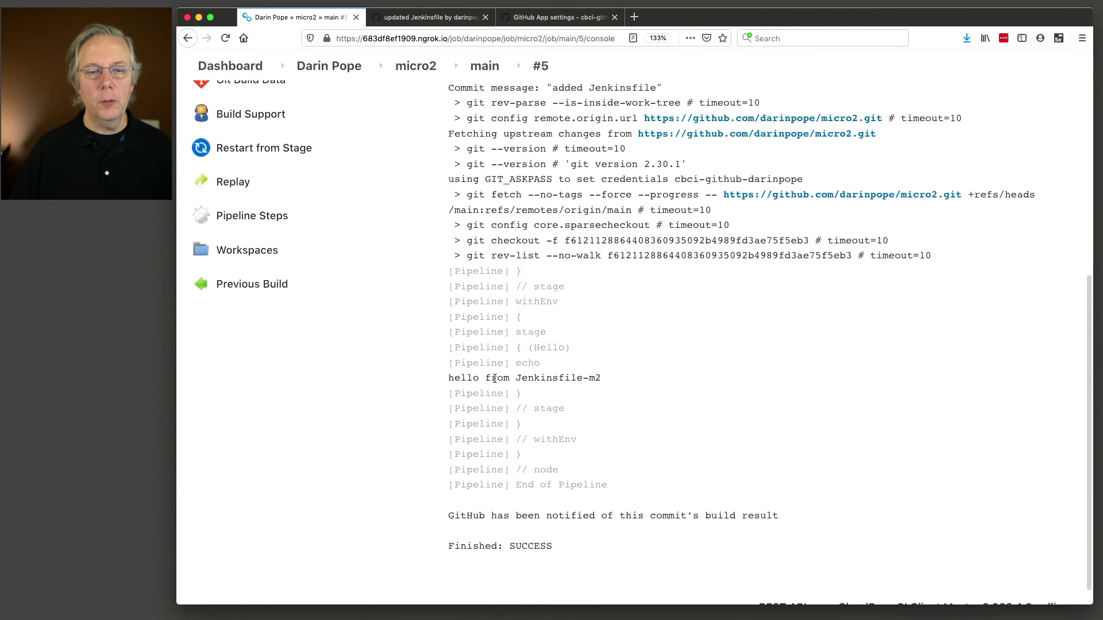
drag(463, 378, 602, 380)
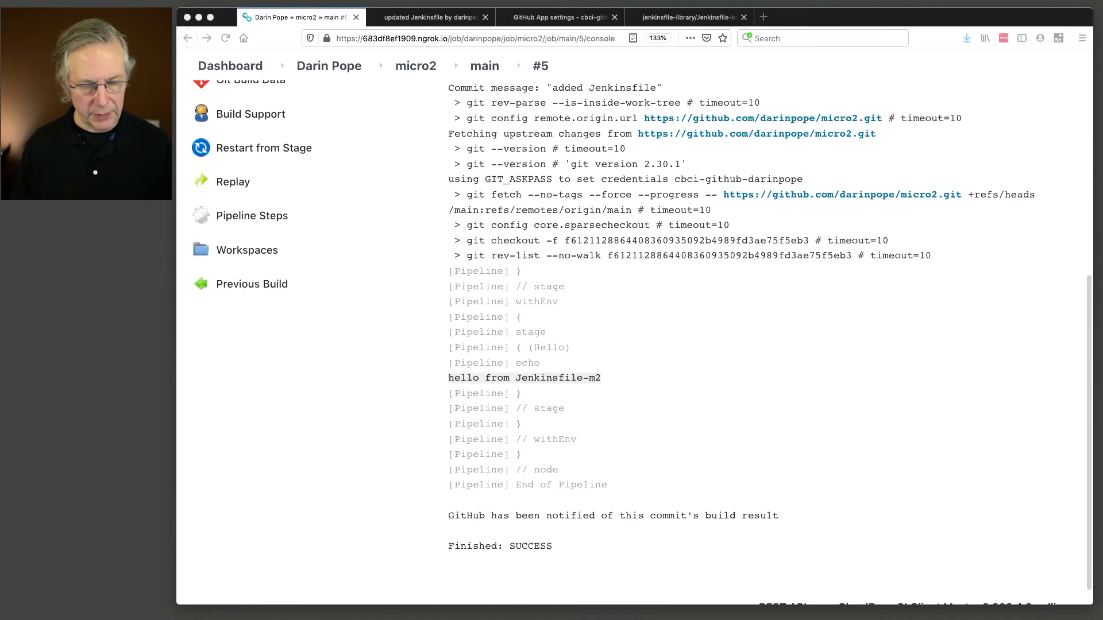
- Switch to the terminal, clear it, and list the files in the micro2 repository
key(super+Tab)
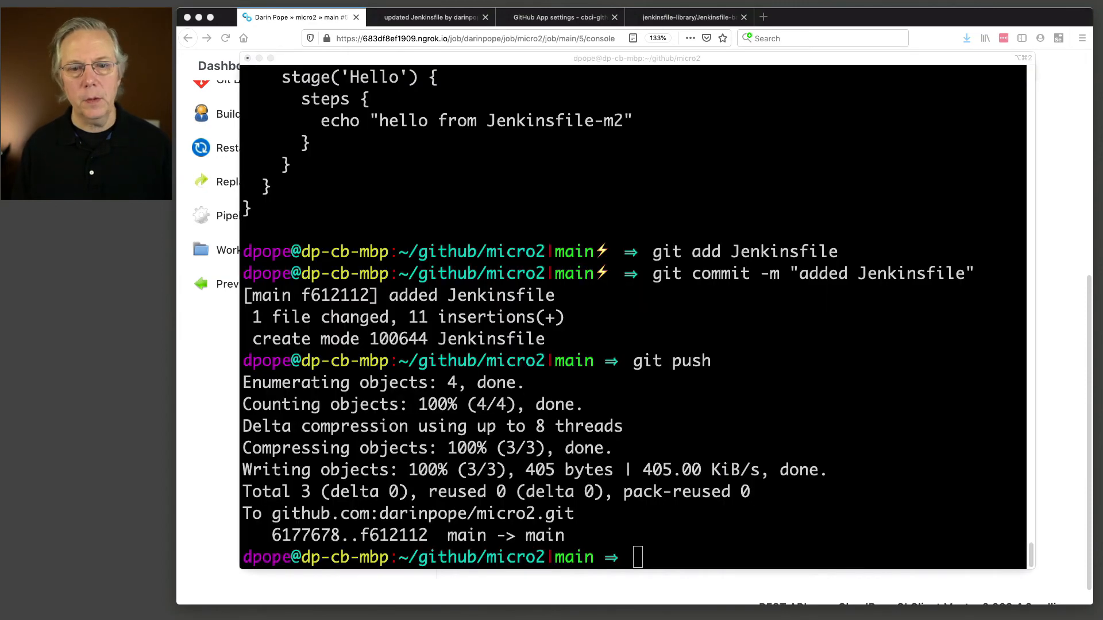
click(467, 259)
text(clear)
key(Return)
text(ll)
key(Return)
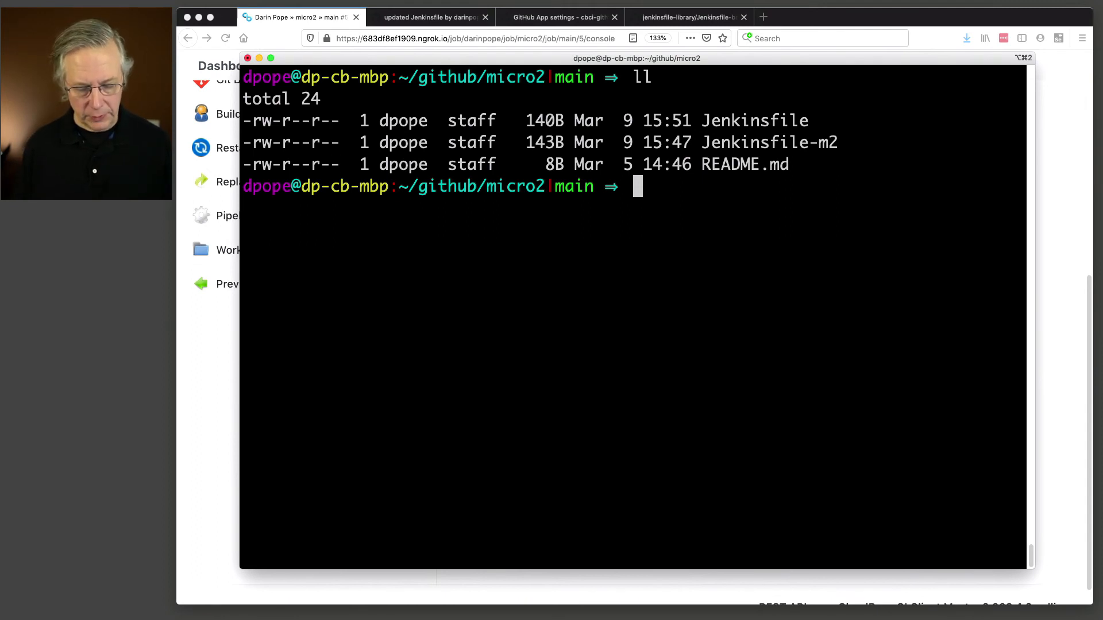
- Remove Jenkinsfile and Jenkinsfile-m2 from the micro2 repository with git rm
text(git rm )
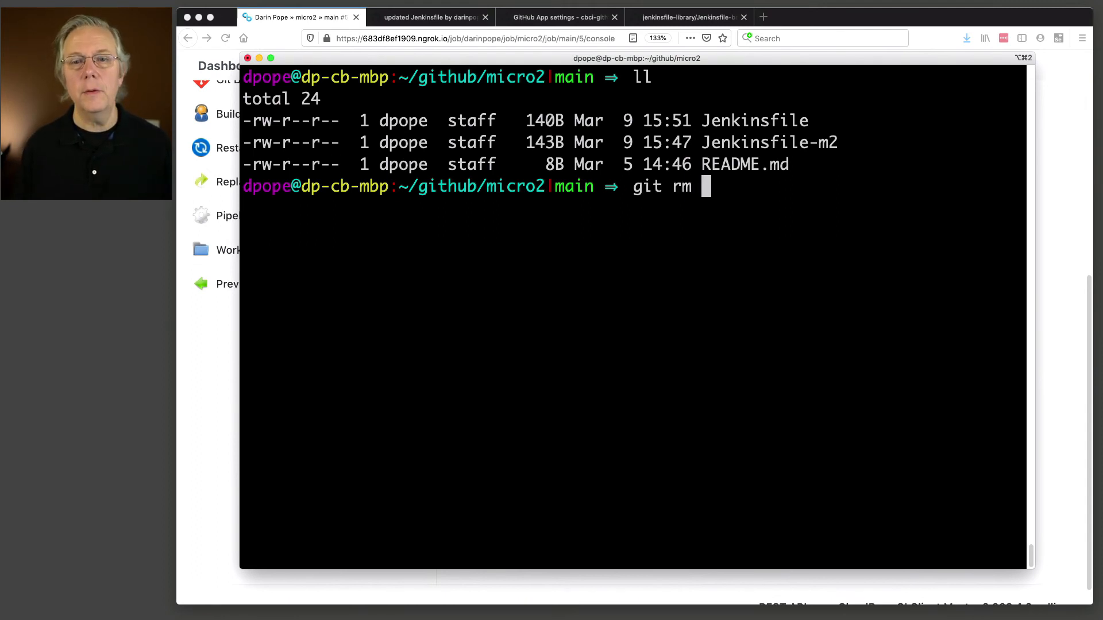
text(Jenkinsfile Jenkinsfile)
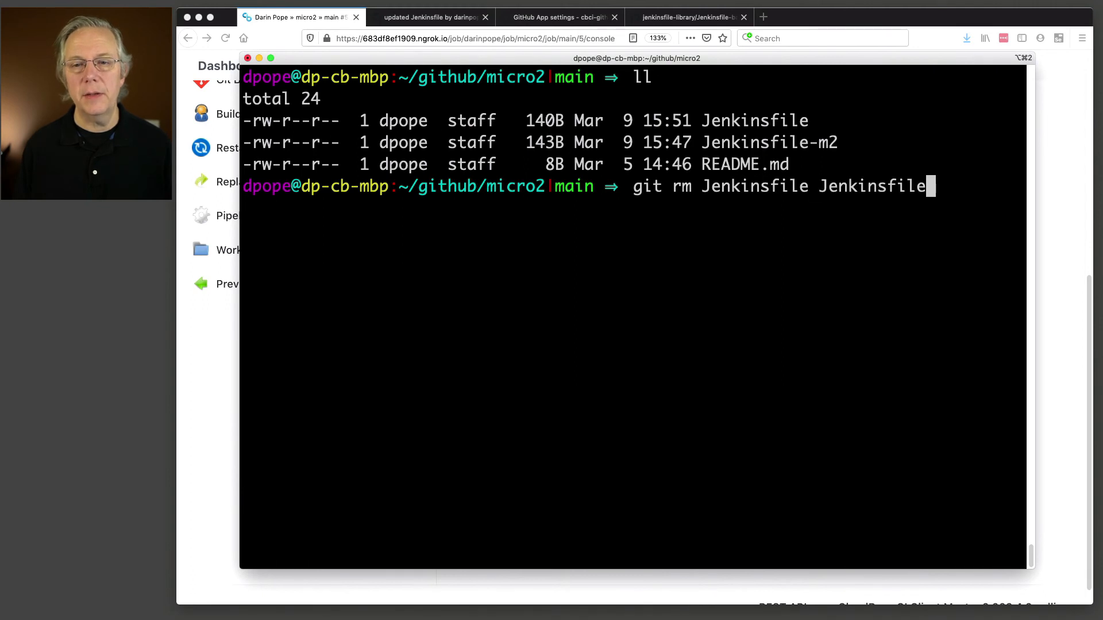
text(-m2)
key(Return)
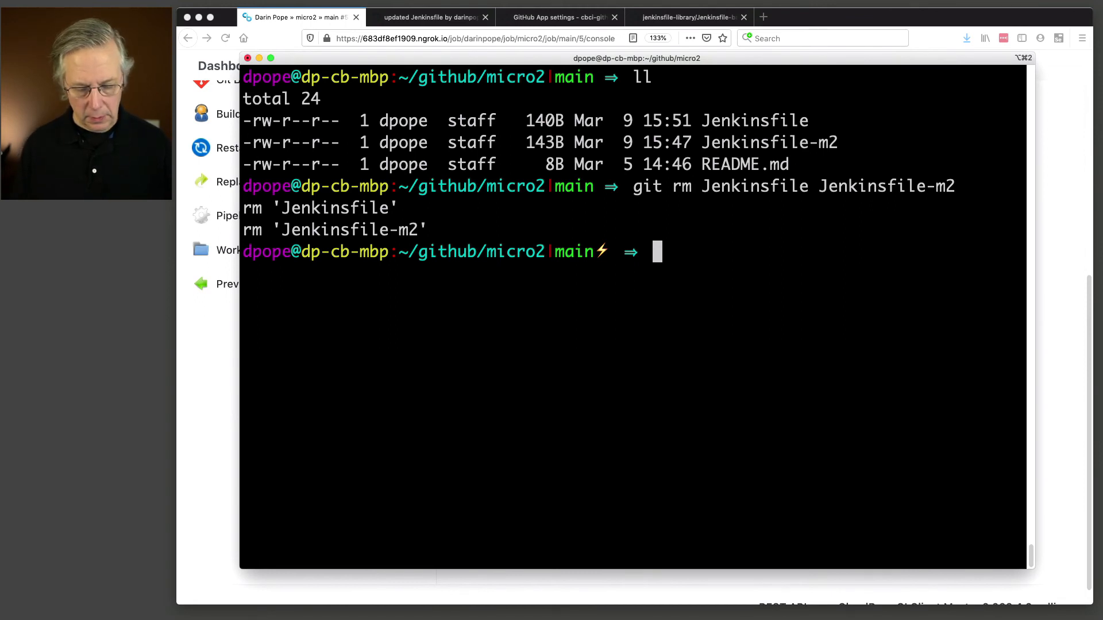
- Create an empty file named mymarkerfile in the micro2 repository and list the directory's files
text(vi)
key(BackSpace)
key(BackSpace)
key(BackSpace)
text(touch)
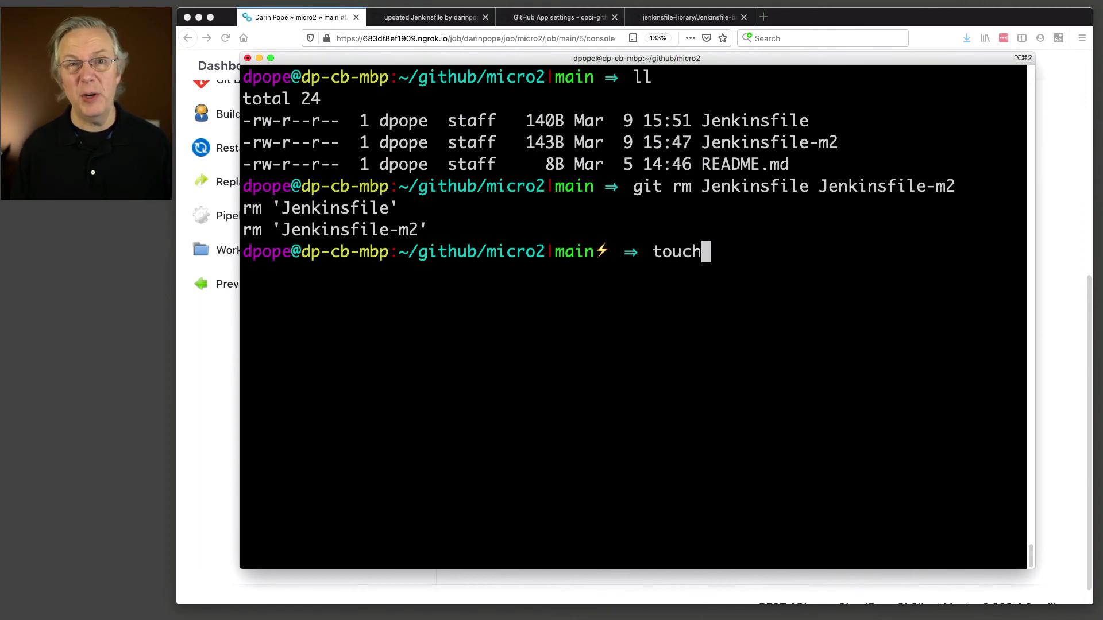
text( m)
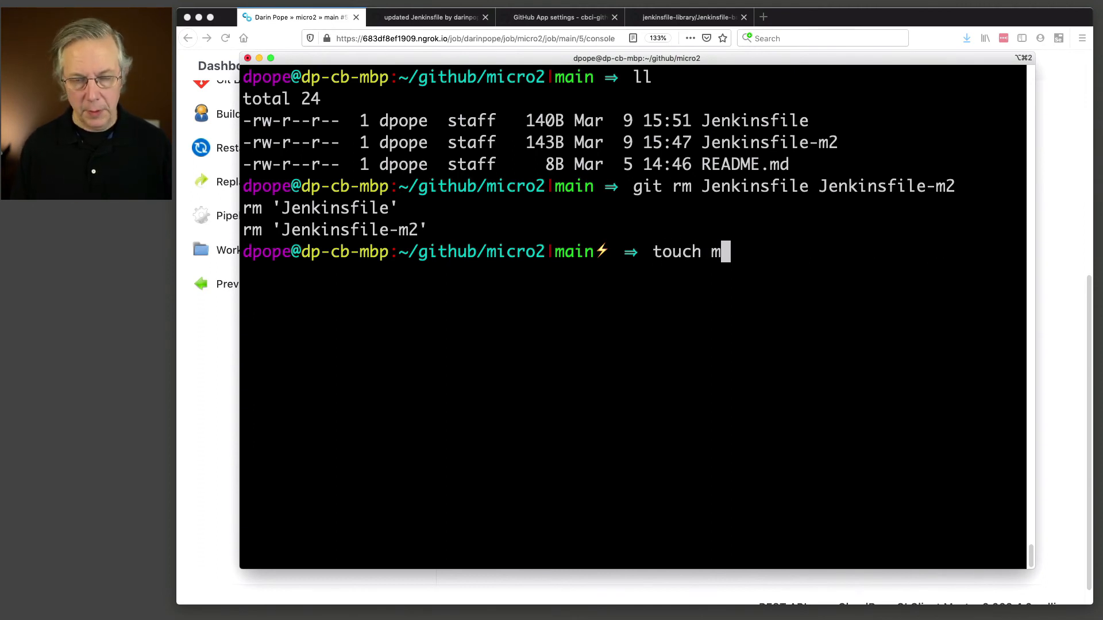
text(ymarkerfile)
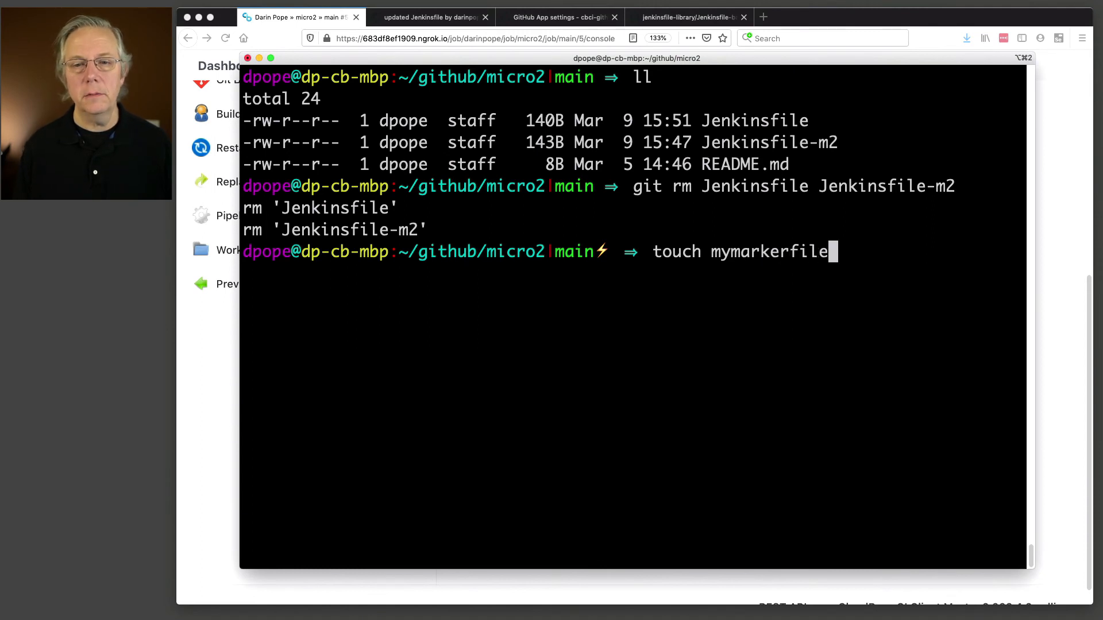
key(Return)
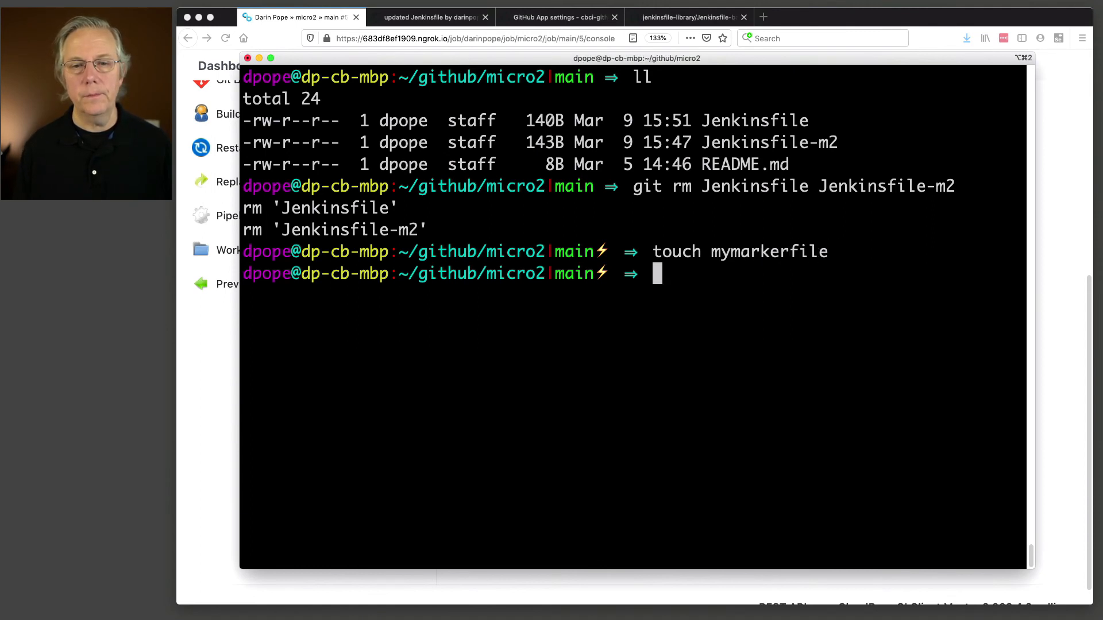
text(ll)
key(Return)
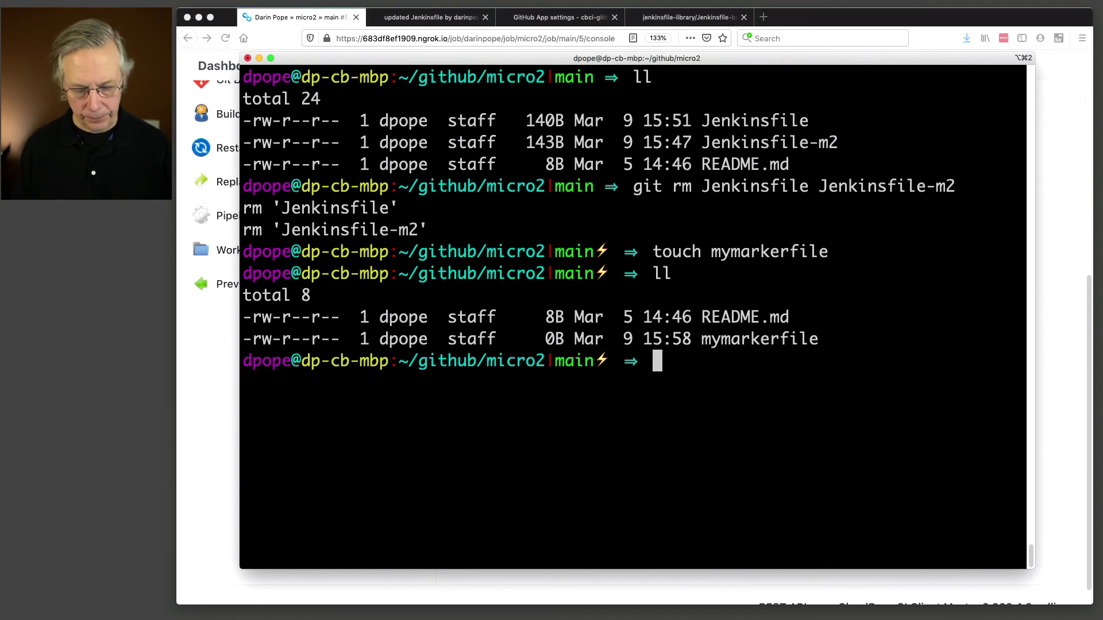
- Try to stage Jenkinsfile, Jenkinsfile-m2 and mymarkerfile together with git add
text(git)
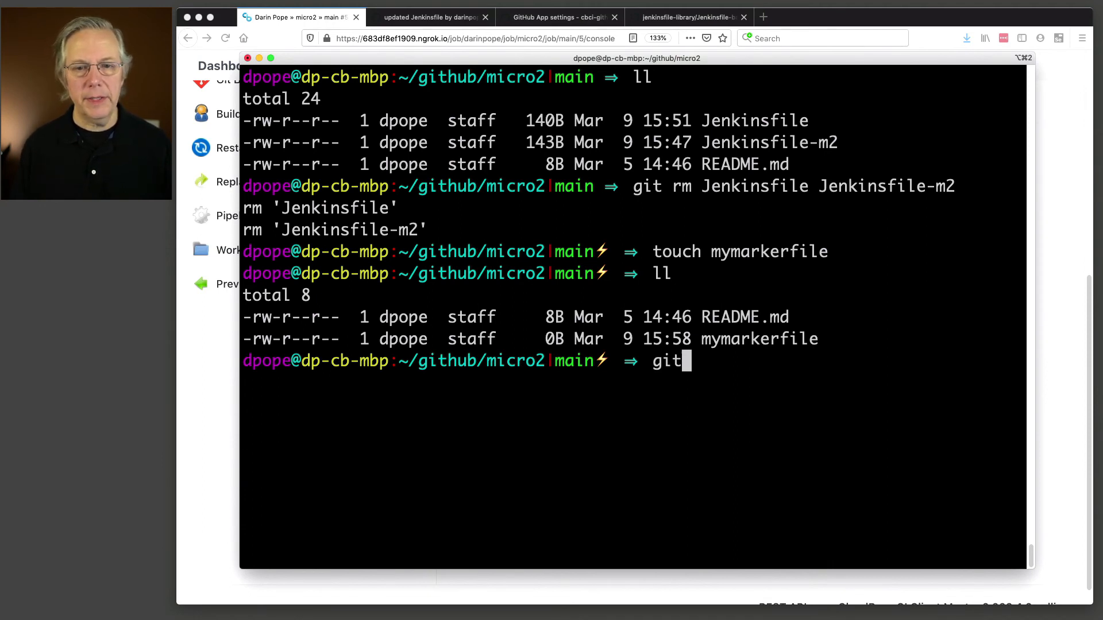
text( add Jenk)
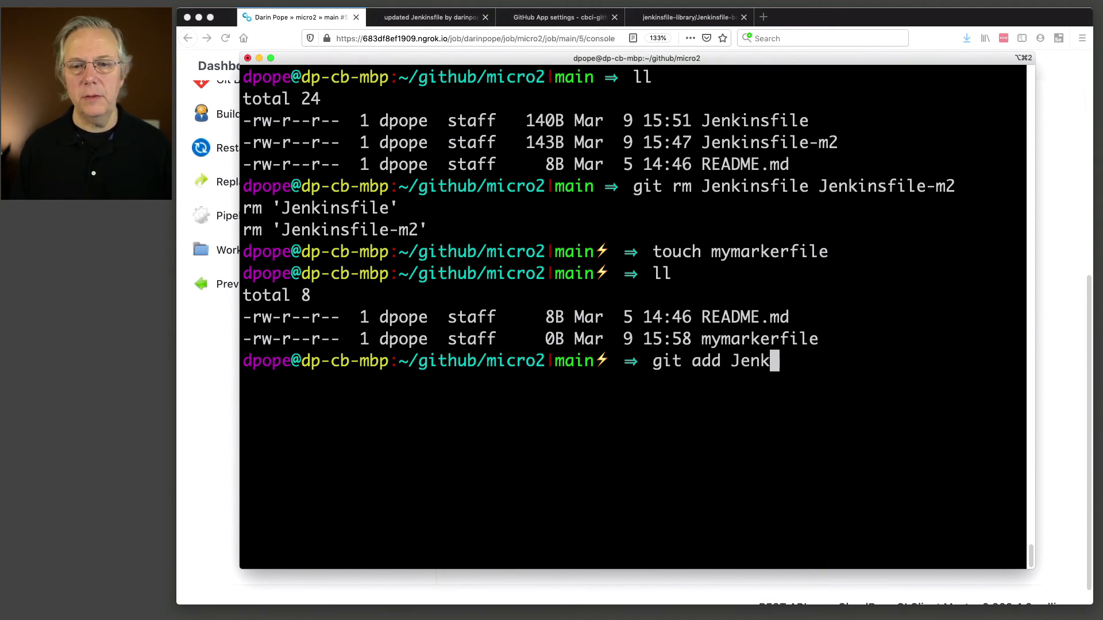
text(insfile )
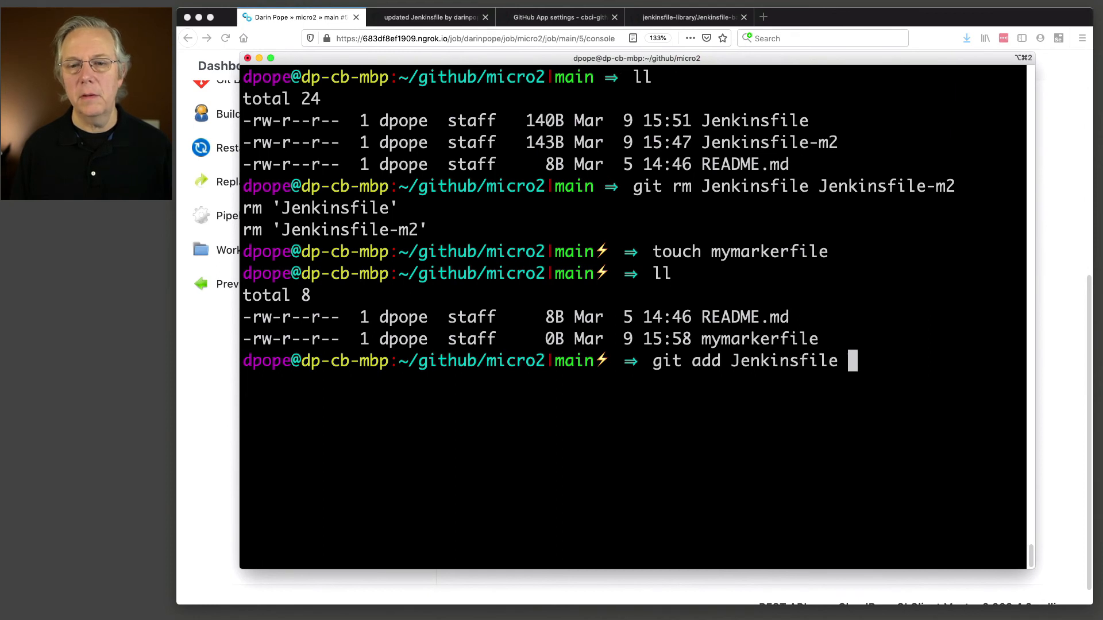
text(Jenkinsfile-m2 )
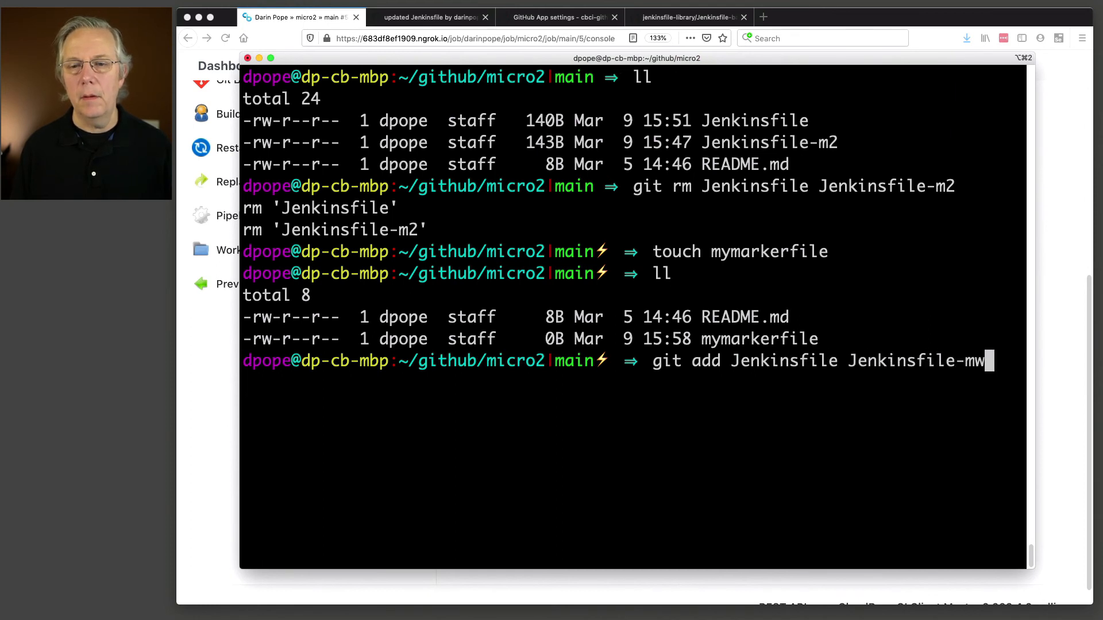
text(mym)
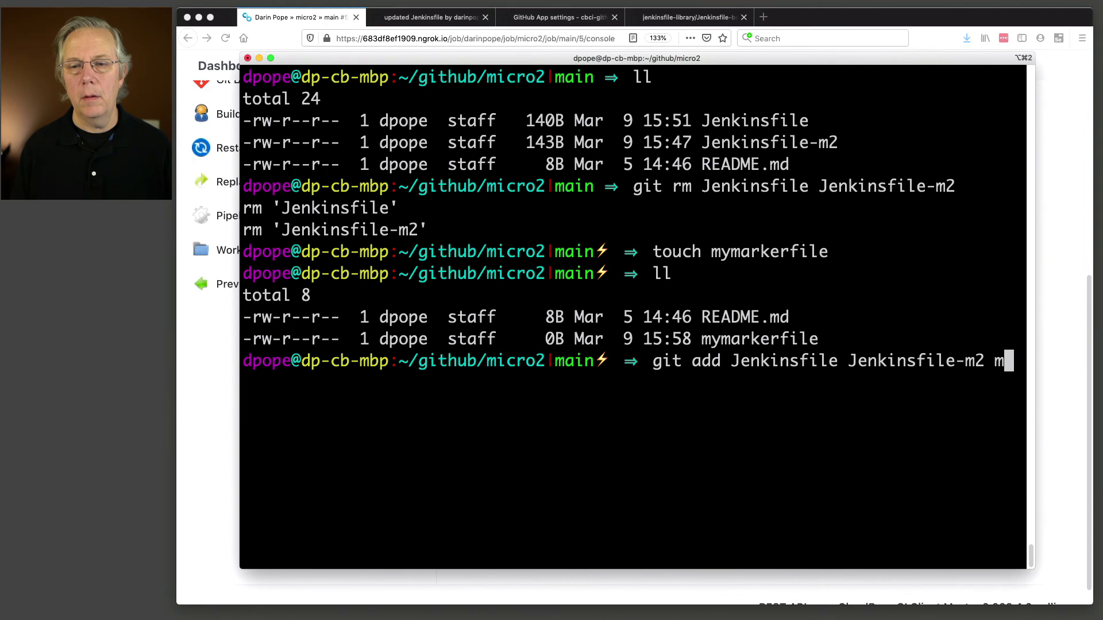
key(Tab)
key(Return)
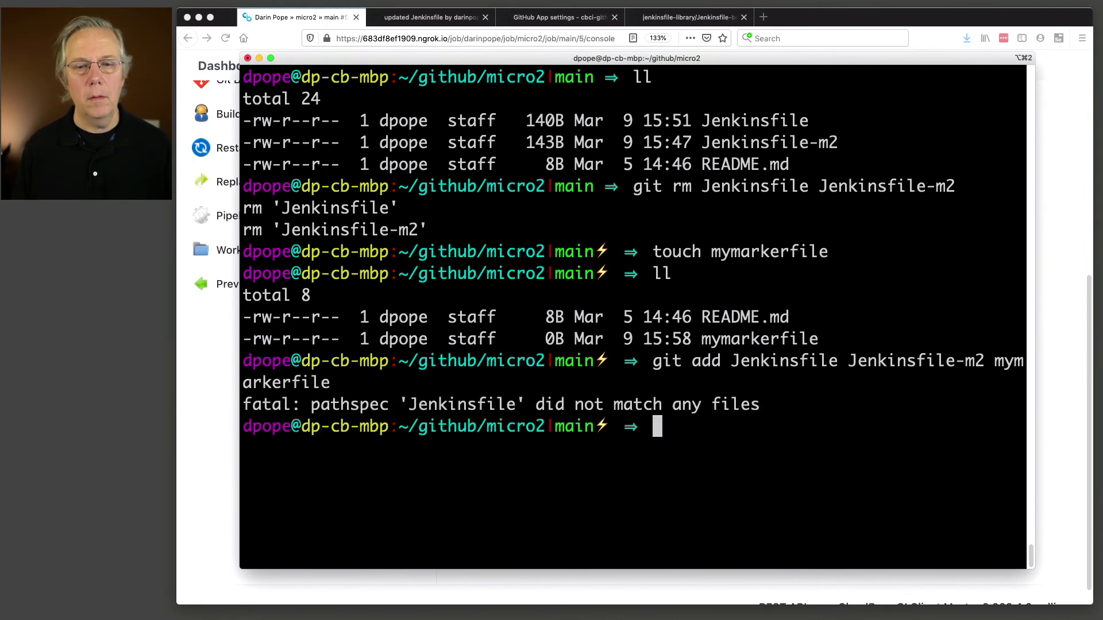
- Stage only mymarkerfile with git add
text(git add mym)
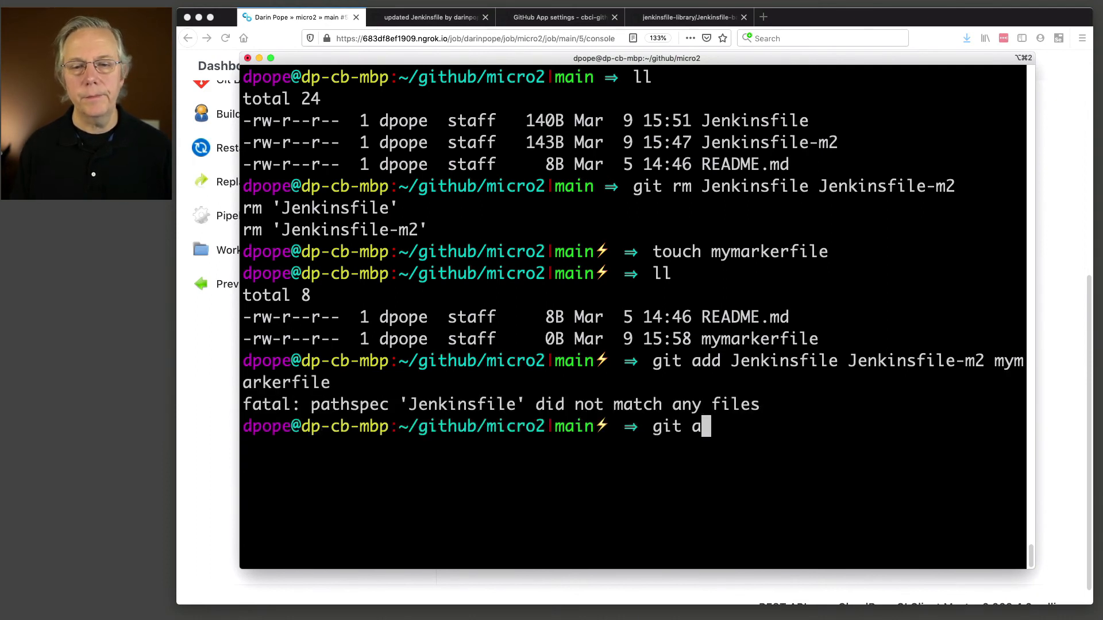
key(Tab)
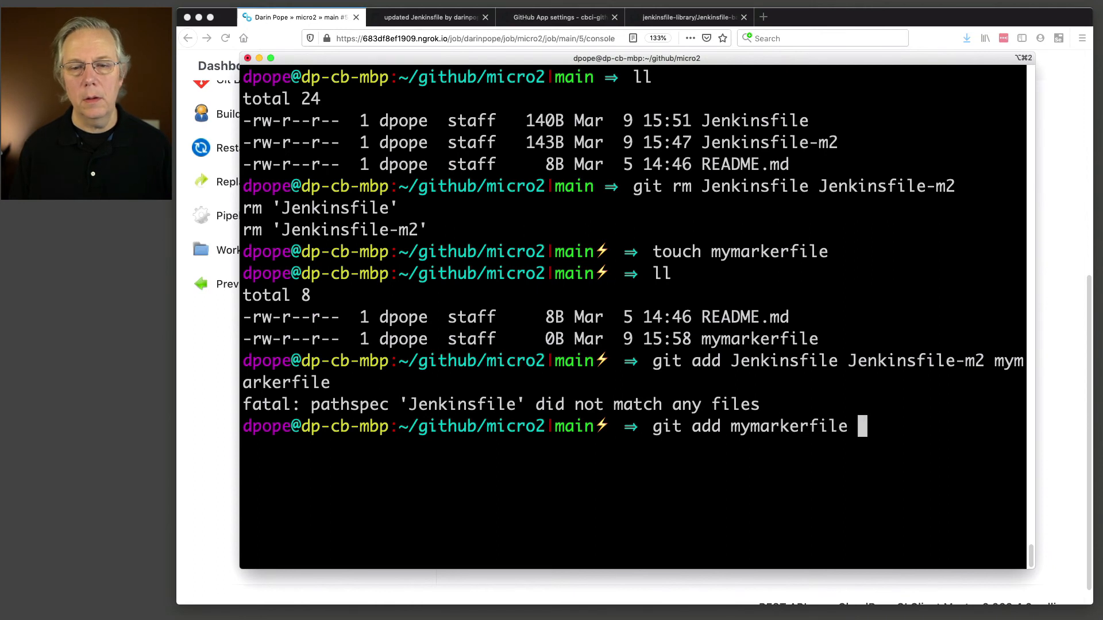
key(Return)
- Commit the staged micro2 changes with the message "updates" and push them to the remote repository
text(git )
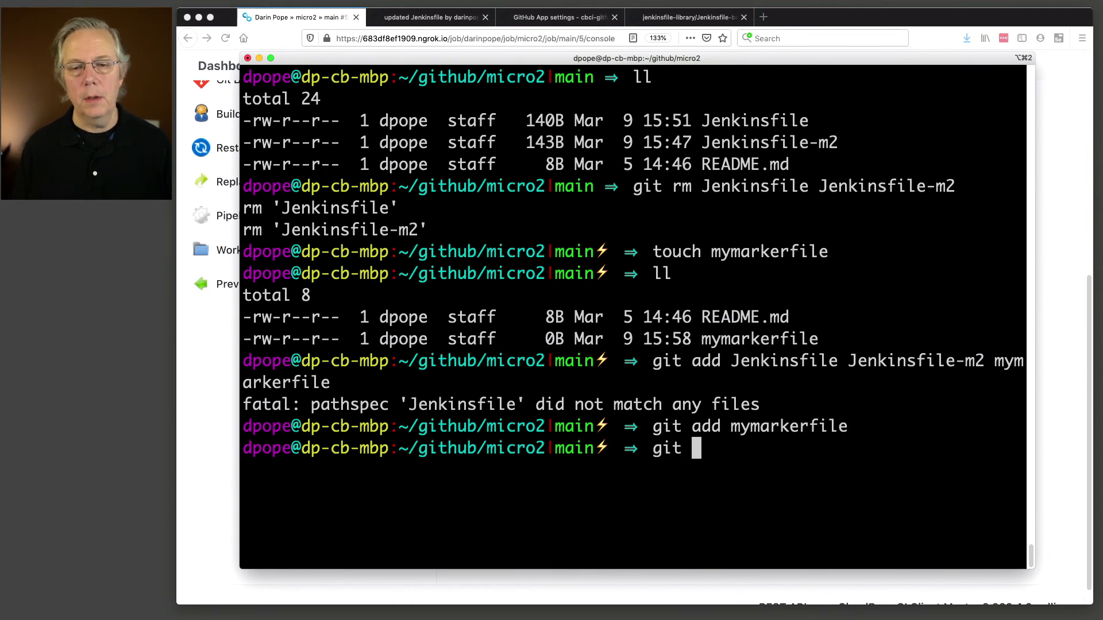
text(commit -m "updates")
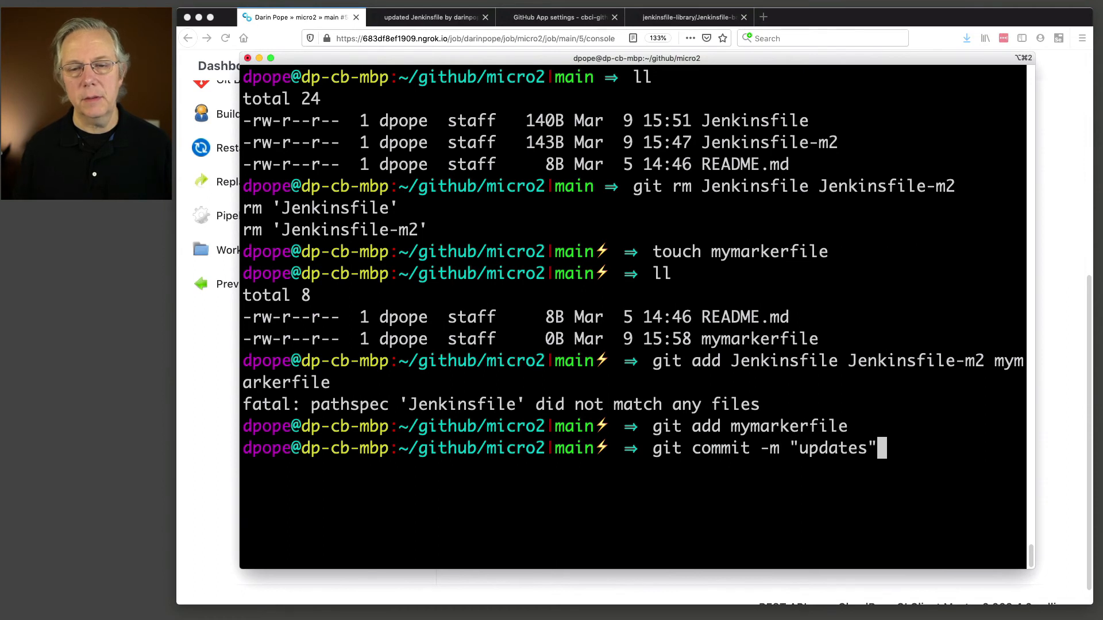
key(Return)
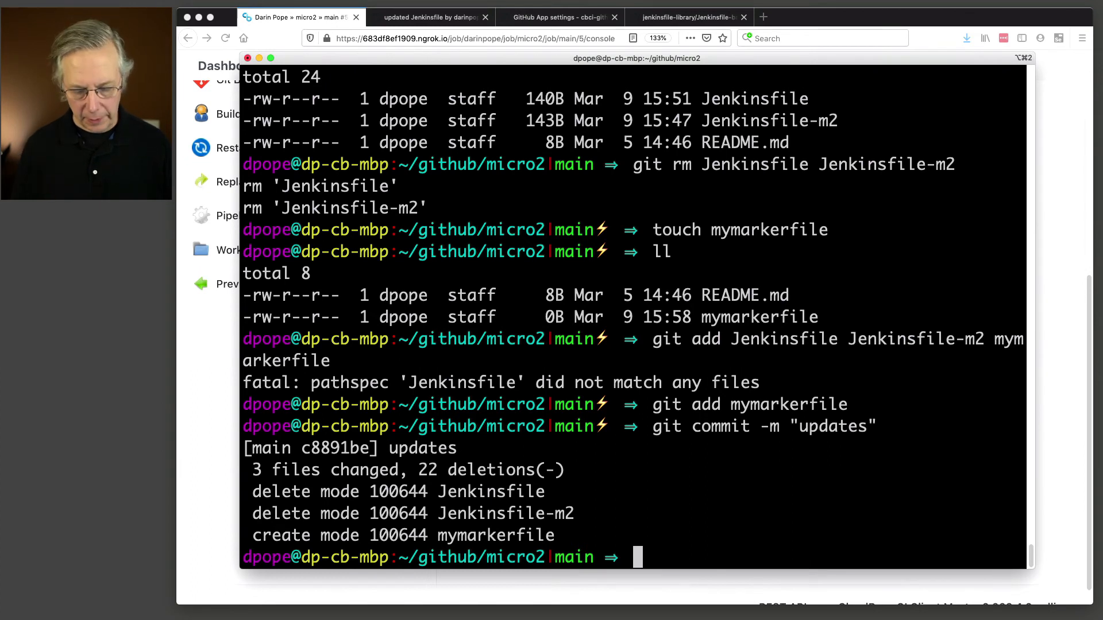
text(git push)
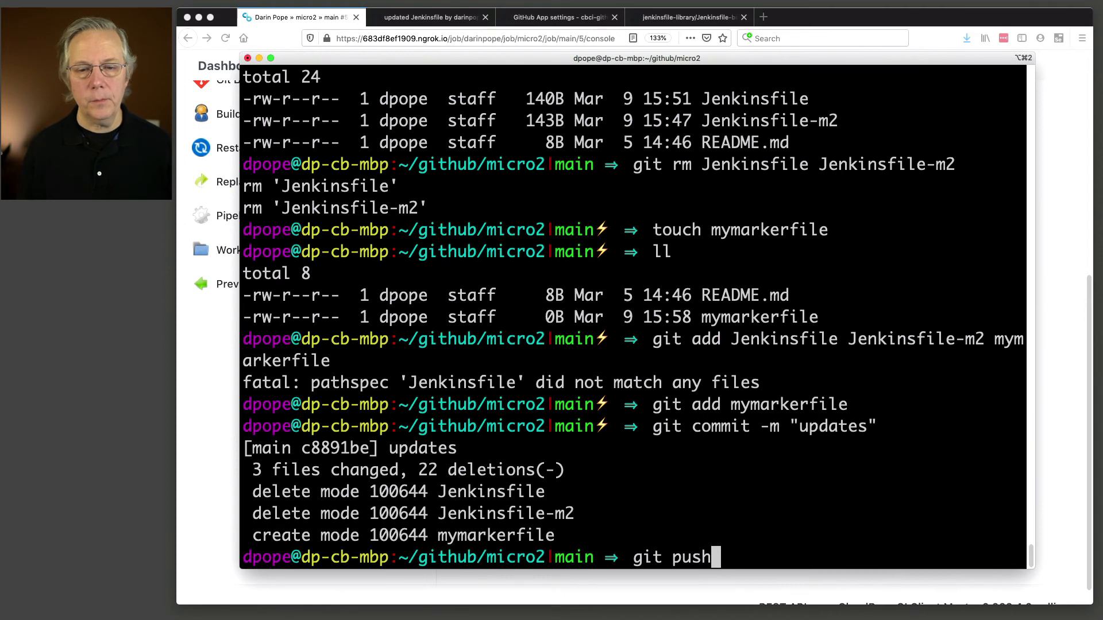
key(Return)
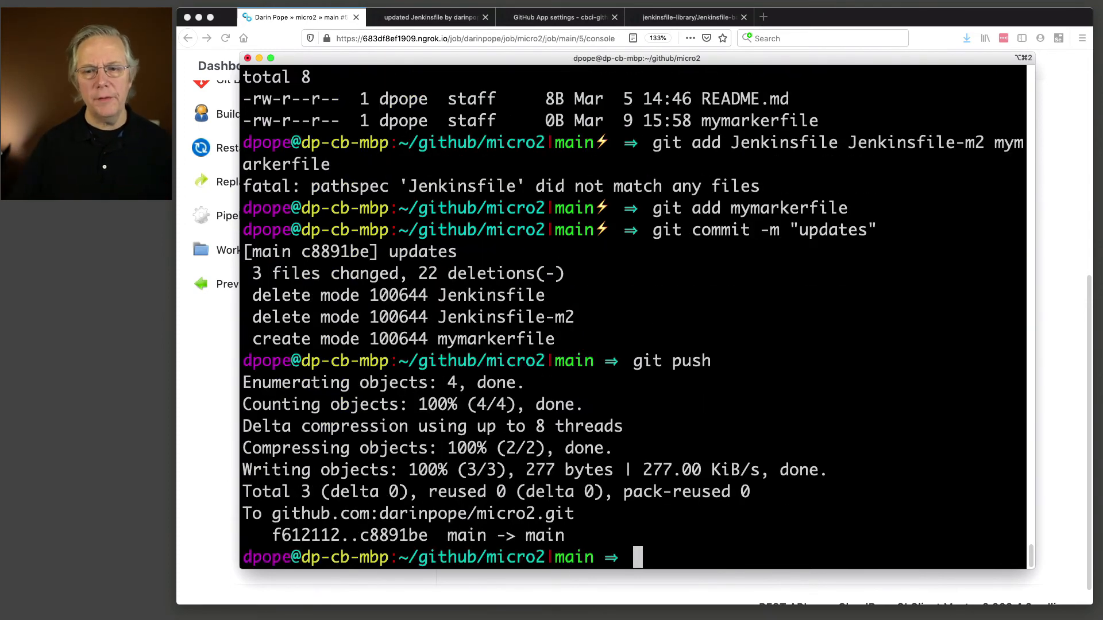
- Switch back to the browser, run an organization scan from the organization folder, and reload its repository list
click(227, 387)
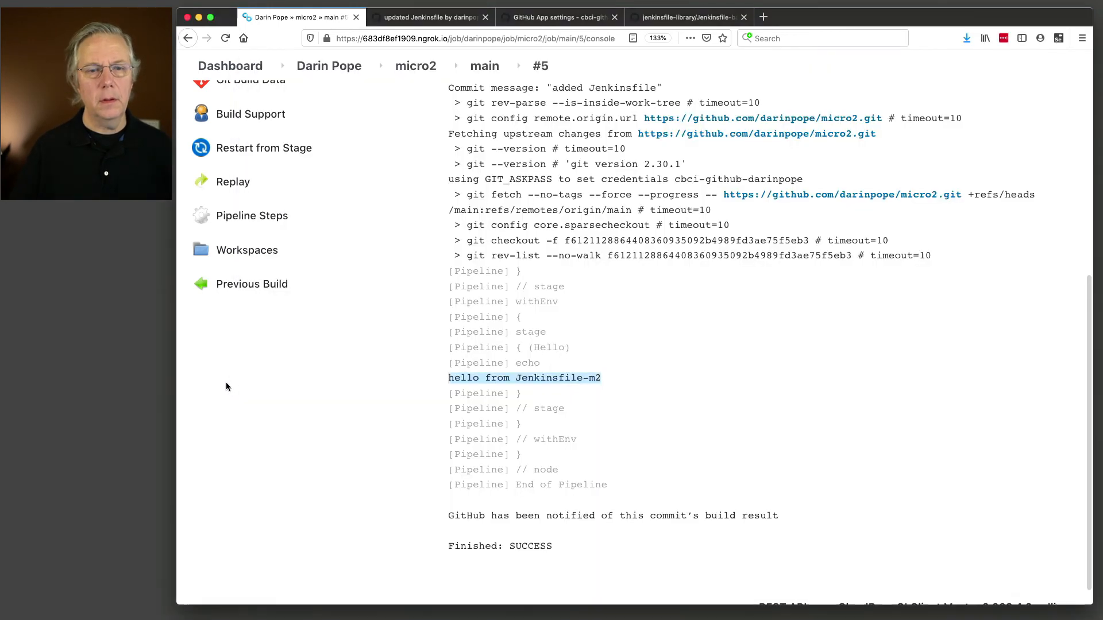
click(336, 69)
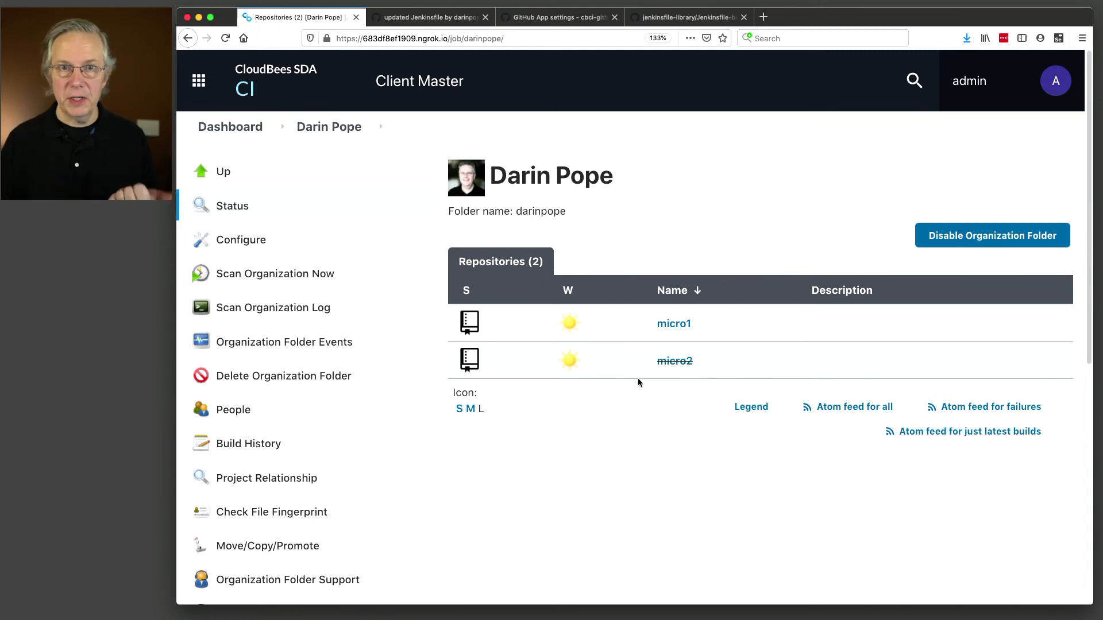
mouse_move(638, 379)
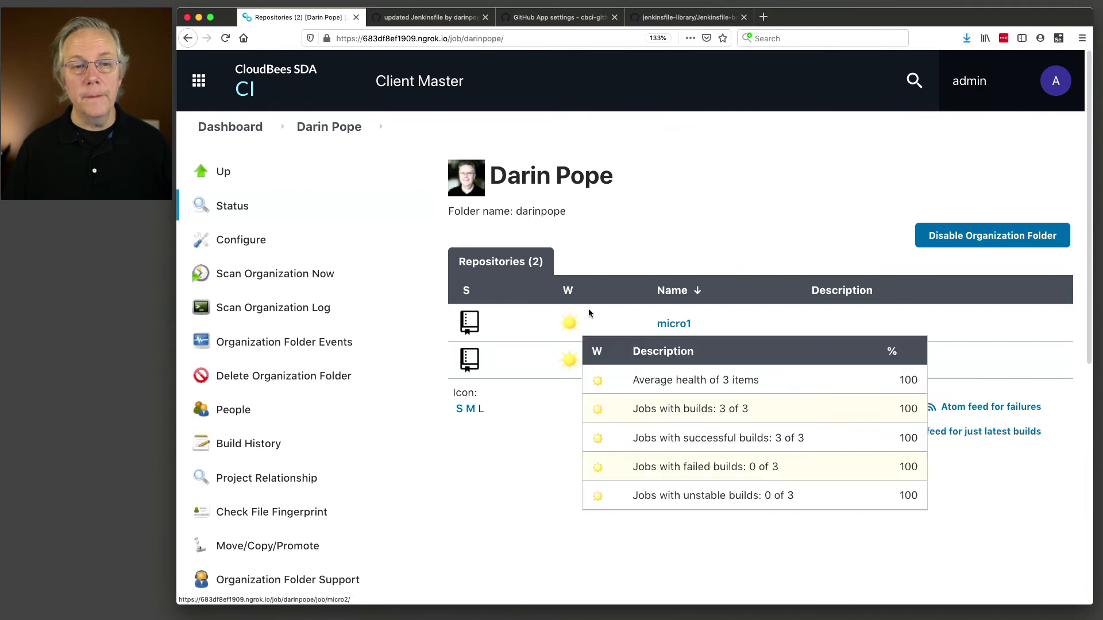
click(323, 275)
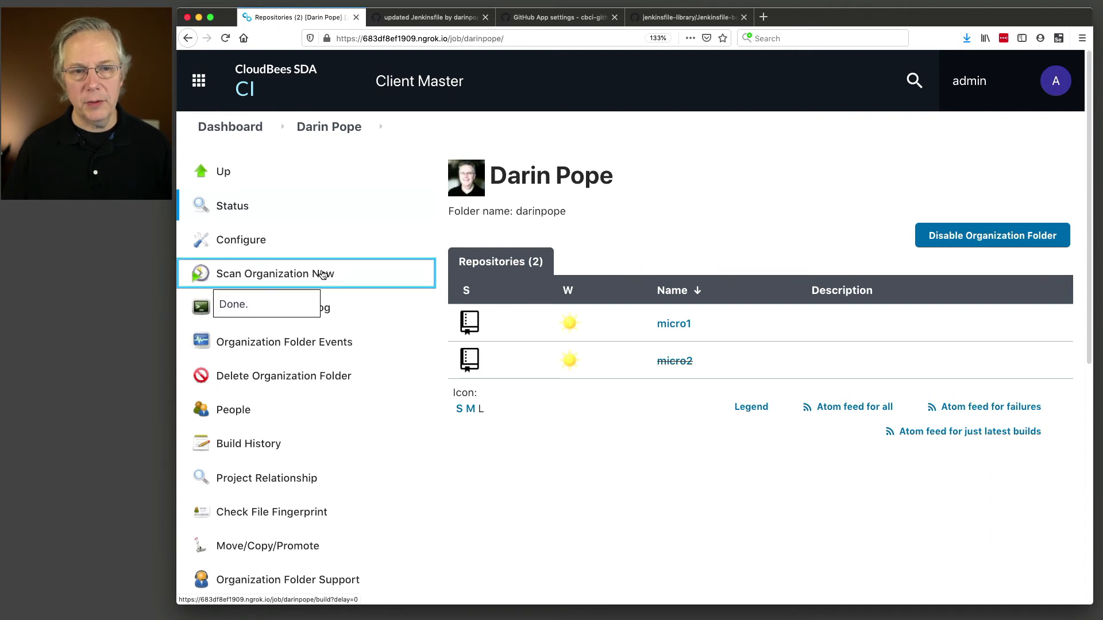
click(339, 134)
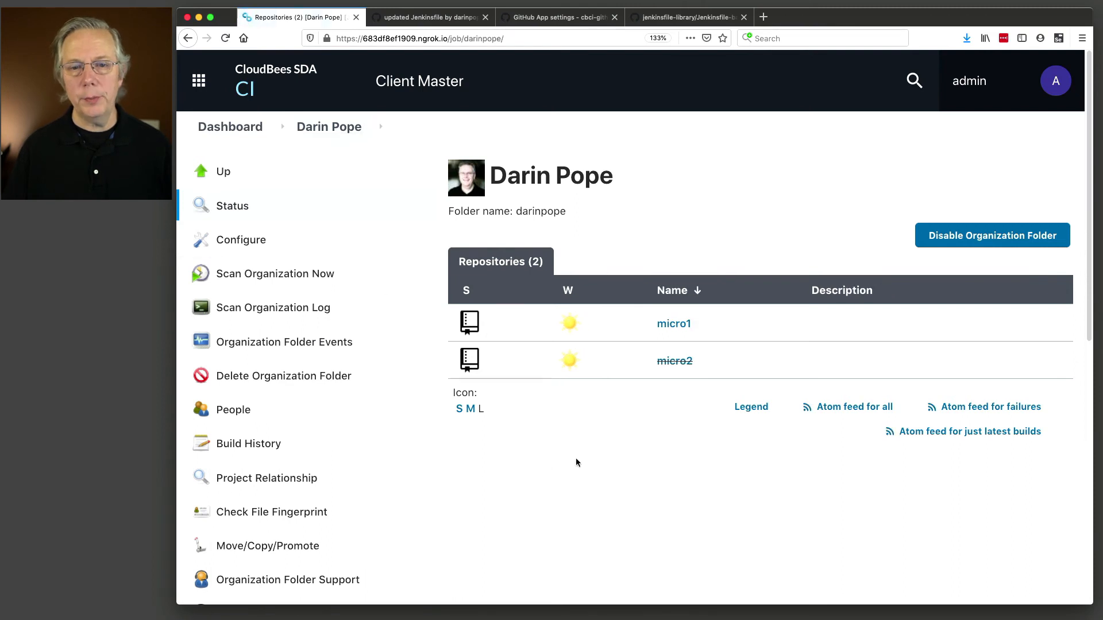
click(340, 135)
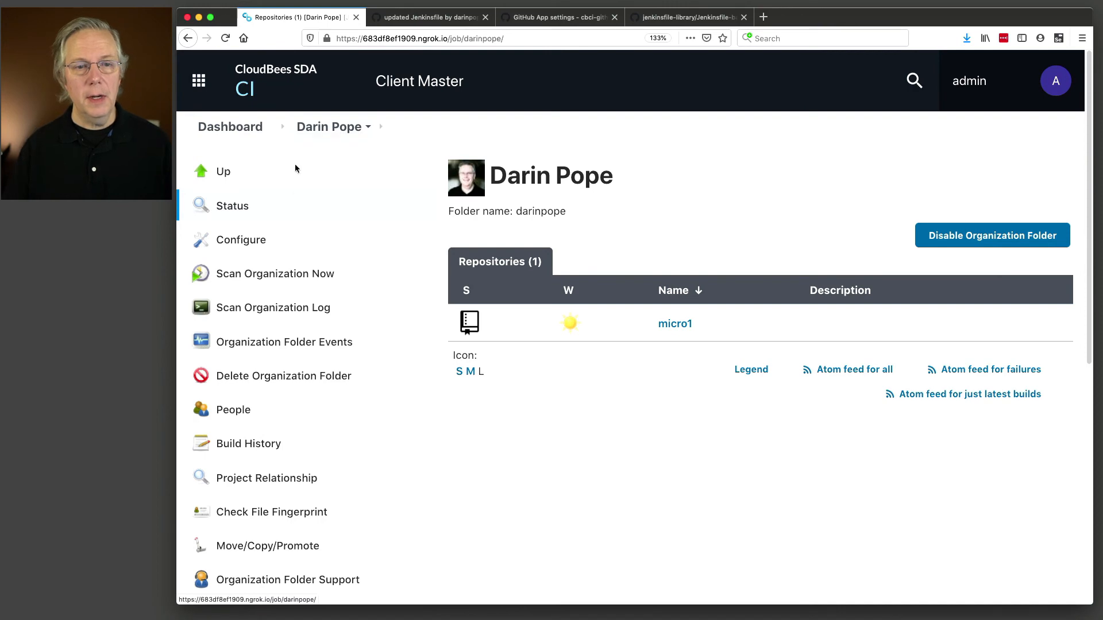
- Delete the Jenkinsfile-m2 project recognizer from the organization folder's configuration
click(248, 241)
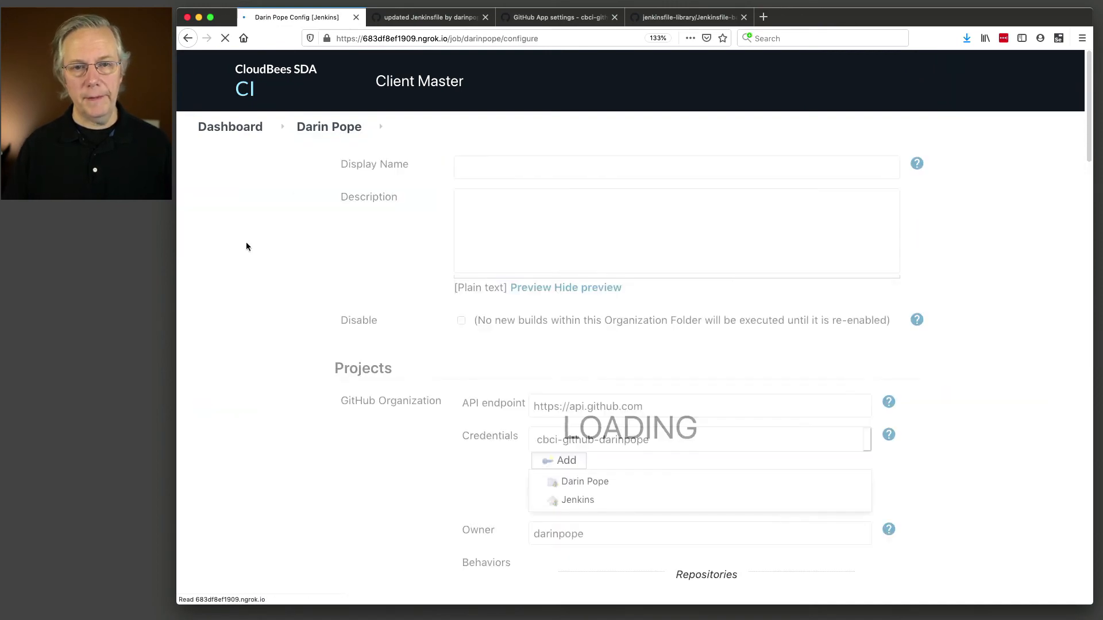
scroll(292, 326, down, 2)
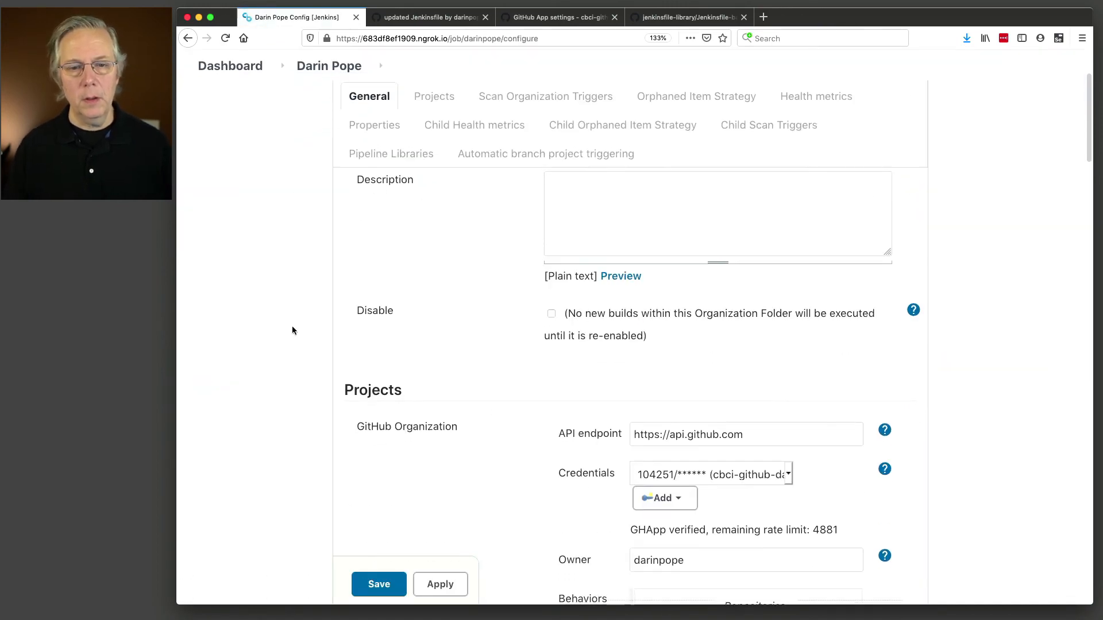
scroll(292, 325, down, 15)
scroll(292, 329, down, 4)
scroll(292, 329, down, 3)
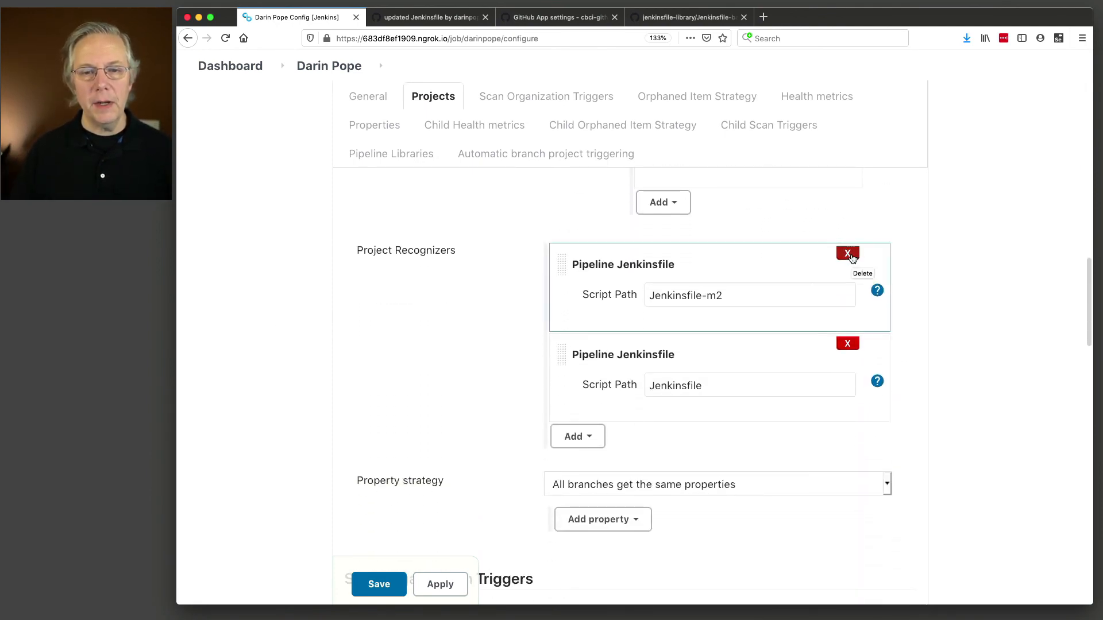
click(848, 254)
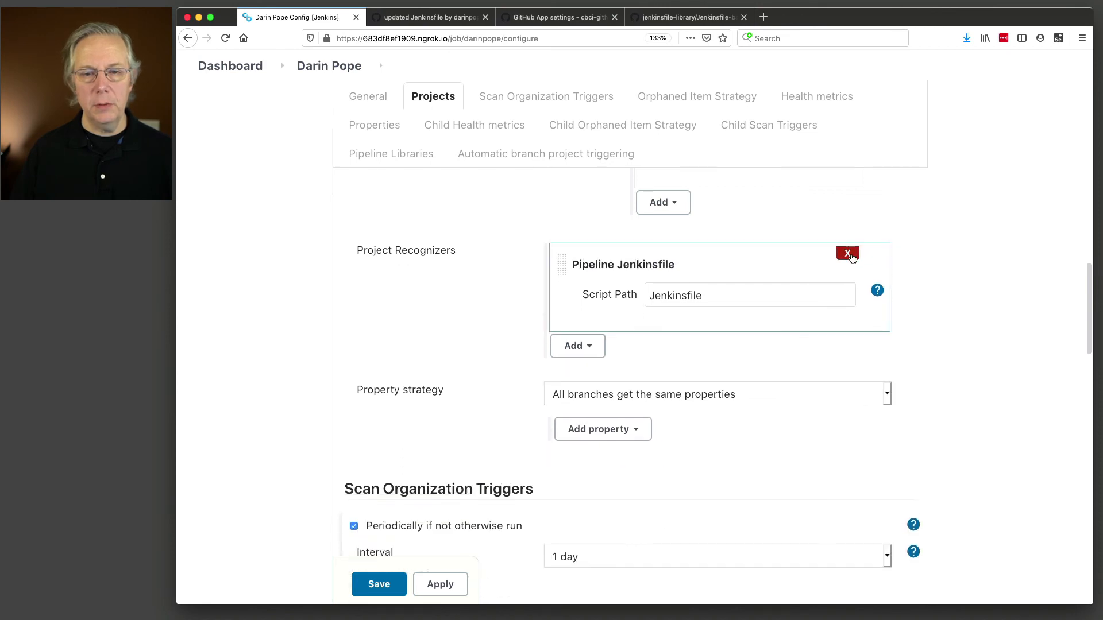
- Add a Custom script project recognizer with mymarkerfile as its marker file
click(594, 348)
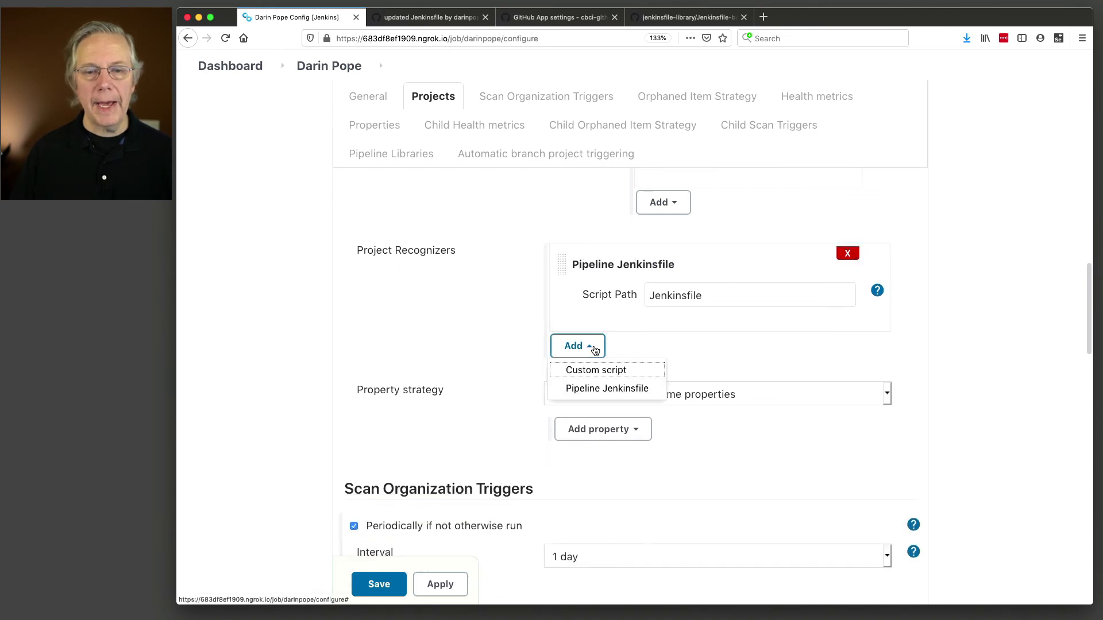
click(603, 370)
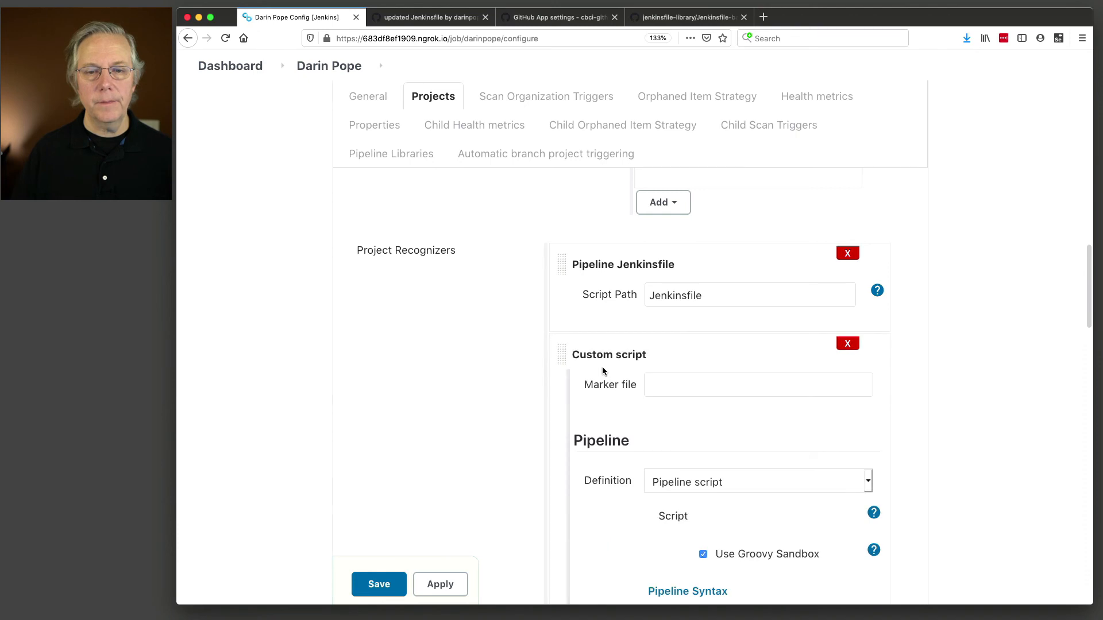
click(691, 386)
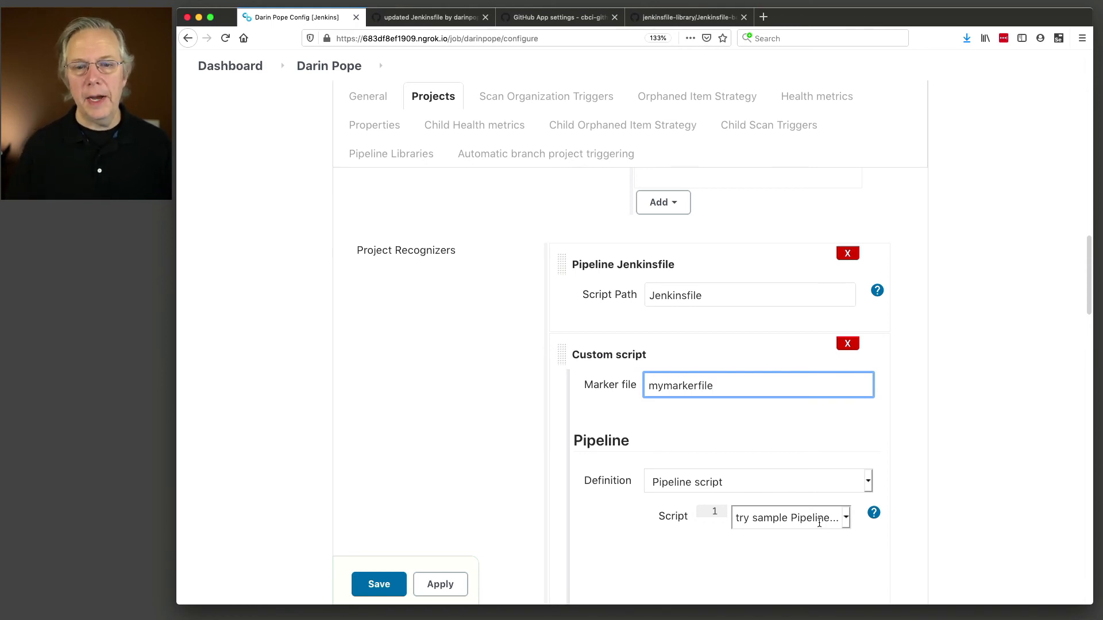
- Set the custom script's pipeline definition to Pipeline script from SCM and choose Git as the SCM
click(757, 481)
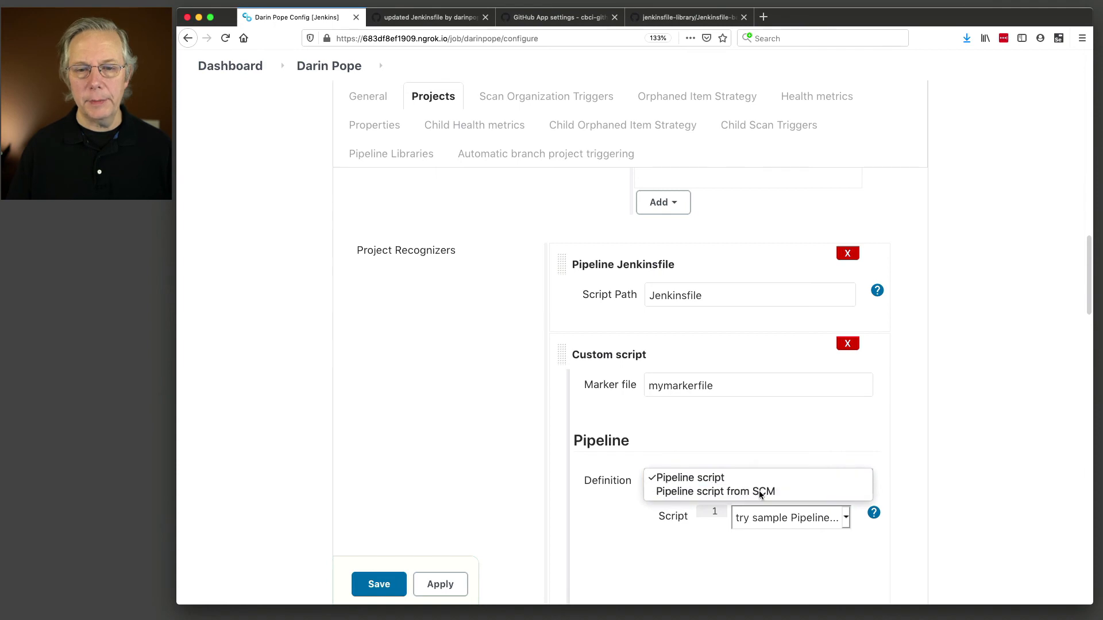
click(759, 492)
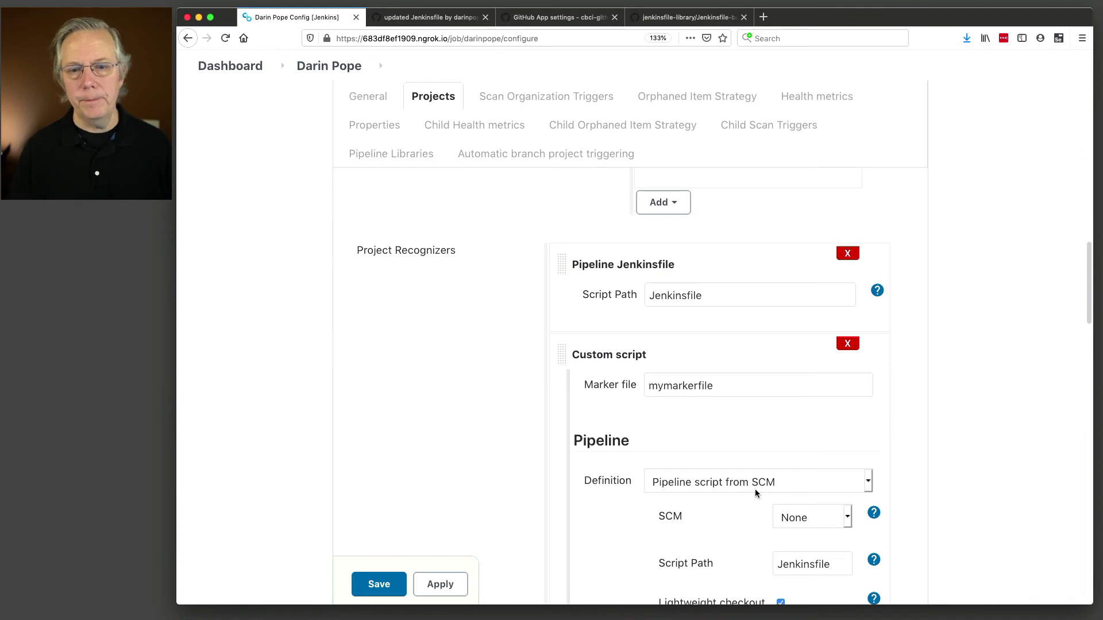
scroll(732, 475, down, 3)
scroll(732, 473, down, 2)
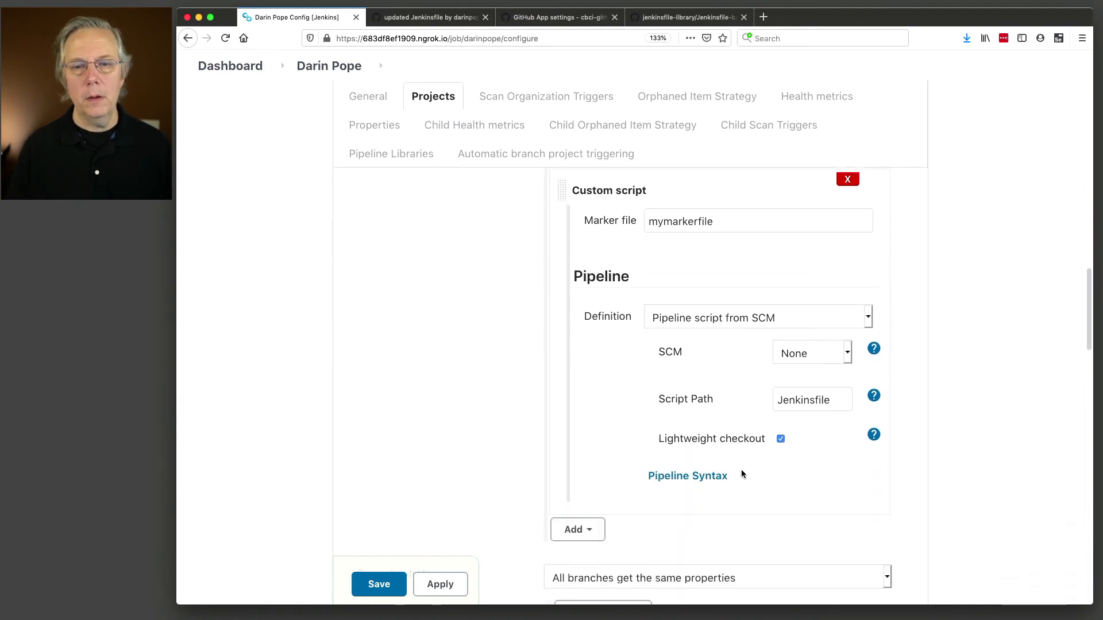
click(848, 357)
click(831, 364)
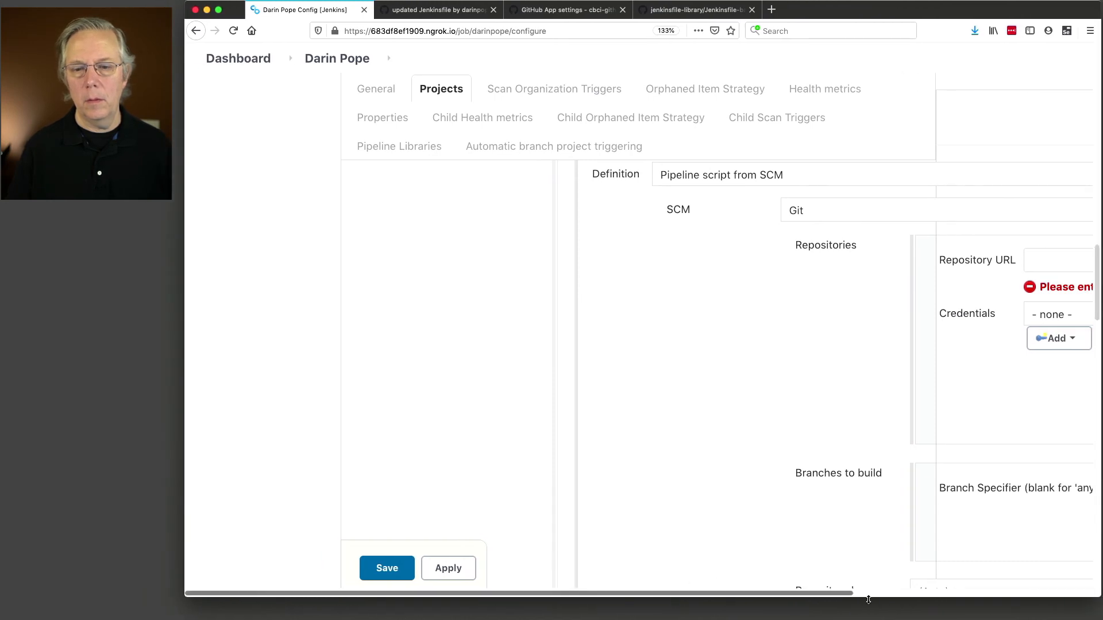
scroll(852, 596, right, 5)
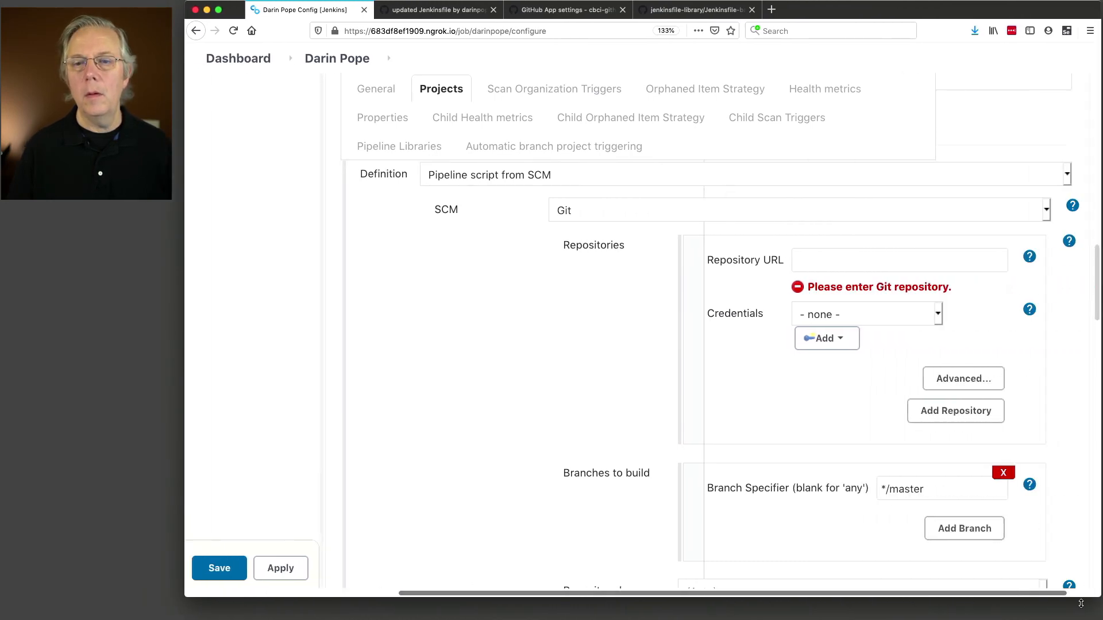
- Copy the file name Jenkinsfile-basic from the jenkinsfile-library repository on GitHub and use it as the custom script's script path
click(675, 12)
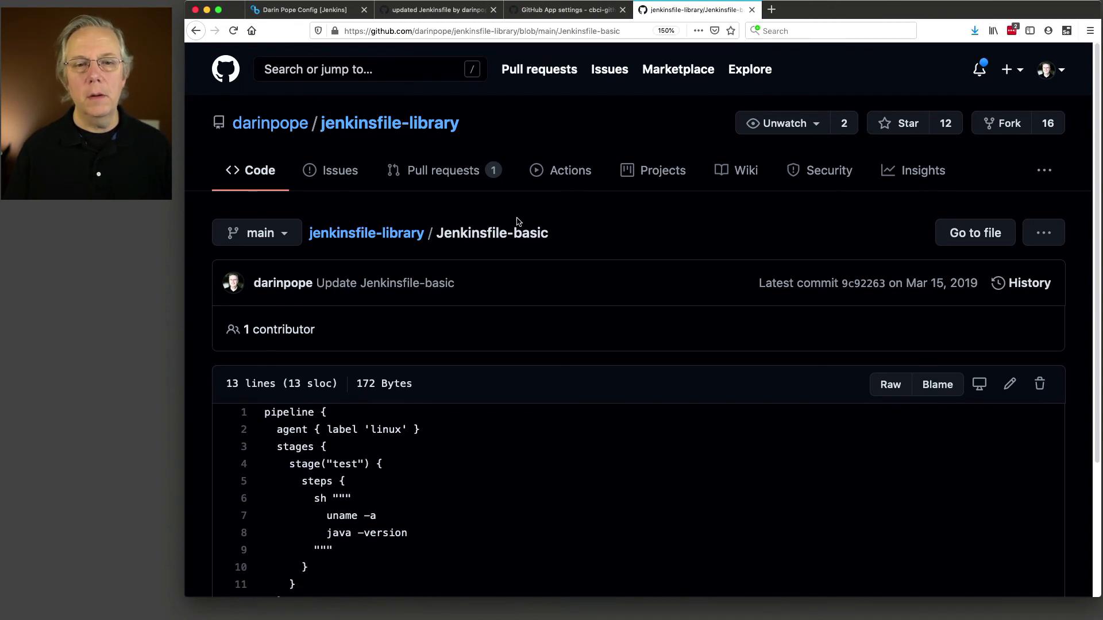
drag(437, 233, 549, 233)
key(super+c)
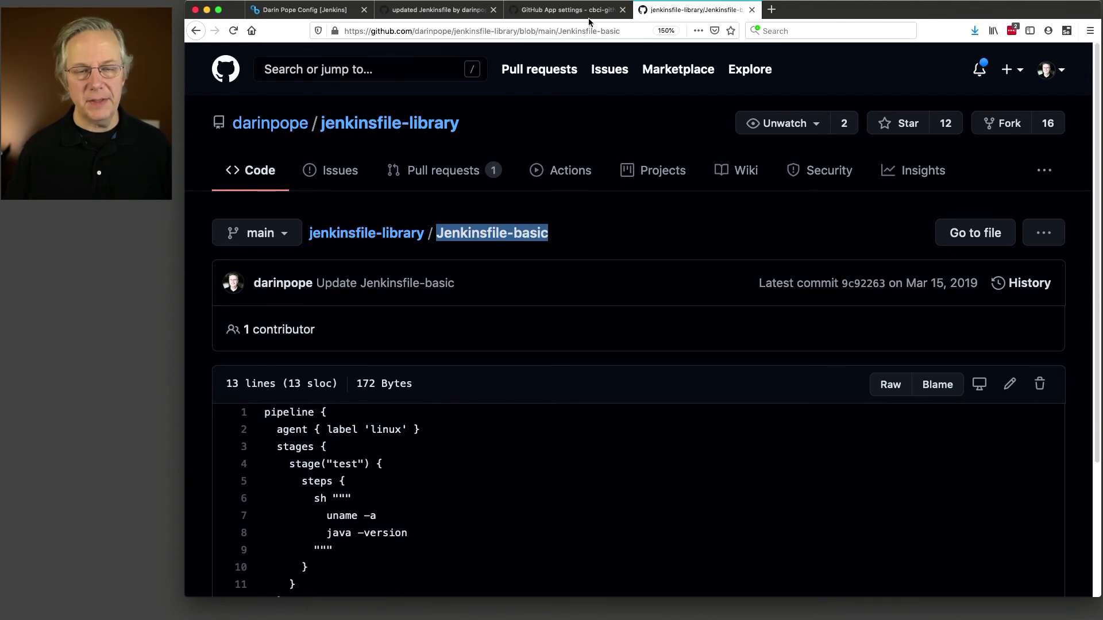
scroll(524, 377, down, 3)
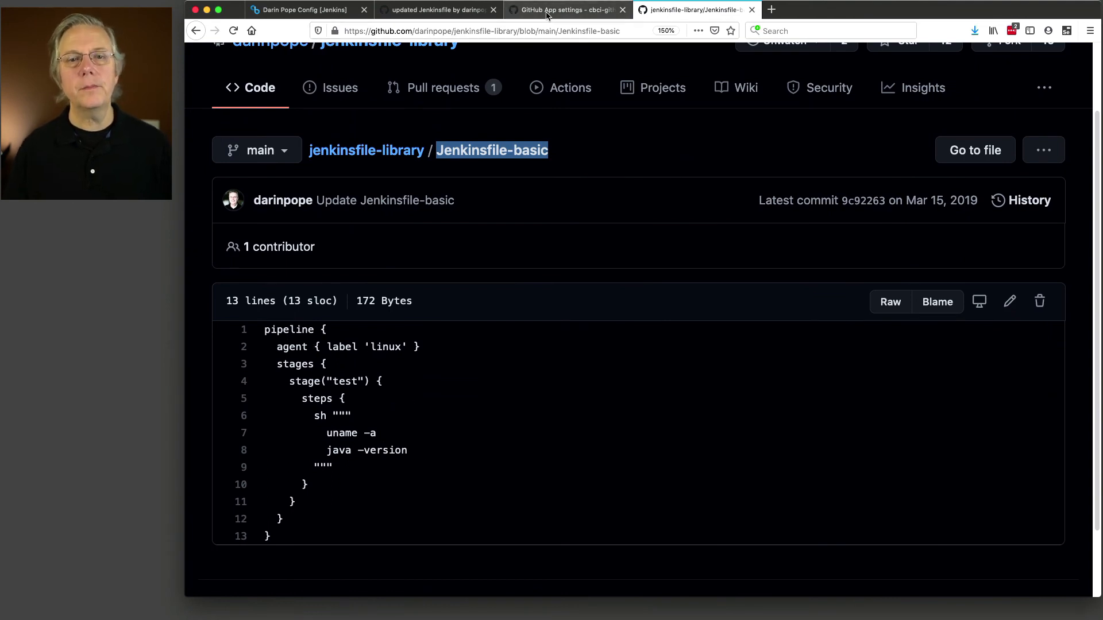
click(278, 10)
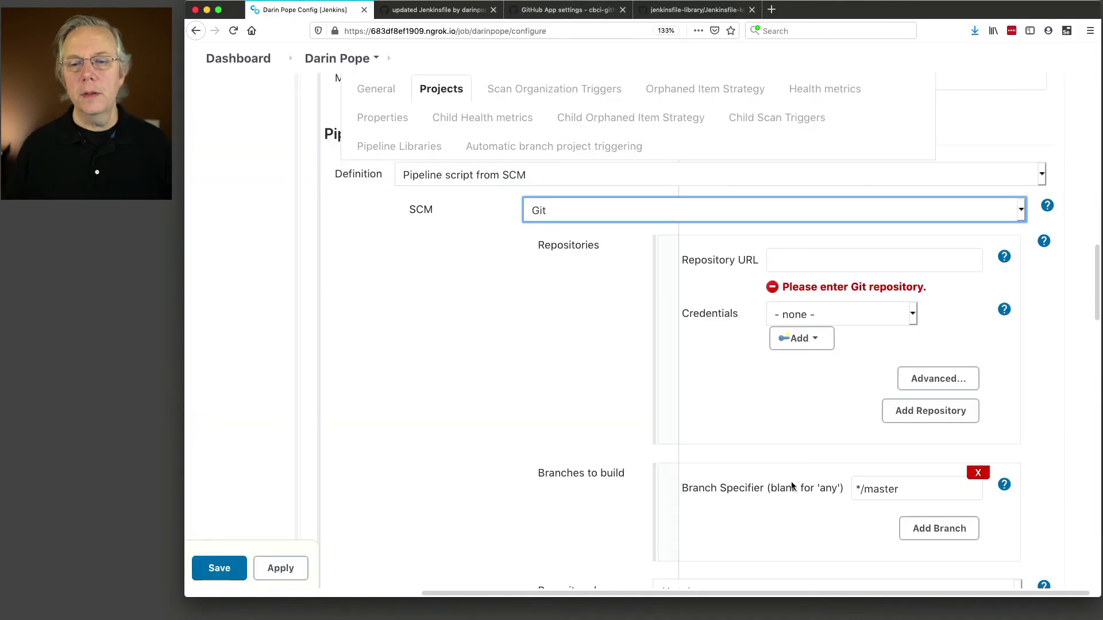
scroll(839, 495, down, 4)
scroll(839, 495, down, 3)
drag(634, 506, 510, 495)
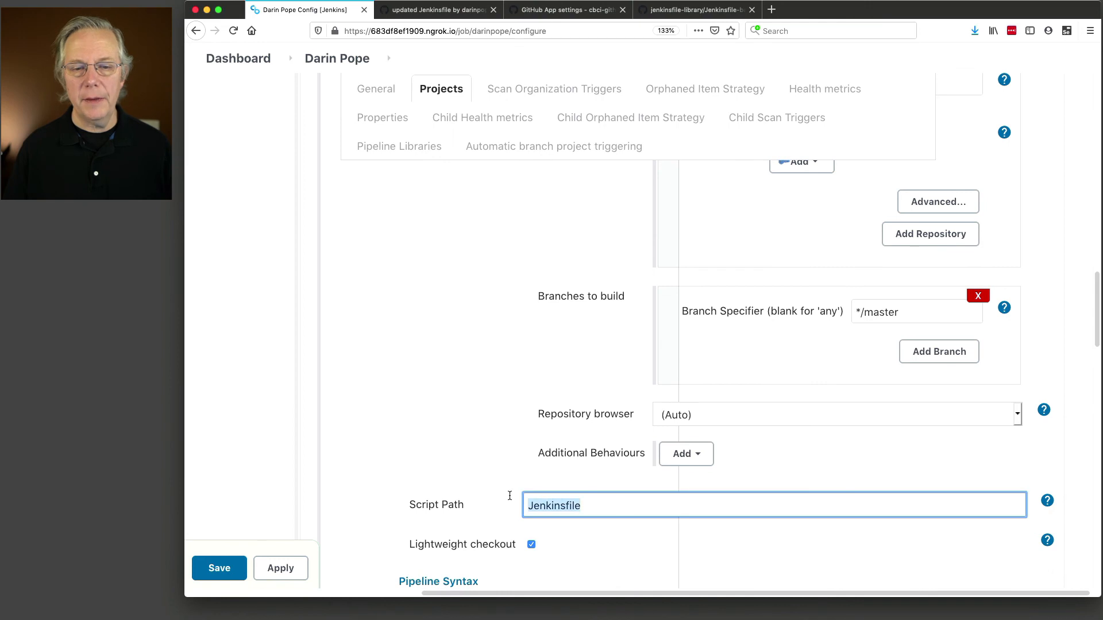
key(super+v)
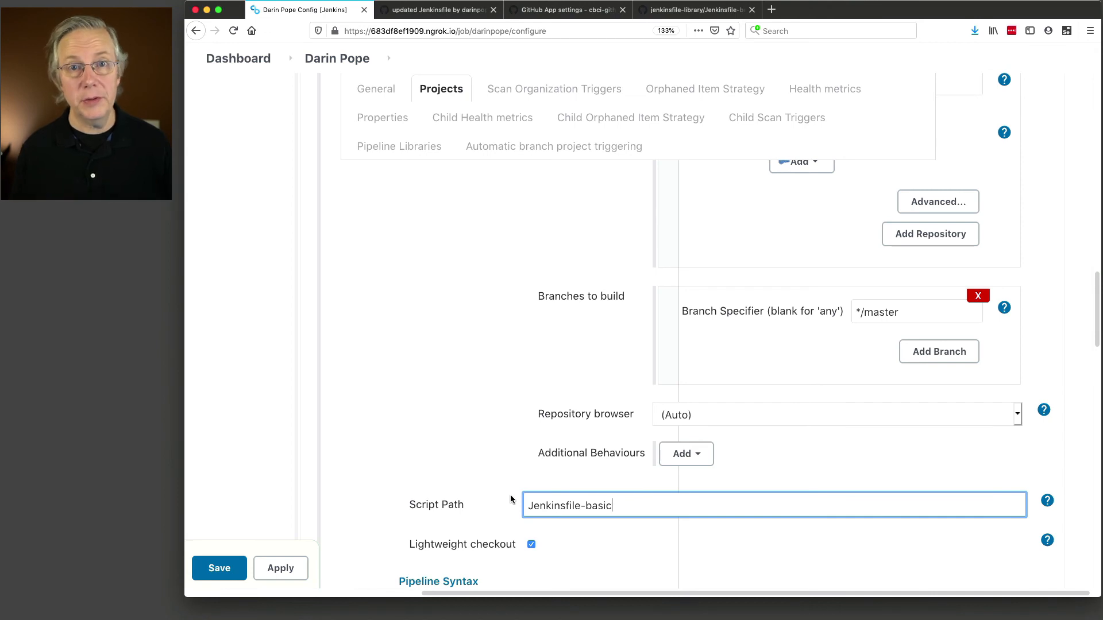
- Check the jenkinsfile-library repository's default branch on GitHub and set the custom script's branch specifier to */main
click(702, 10)
scroll(677, 378, up, 1)
click(402, 178)
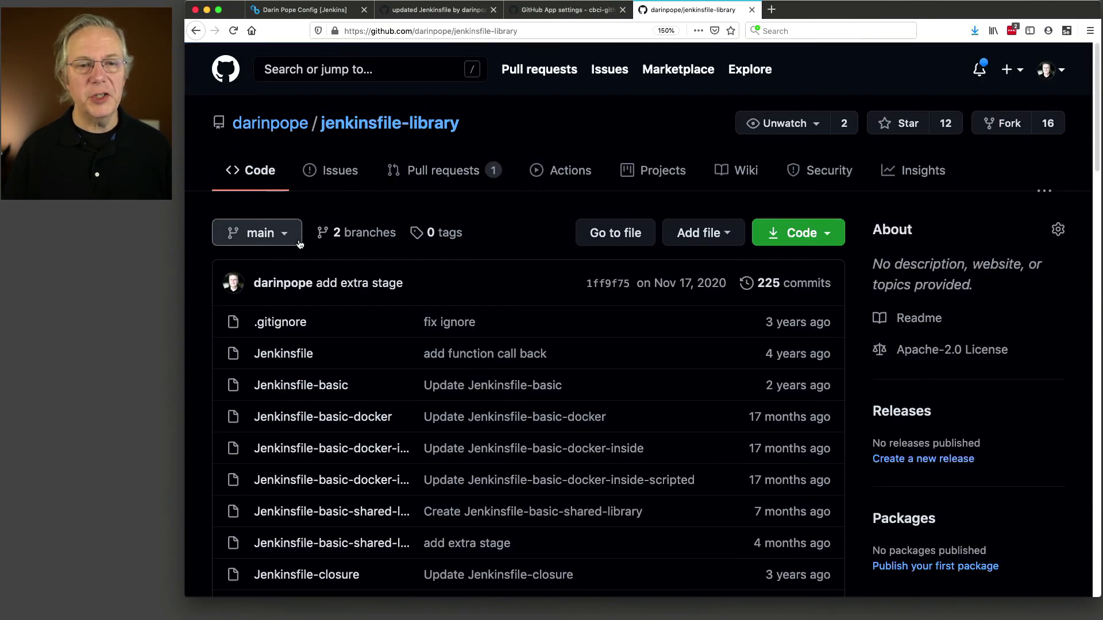
click(325, 13)
click(896, 307)
double_click(891, 309)
text(mai)
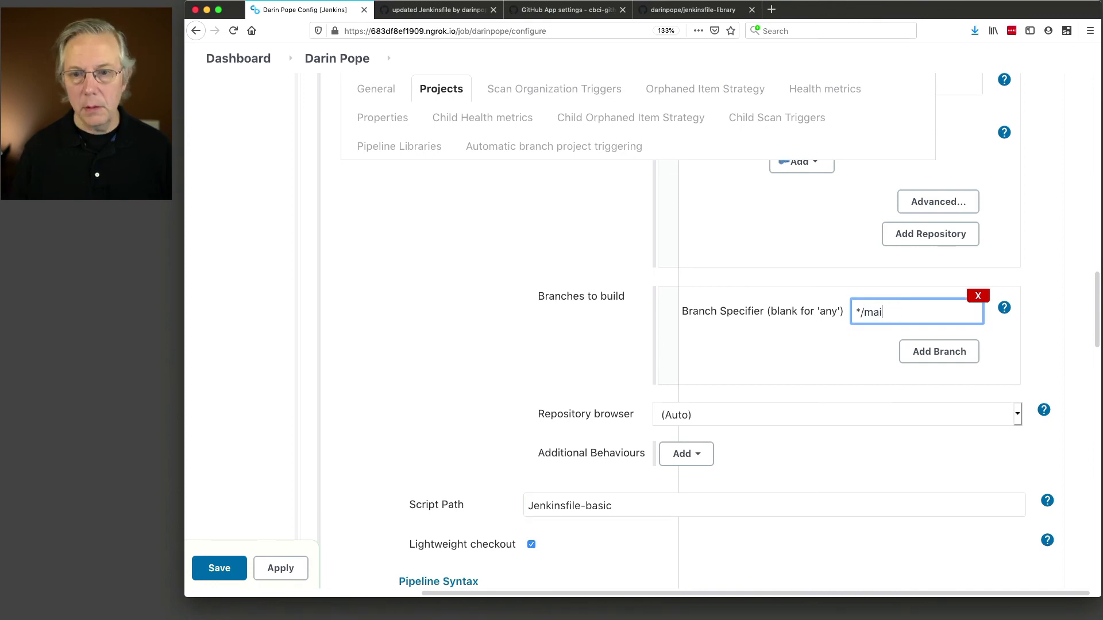
text(n)
- Copy the HTTPS clone URL of the jenkinsfile-library repository and enter it as the custom script's repository URL
scroll(847, 397, up, 5)
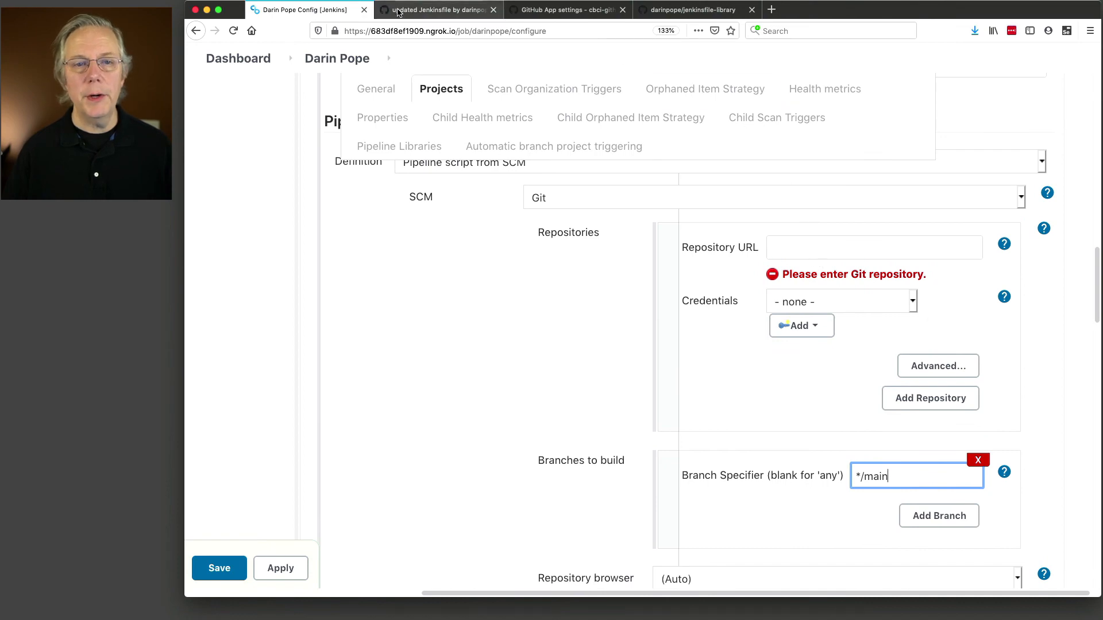
click(701, 12)
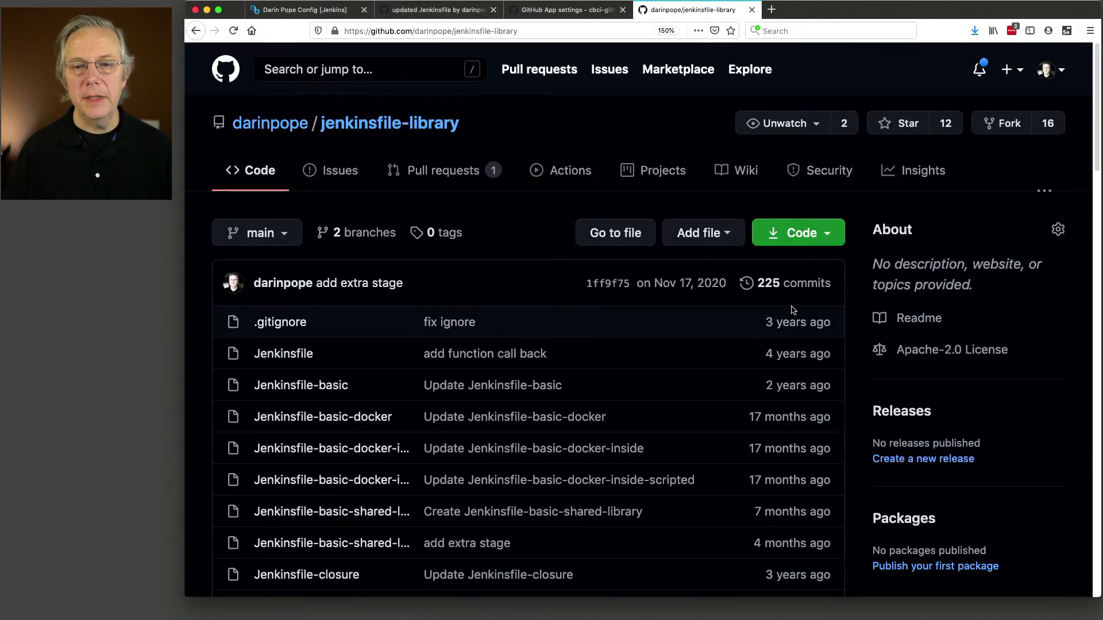
click(836, 234)
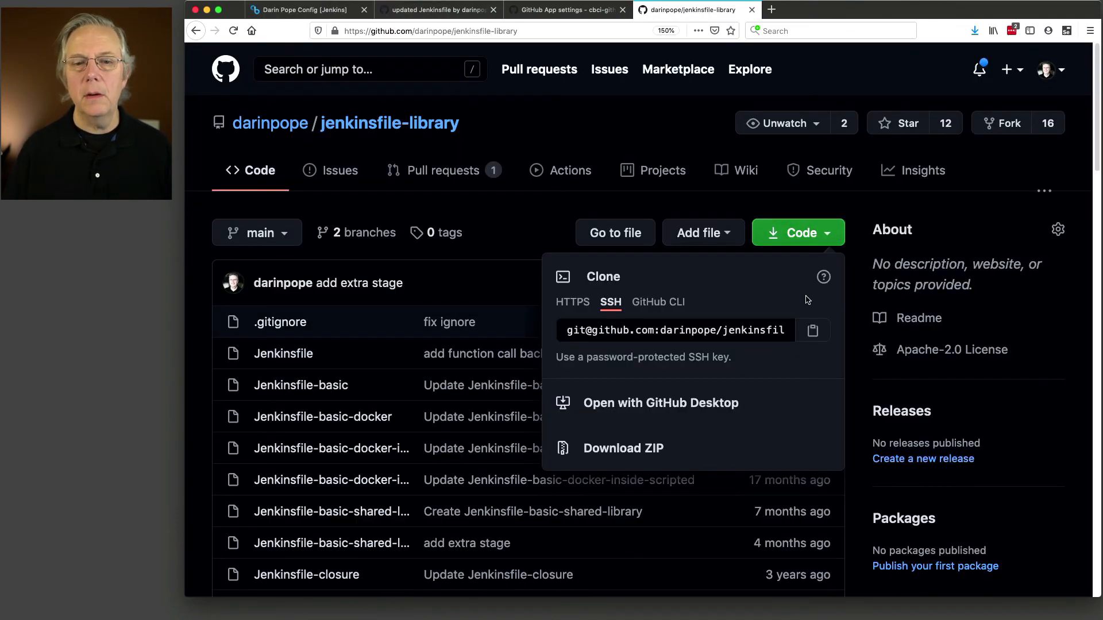
click(577, 305)
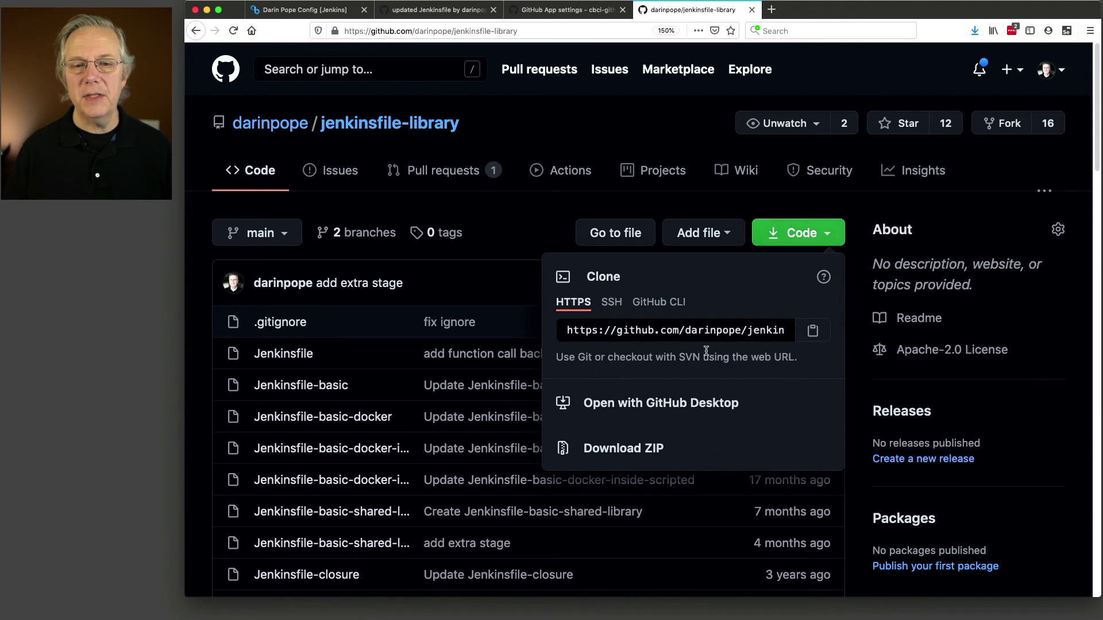
click(810, 336)
key(ctrl+Tab)
click(842, 258)
key(ctrl+v)
key(Tab)
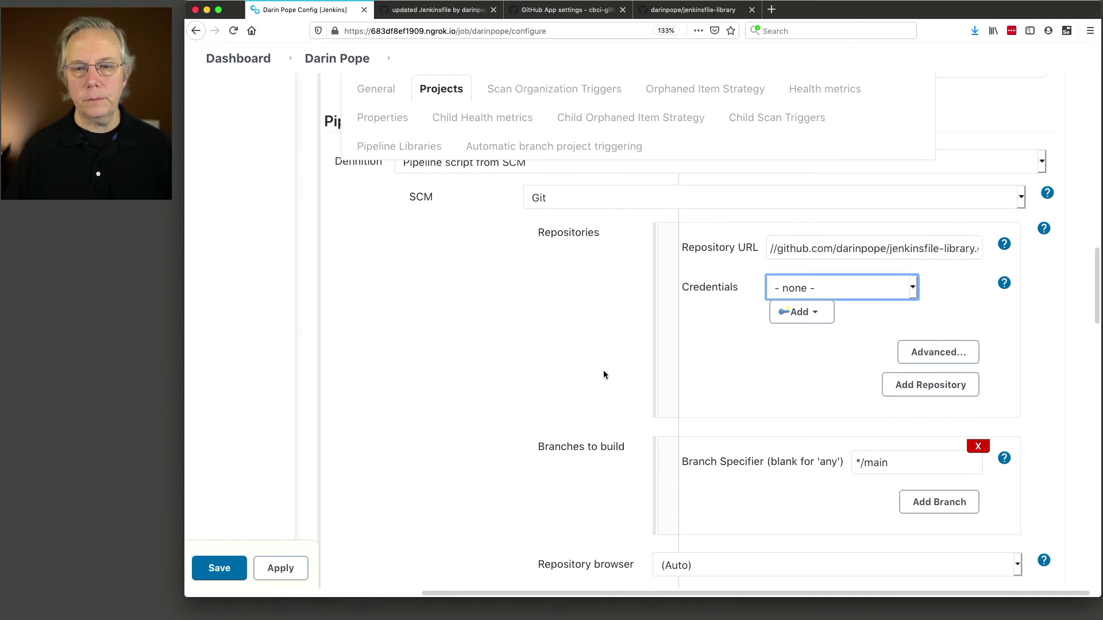
- Move the Custom script recognizer above the Pipeline Jenkinsfile recognizer
scroll(604, 374, down, 5)
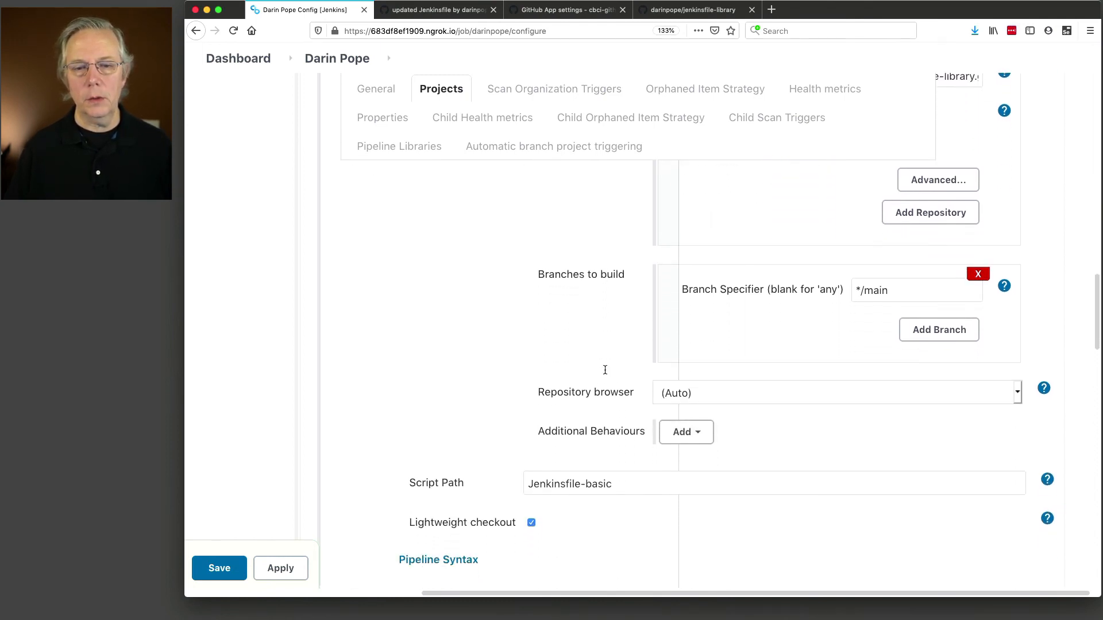
scroll(604, 372, up, 10)
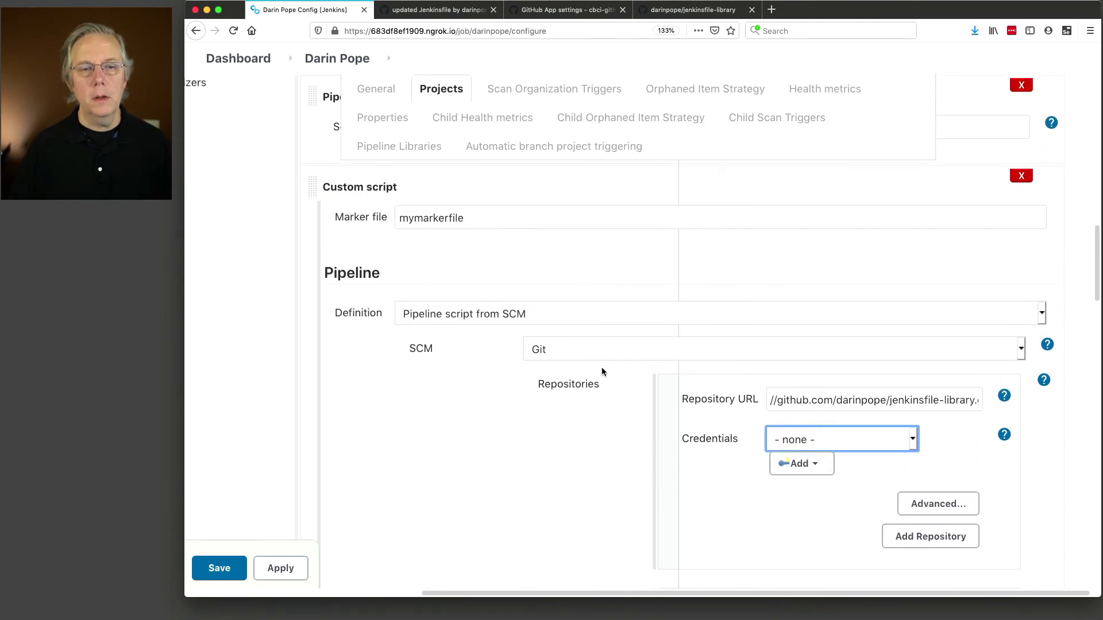
drag(312, 273, 388, 501)
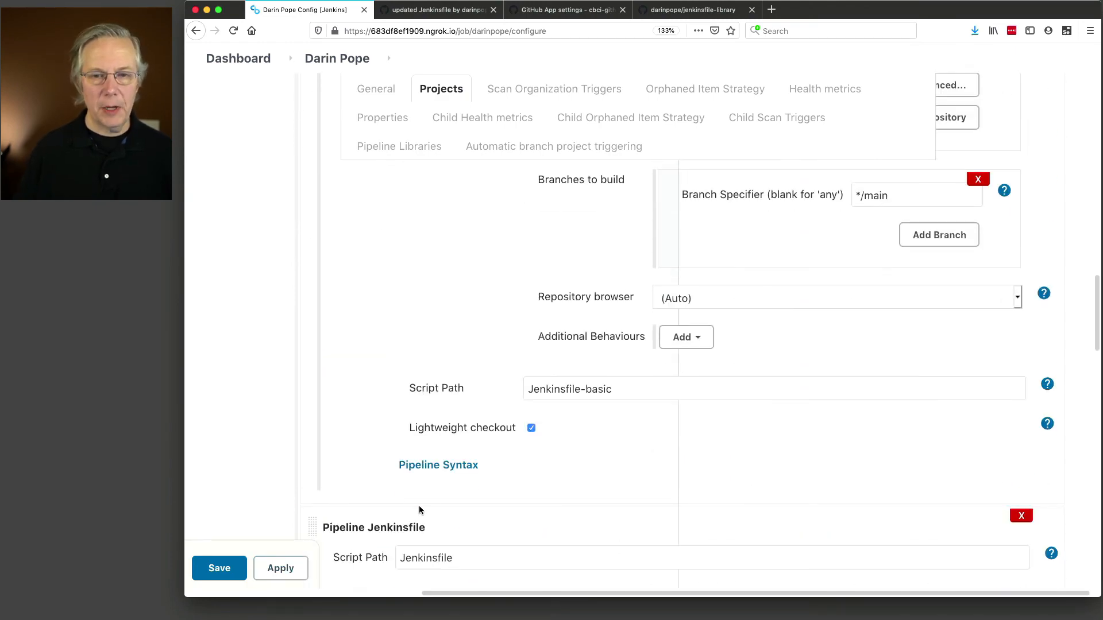
- Delete the Pipeline Jenkinsfile recognizer, keeping the custom script recognizer
scroll(419, 508, up, 10)
scroll(418, 509, up, 3)
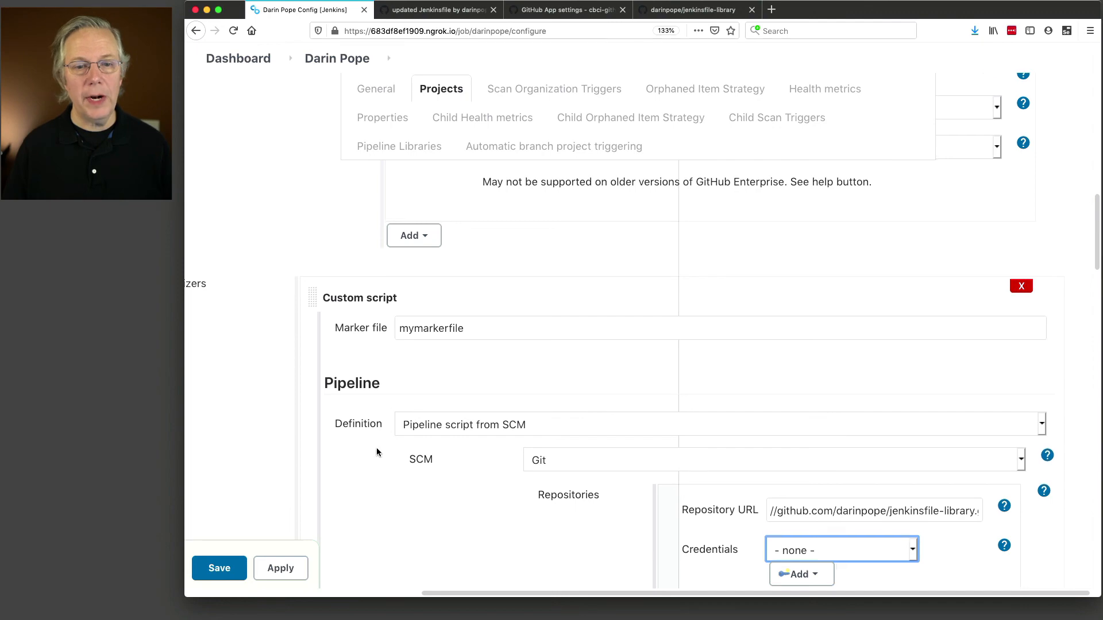
scroll(377, 452, down, 3)
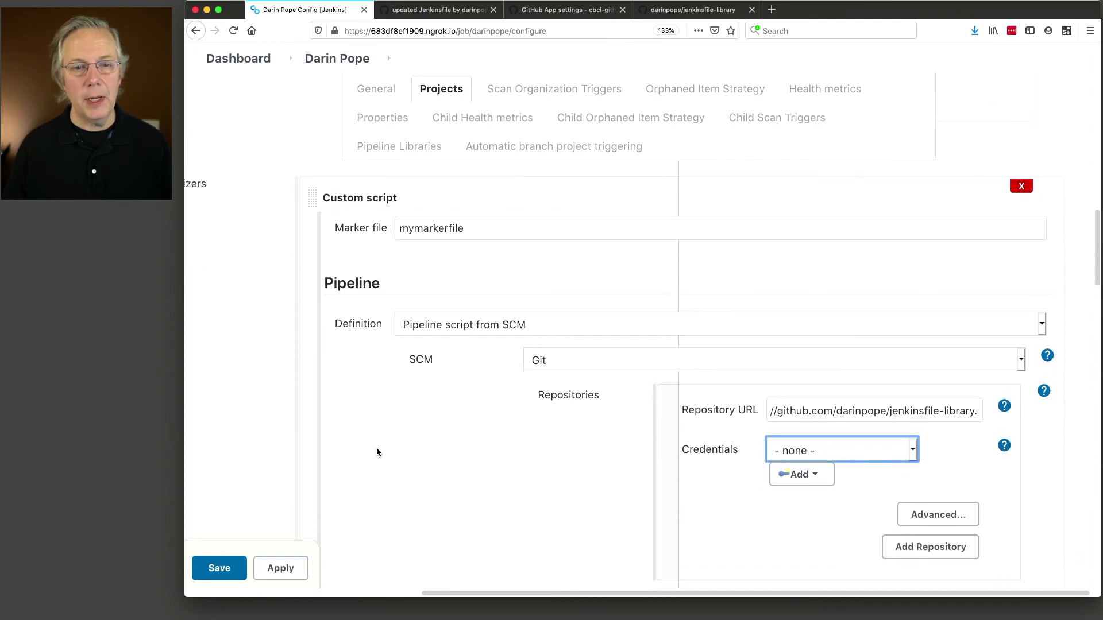
scroll(377, 448, down, 10)
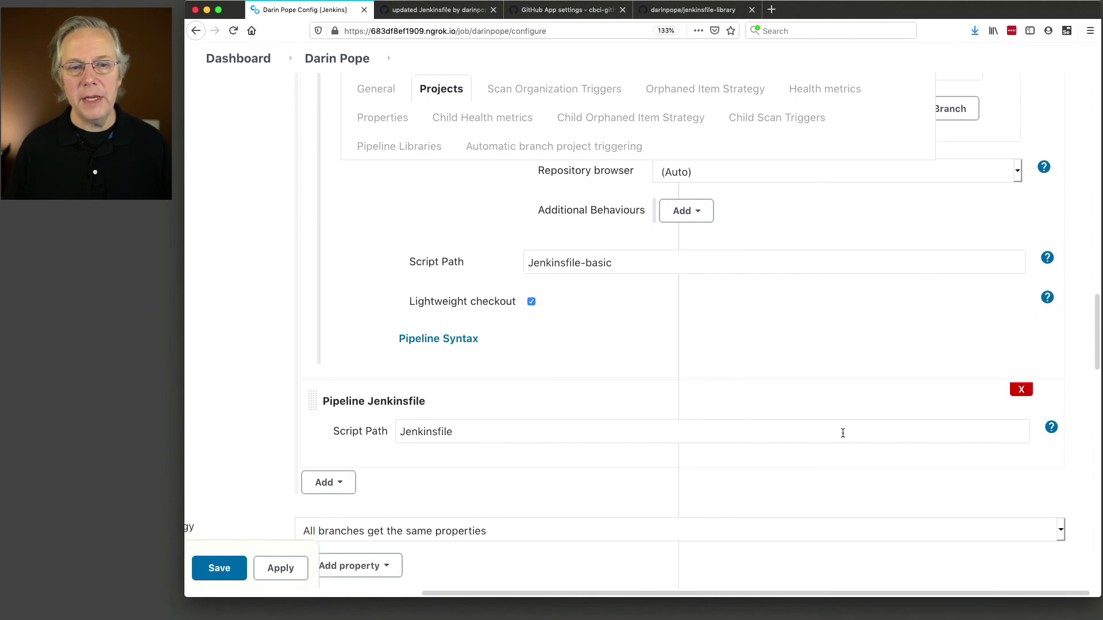
click(1022, 391)
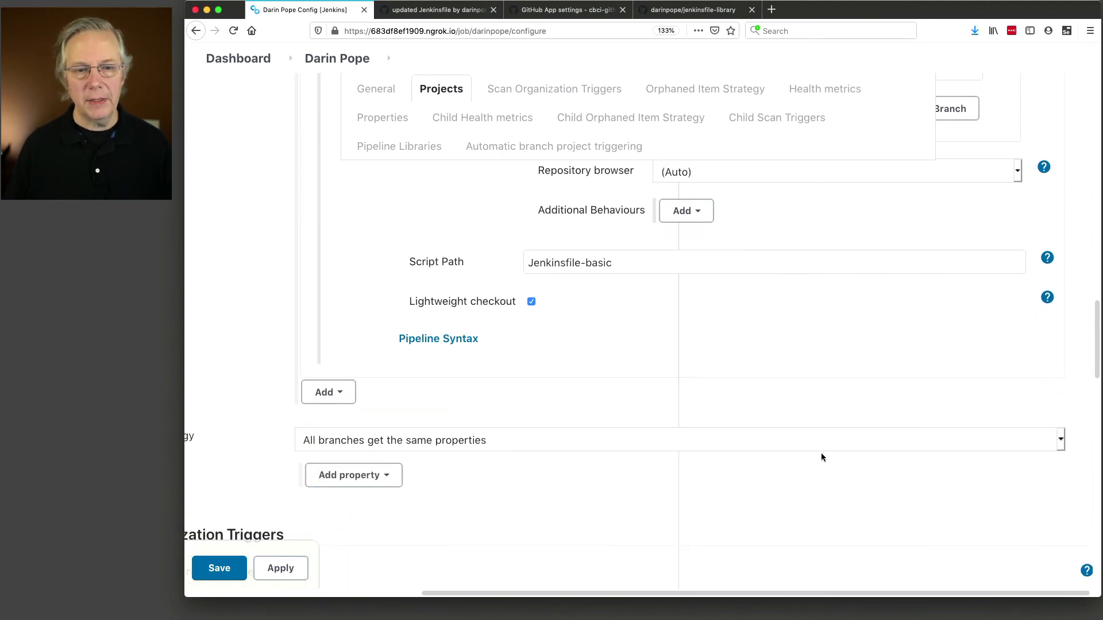
- Review the custom script recognizer's marker file, Git repository, branch and script path, and save the organization folder configuration
scroll(822, 453, up, 4)
scroll(822, 453, up, 8)
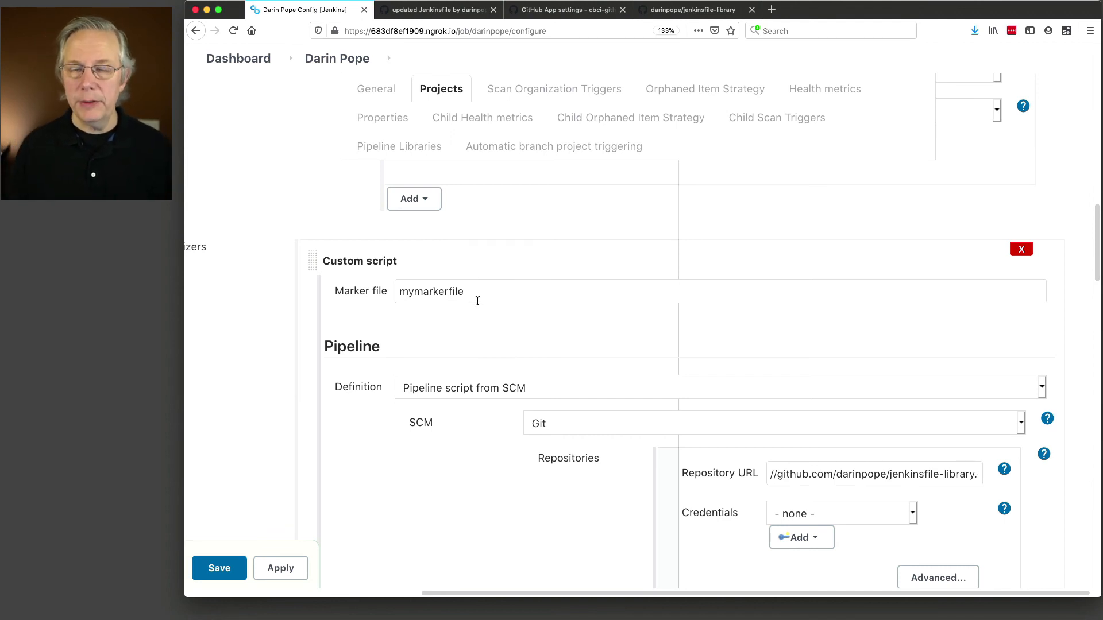
scroll(489, 388, down, 5)
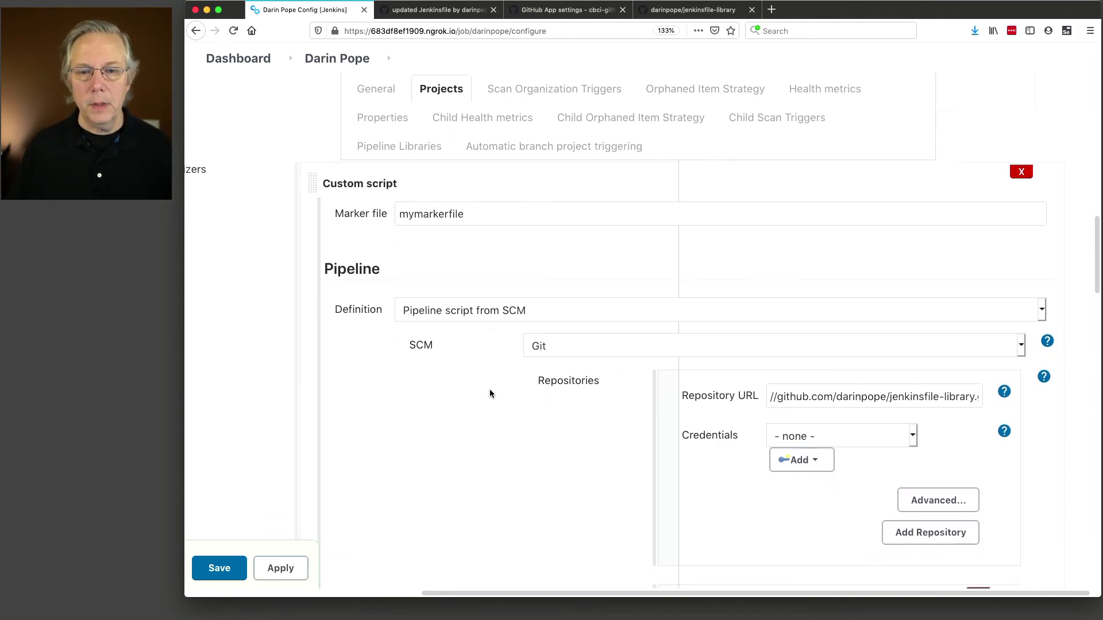
scroll(545, 394, down, 10)
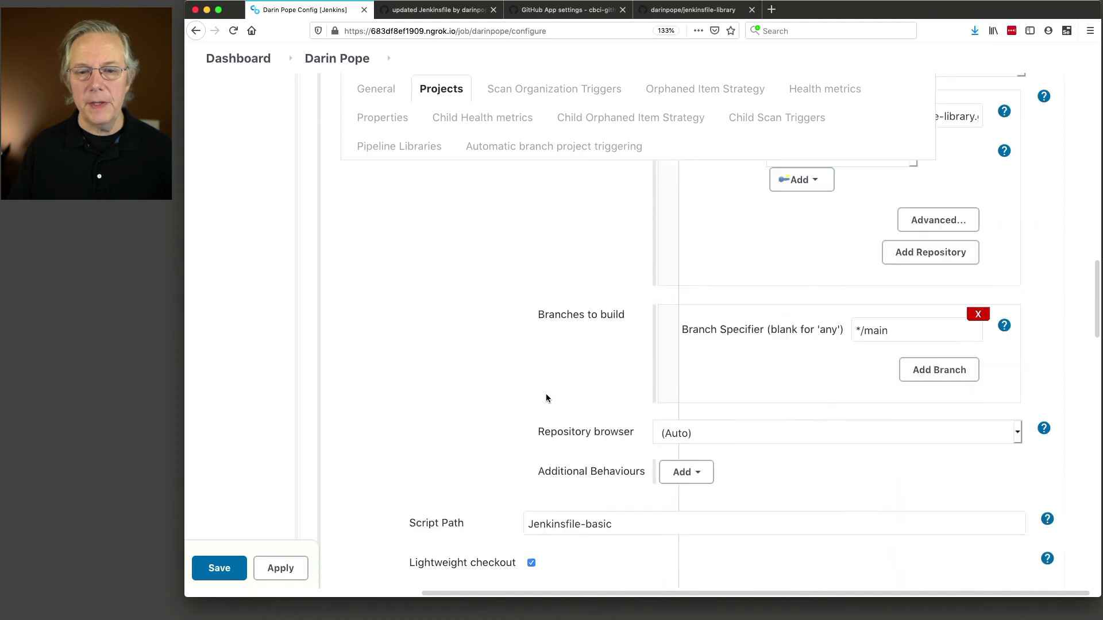
scroll(610, 467, up, 3)
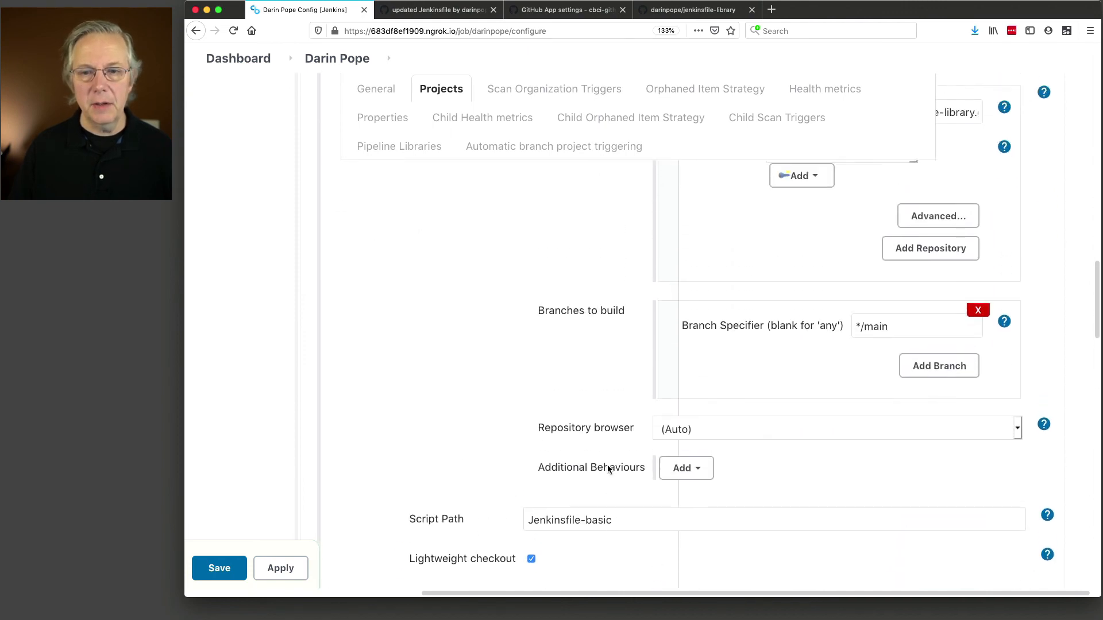
scroll(610, 467, down, 1)
scroll(812, 347, up, 6)
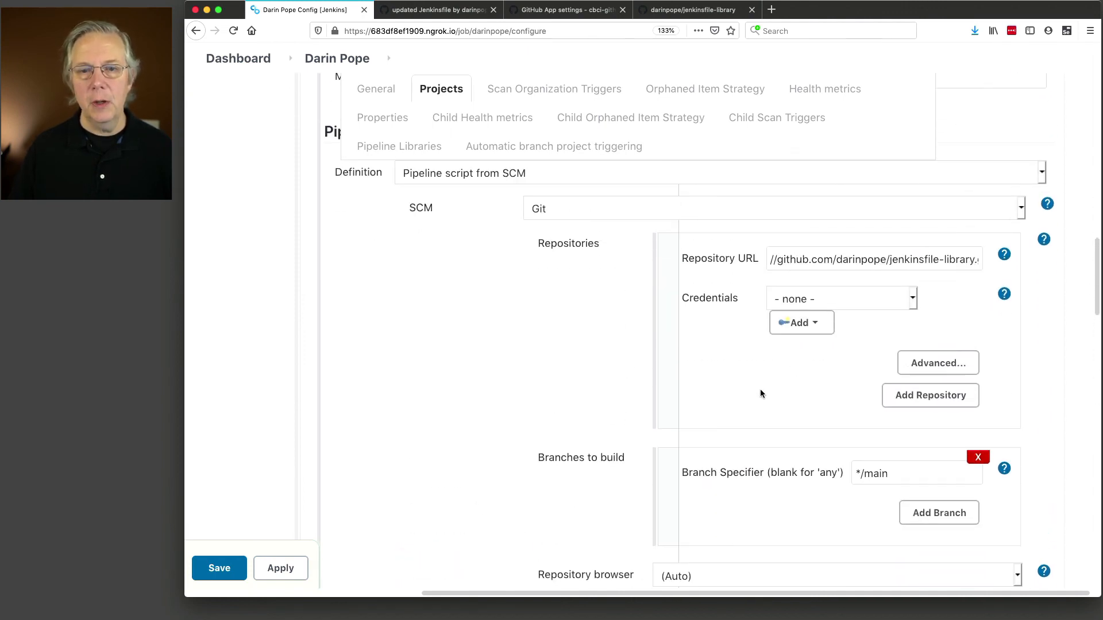
scroll(741, 350, up, 3)
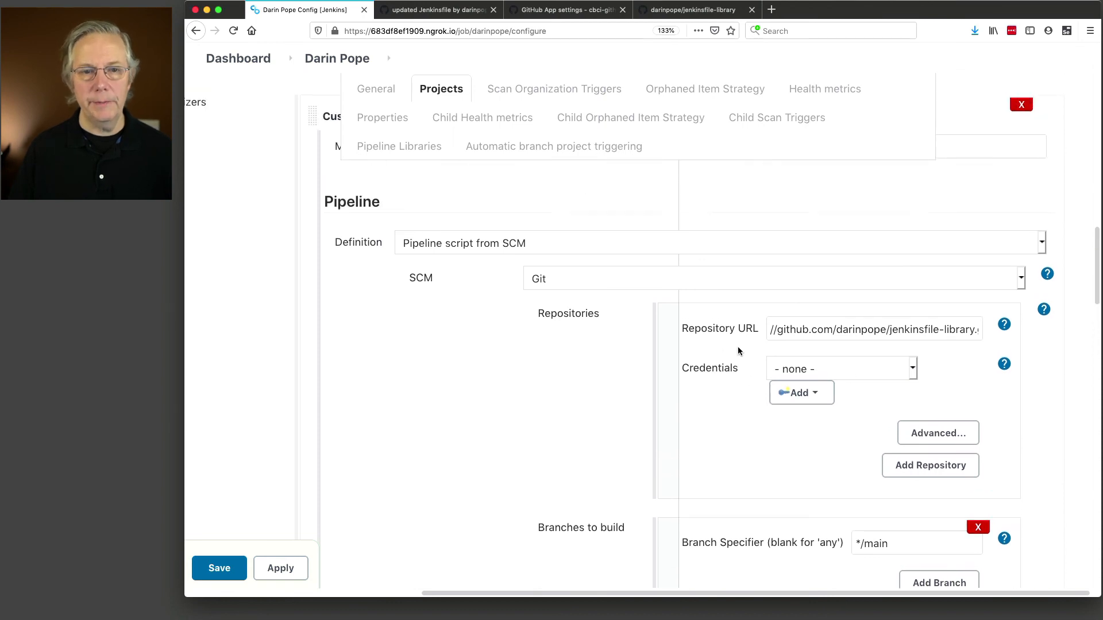
click(220, 569)
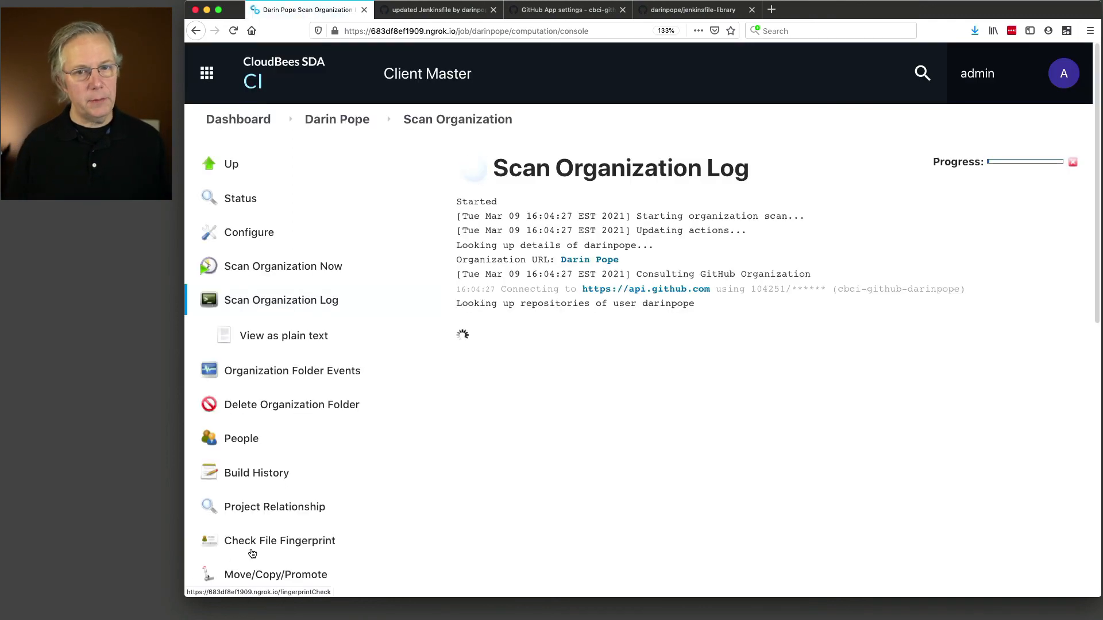
- Reload the organization folder's repository list and open the main branch of the micro2 repository
click(360, 125)
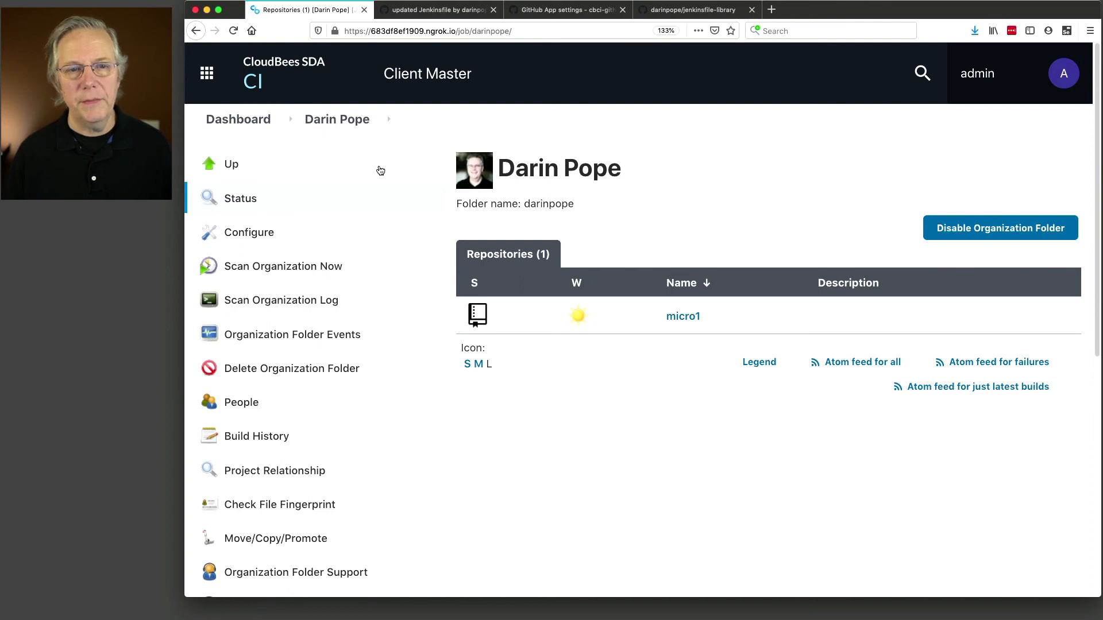
click(339, 126)
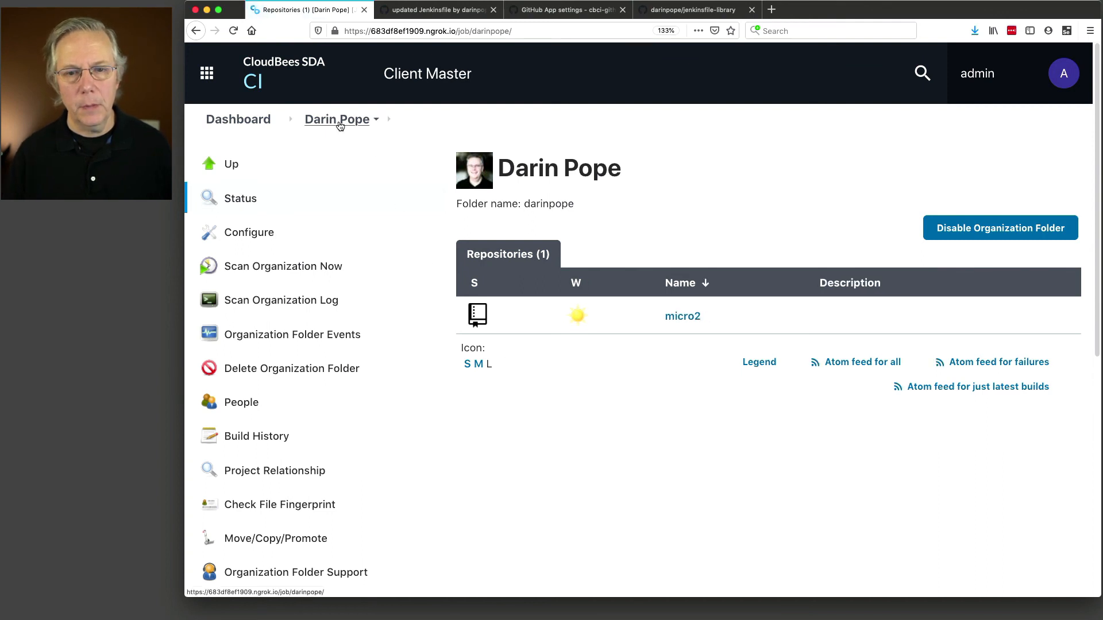
click(684, 317)
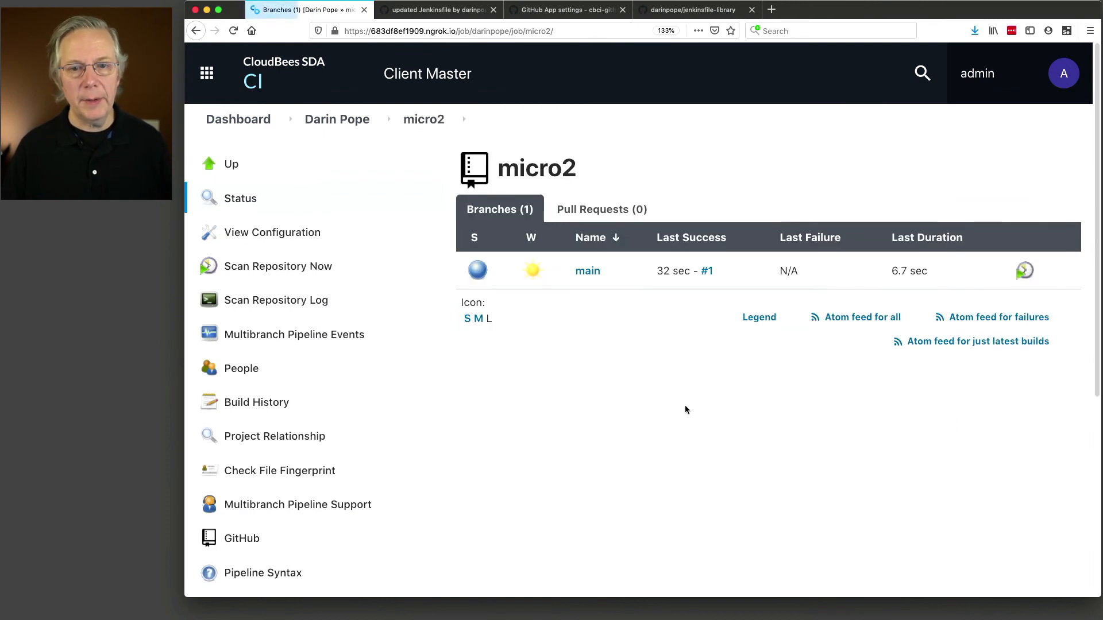
click(589, 275)
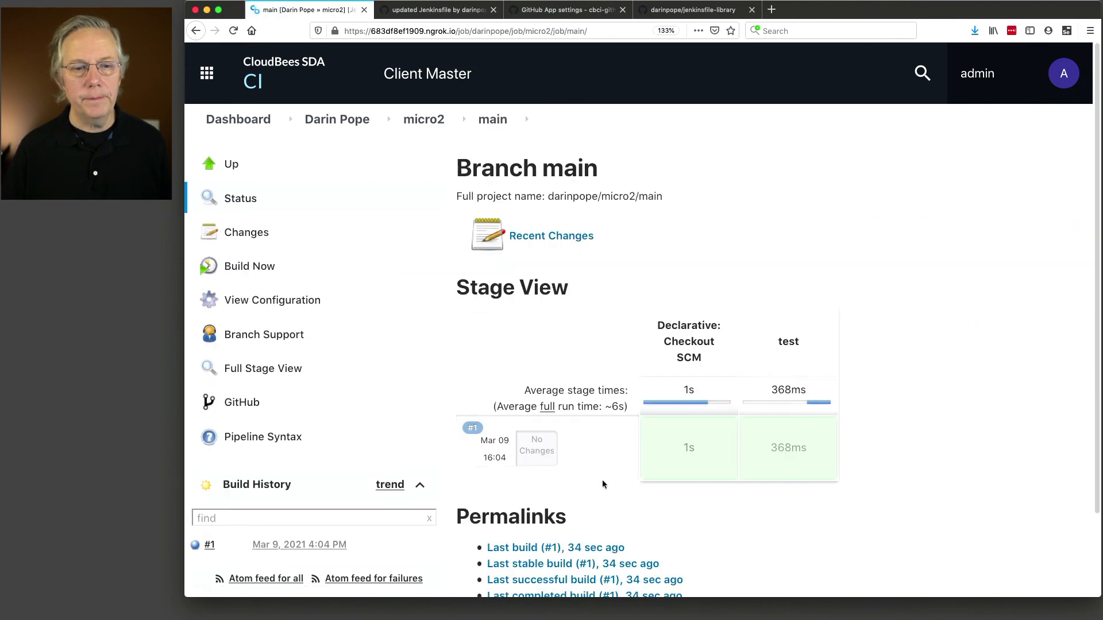
- Open the console output of build #1 and examine the uname -a and java -version commands in the test stage
click(196, 544)
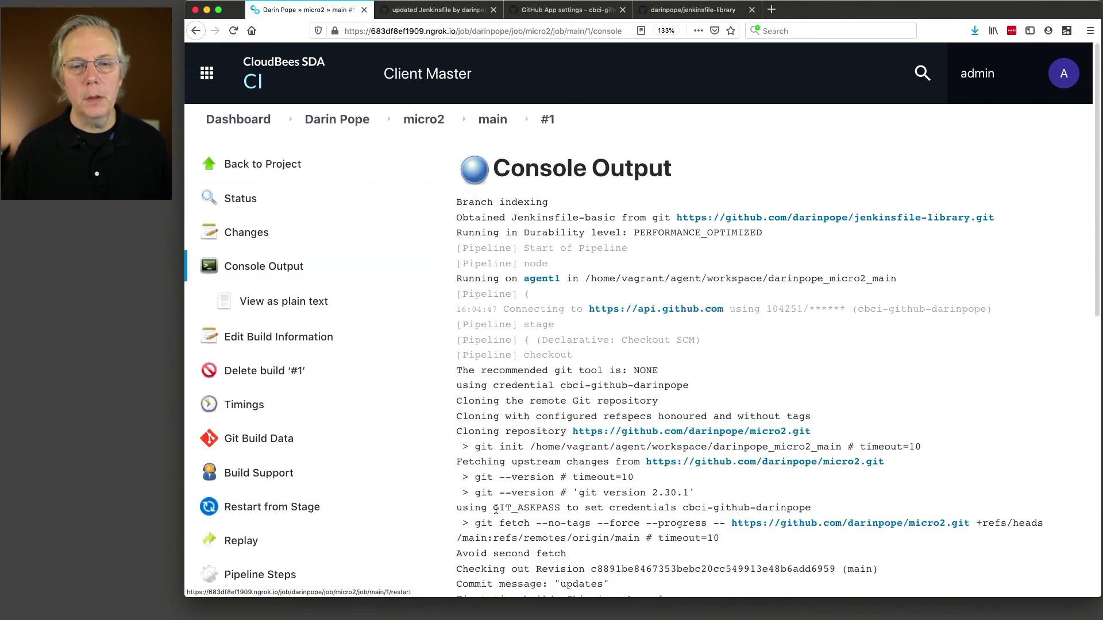
scroll(495, 510, down, 2)
scroll(495, 509, down, 3)
scroll(493, 513, down, 8)
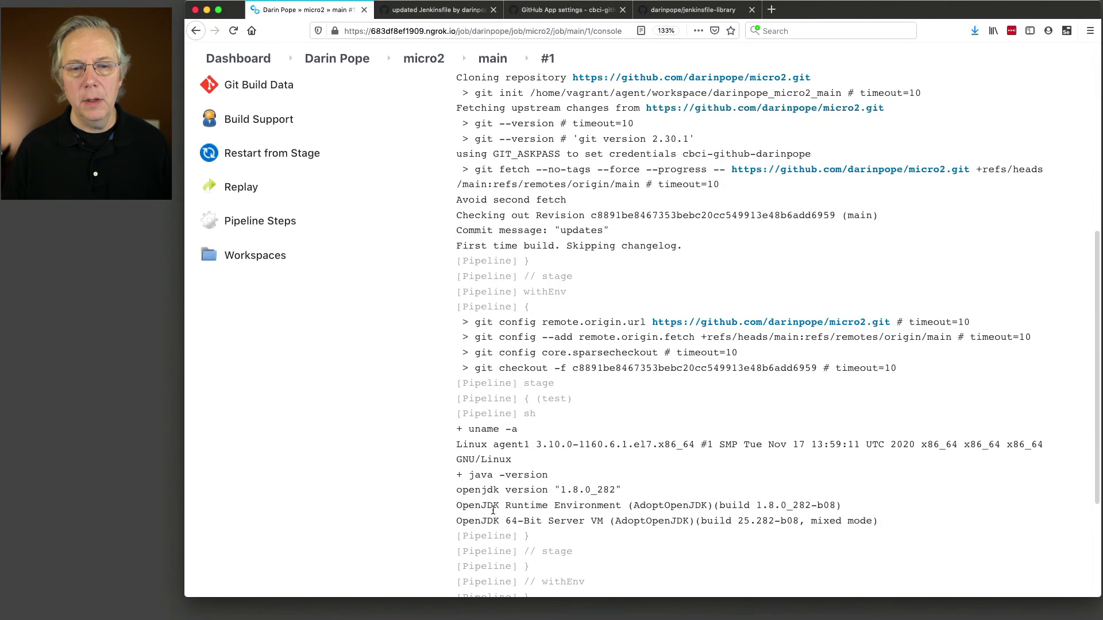
drag(519, 381, 456, 380)
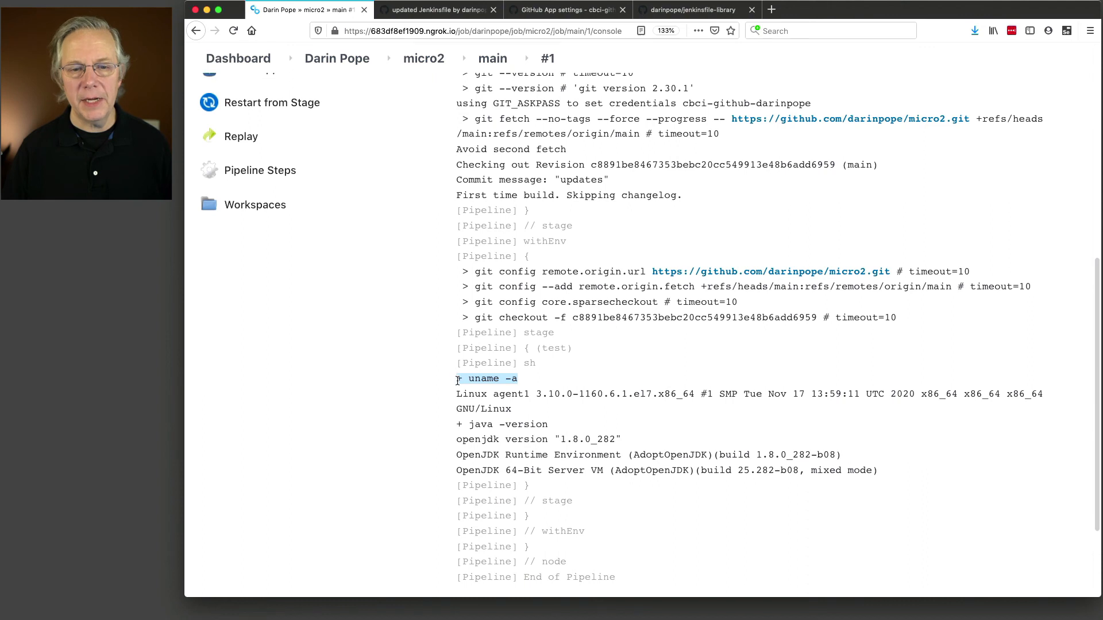
drag(456, 425, 556, 429)
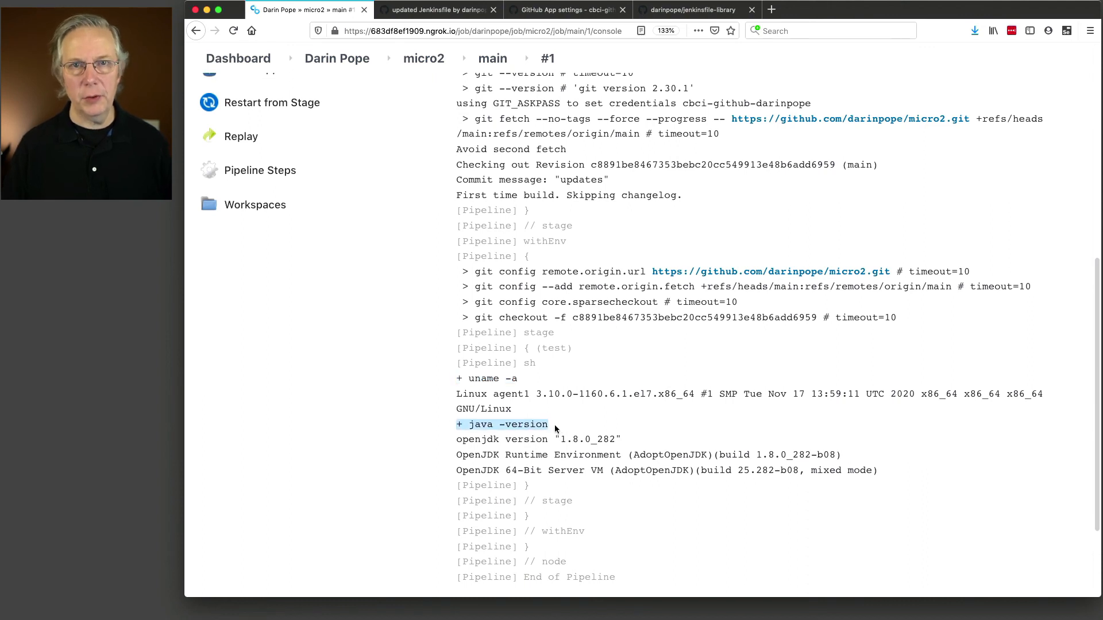